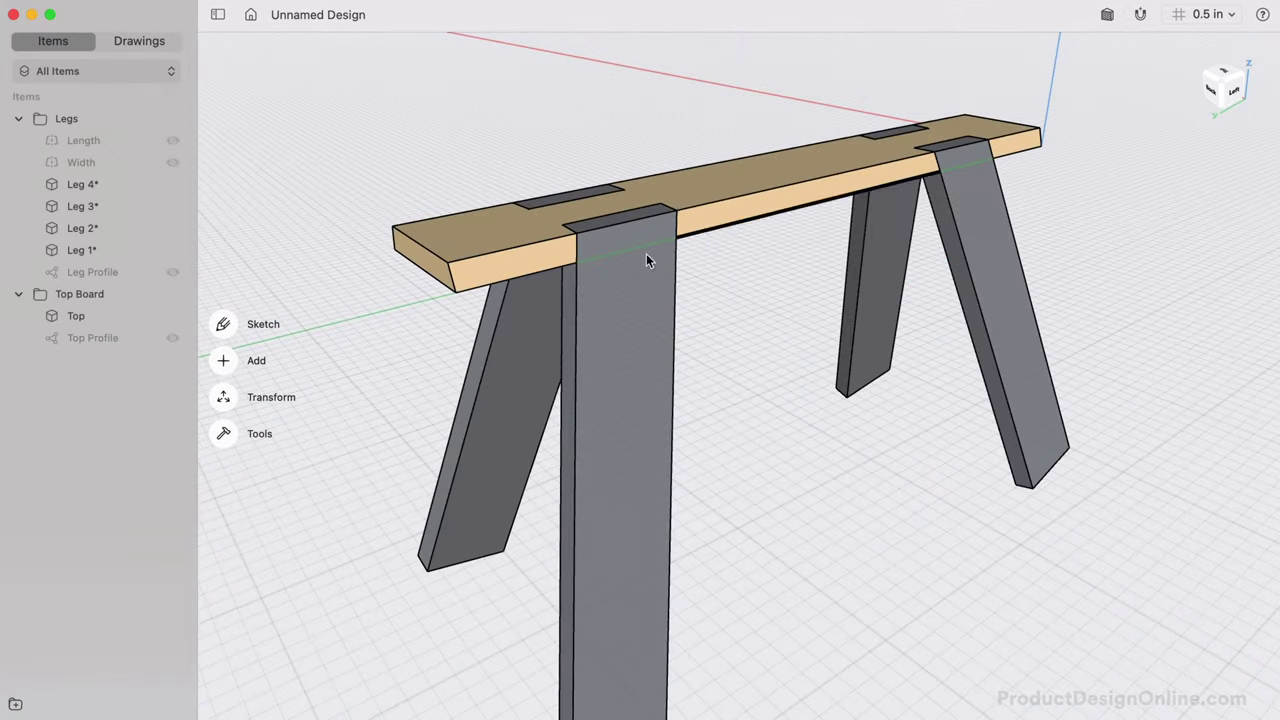
pyautogui.hscroll(-5, 631, 298)
pyautogui.hscroll(5, 631, 298)
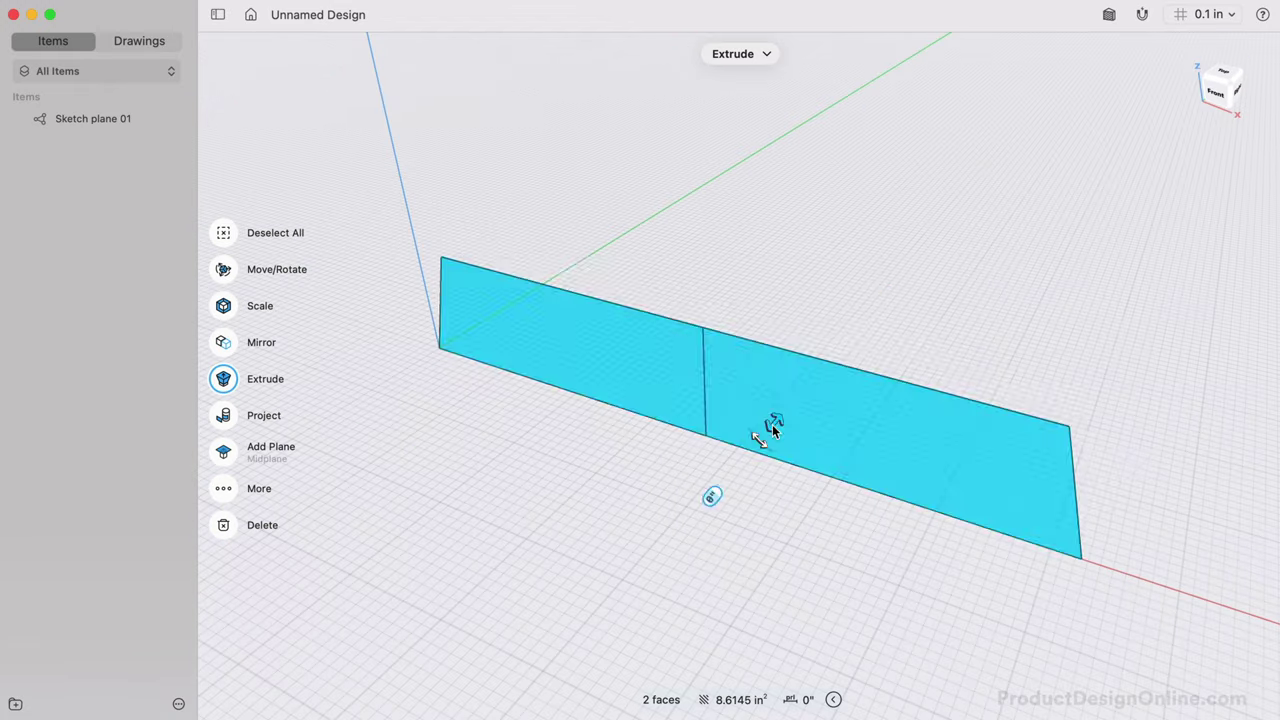
pyautogui.moveTo(766, 429); pyautogui.dragTo(880, 334)
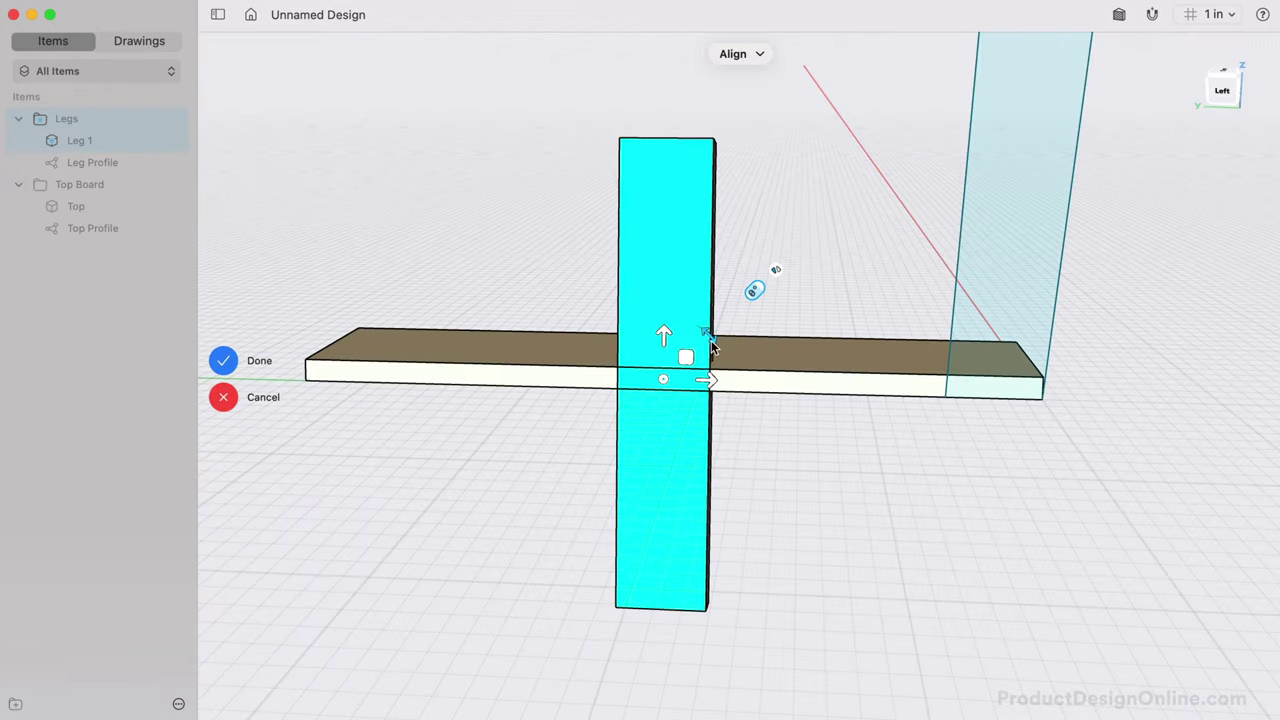
pyautogui.moveTo(714, 343); pyautogui.dragTo(732, 357)
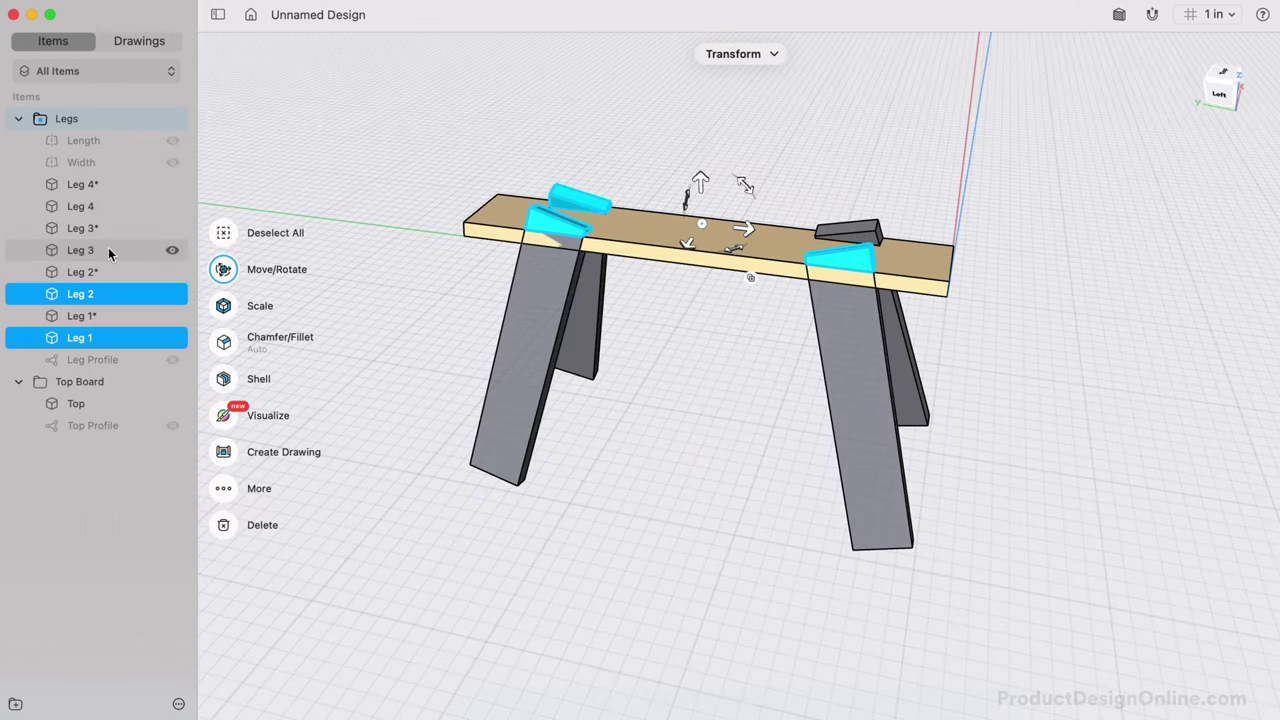
pyautogui.click(108, 247)
pyautogui.click(115, 205)
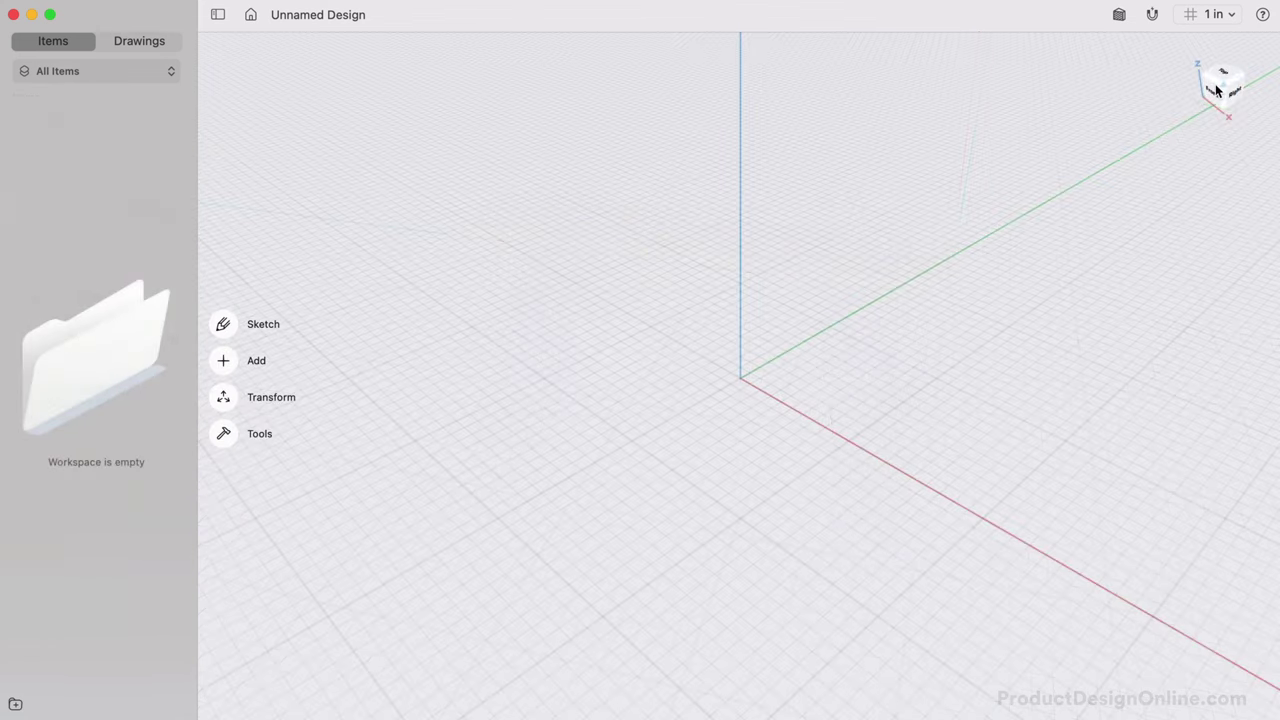
# Step: In the front view, sketch a horizontal 7.25 in line starting at the origin along the X axis
pyautogui.click(1212, 92)
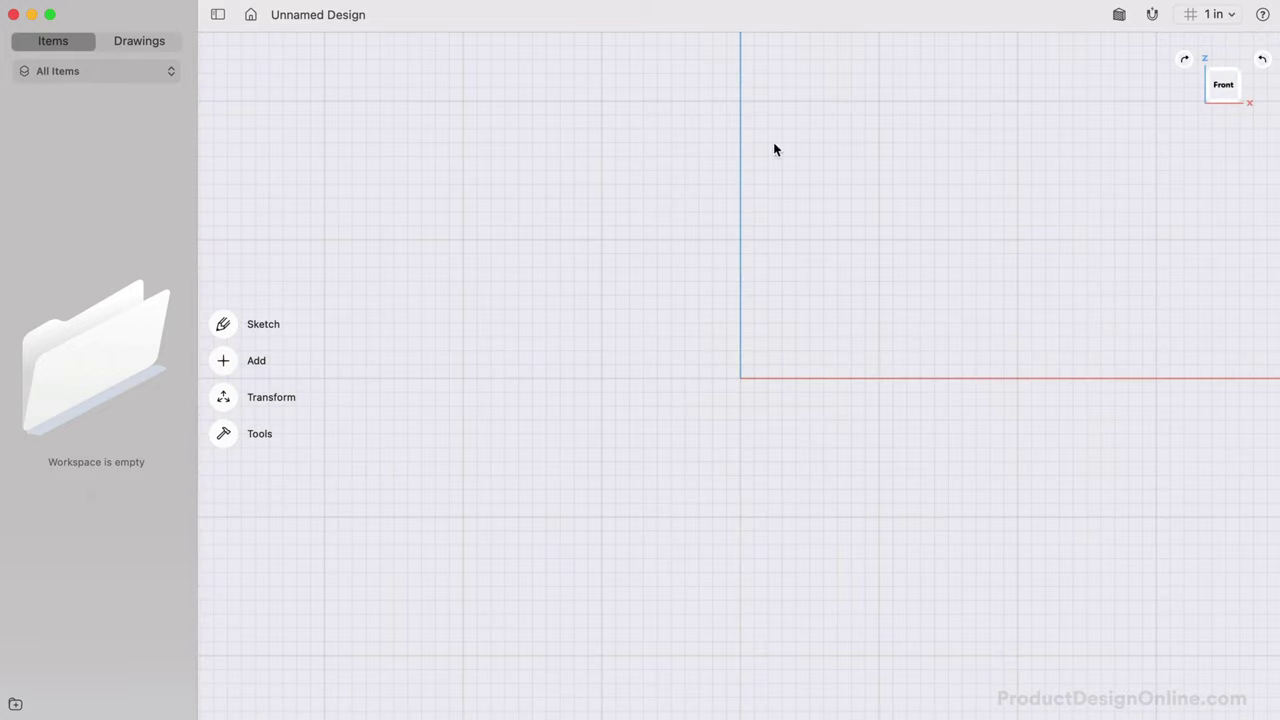
pyautogui.click(238, 321)
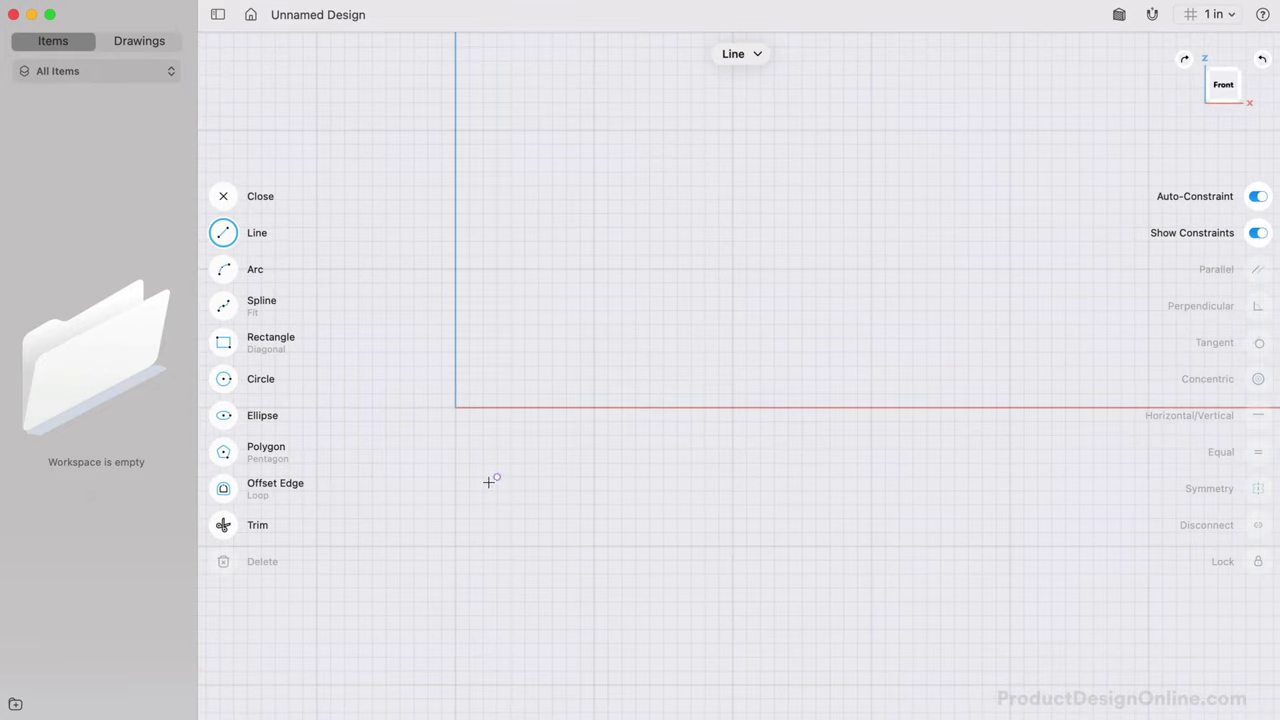
pyautogui.scroll(5, 489, 482)
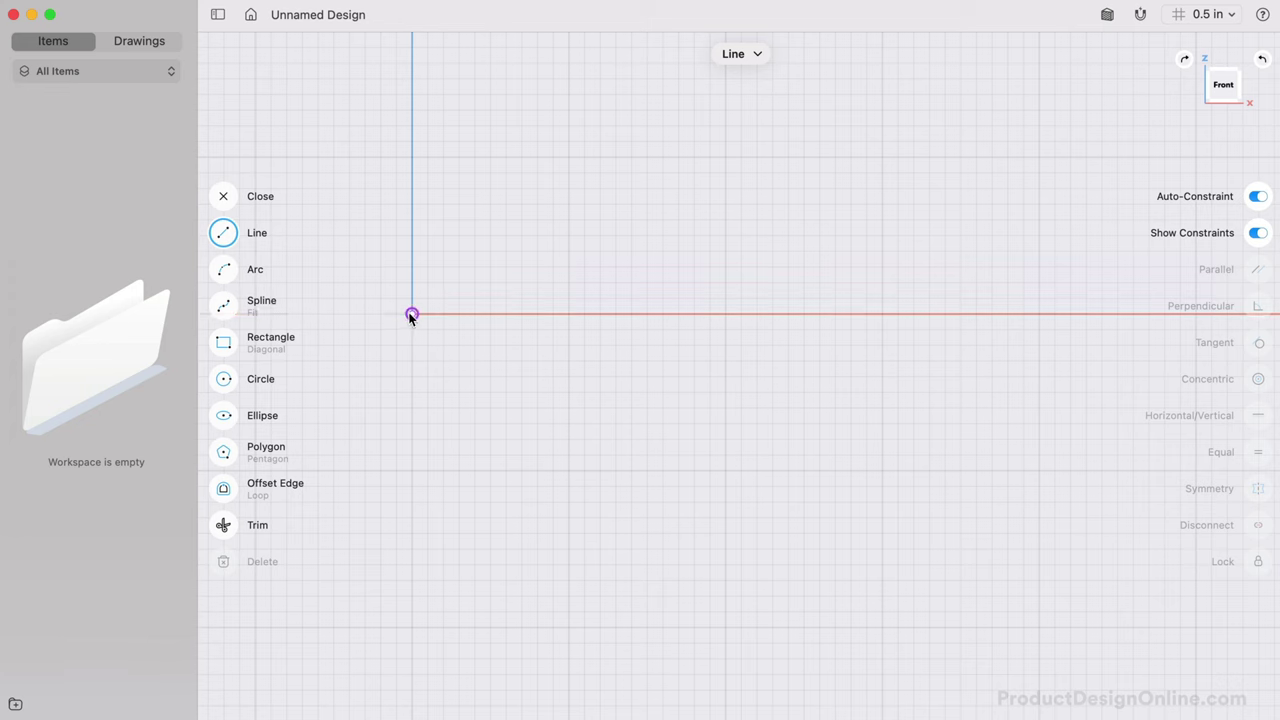
pyautogui.click(411, 314)
pyautogui.write('7.25')
pyautogui.press('Return')
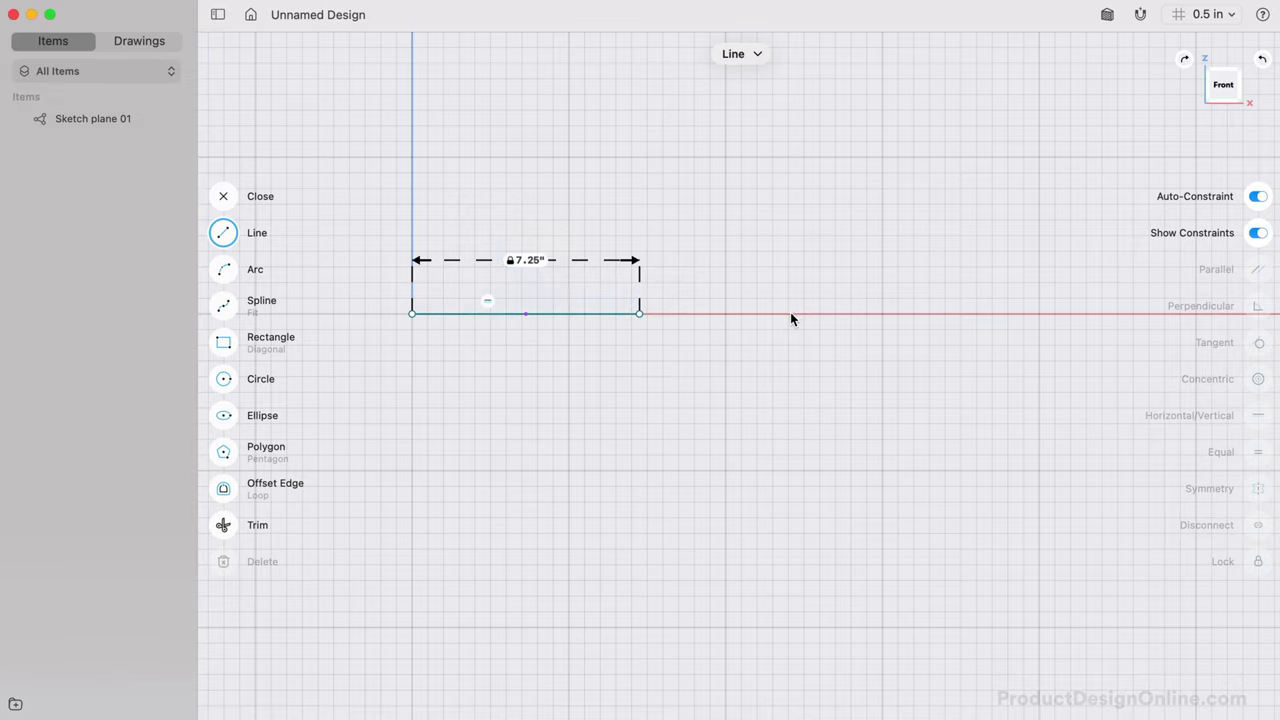
# Step: Close a trapezoid above the base line with inward-sloping sides, the right one about 1.77 in long, and a shorter horizontal top edge
pyautogui.hscroll(-2, 607, 420)
pyautogui.scroll(5, 607, 420)
pyautogui.hscroll(2, 607, 420)
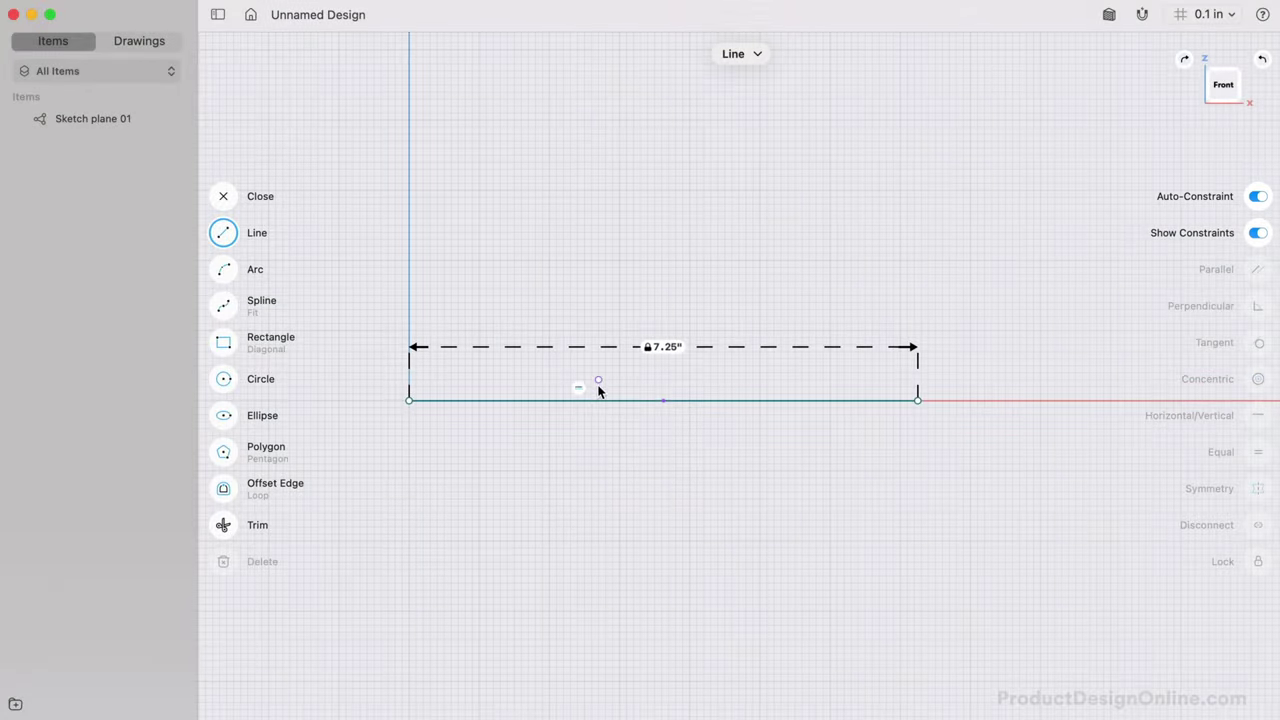
pyautogui.click(917, 400)
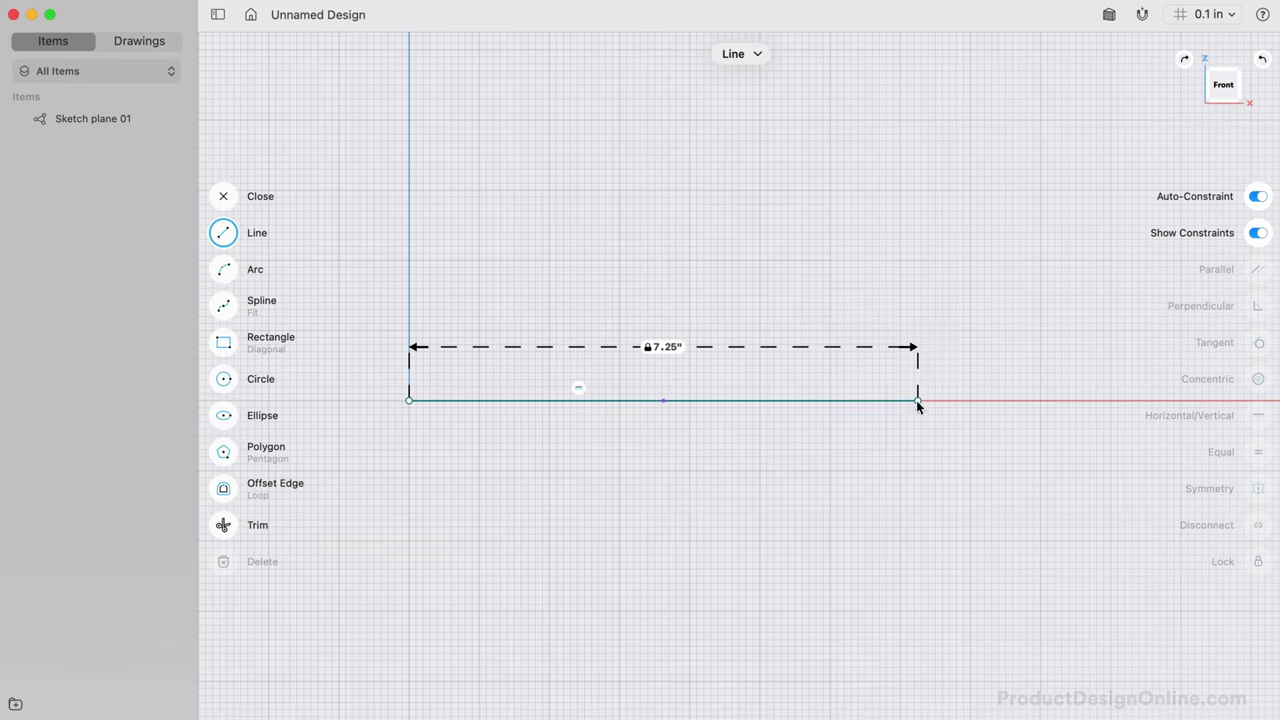
pyautogui.click(865, 288)
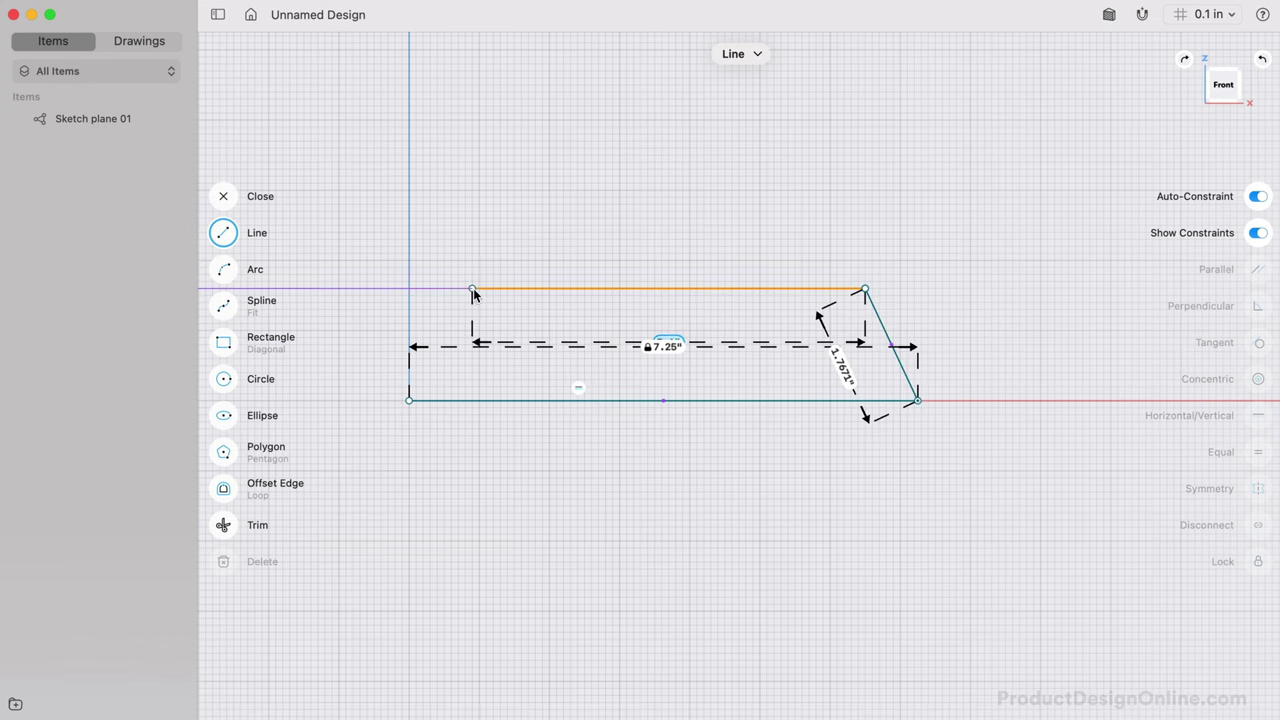
pyautogui.click(479, 288)
pyautogui.click(409, 400)
pyautogui.press('Escape')
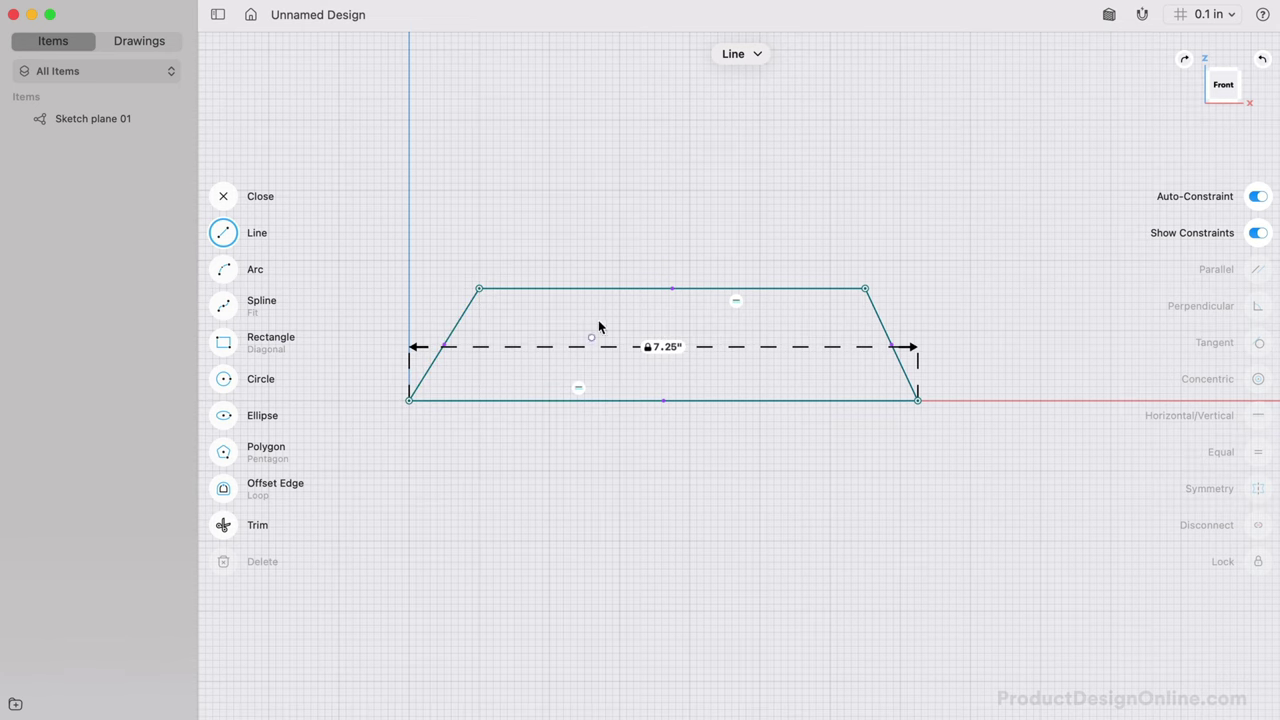
# Step: Draw a line between the midpoints of the trapezoid's top and bottom edges and constrain it vertical
pyautogui.scroll(5, 672, 290)
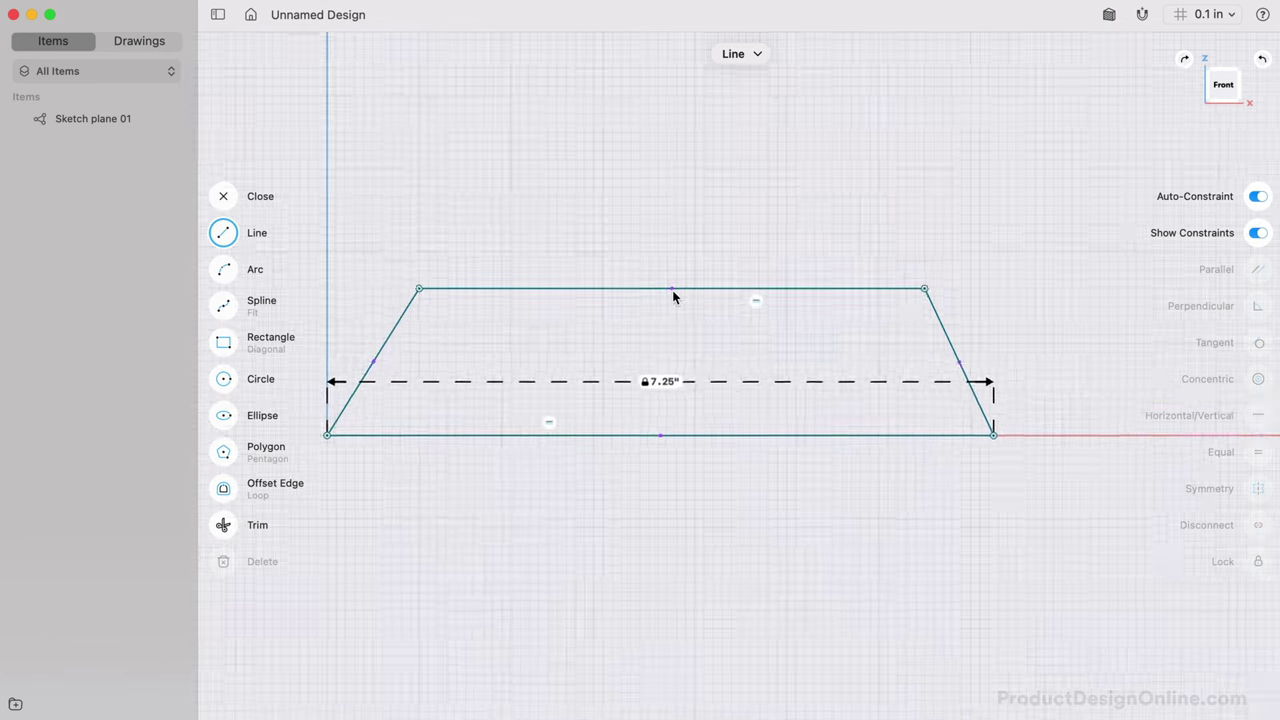
pyautogui.hscroll(-3, 672, 294)
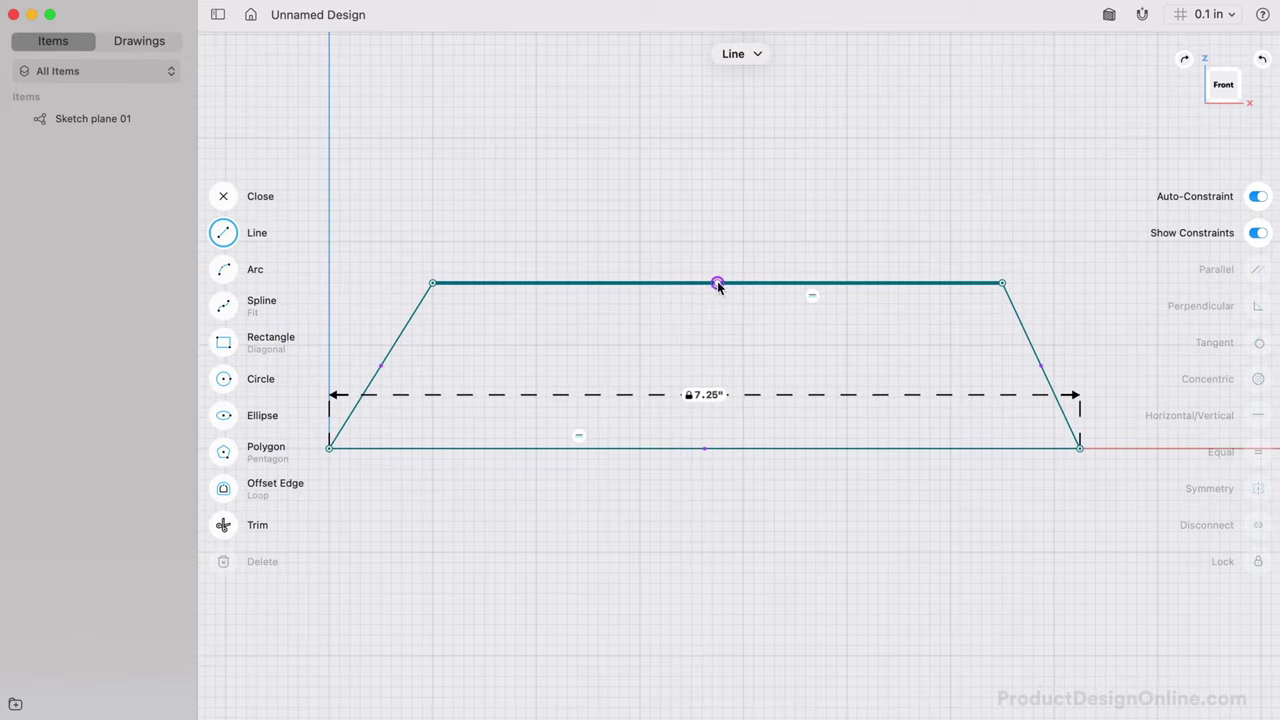
pyautogui.click(717, 284)
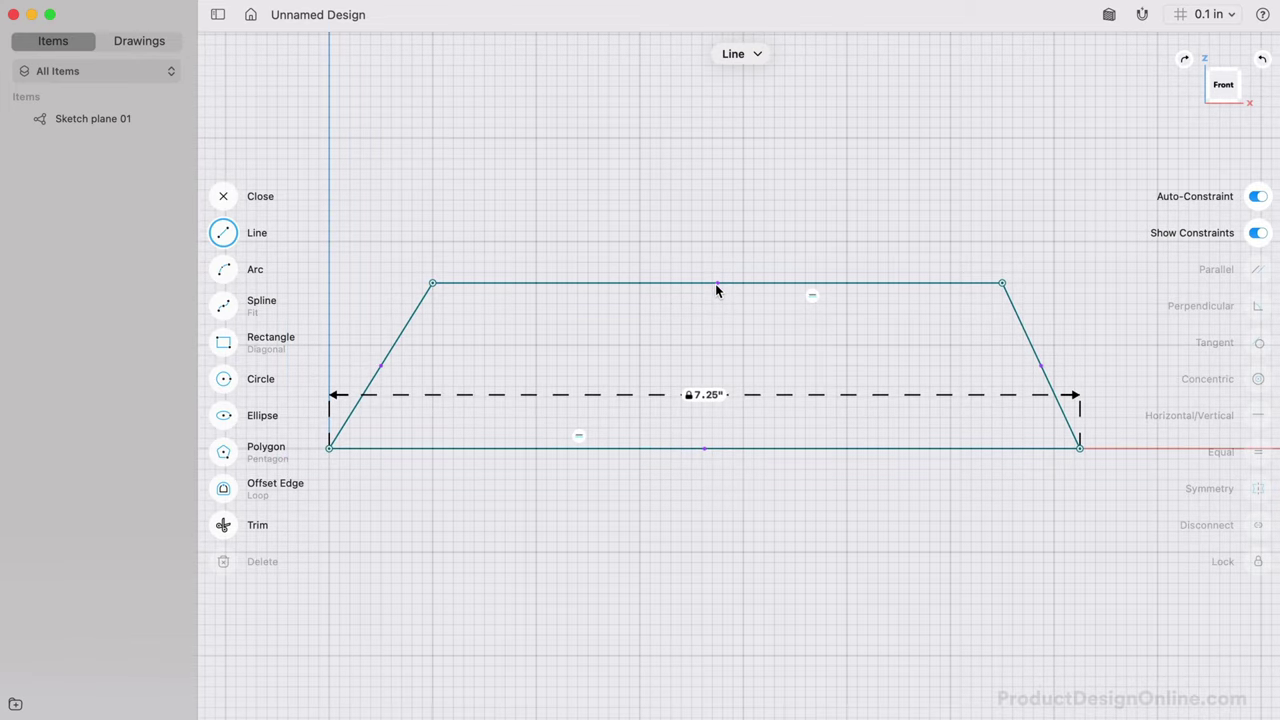
pyautogui.click(705, 449)
pyautogui.press('Escape')
pyautogui.press('Escape')
pyautogui.click(711, 340)
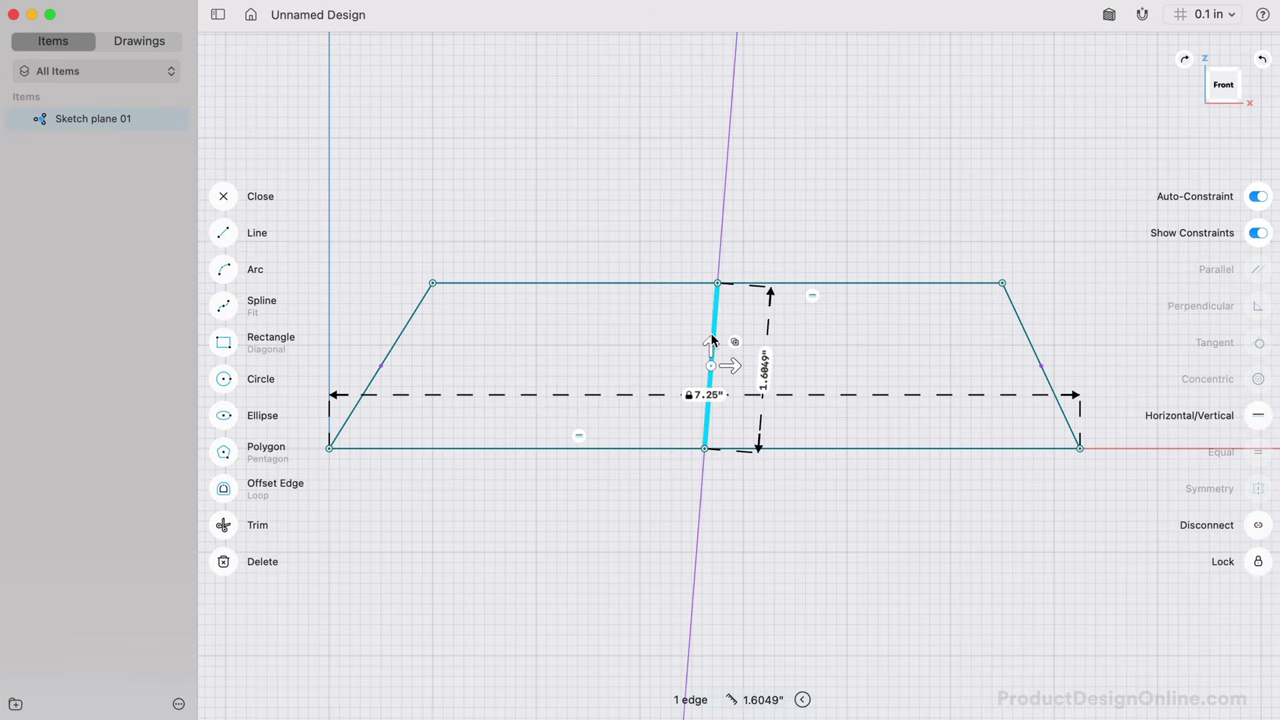
pyautogui.click(1257, 416)
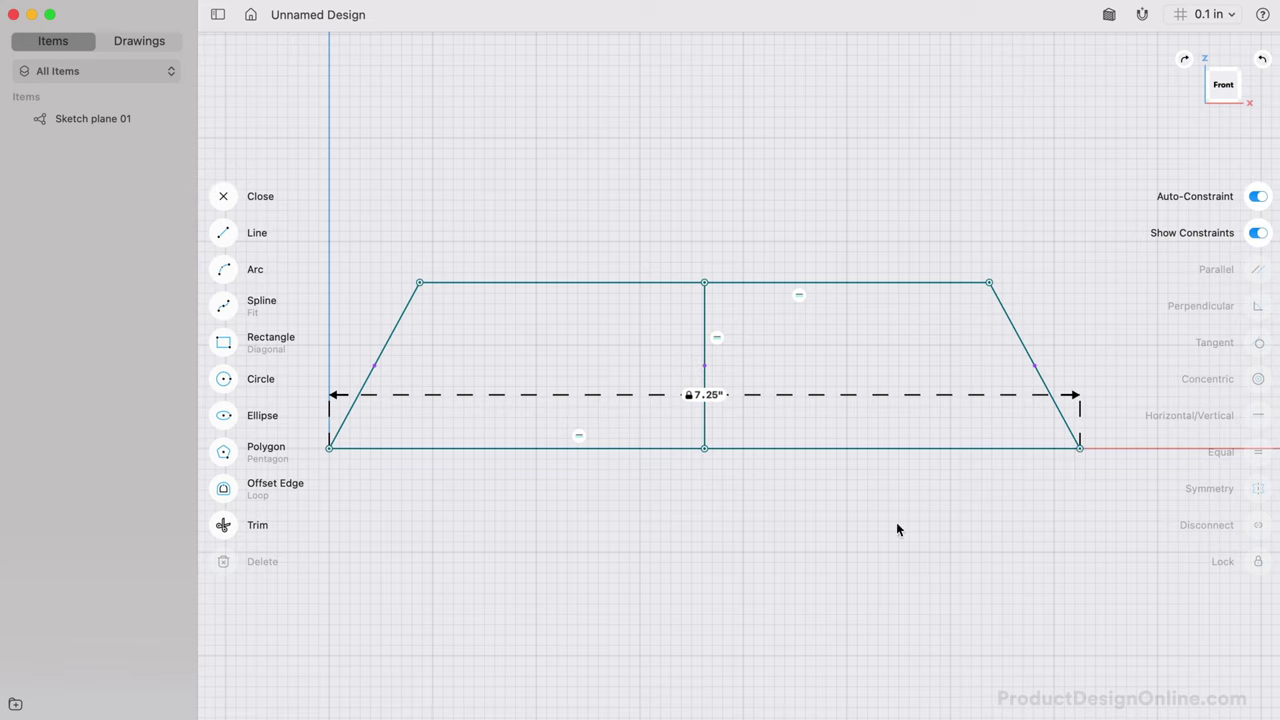
# Step: Lock the trapezoid's bottom edge and reposition its length dimension below the profile
pyautogui.click(757, 448)
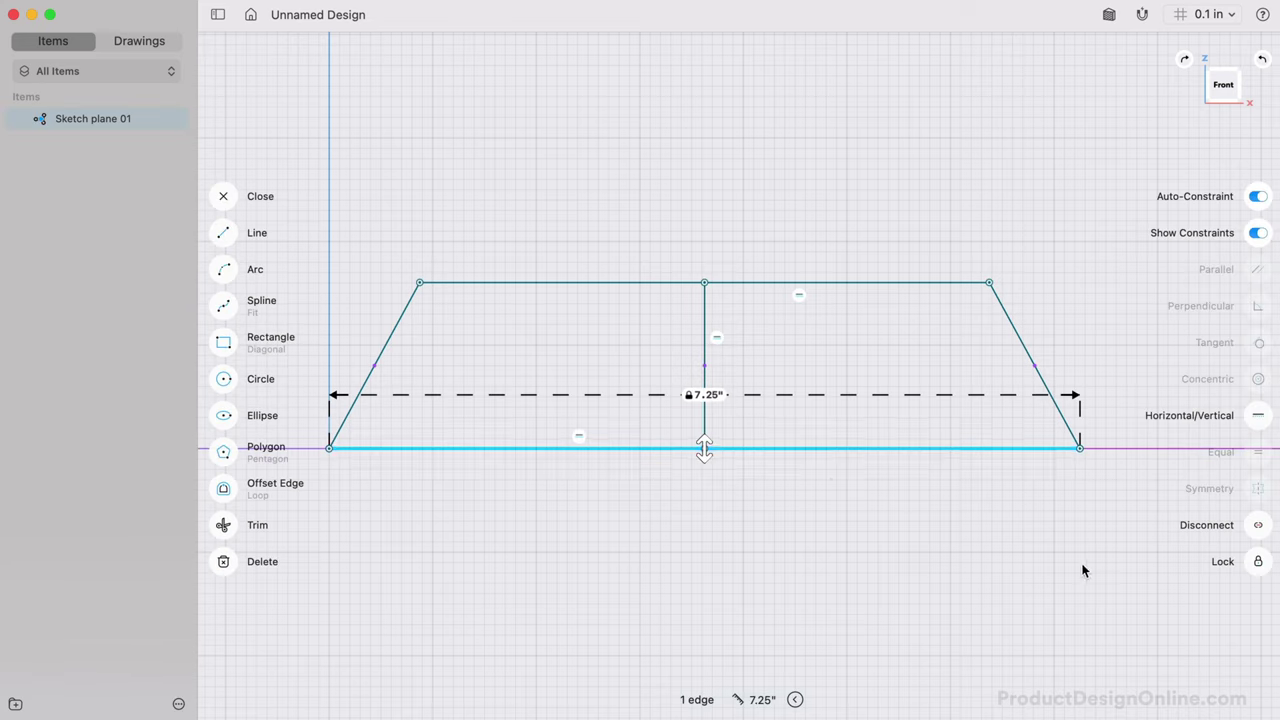
pyautogui.click(1258, 562)
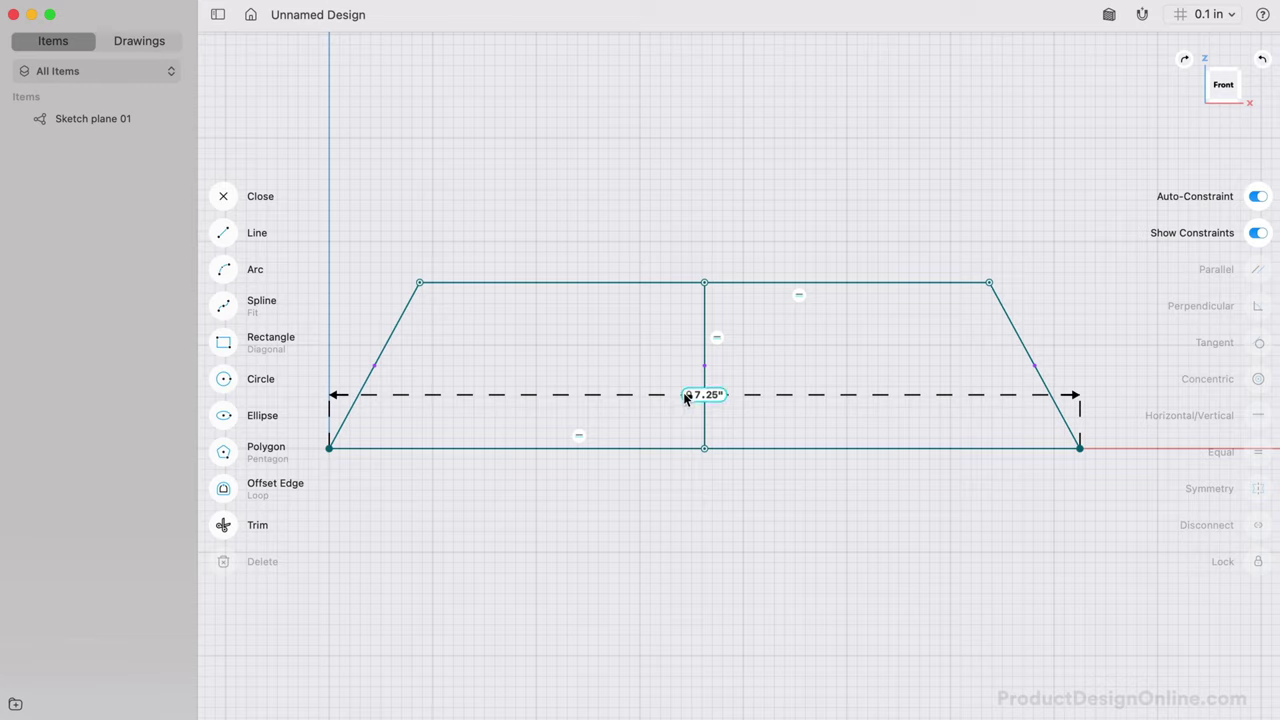
pyautogui.moveTo(689, 396); pyautogui.dragTo(690, 505)
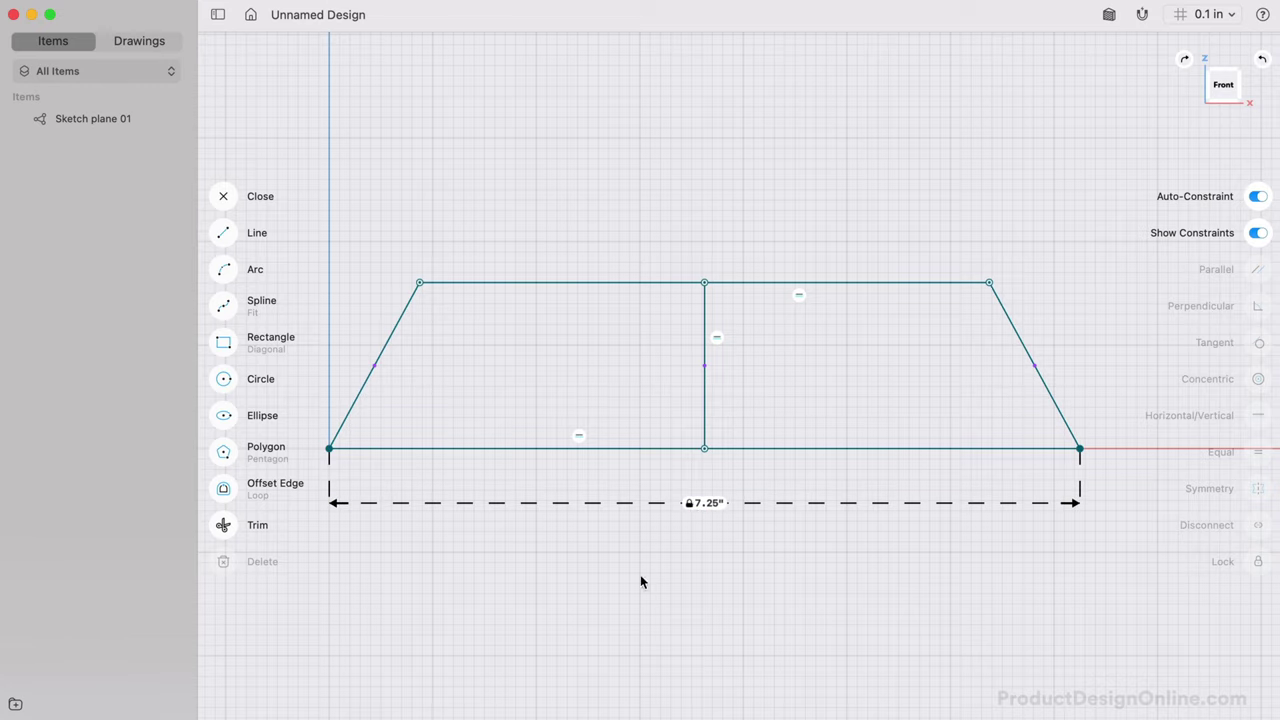
# Step: Make the two sloping sides symmetric about the vertical centre line
pyautogui.click(396, 334)
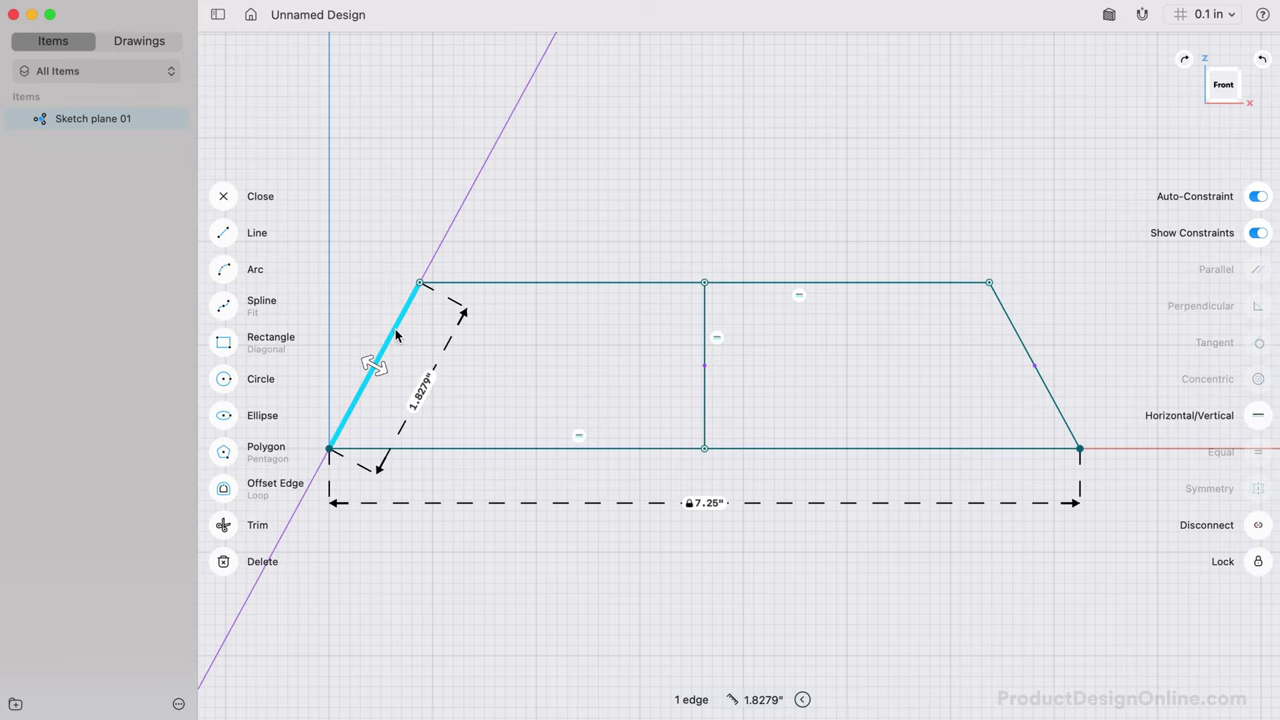
pyautogui.click(1010, 323)
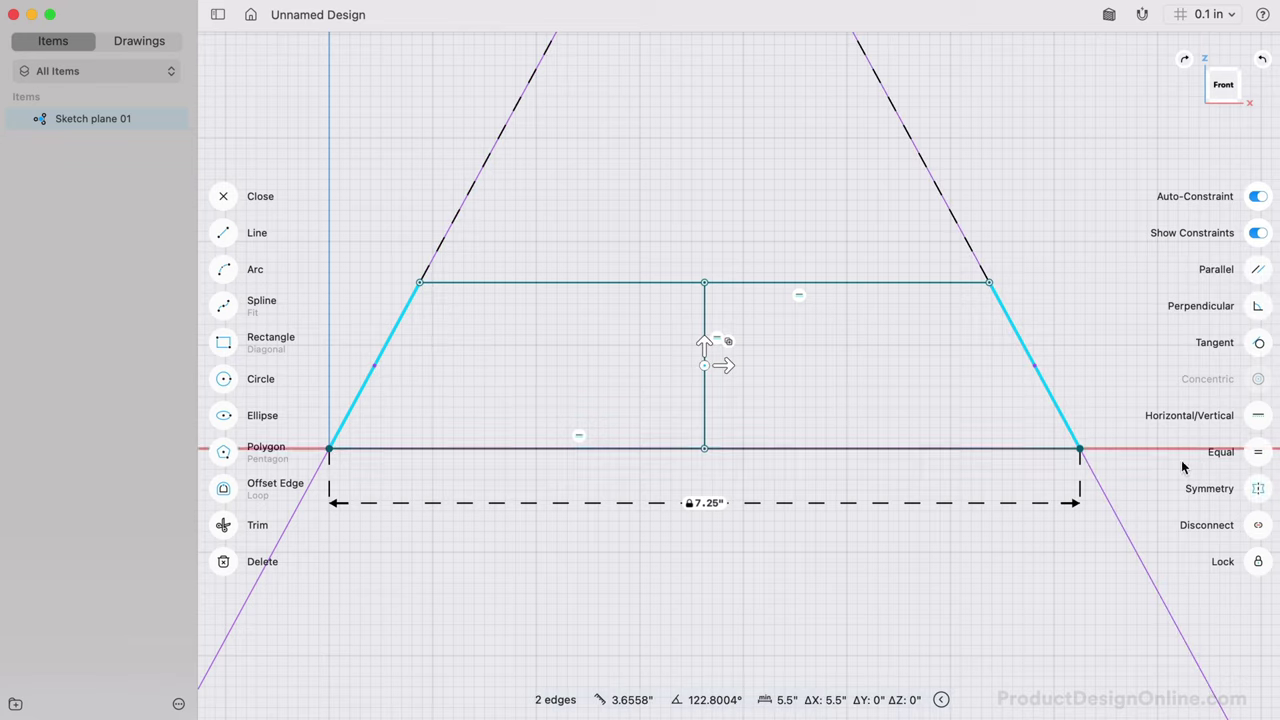
pyautogui.click(1258, 488)
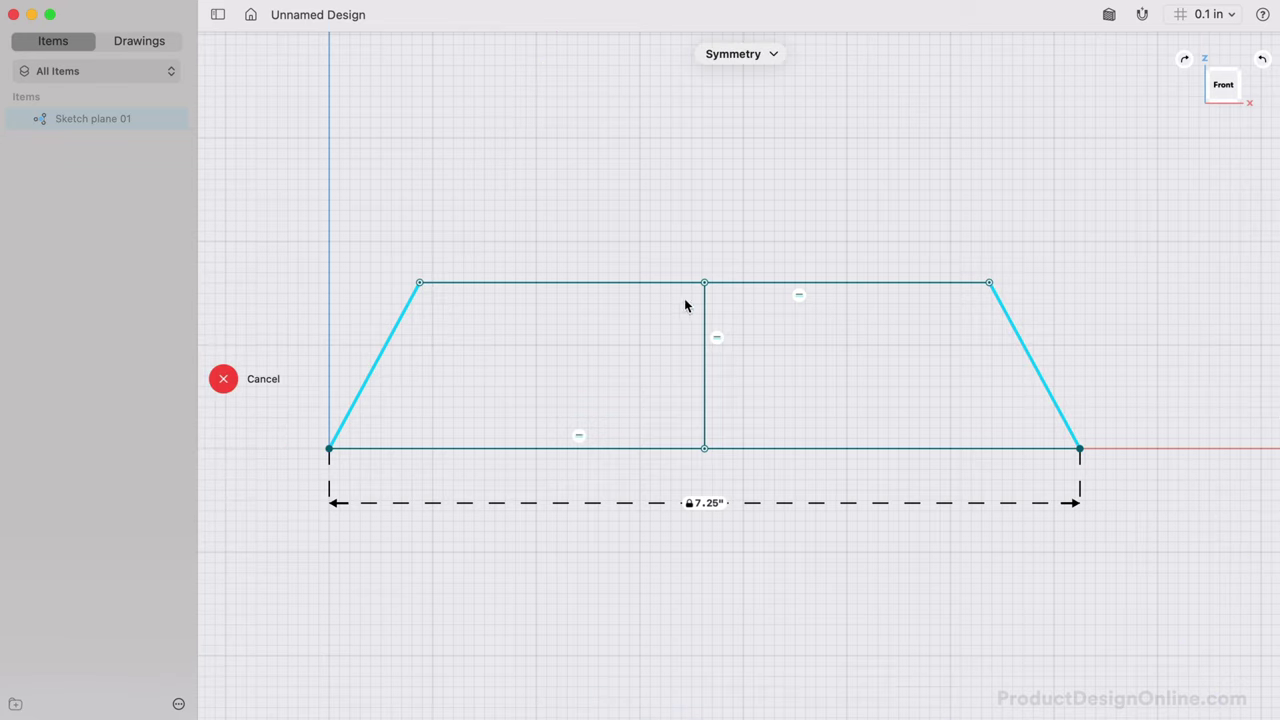
pyautogui.click(703, 310)
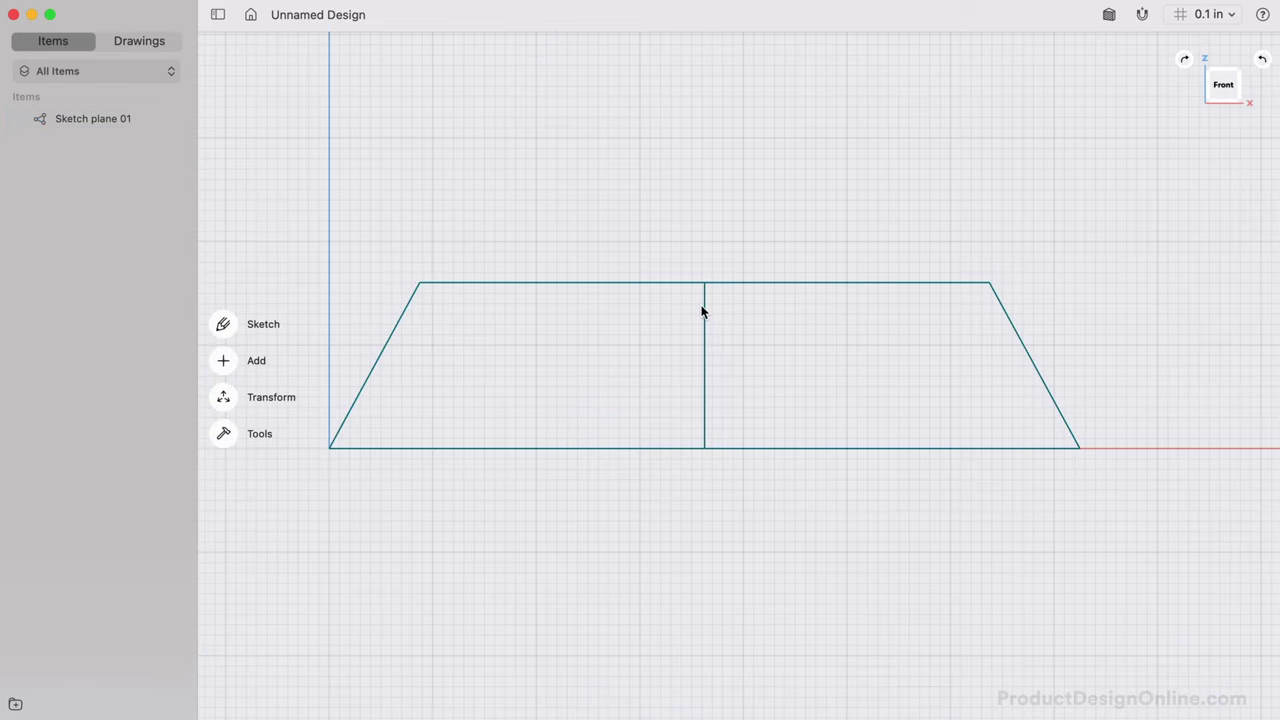
# Step: Set the angle between the right sloping side and the bottom edge to 74°
pyautogui.click(1034, 366)
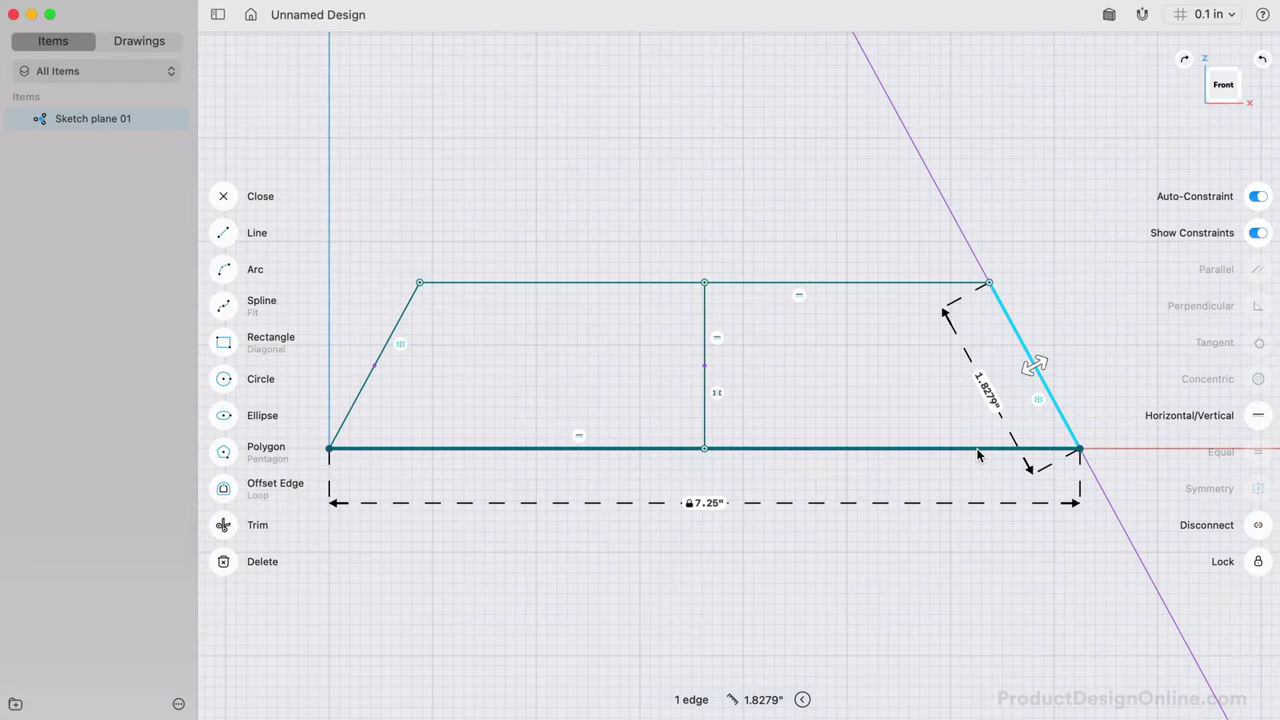
pyautogui.click(978, 450)
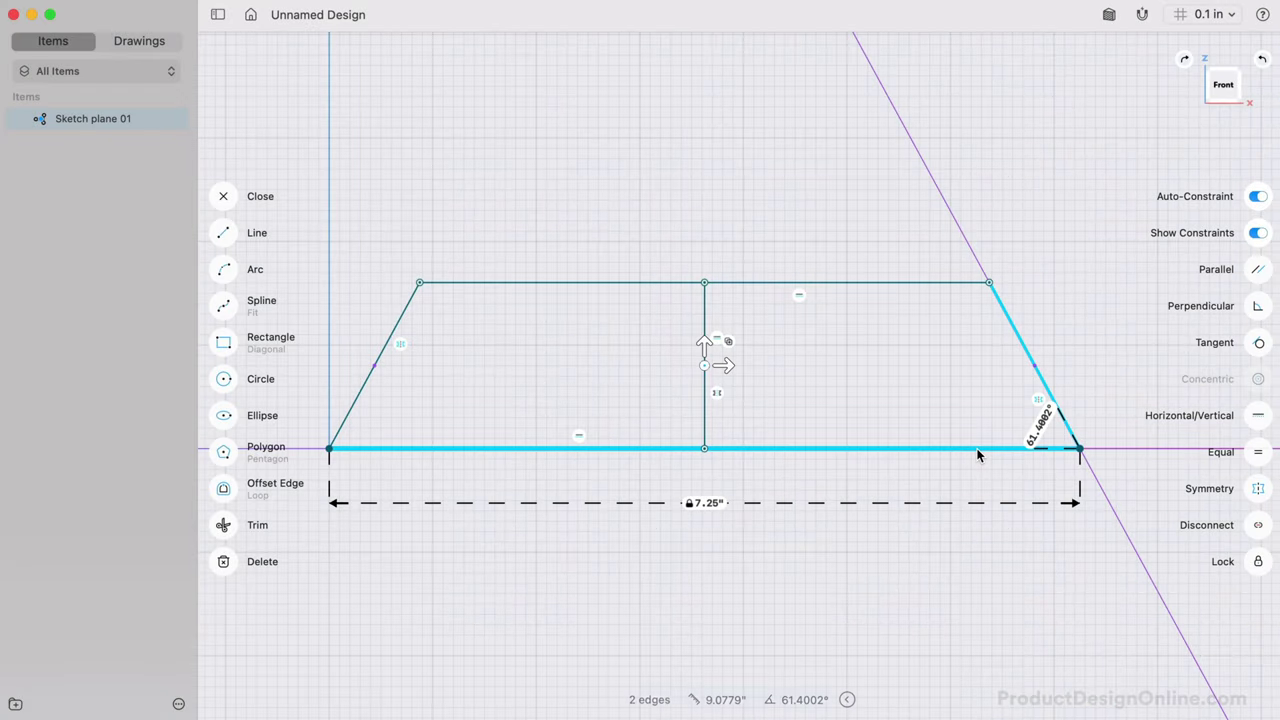
pyautogui.click(1040, 426)
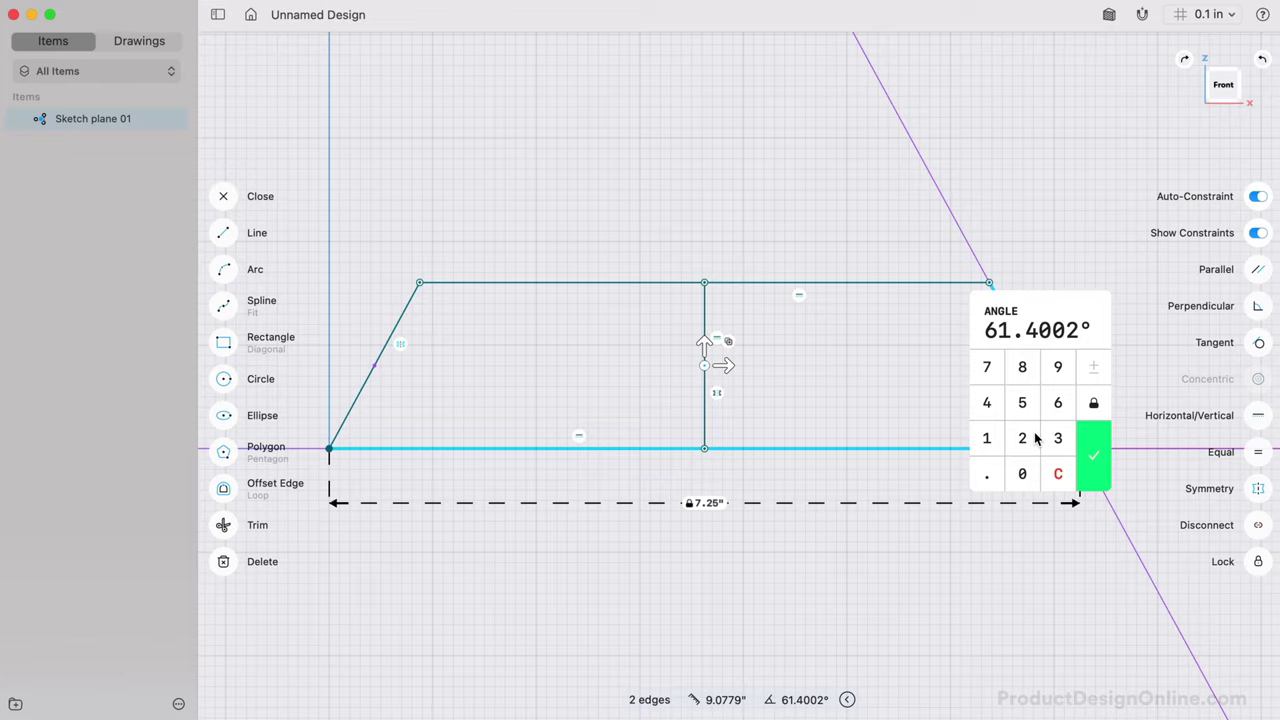
pyautogui.click(985, 368)
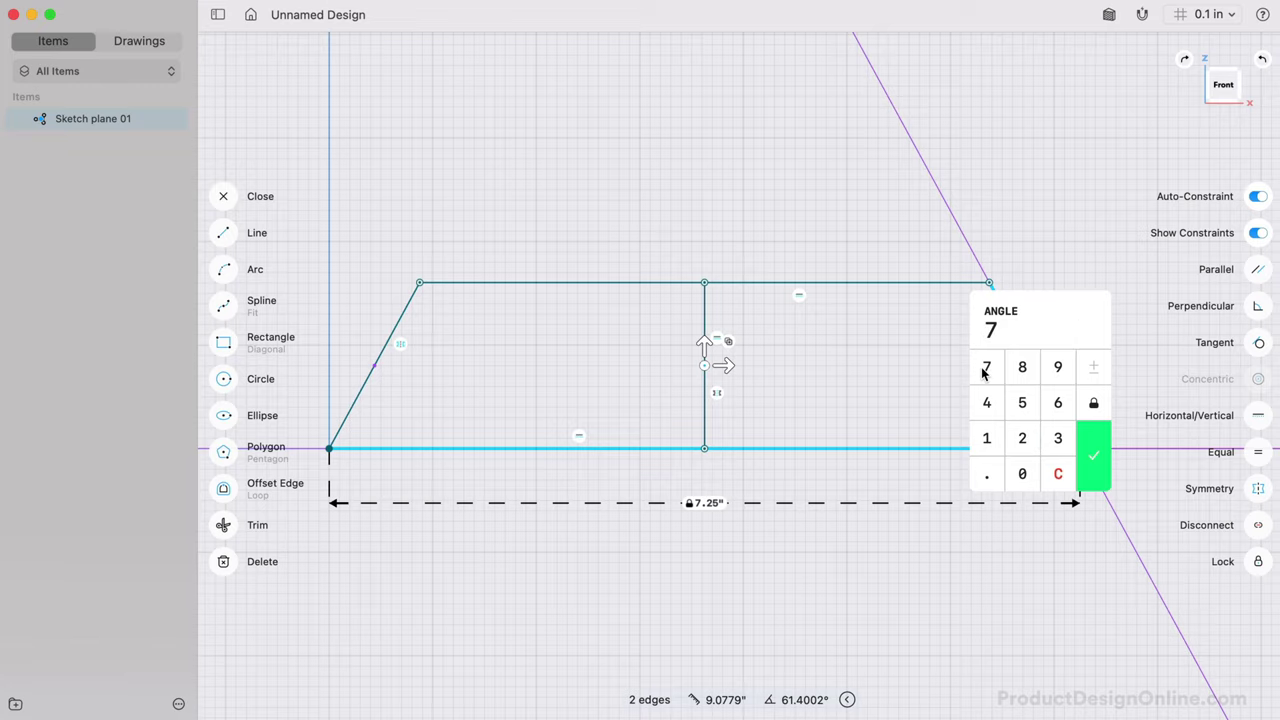
pyautogui.click(1093, 455)
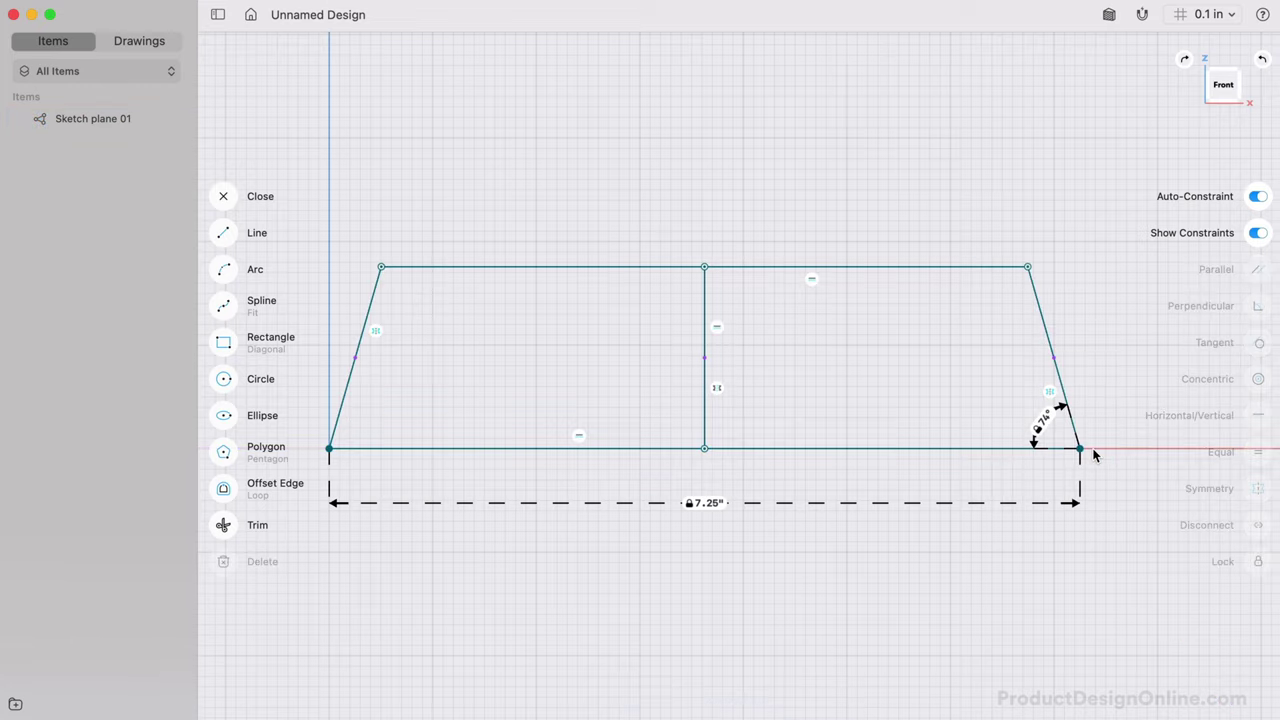
# Step: Set the vertical centre line's length to 1.25 in to fix the profile's thickness
pyautogui.click(704, 345)
pyautogui.click(756, 363)
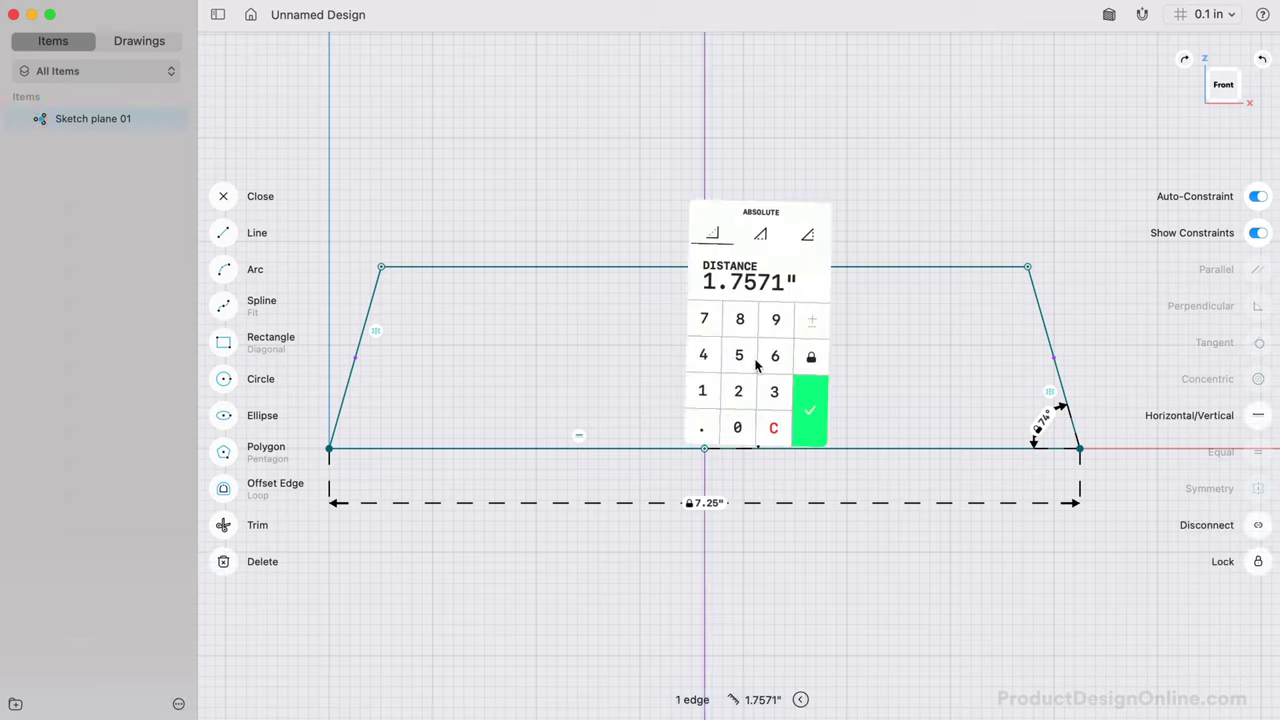
pyautogui.click(704, 390)
pyautogui.click(704, 425)
pyautogui.click(740, 391)
pyautogui.click(740, 356)
pyautogui.click(813, 408)
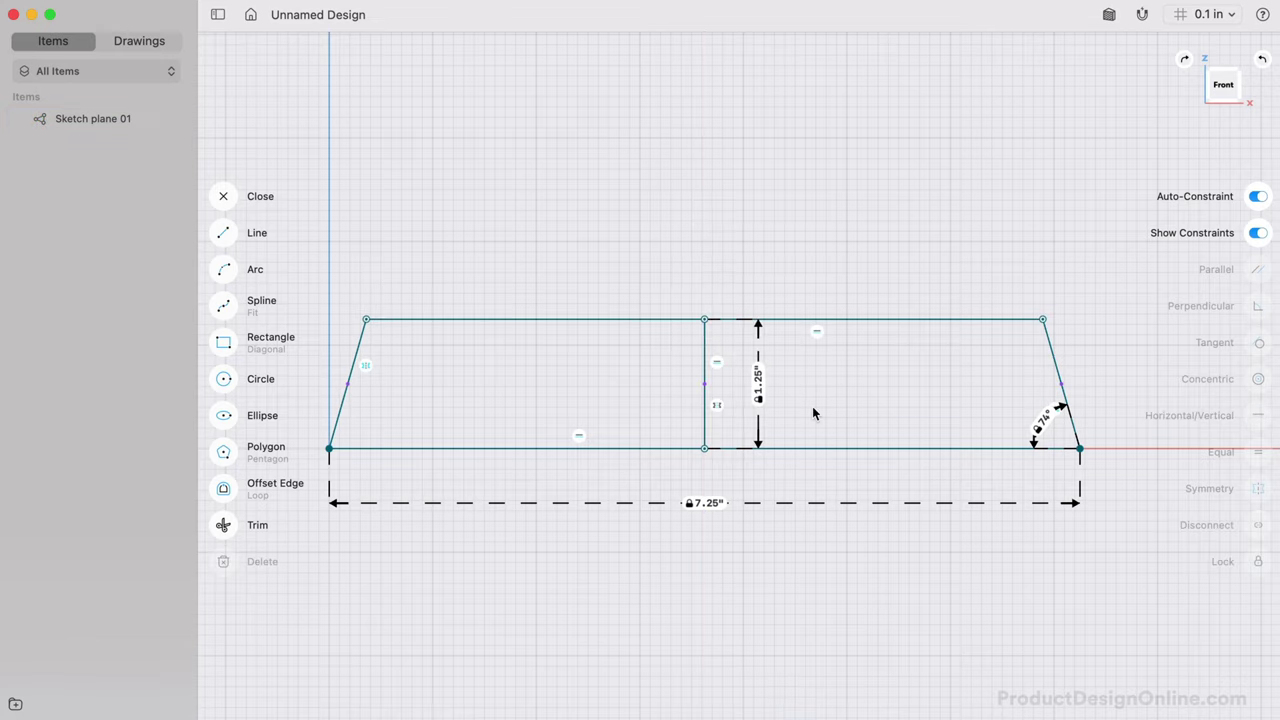
# Step: Extrude both halves of the trapezoid profile backward along the Y axis into one long board
pyautogui.hscroll(3, 710, 550)
pyautogui.scroll(-3, 709, 551)
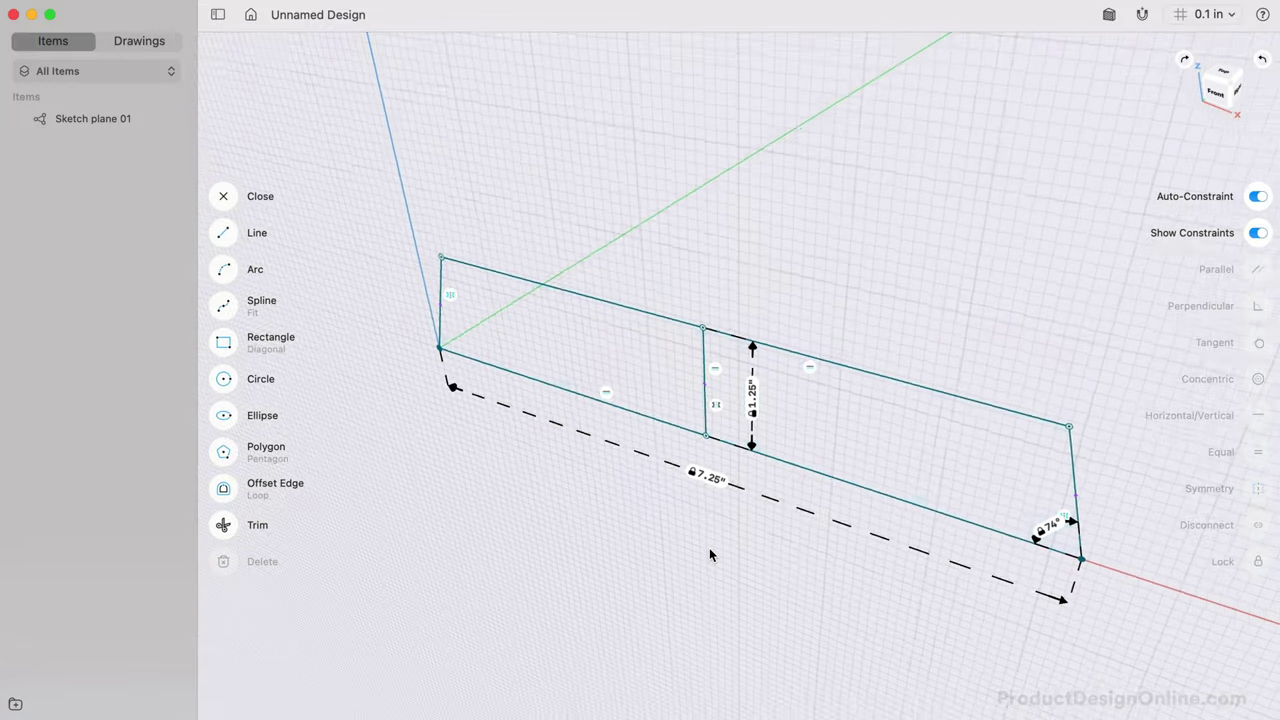
pyautogui.click(644, 365)
pyautogui.click(781, 412)
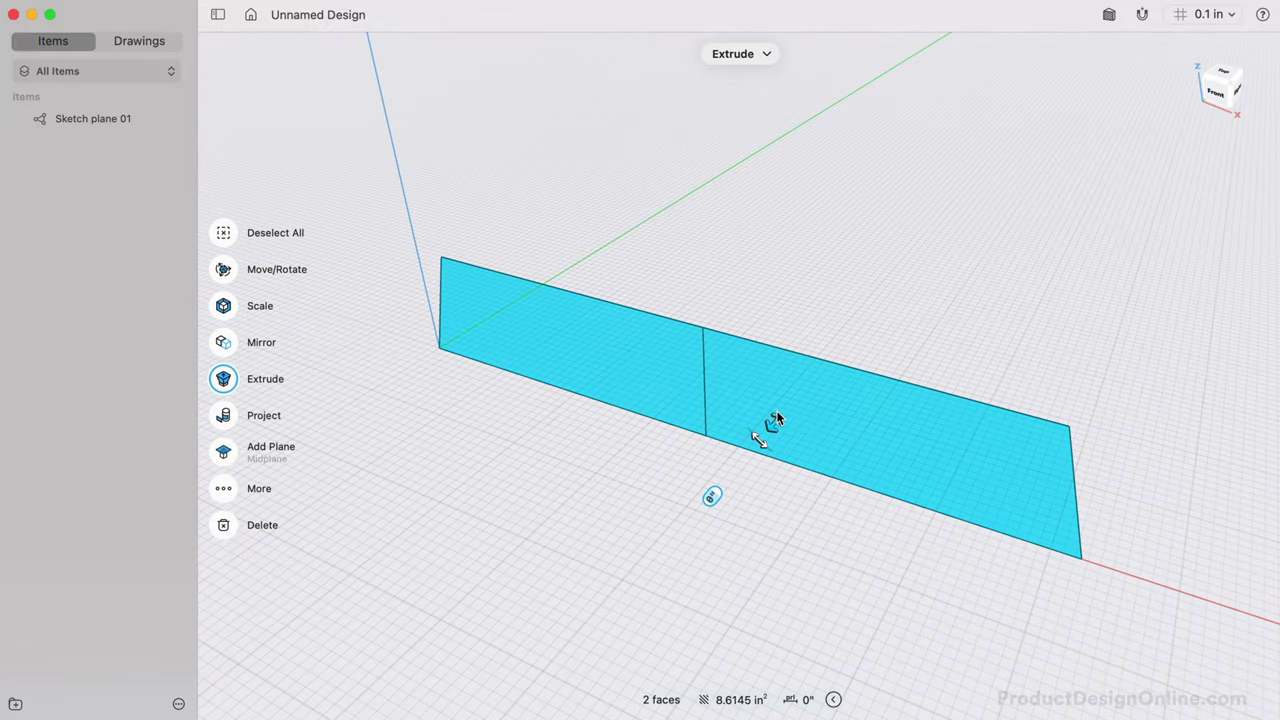
pyautogui.moveTo(794, 410); pyautogui.dragTo(878, 328)
pyautogui.scroll(-5, 877, 328)
pyautogui.press('Escape')
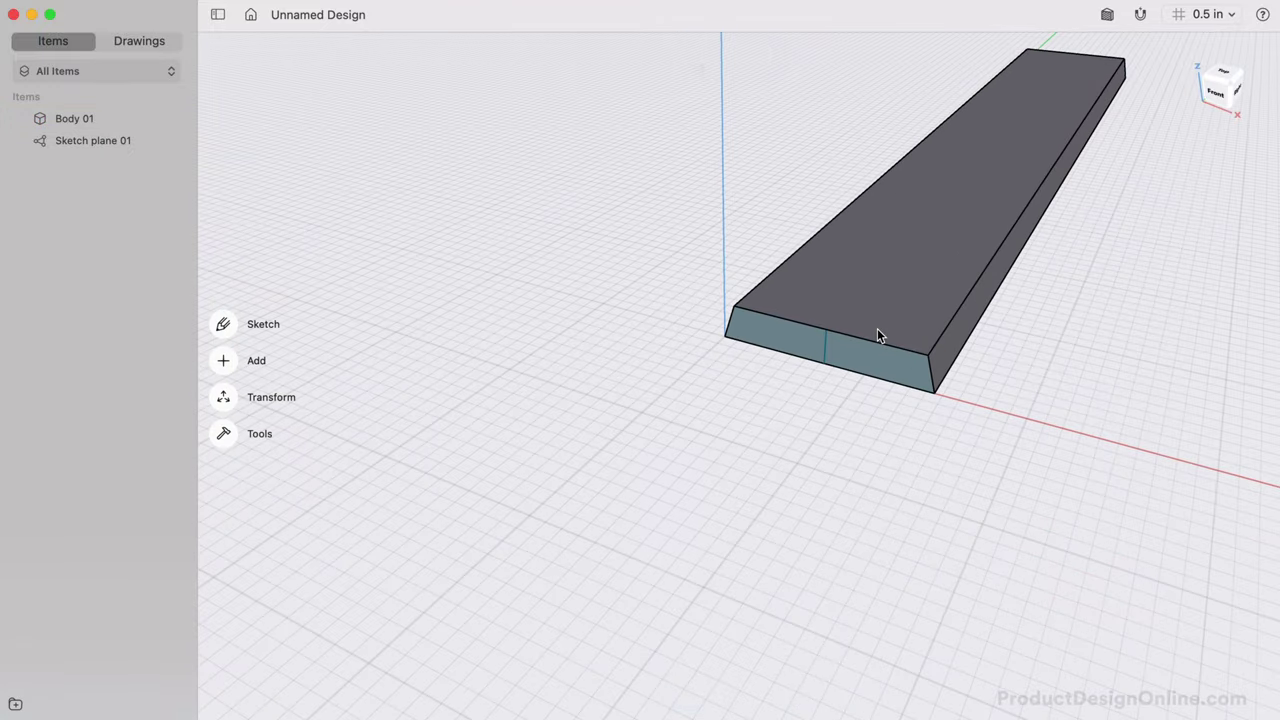
pyautogui.hscroll(5, 877, 328)
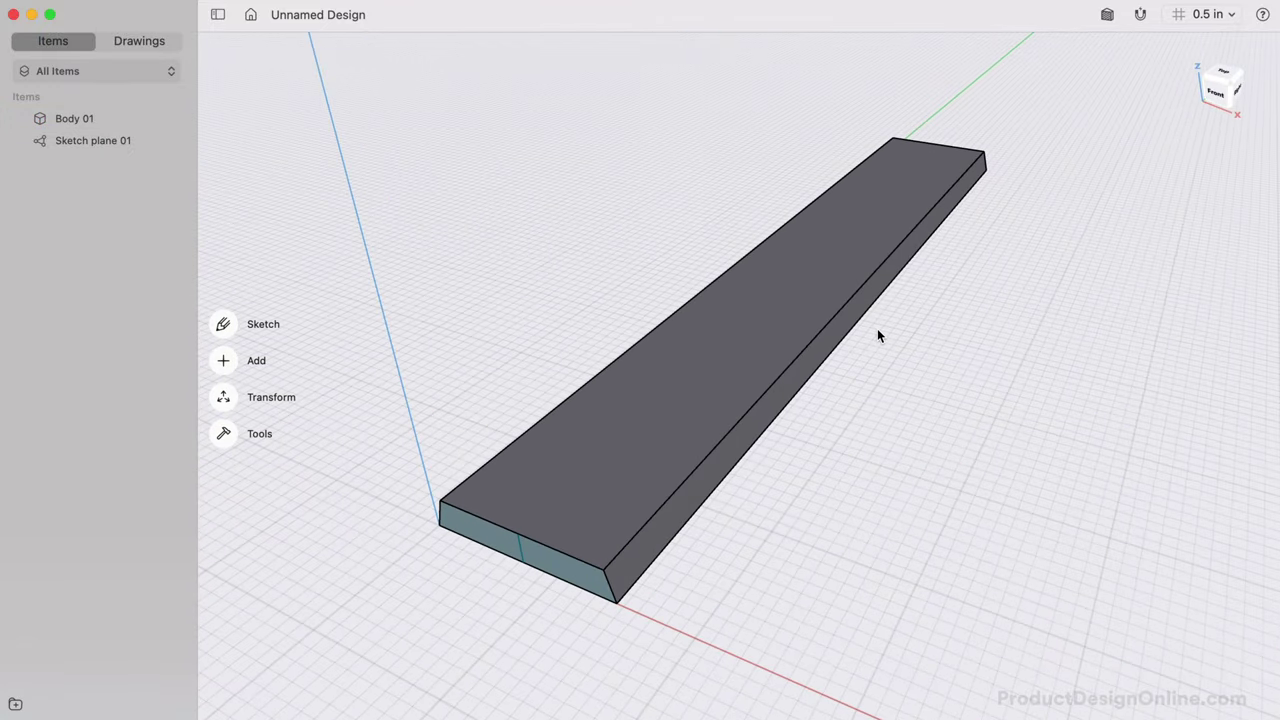
# Step: Group the board body and its sketch plane into one folder
pyautogui.scroll(-5, 628, 422)
pyautogui.scroll(3, 628, 422)
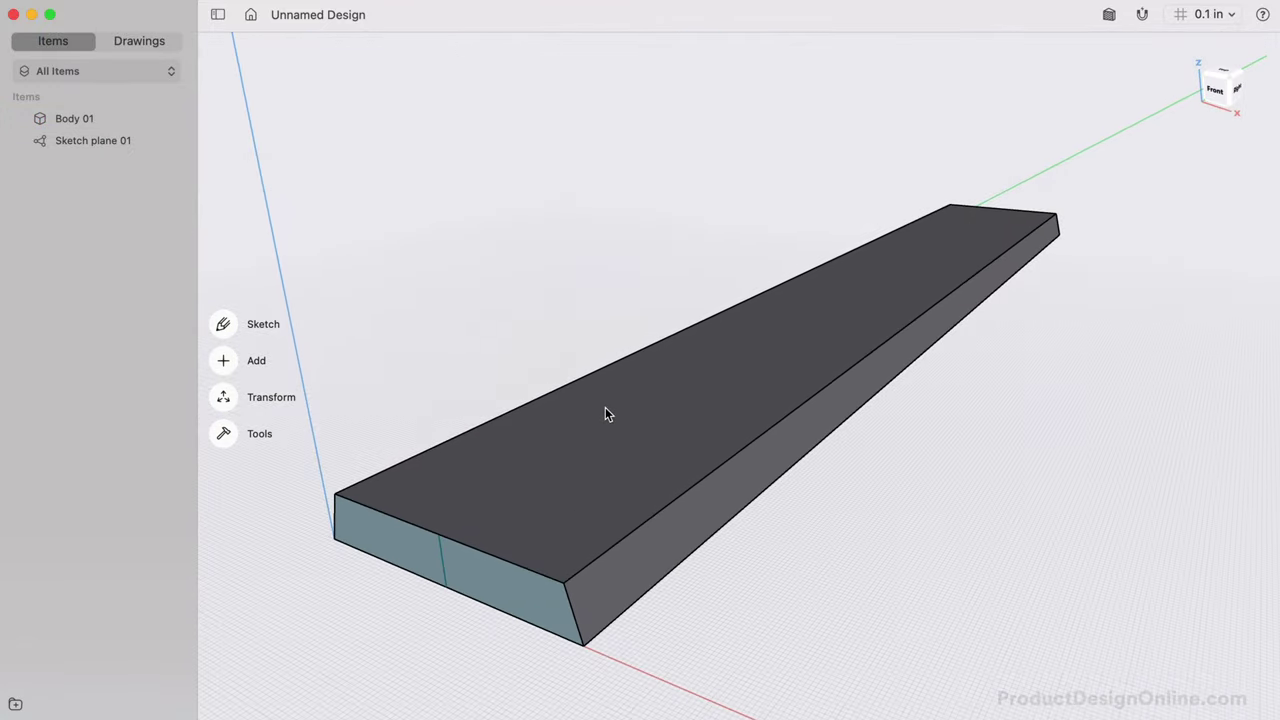
pyautogui.click(148, 142)
pyautogui.click(130, 120)
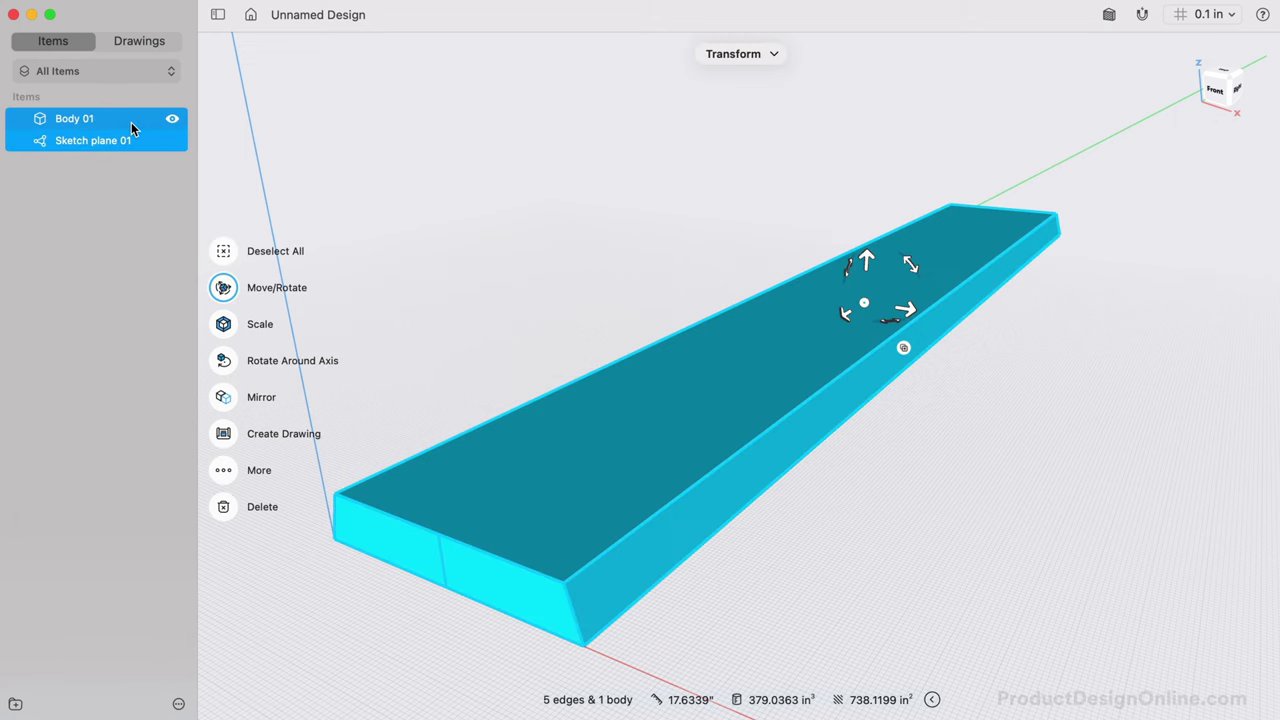
pyautogui.rightClick(131, 124)
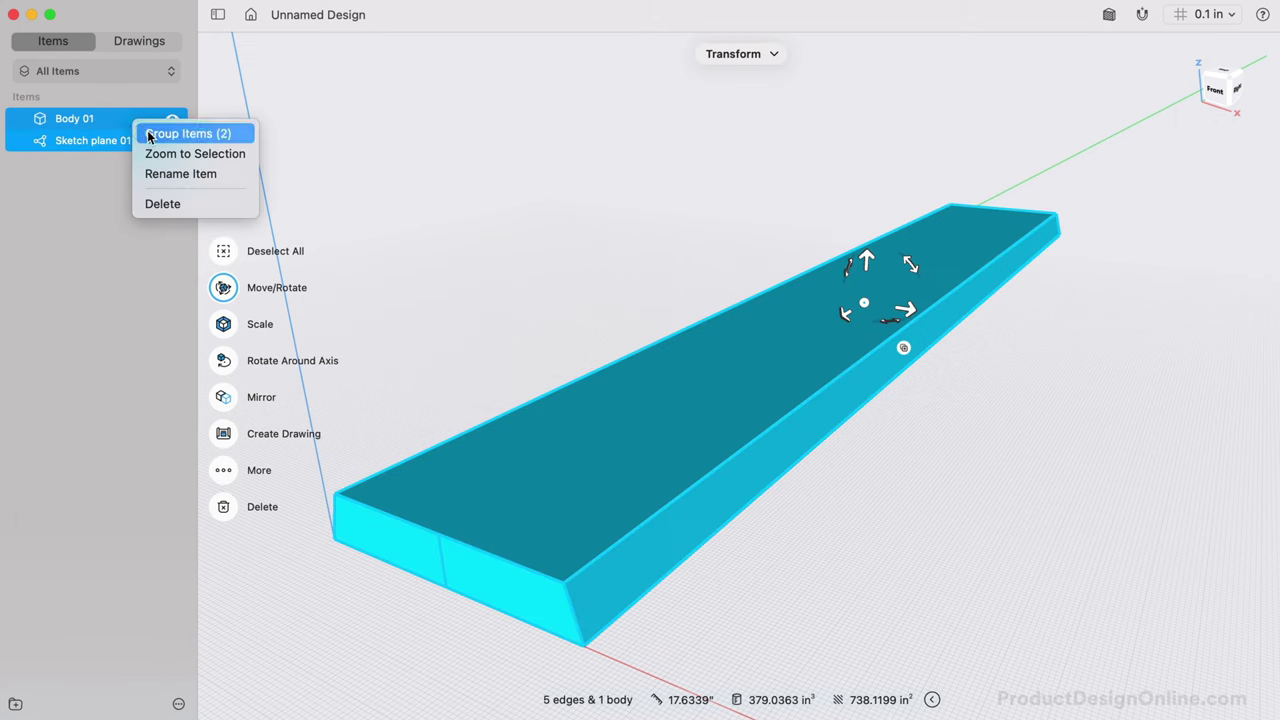
pyautogui.click(148, 134)
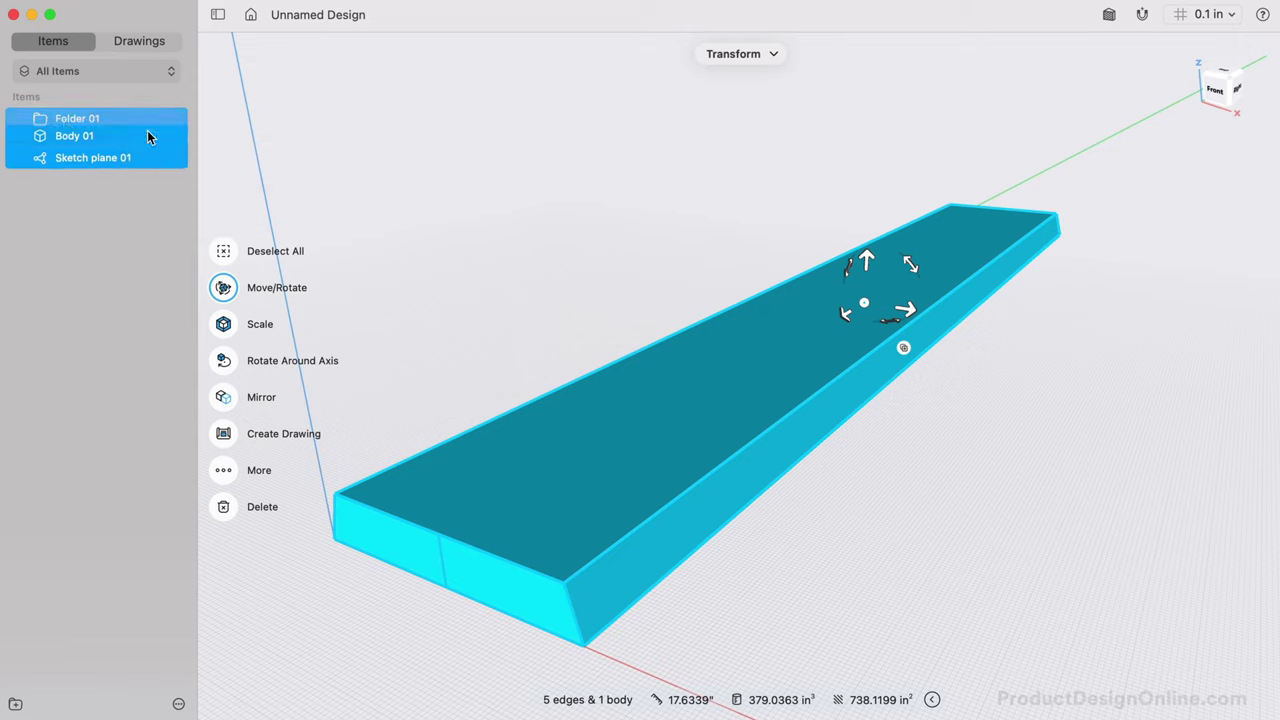
# Step: Rename the folder holding the board and its sketch plane as Top Board
pyautogui.click(60, 119)
pyautogui.click(58, 118)
pyautogui.rightClick(58, 118)
pyautogui.click(114, 146)
pyautogui.write('Top')
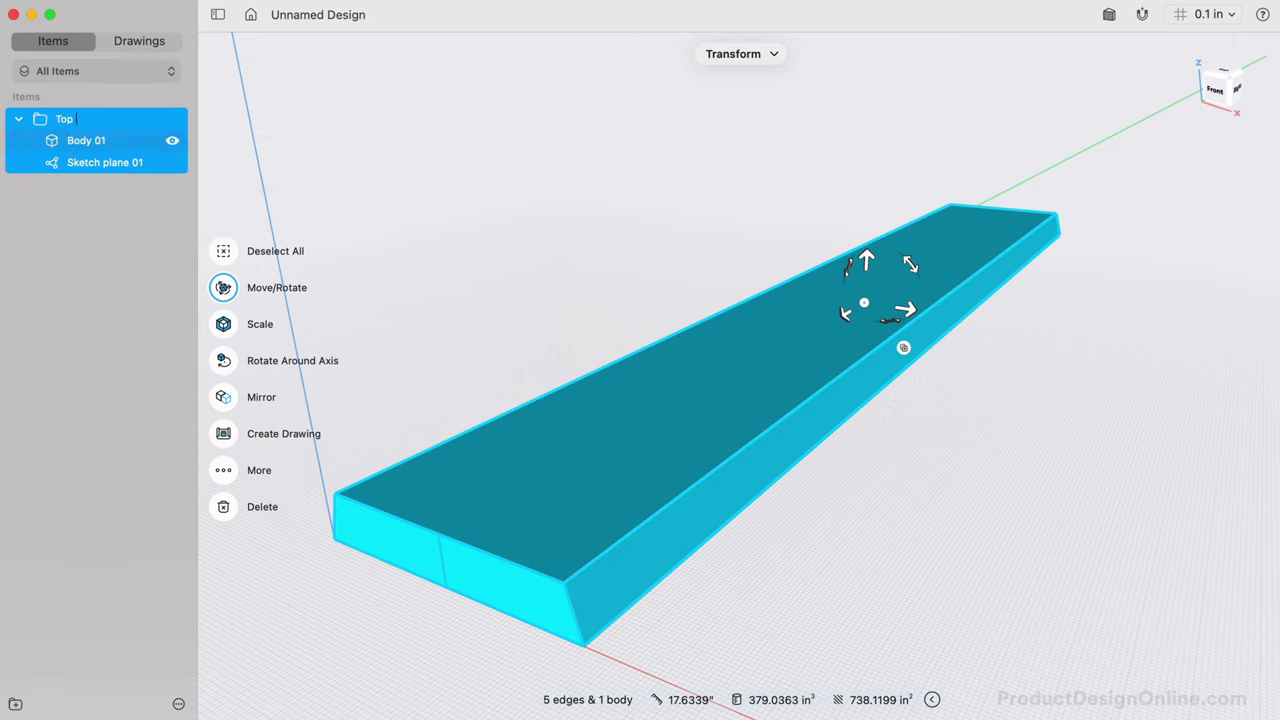
pyautogui.write(' Board')
pyautogui.press('Return')
# Step: Rename the board body as Top and its sketch plane as Top Profile
pyautogui.rightClick(108, 151)
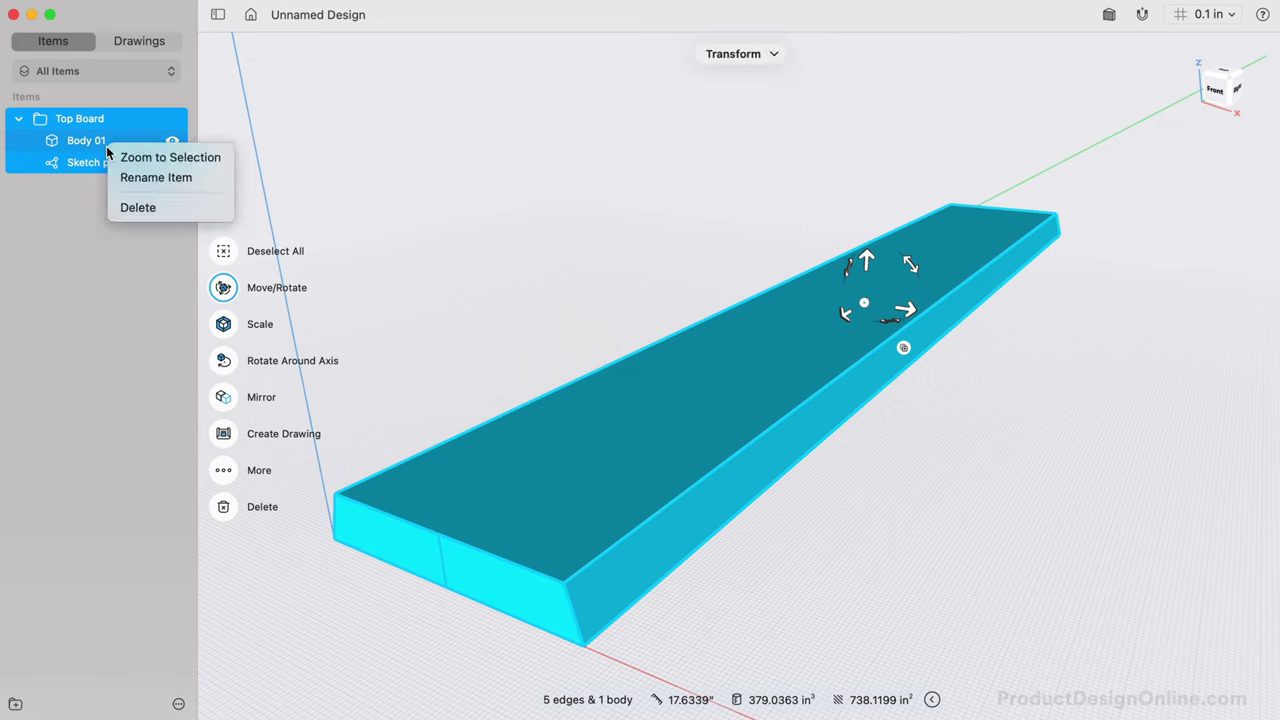
pyautogui.click(155, 177)
pyautogui.write('Top')
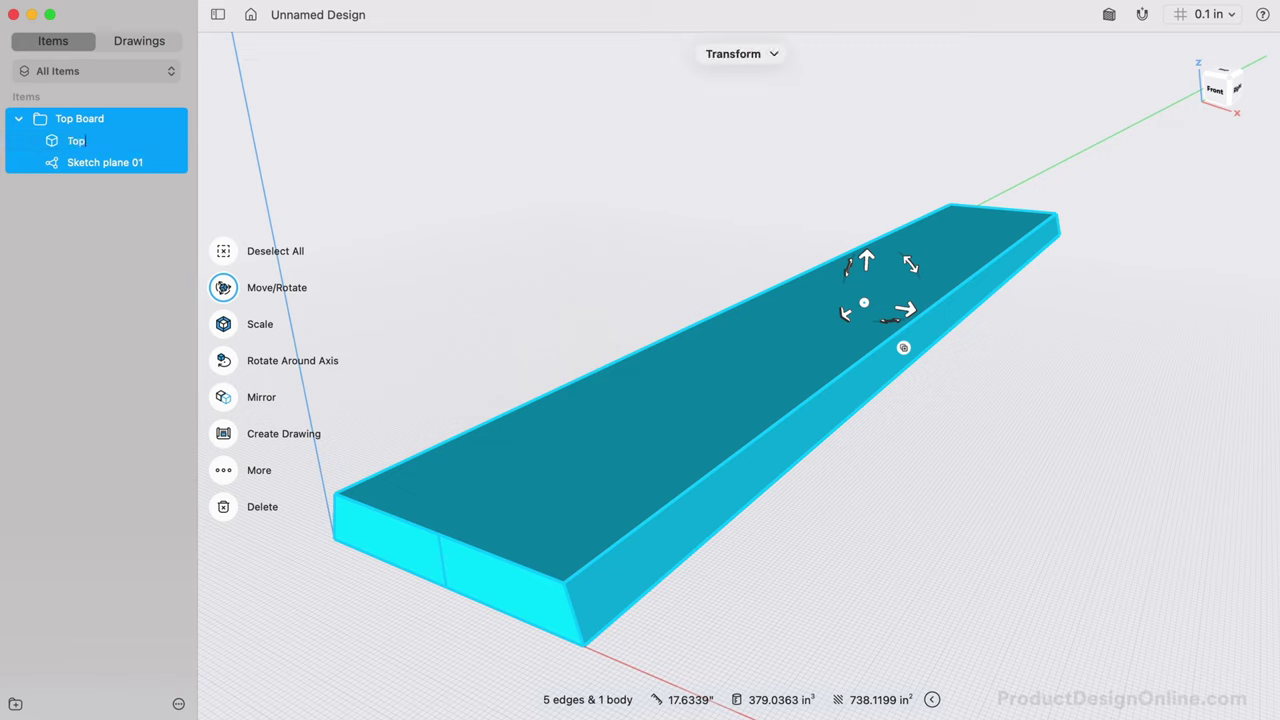
pyautogui.press('Return')
pyautogui.rightClick(115, 163)
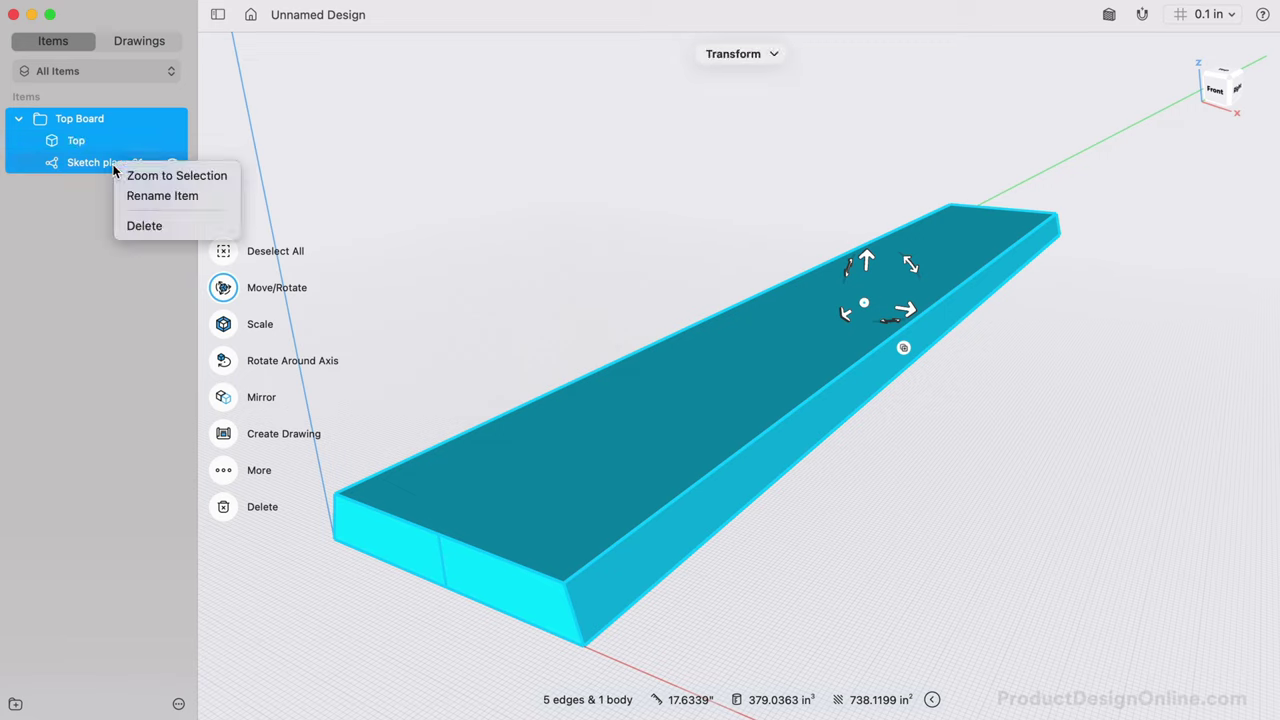
pyautogui.click(155, 196)
pyautogui.write('Top P')
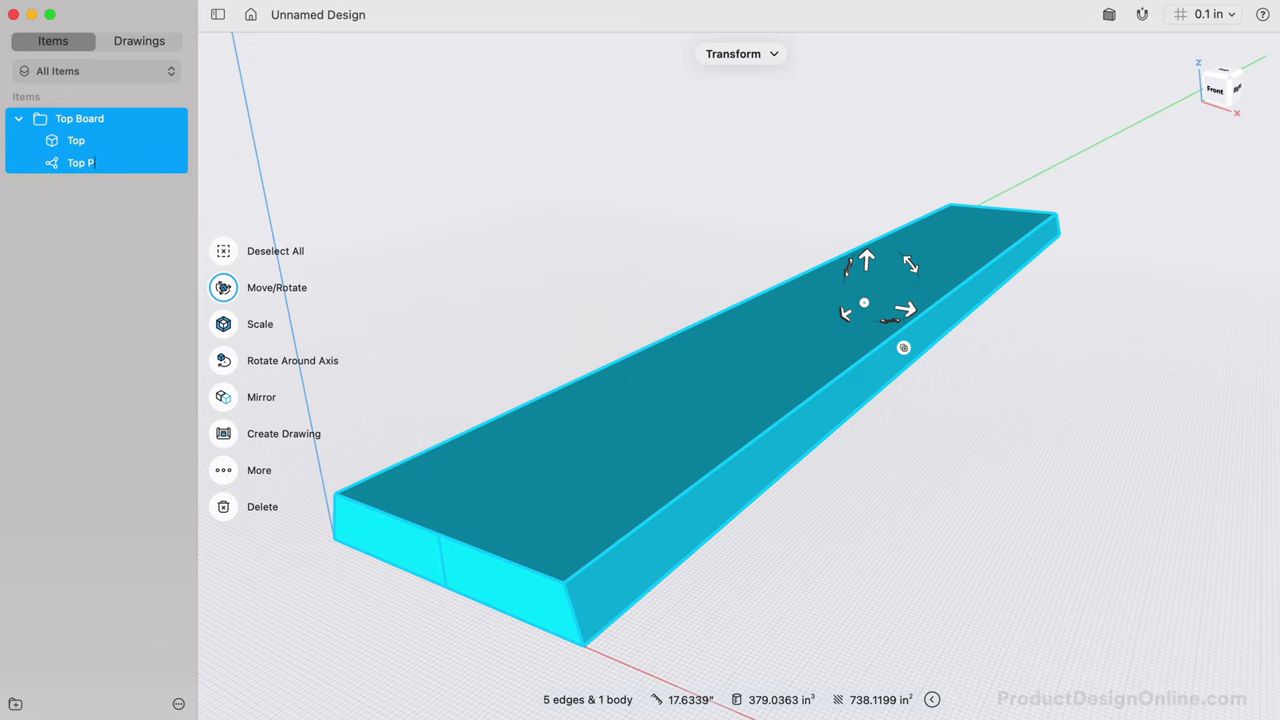
pyautogui.write('rofile')
pyautogui.press('Return')
pyautogui.click(530, 189)
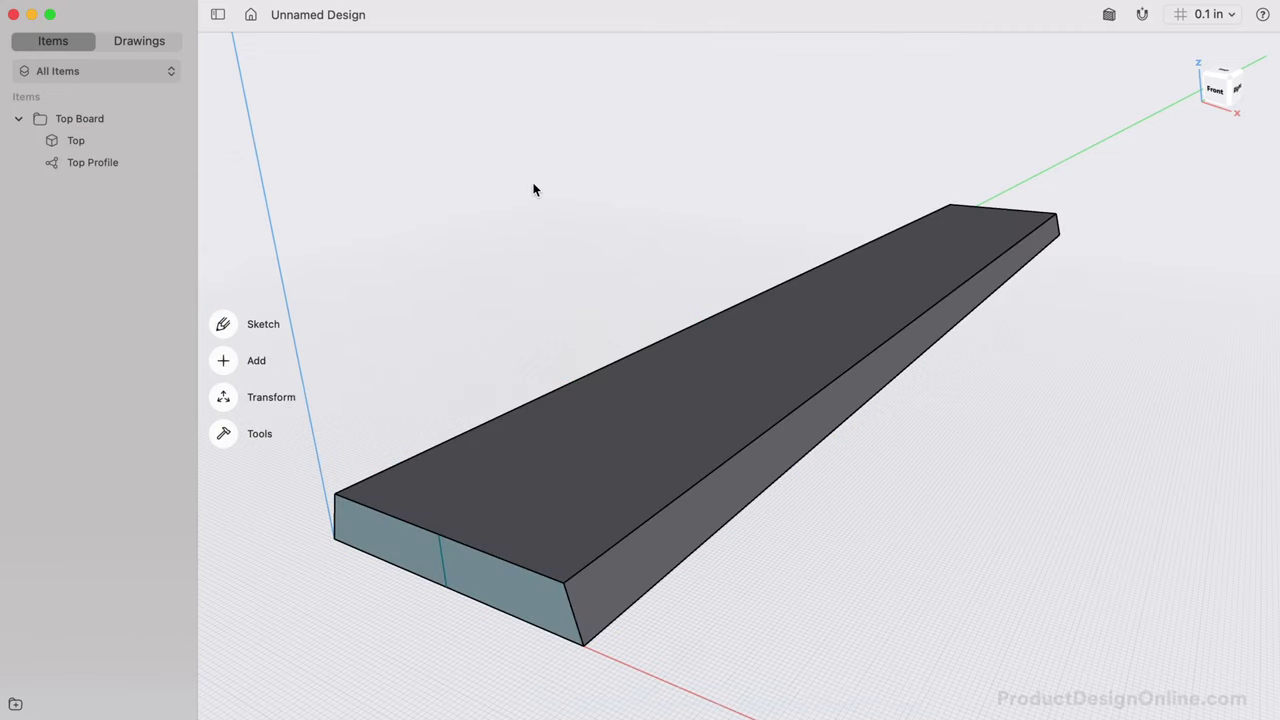
# Step: Switch to the visualization mode and open the material choices for replacing the board's Default Material
pyautogui.click(229, 446)
pyautogui.click(228, 652)
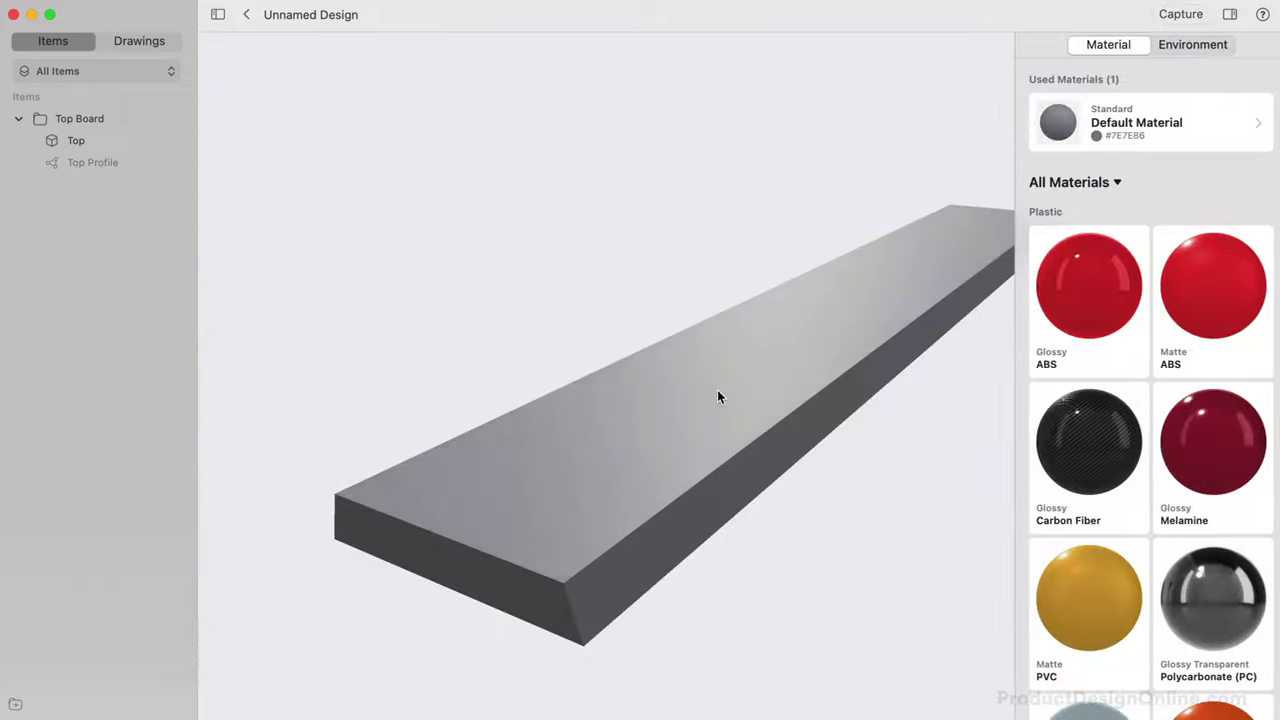
pyautogui.click(1101, 134)
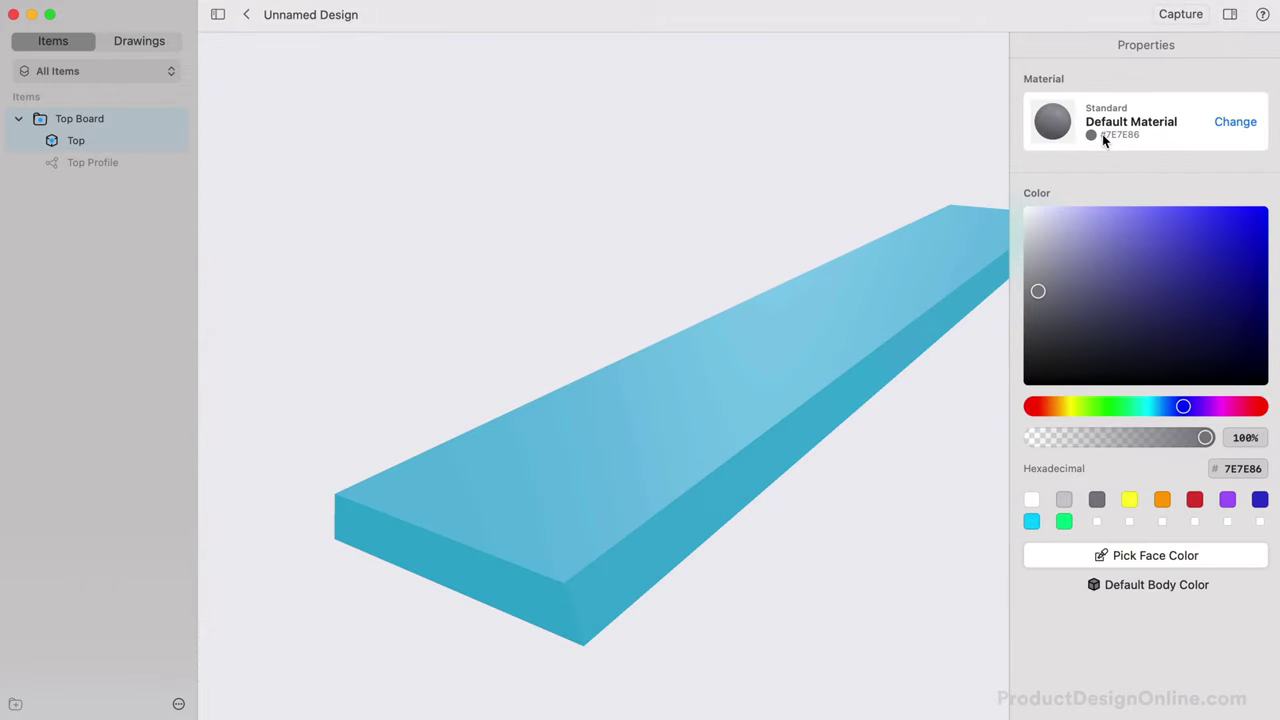
pyautogui.click(1236, 121)
# Step: Filter the materials to Wood, apply the clearcoat Pine Board material to the board and return to modeling
pyautogui.scroll(-5, 1190, 440)
pyautogui.scroll(5, 1166, 409)
pyautogui.click(1168, 402)
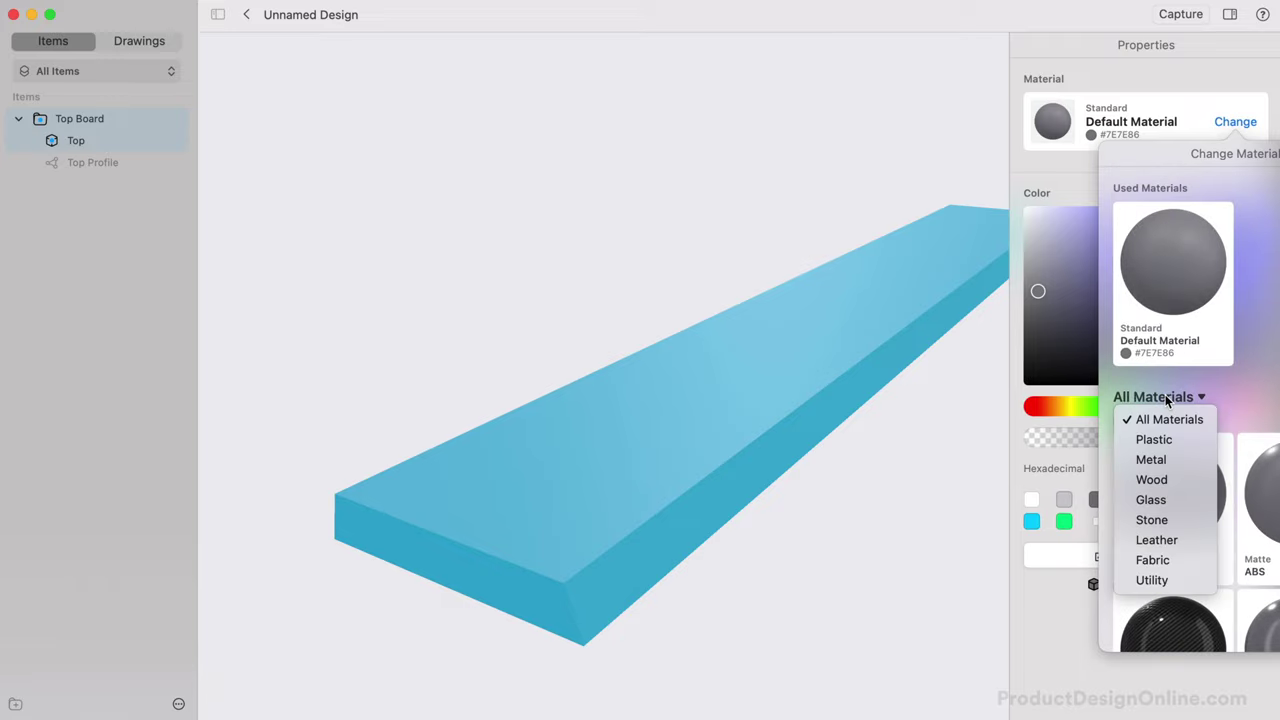
pyautogui.click(1157, 484)
pyautogui.scroll(-15, 1160, 520)
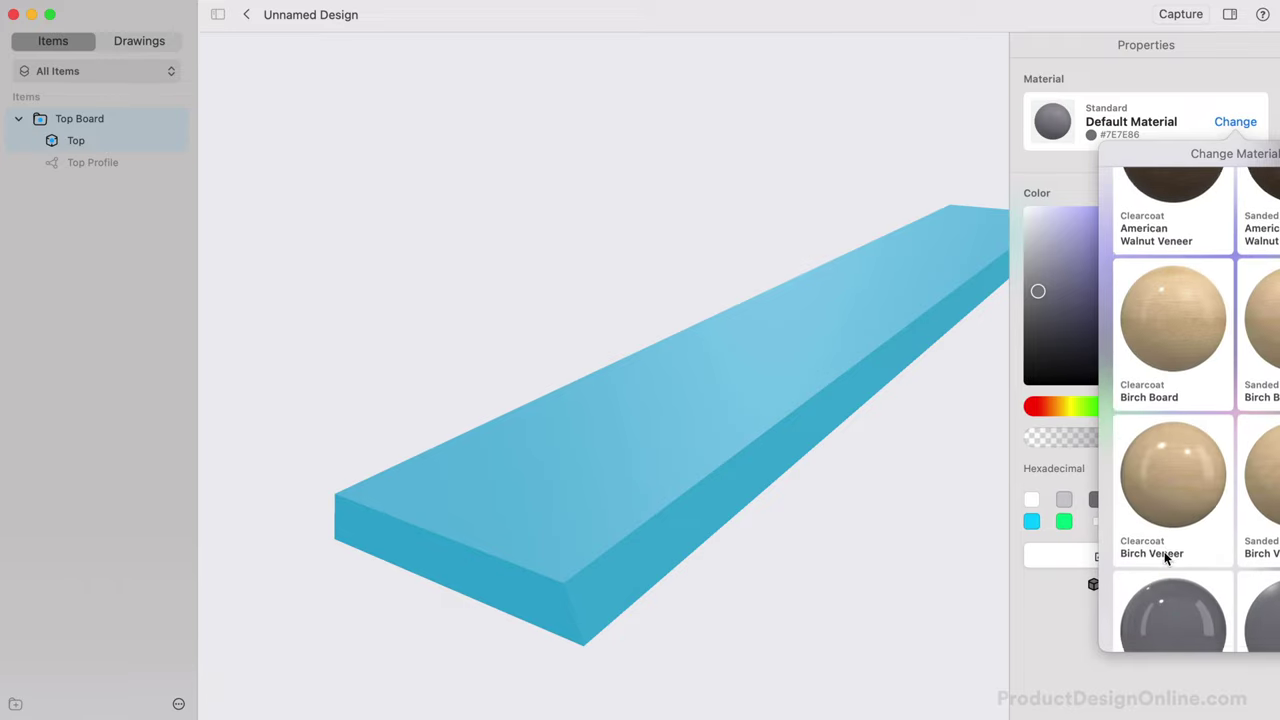
pyautogui.scroll(-5, 1164, 551)
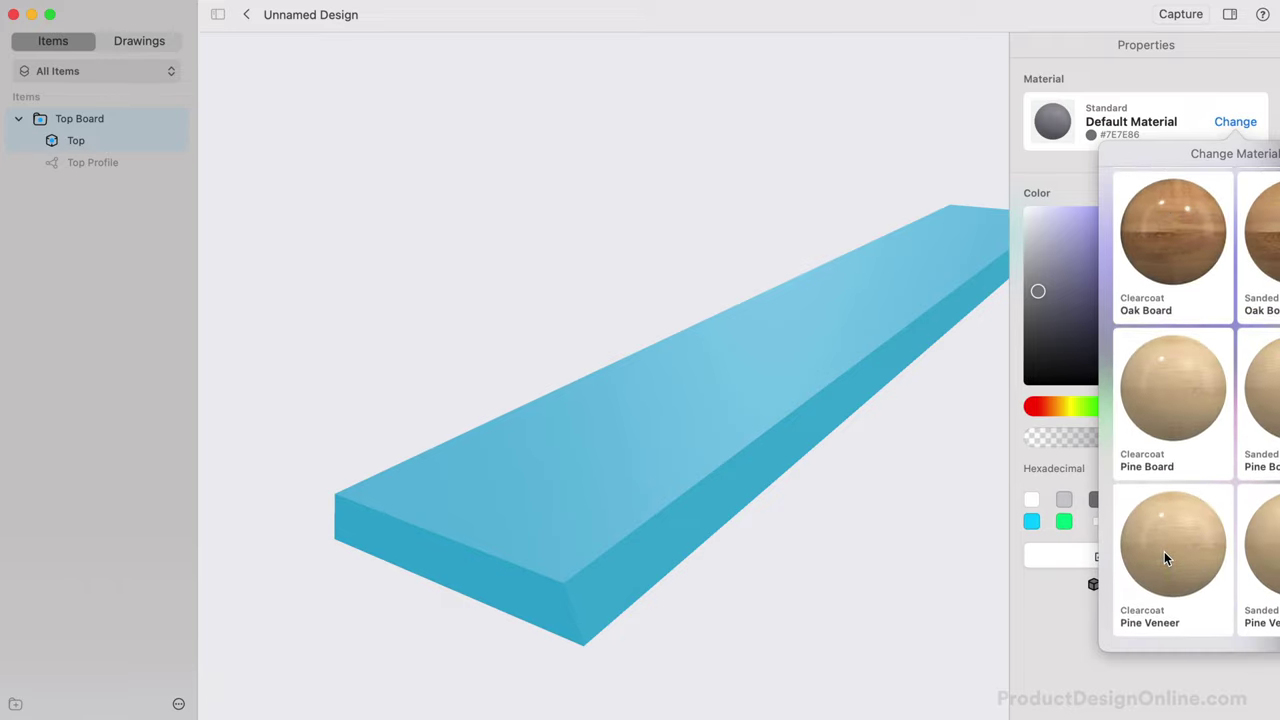
pyautogui.moveTo(1169, 373); pyautogui.dragTo(645, 374)
pyautogui.click(495, 310)
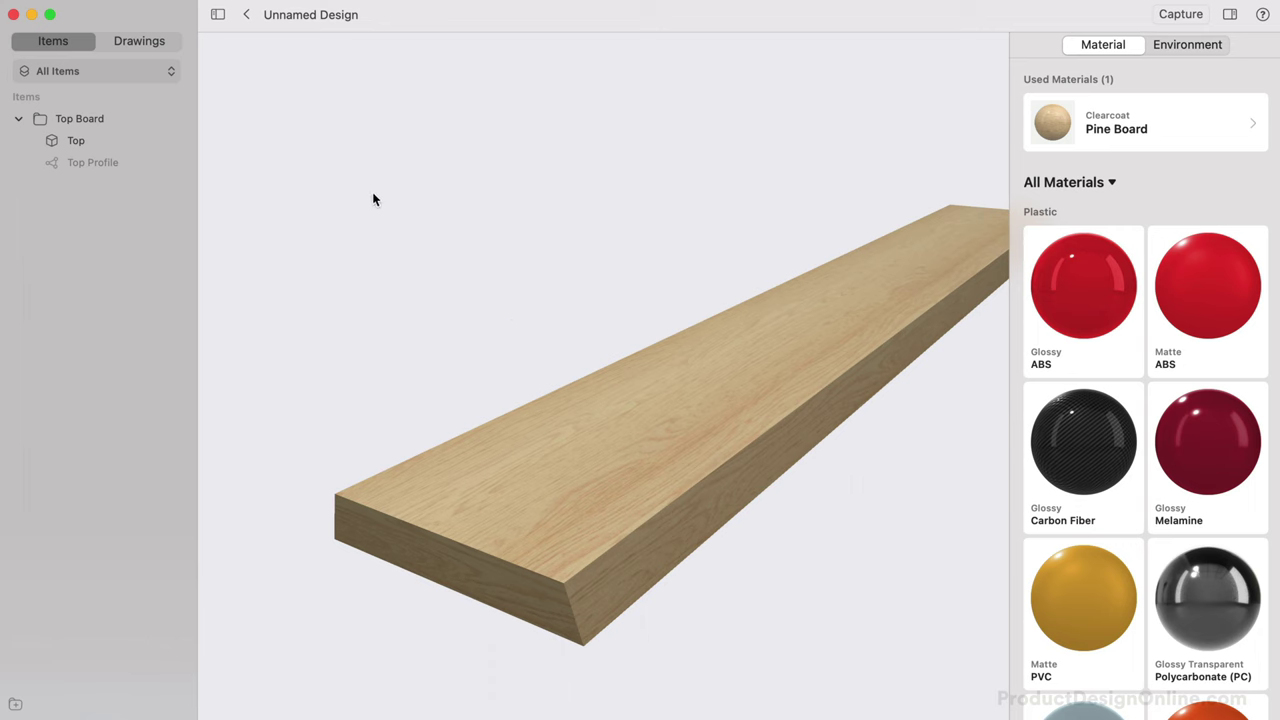
pyautogui.click(246, 16)
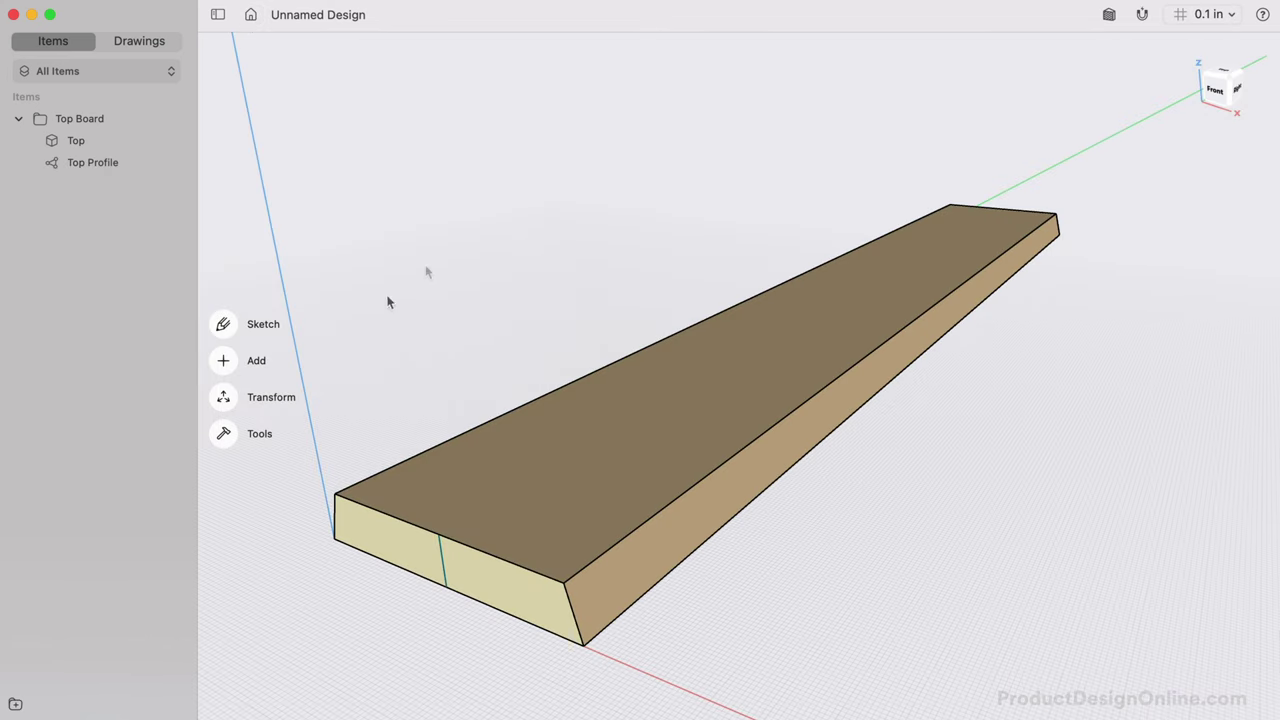
# Step: Hide the Top Board folder and orient the view to the left side
pyautogui.click(171, 120)
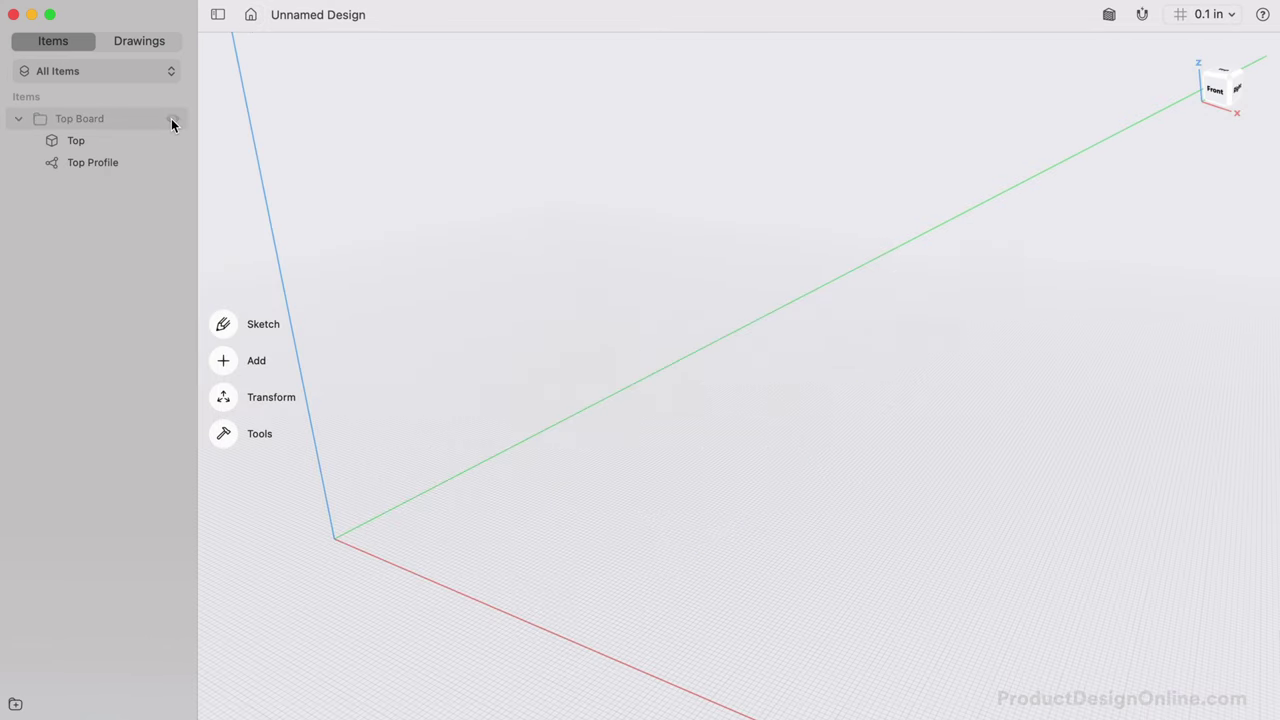
pyautogui.hscroll(-5, 423, 305)
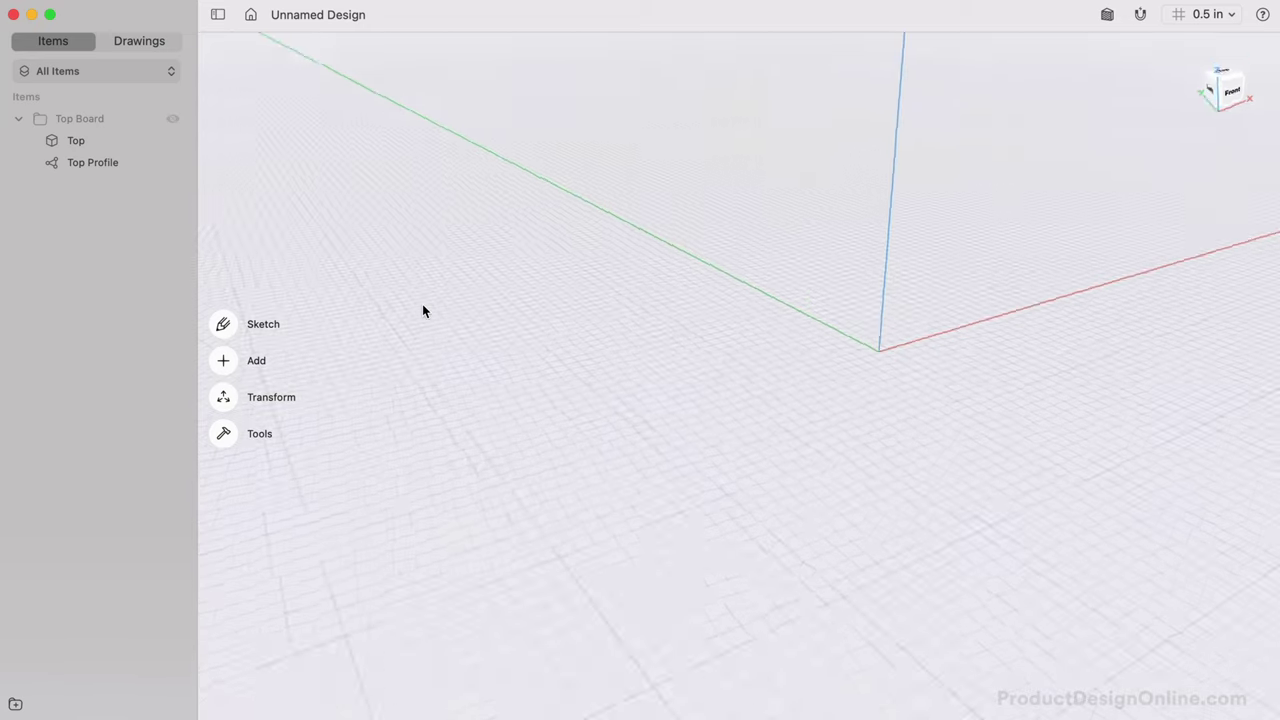
pyautogui.click(1218, 90)
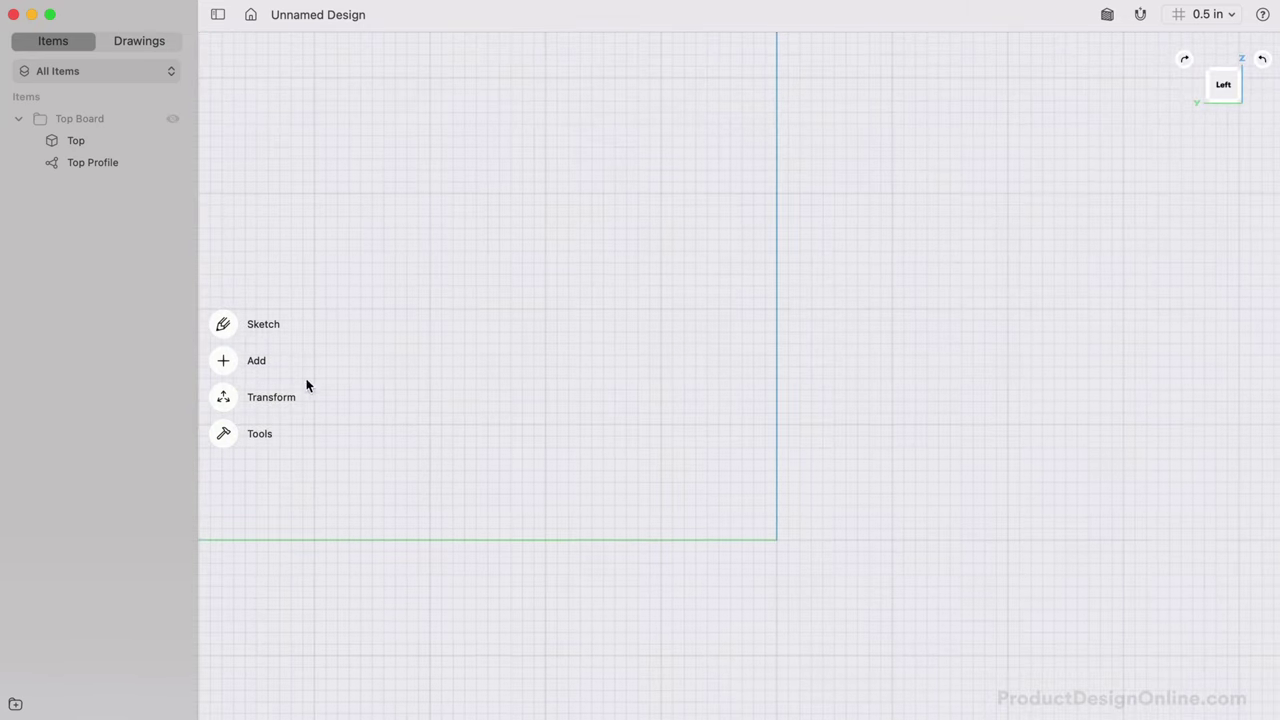
# Step: Sketch a diagonal rectangle from the origin for the leg, 5.5 in wide and 28 in high
pyautogui.click(251, 325)
pyautogui.click(222, 341)
pyautogui.click(777, 540)
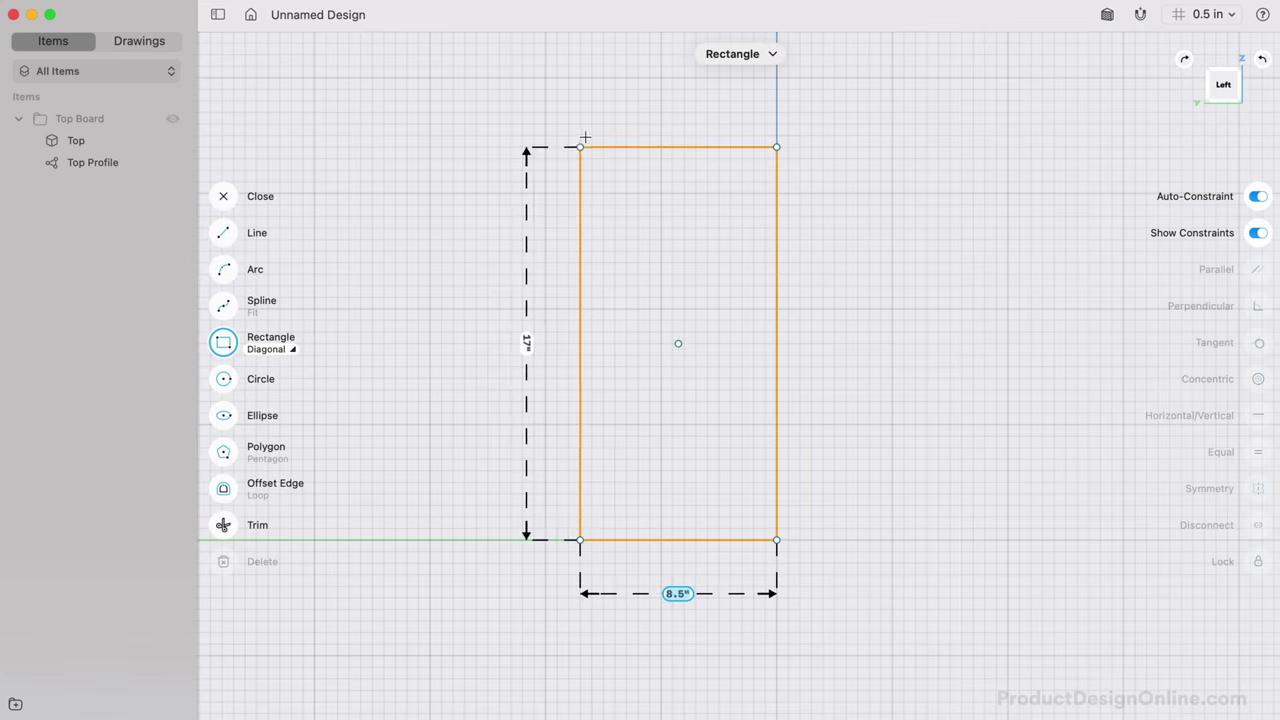
pyautogui.write('5.5')
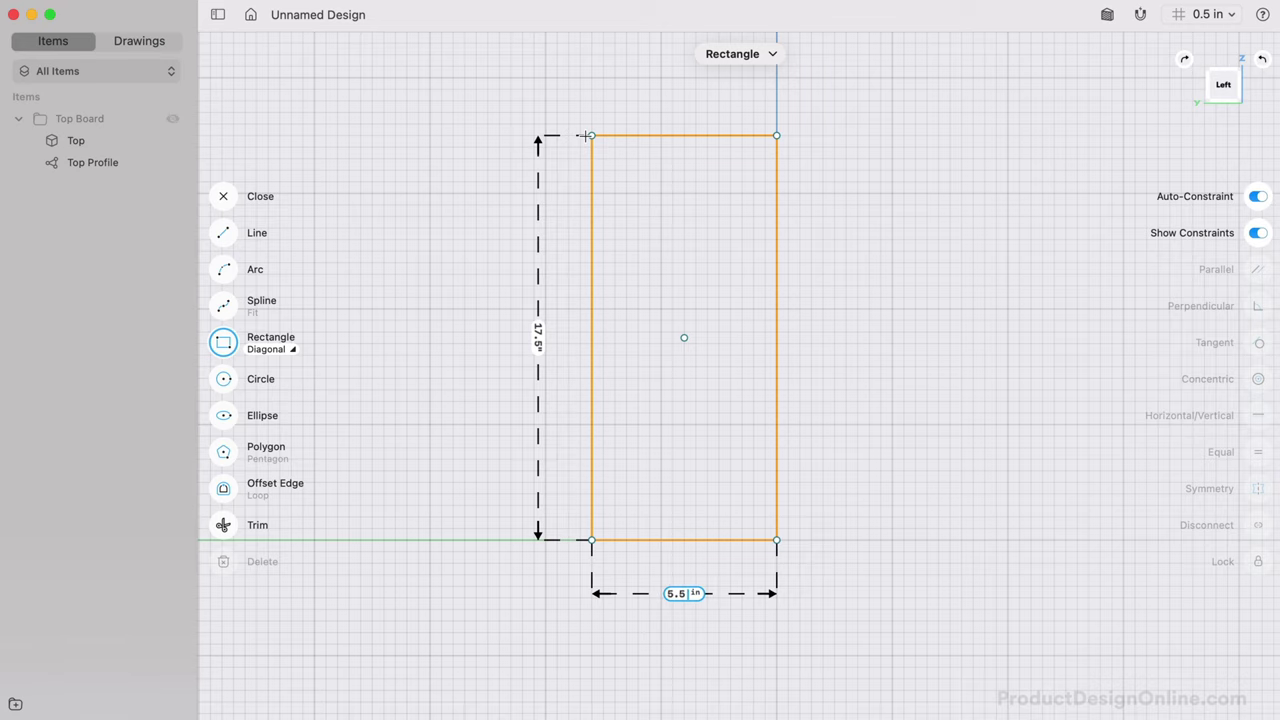
pyautogui.press('Tab')
pyautogui.write('2')
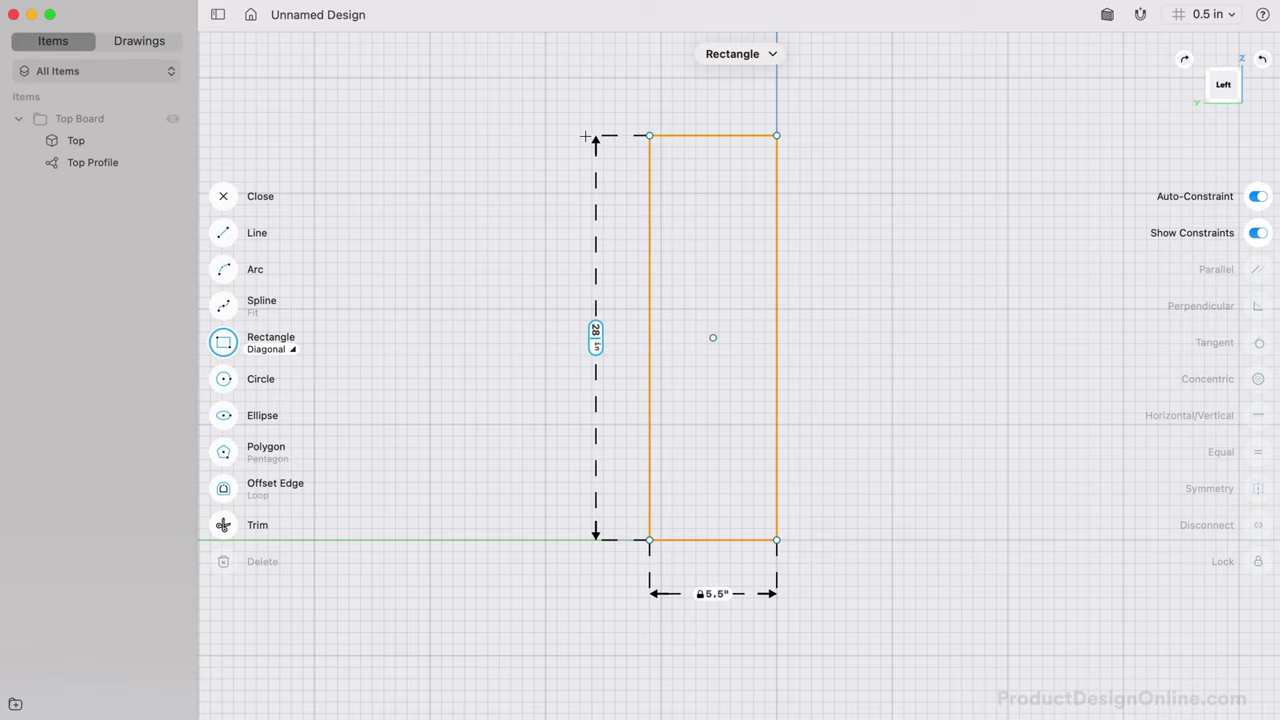
pyautogui.write('8')
pyautogui.press('Return')
pyautogui.press('Escape')
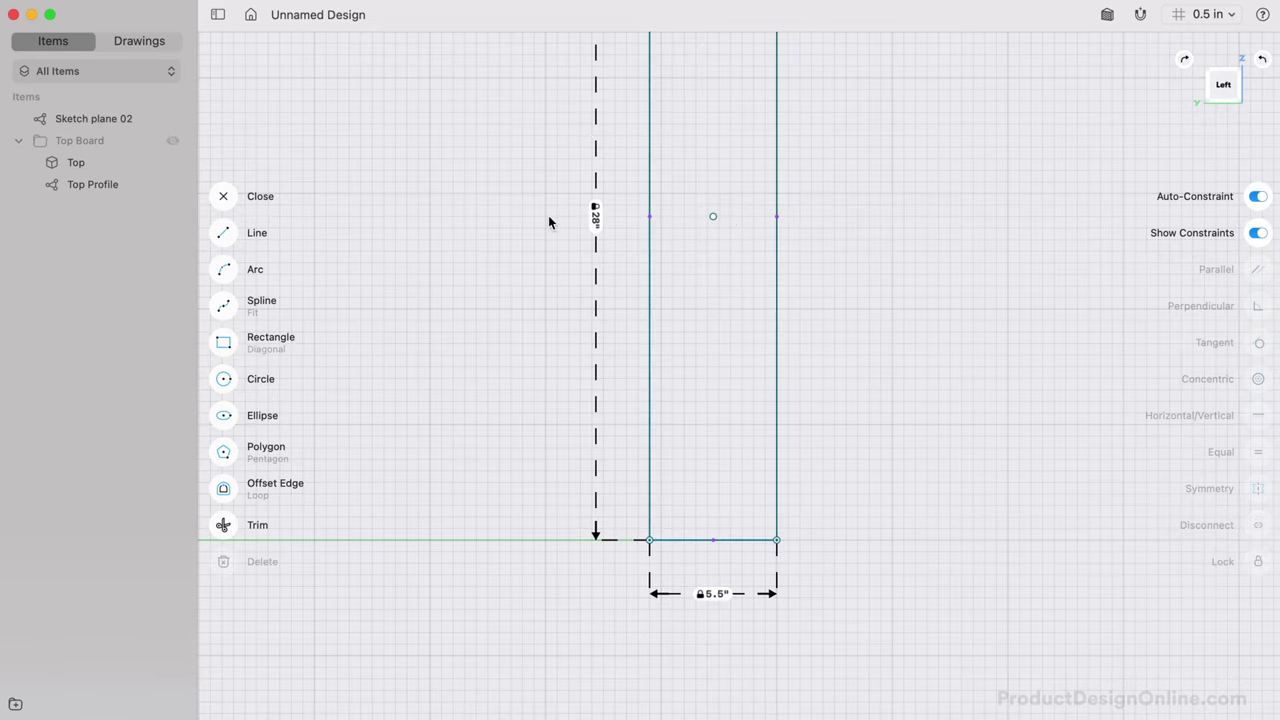
# Step: Extrude the leg rectangle outward to the left side into a solid leg board
pyautogui.scroll(5, 548, 216)
pyautogui.scroll(3, 582, 219)
pyautogui.click(670, 218)
pyautogui.moveTo(670, 218); pyautogui.dragTo(647, 237)
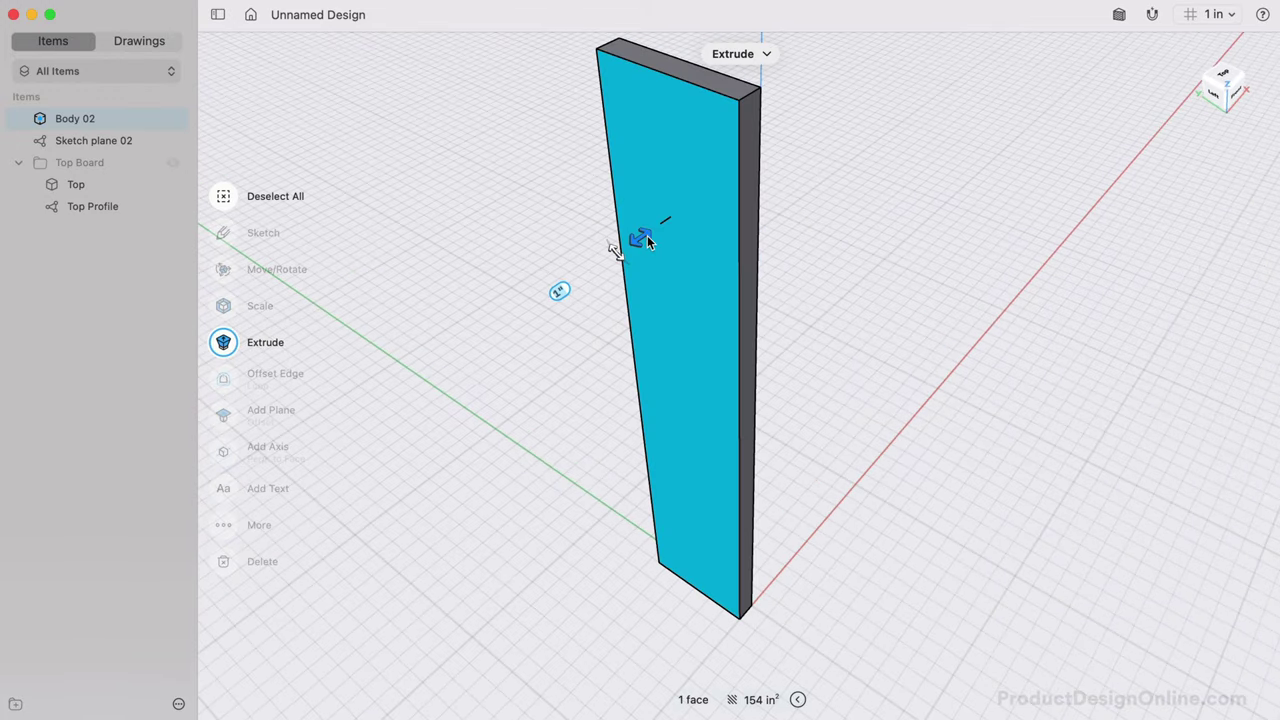
pyautogui.press('Escape')
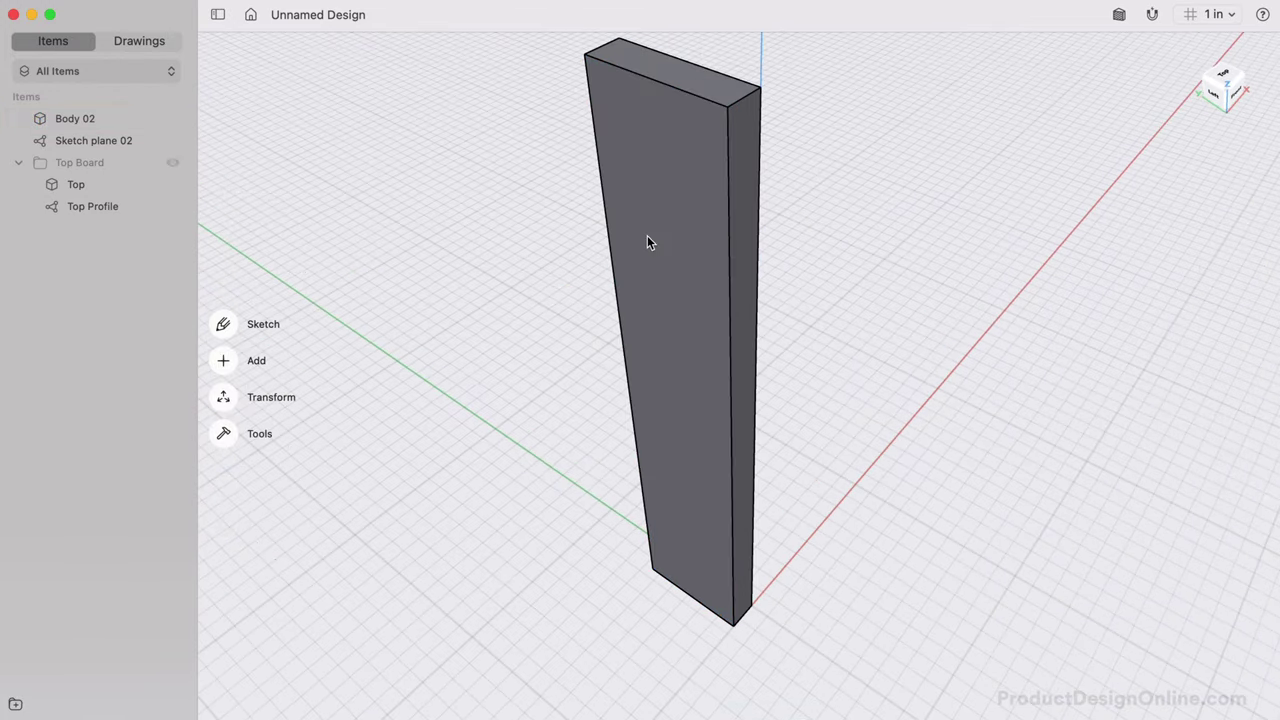
# Step: Show the Top Board folder again and group the leg body with its sketch plane into a folder
pyautogui.click(171, 165)
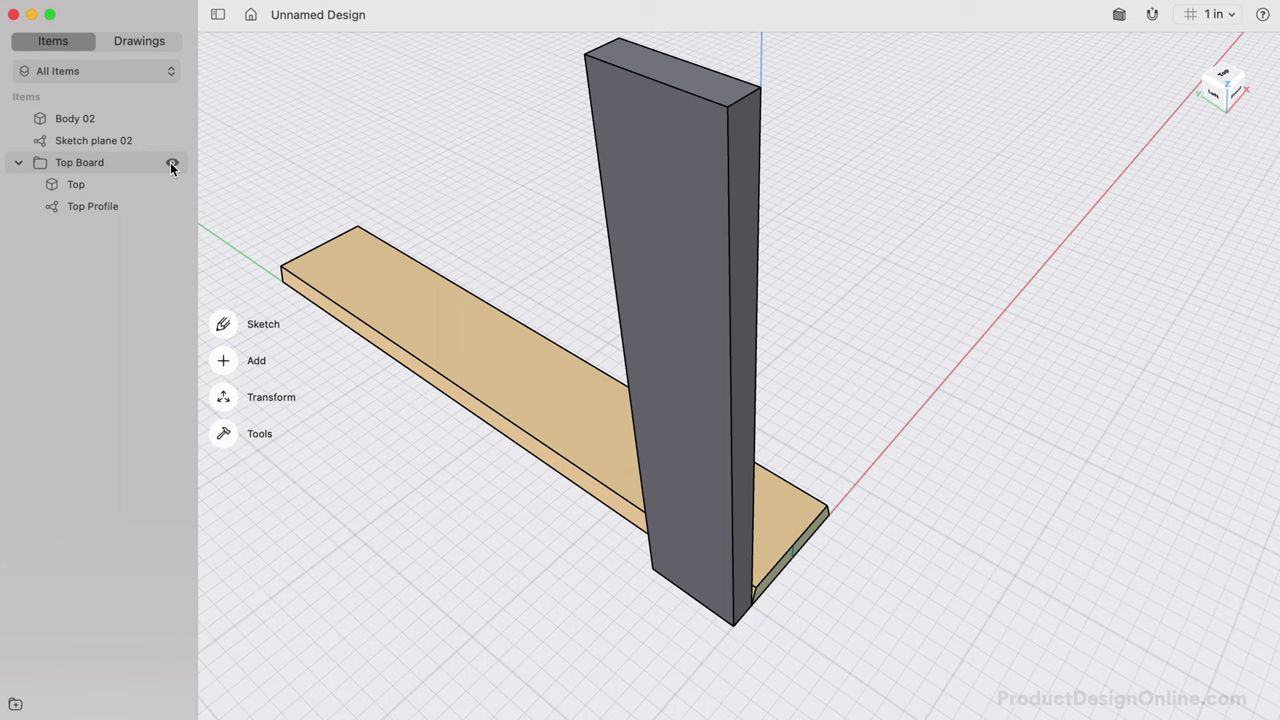
pyautogui.click(116, 139)
pyautogui.keyDown('shift'); pyautogui.click(92, 115); pyautogui.keyUp('shift')
pyautogui.rightClick(100, 120)
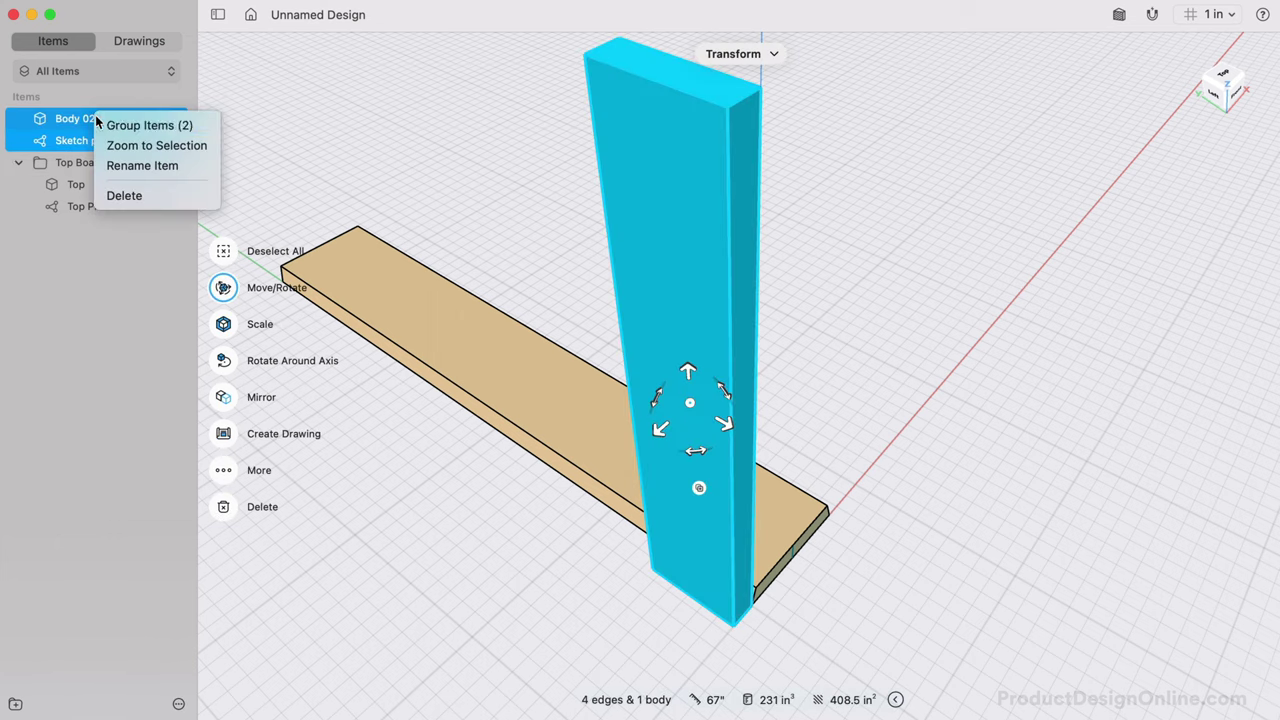
pyautogui.click(104, 125)
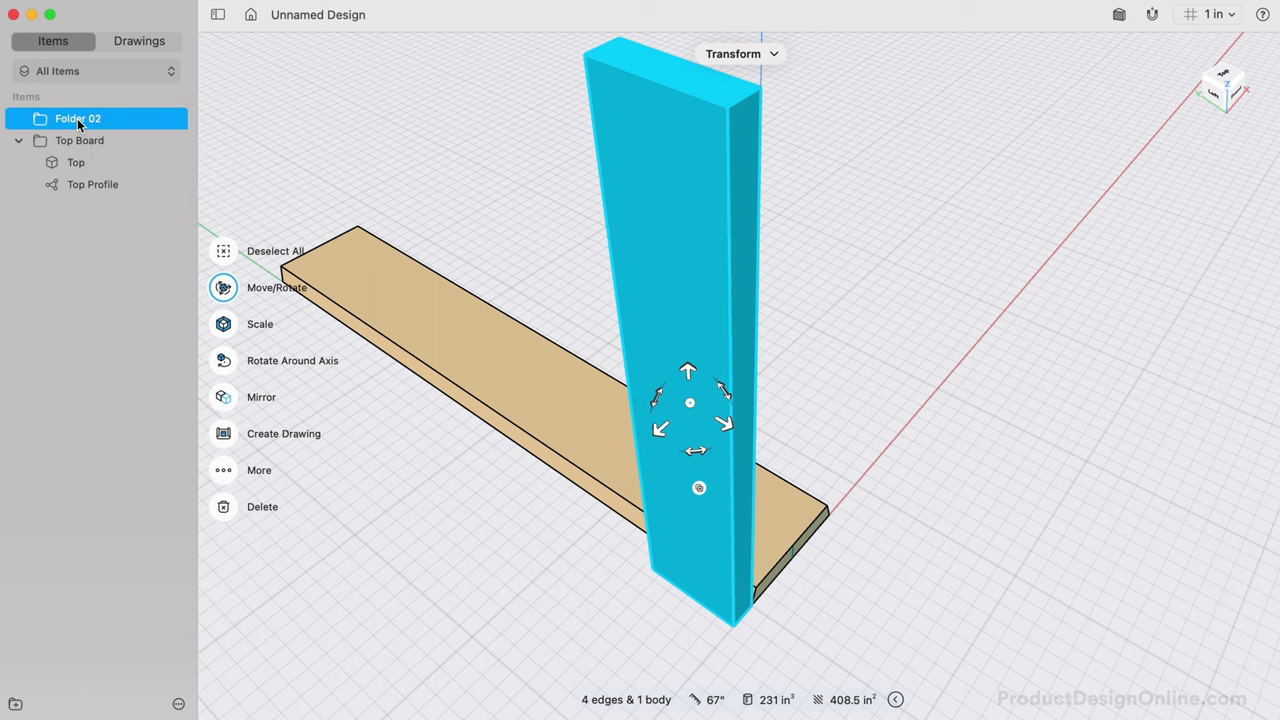
# Step: Rename the folder holding the leg and its sketch plane as Legs
pyautogui.rightClick(78, 119)
pyautogui.click(96, 150)
pyautogui.write('Legs')
pyautogui.press('Return')
# Step: Rename the leg body as Leg 1 and its sketch plane as Leg Profile
pyautogui.rightClick(116, 147)
pyautogui.click(151, 177)
pyautogui.write('Leg 1')
pyautogui.press('Return')
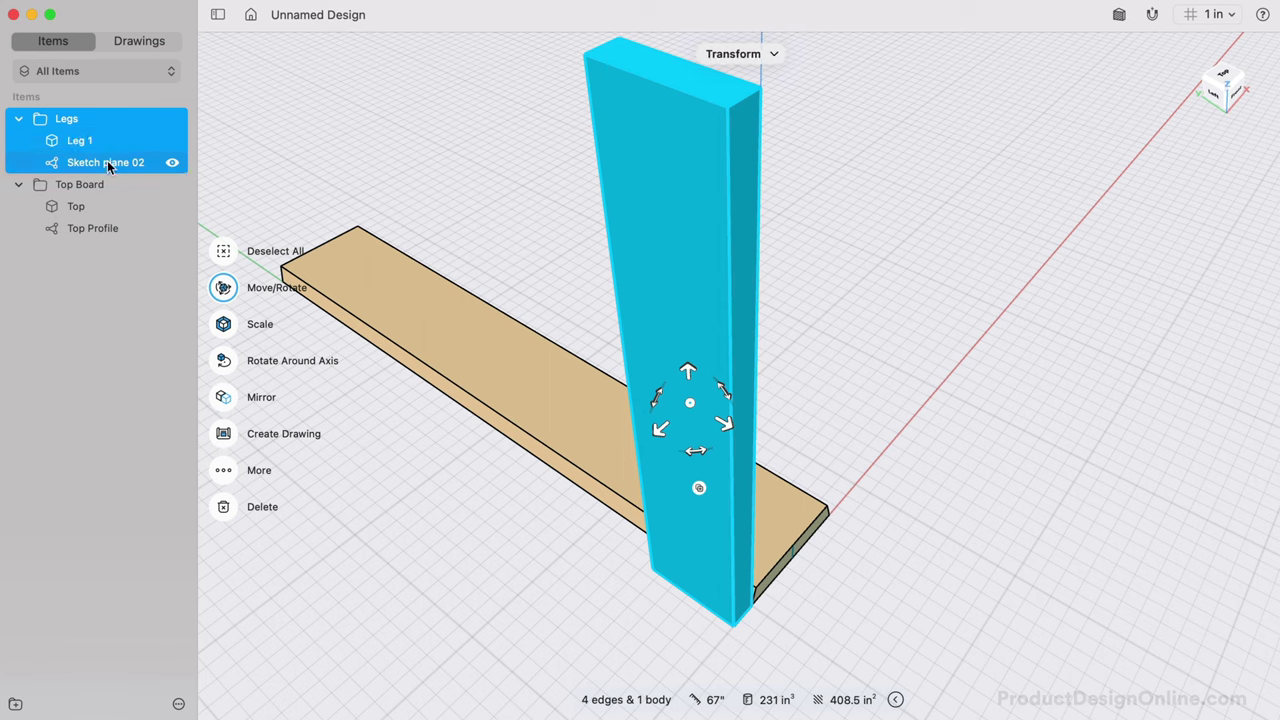
pyautogui.rightClick(110, 163)
pyautogui.click(133, 191)
pyautogui.write('Leg')
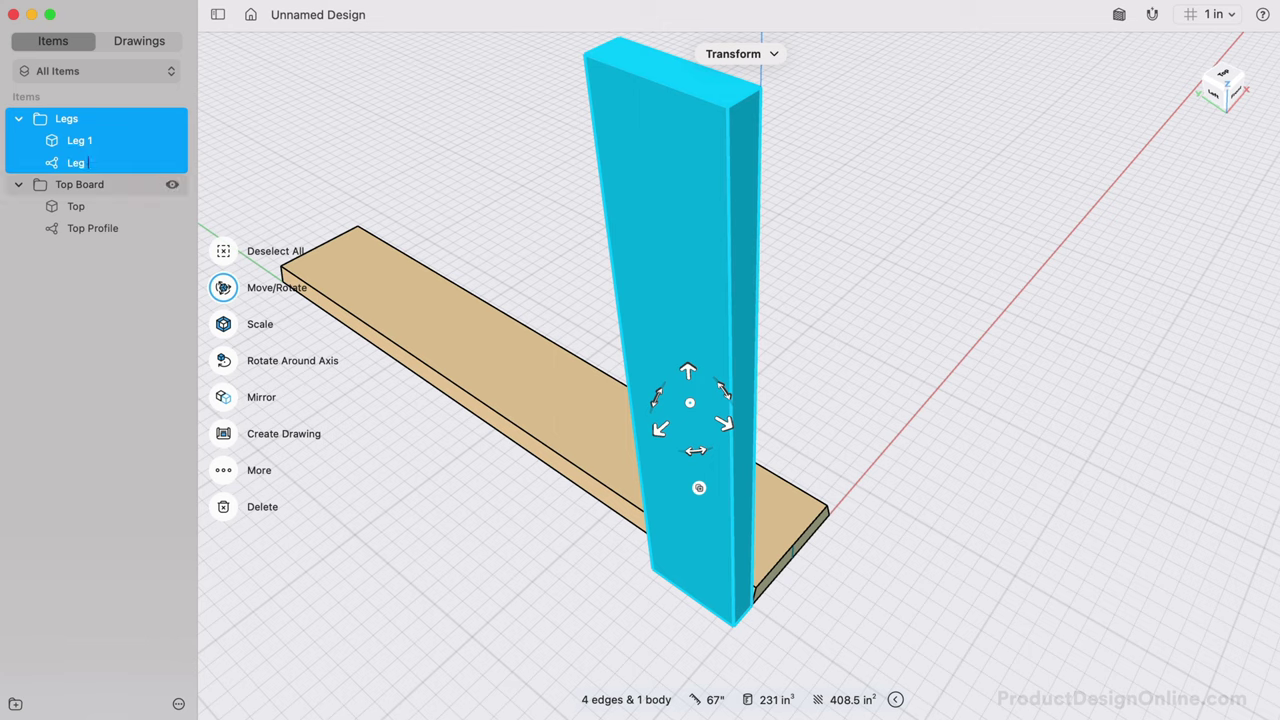
pyautogui.write(' Profile')
pyautogui.press('Return')
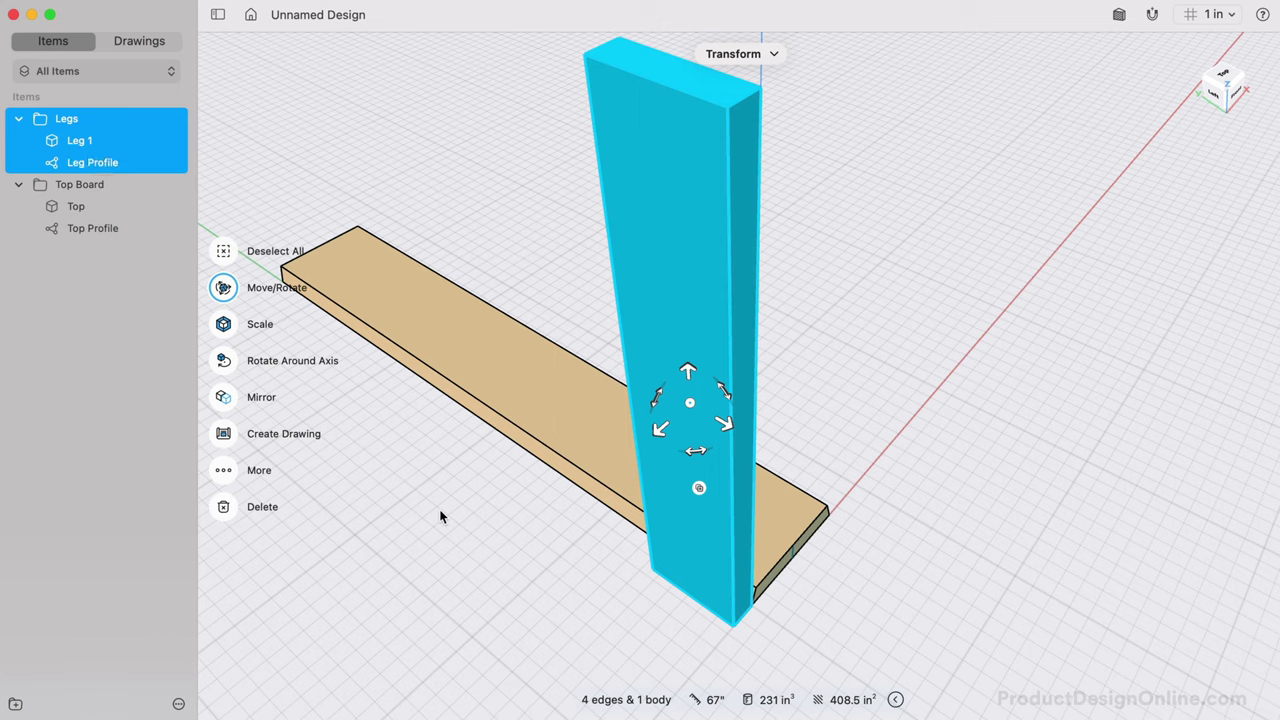
pyautogui.click(440, 516)
# Step: Align Leg 1's broad face to the top board's long beveled side face and flip it to the opposite side
pyautogui.click(224, 394)
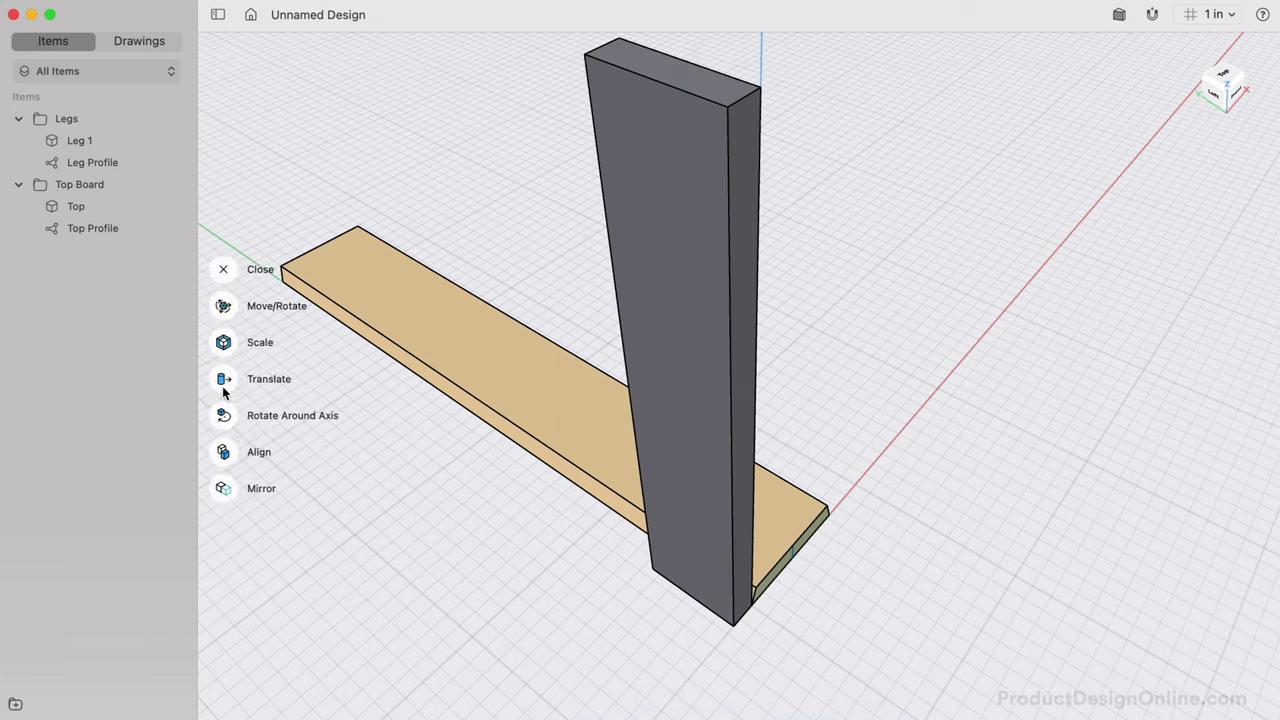
pyautogui.click(222, 453)
pyautogui.click(685, 499)
pyautogui.click(606, 503)
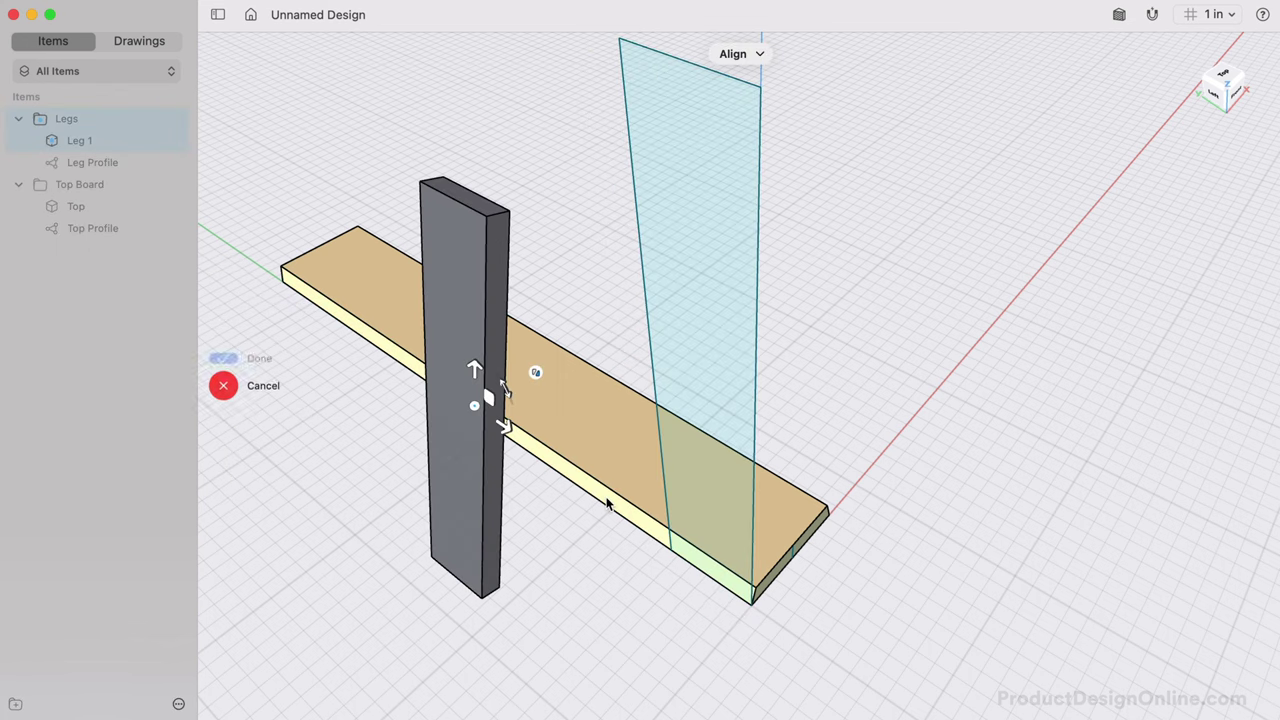
pyautogui.scroll(-3, 566, 591)
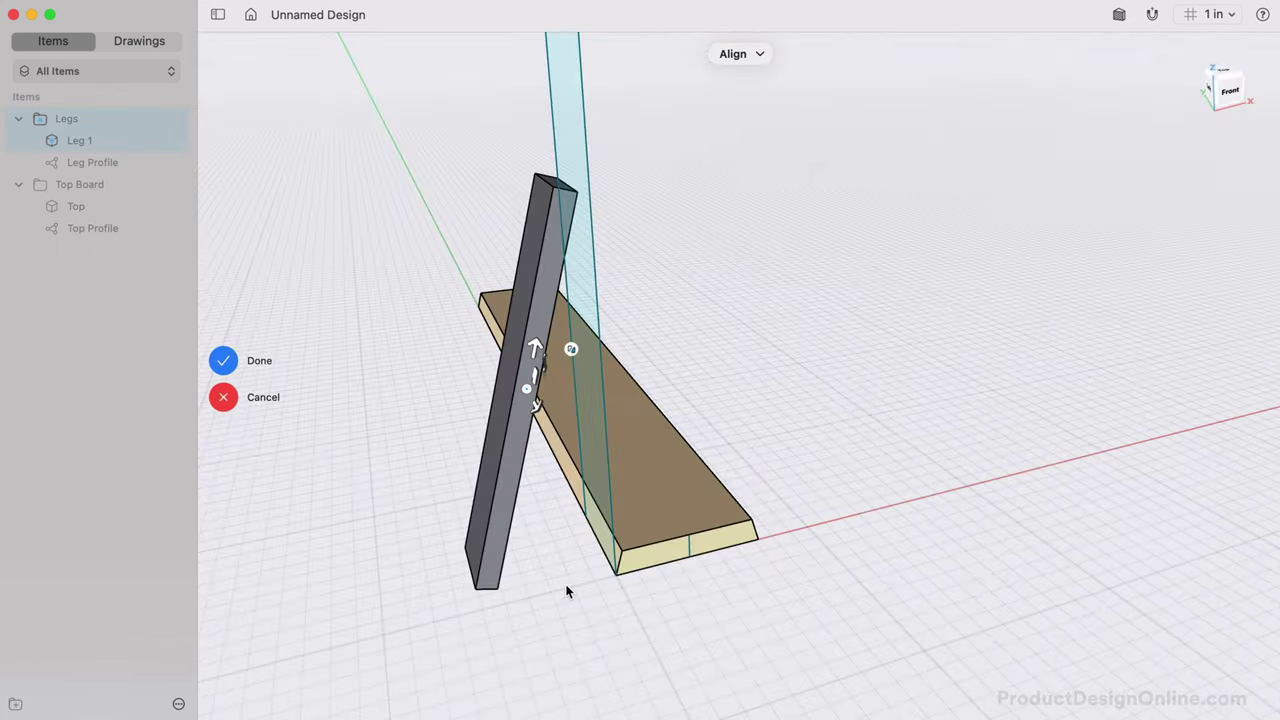
pyautogui.hscroll(-3, 566, 591)
pyautogui.scroll(5, 437, 400)
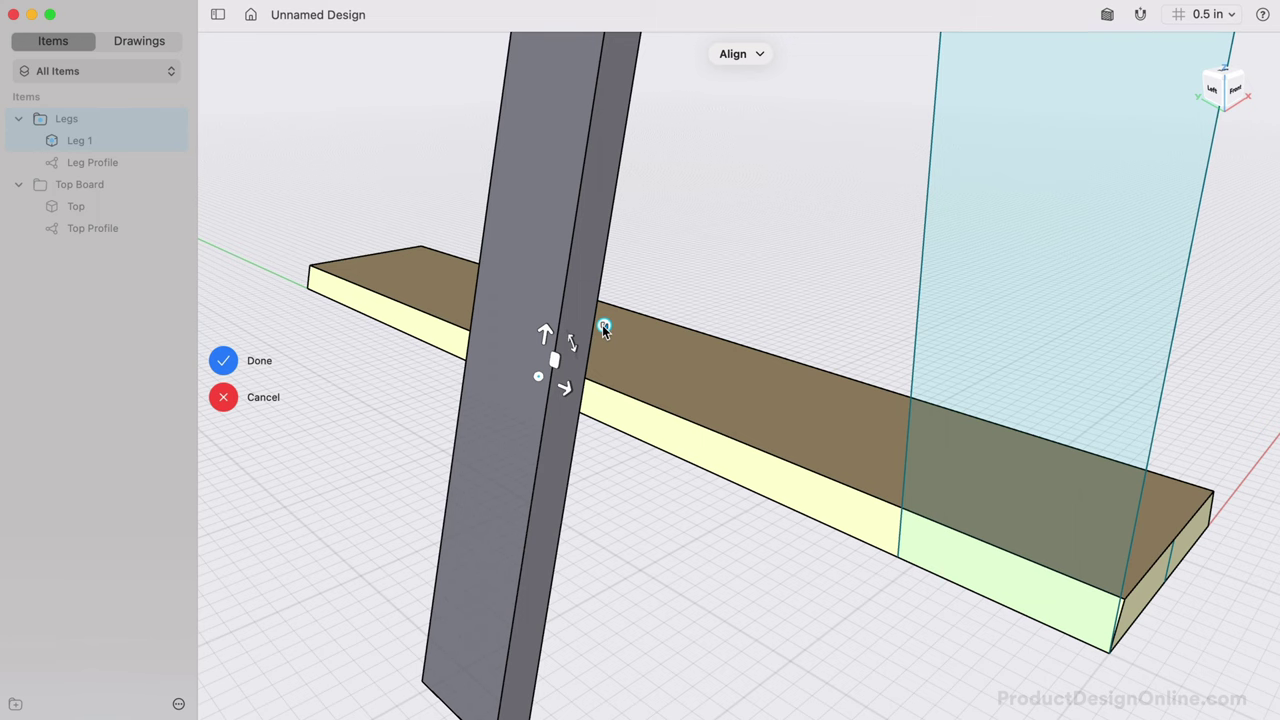
pyautogui.moveTo(604, 330); pyautogui.dragTo(605, 331)
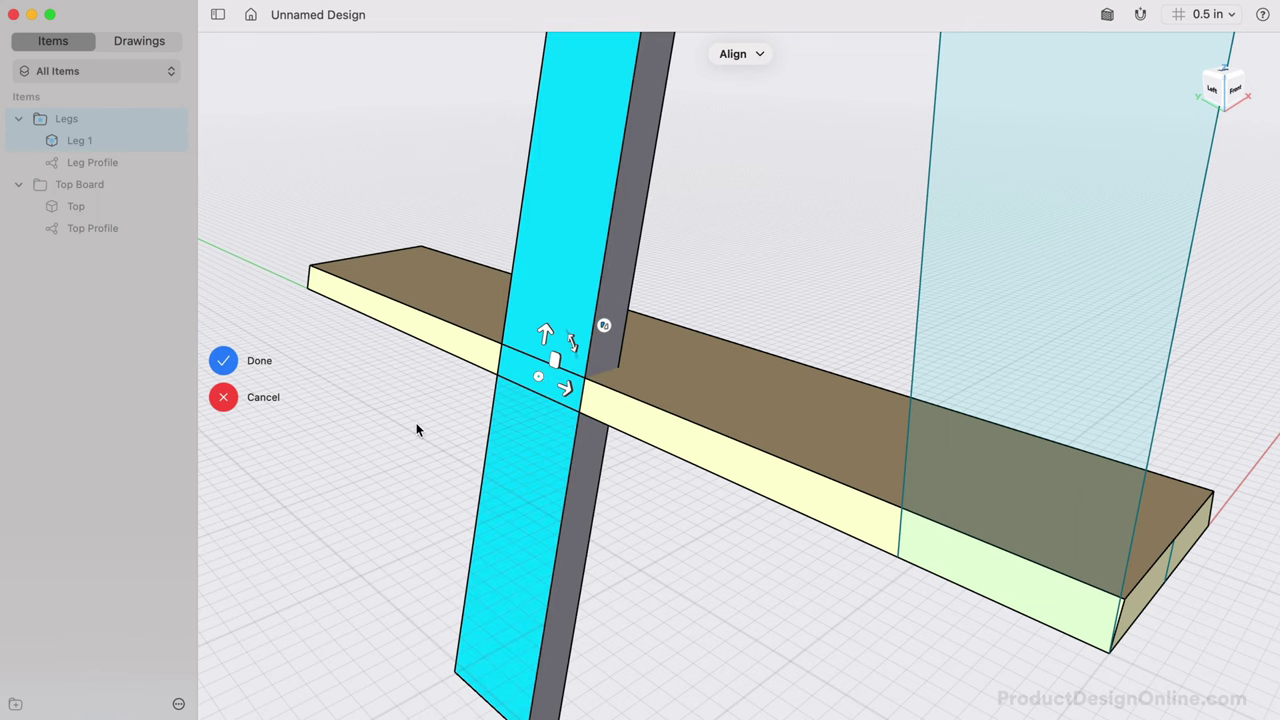
# Step: Rotate the aligned leg 14 degrees within the plane of the board's beveled side so its foot splays toward the board's far end
pyautogui.scroll(-5, 418, 430)
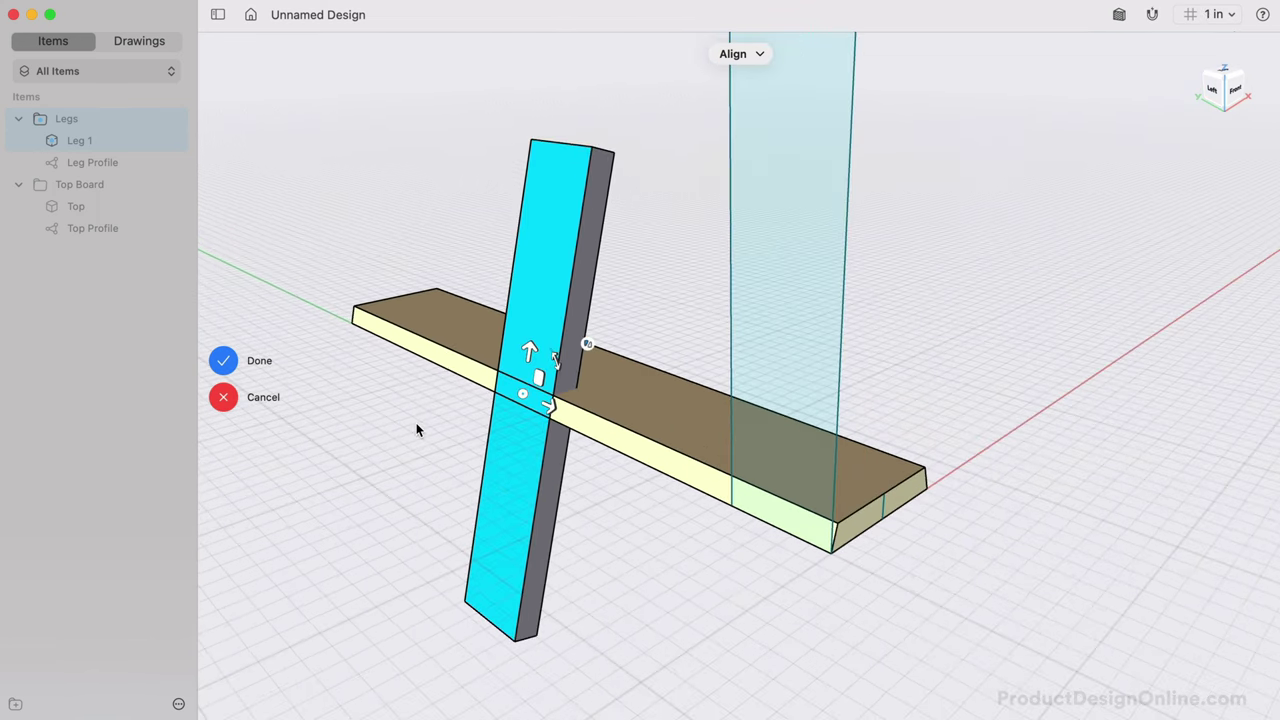
pyautogui.hscroll(-5, 418, 430)
pyautogui.keyDown('shift'); pyautogui.hscroll(-3, 418, 430); pyautogui.keyUp('shift')
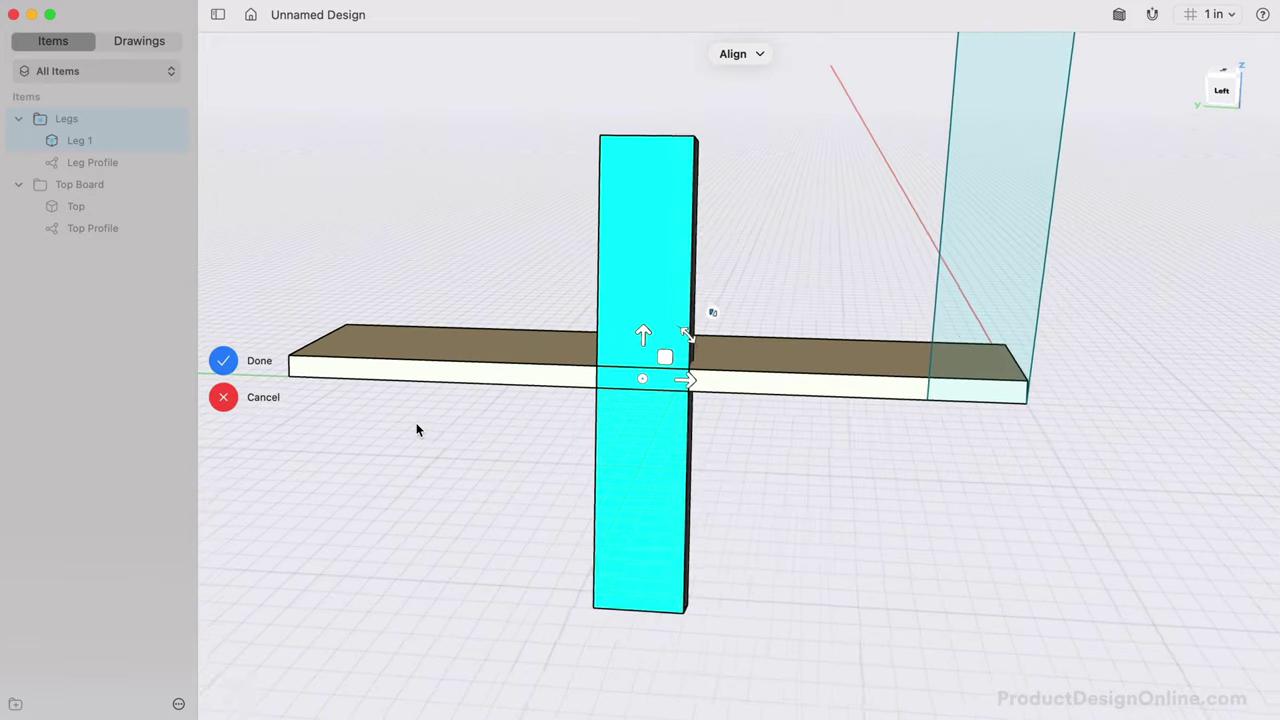
pyautogui.keyDown('shift'); pyautogui.hscroll(-1, 418, 430); pyautogui.keyUp('shift')
pyautogui.hscroll(-1, 418, 430)
pyautogui.click(706, 337)
pyautogui.moveTo(706, 338); pyautogui.dragTo(732, 357)
pyautogui.write('14')
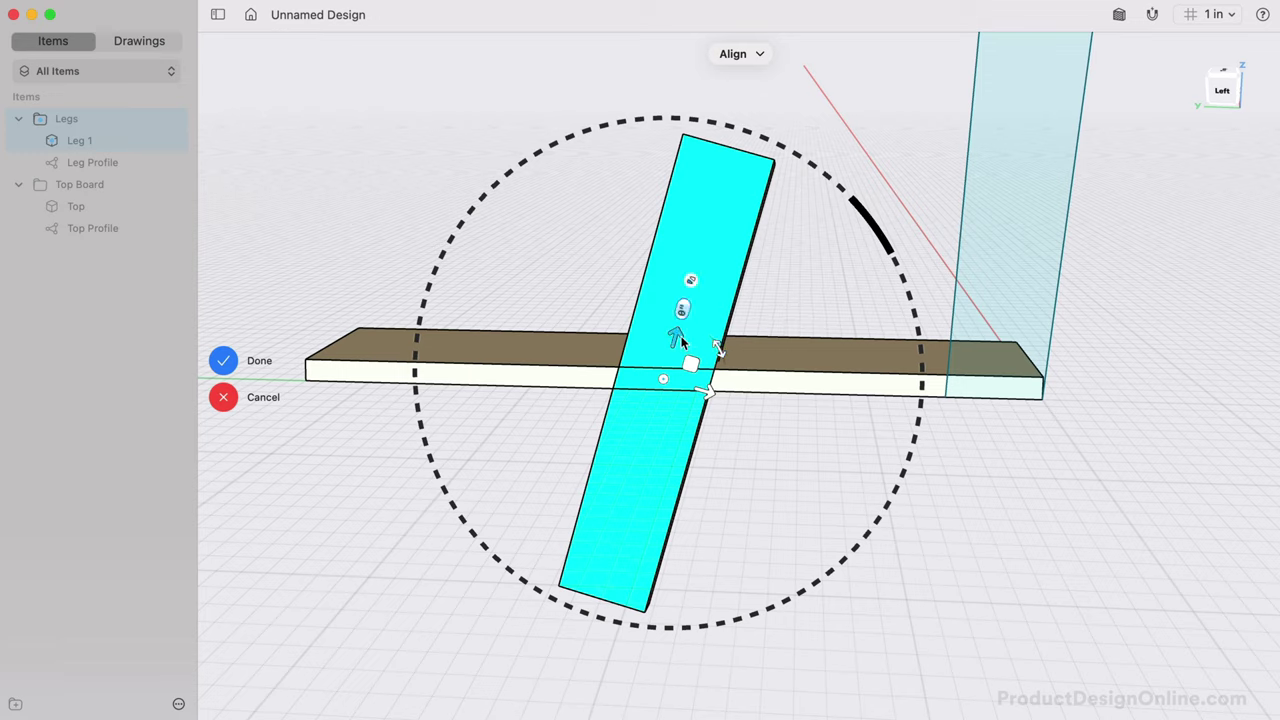
# Step: Slide the leg 12 inches downward along its length, leaving its top end just above the board, and accept the alignment
pyautogui.moveTo(677, 340); pyautogui.dragTo(615, 503)
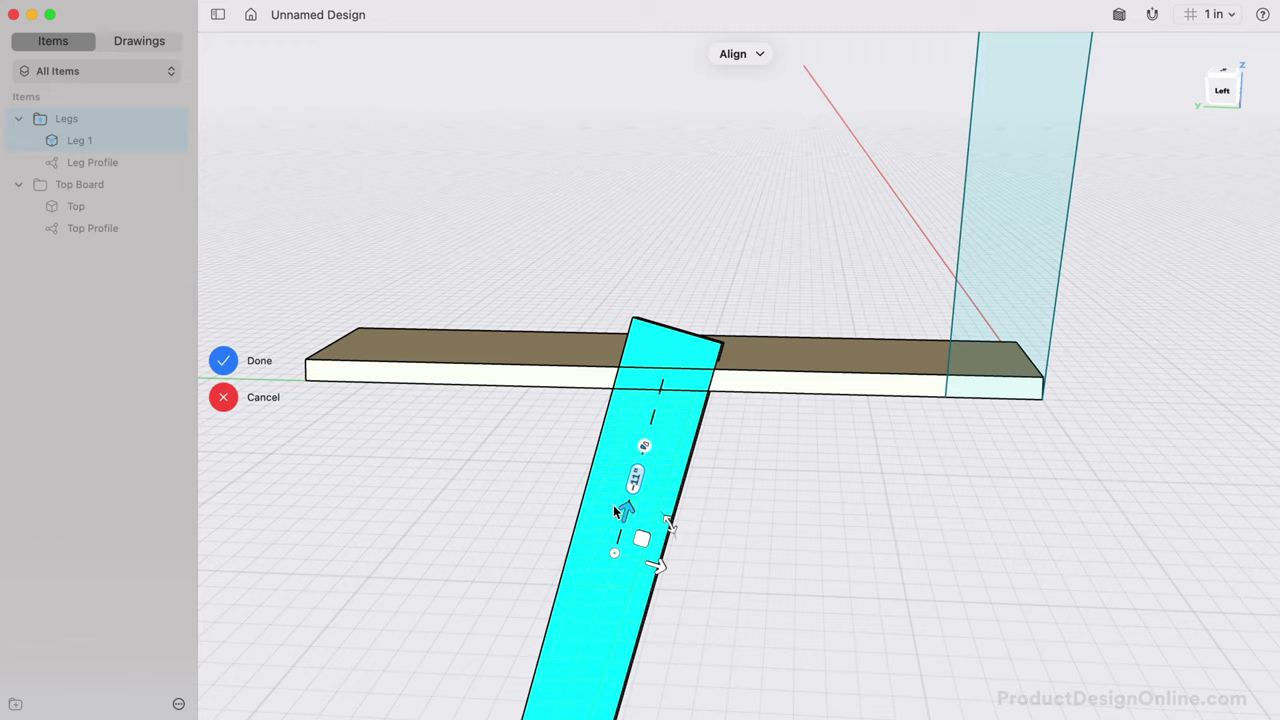
pyautogui.hscroll(5, 614, 506)
pyautogui.hscroll(-5, 613, 508)
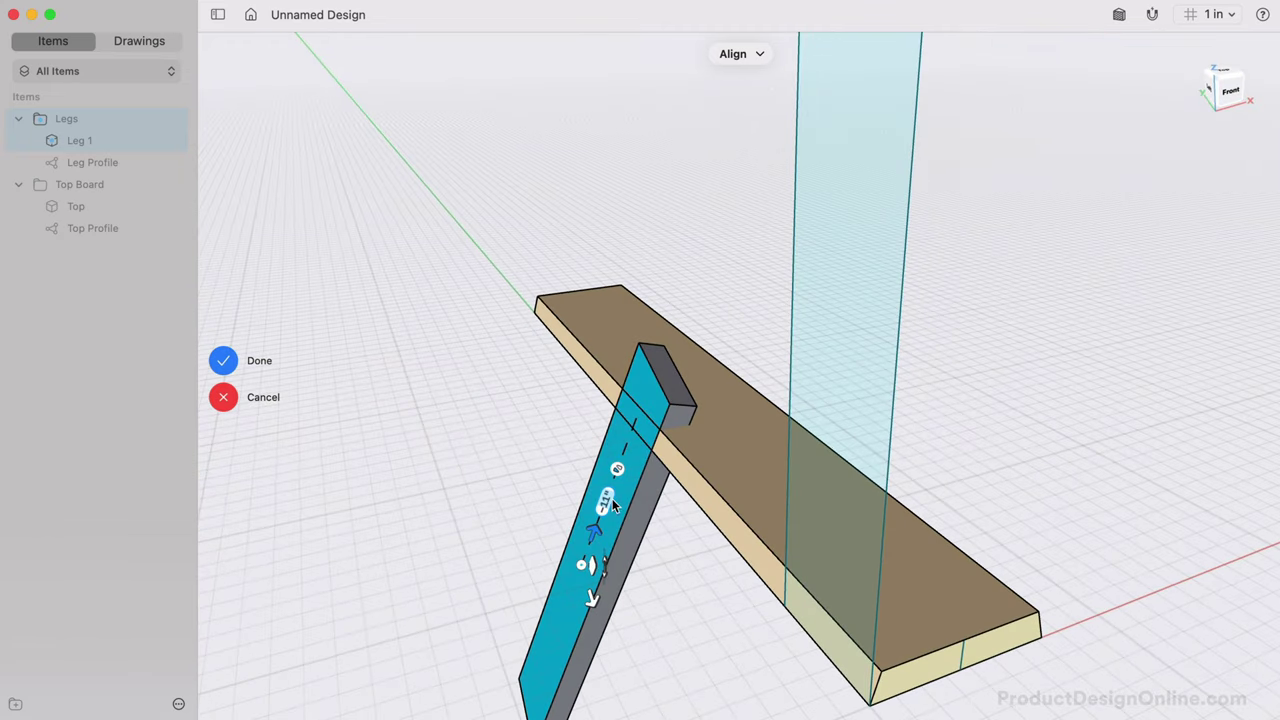
pyautogui.moveTo(592, 548); pyautogui.dragTo(590, 556)
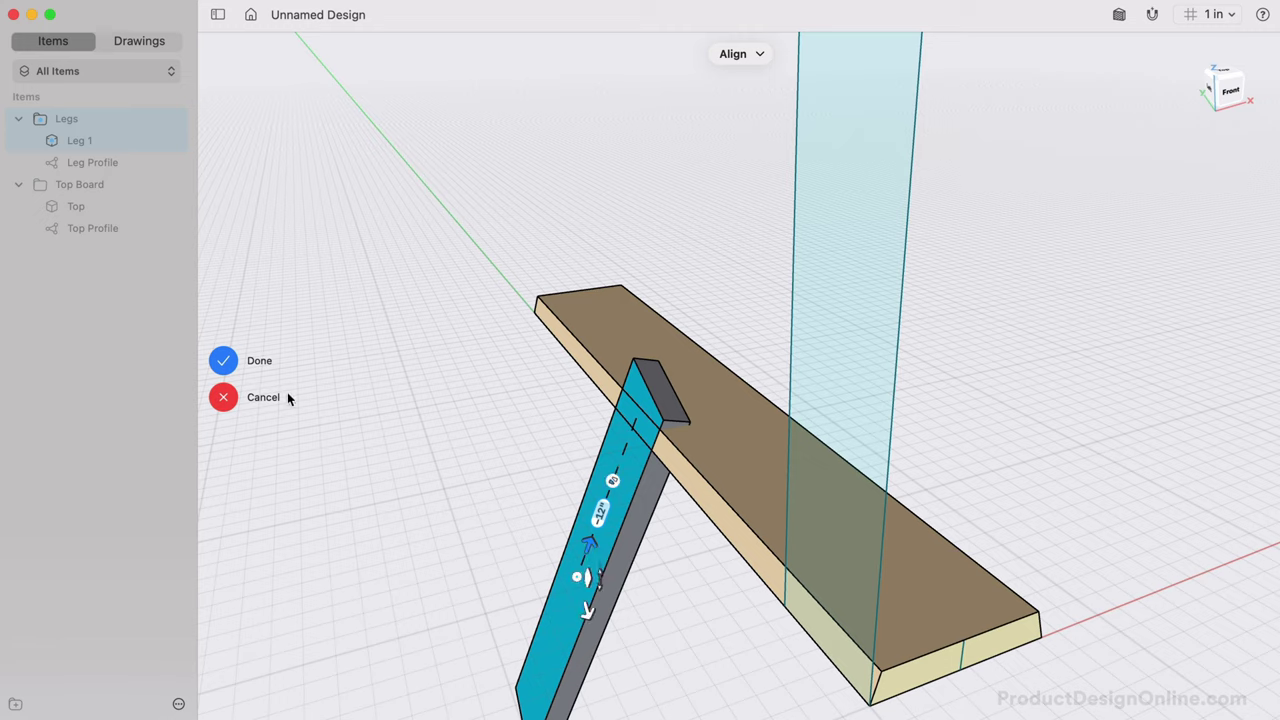
pyautogui.click(223, 360)
# Step: Hide the Top Profile and Leg Profile sketch planes
pyautogui.scroll(-3, 437, 452)
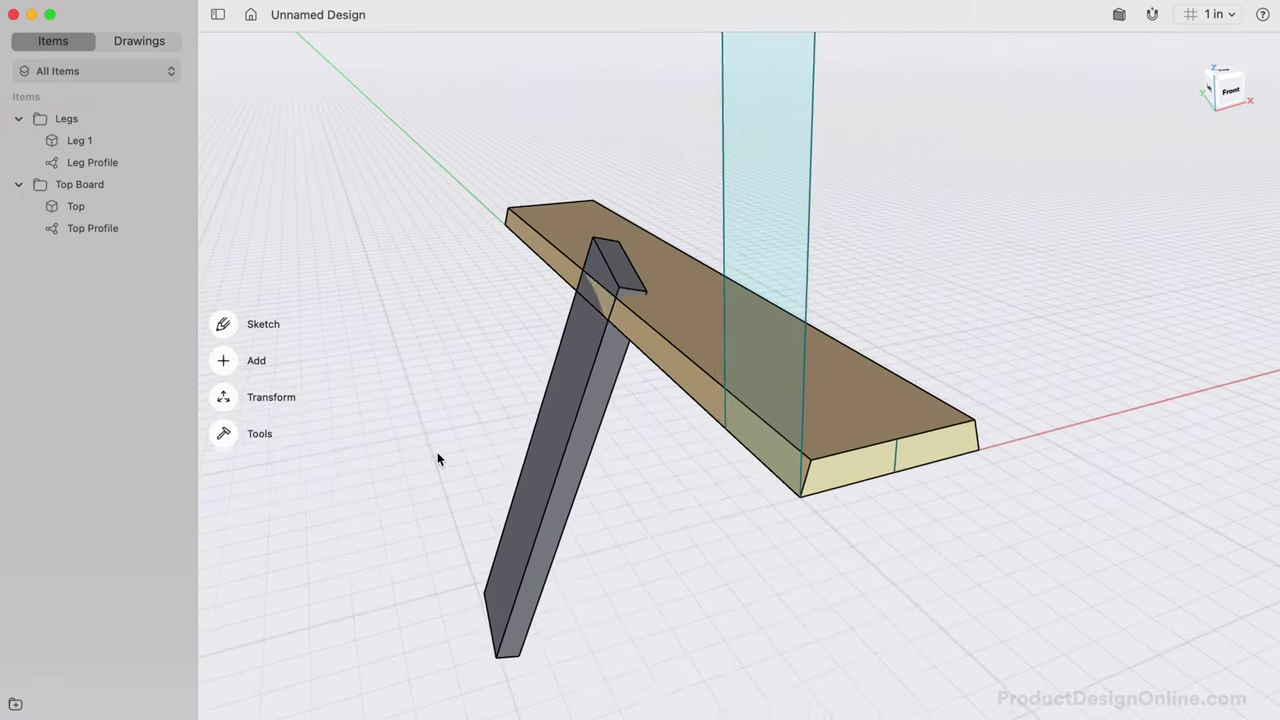
pyautogui.hscroll(-5, 437, 452)
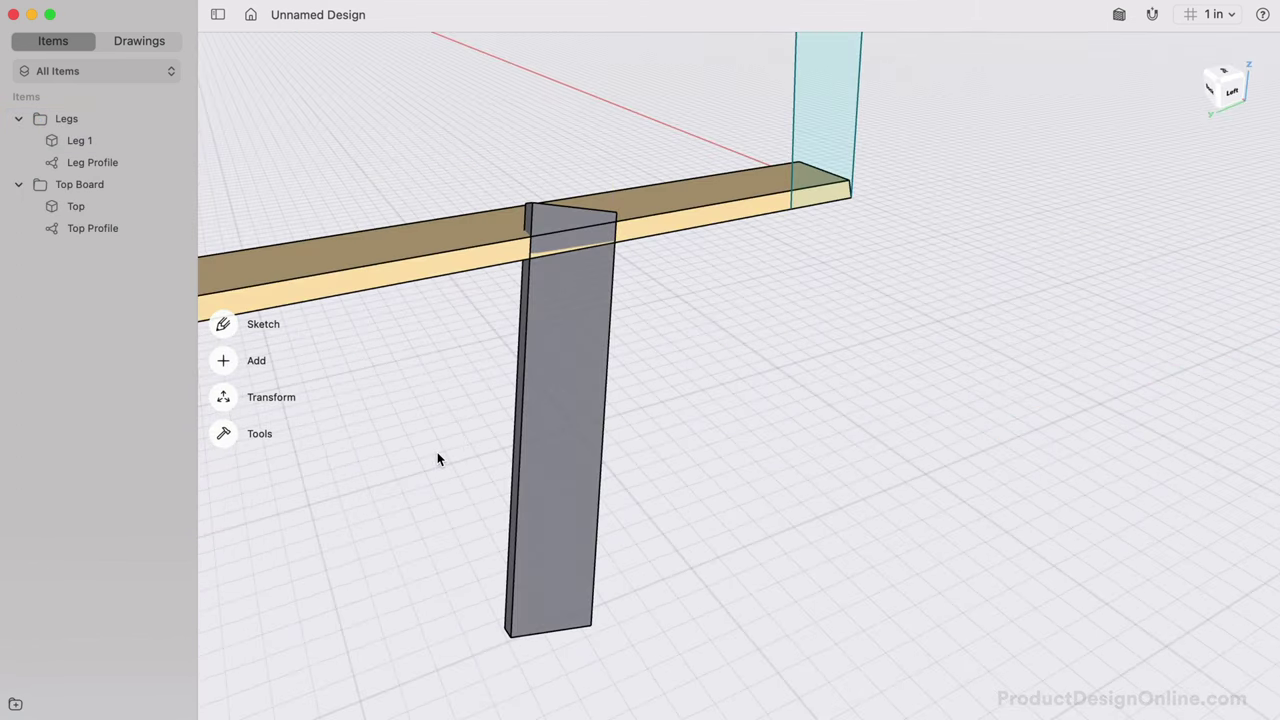
pyautogui.hscroll(-5, 437, 459)
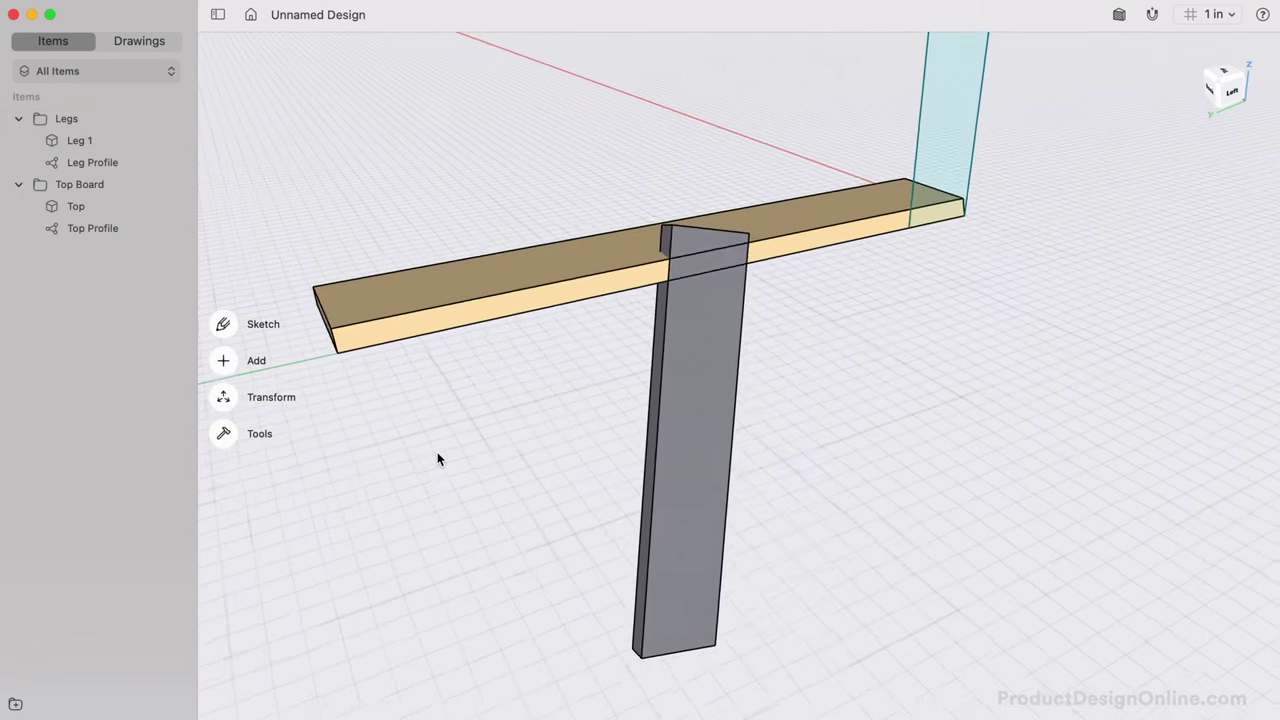
pyautogui.click(172, 228)
pyautogui.click(172, 162)
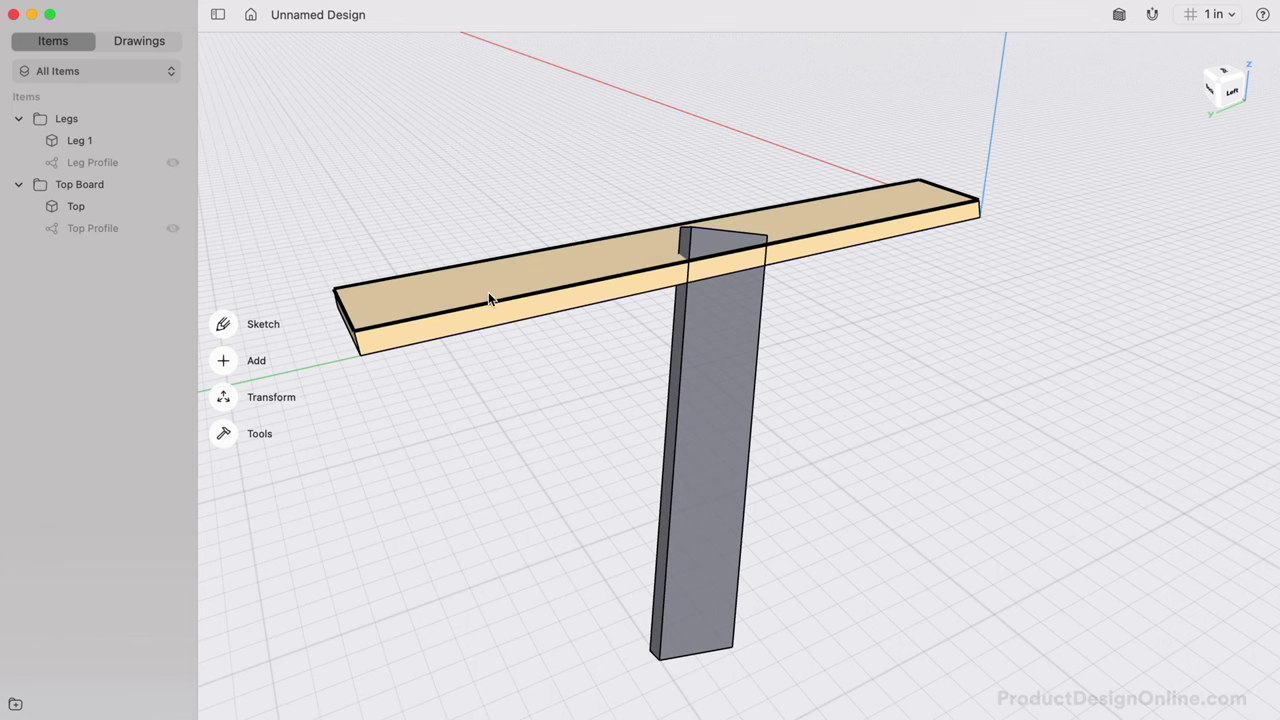
# Step: Translate Leg 1 without copying, from the midpoint where its outer edge crosses the board's side to the midpoint of the board's end corner edge
pyautogui.hscroll(-2, 513, 466)
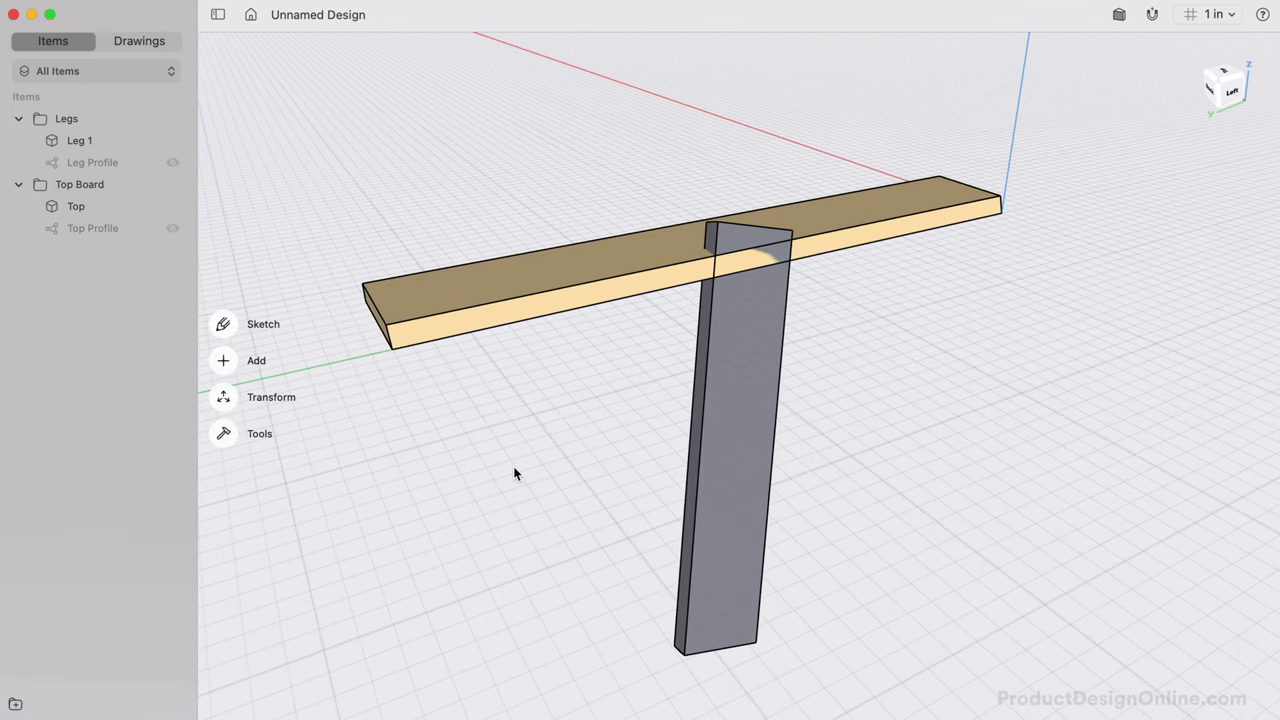
pyautogui.click(224, 398)
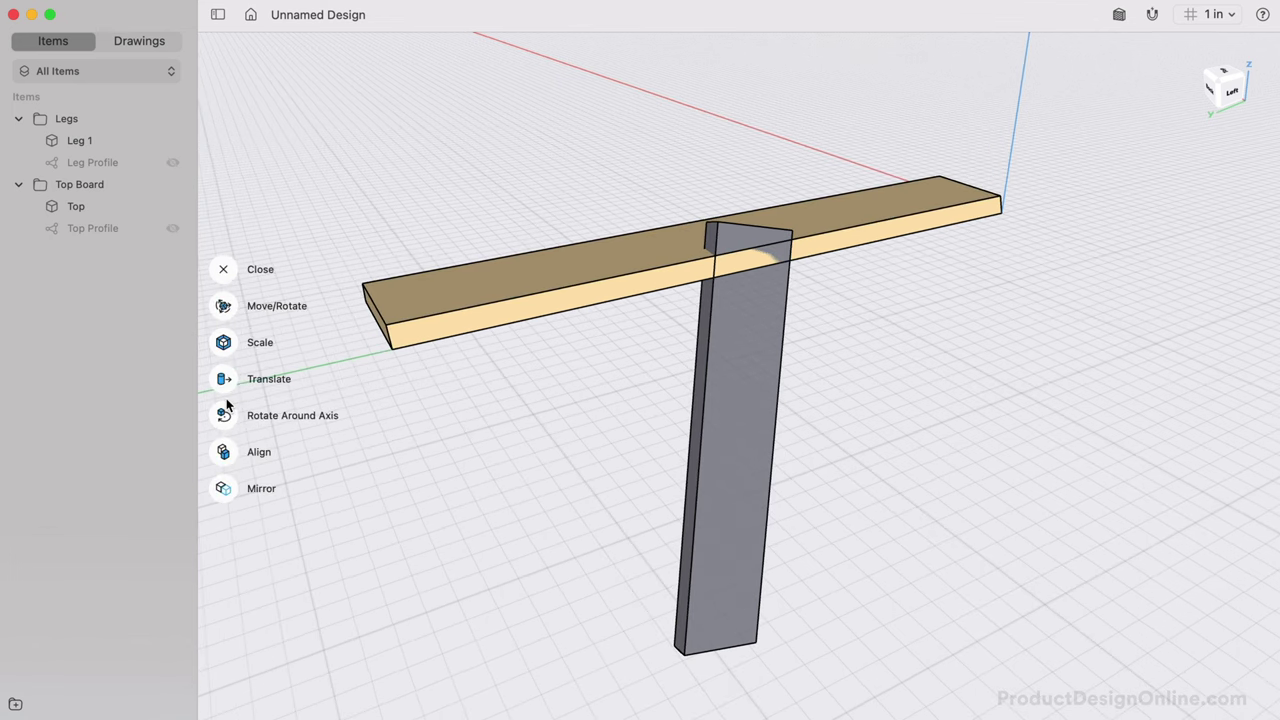
pyautogui.click(222, 378)
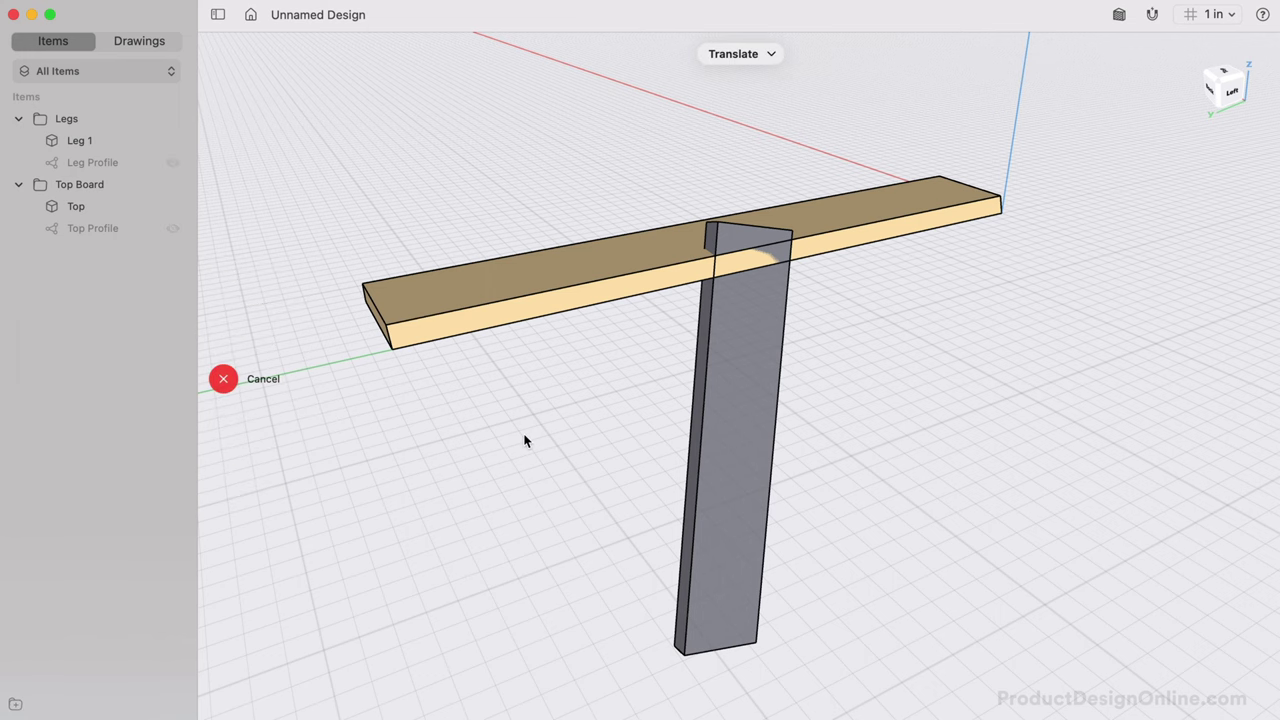
pyautogui.hscroll(-4, 524, 441)
pyautogui.scroll(2, 524, 441)
pyautogui.scroll(1, 524, 441)
pyautogui.scroll(-2, 524, 441)
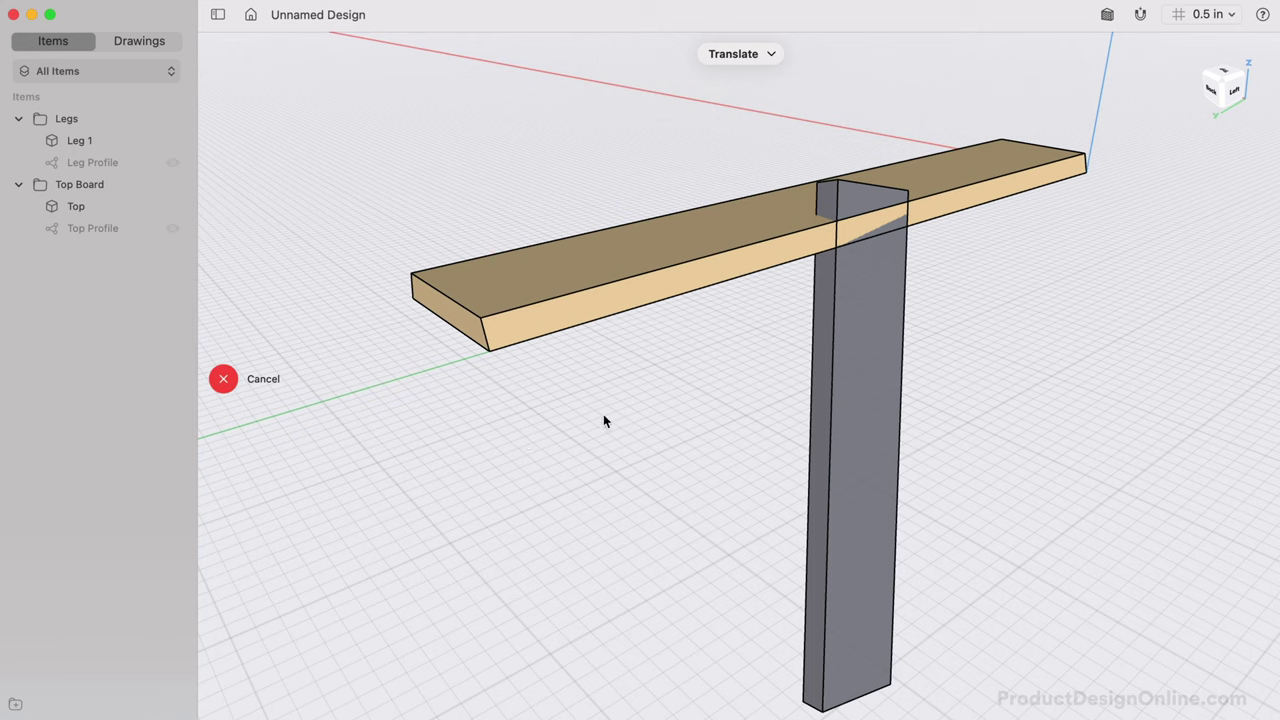
pyautogui.click(850, 377)
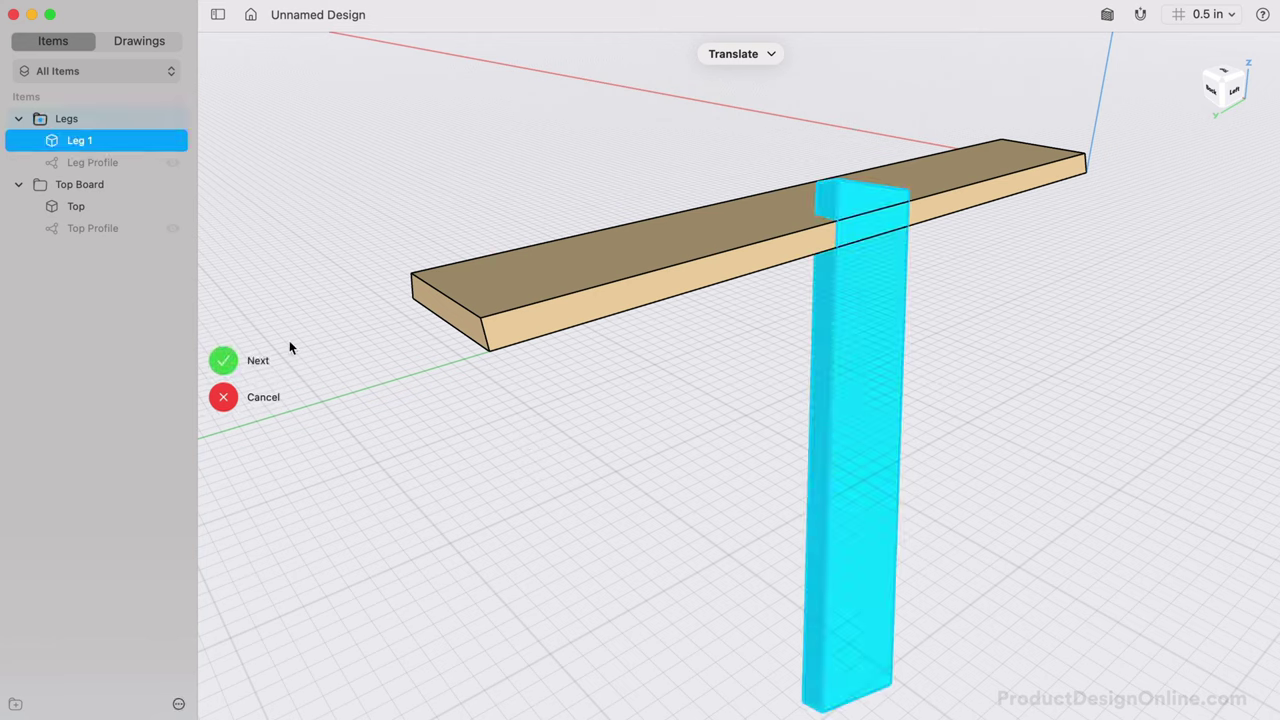
pyautogui.click(224, 360)
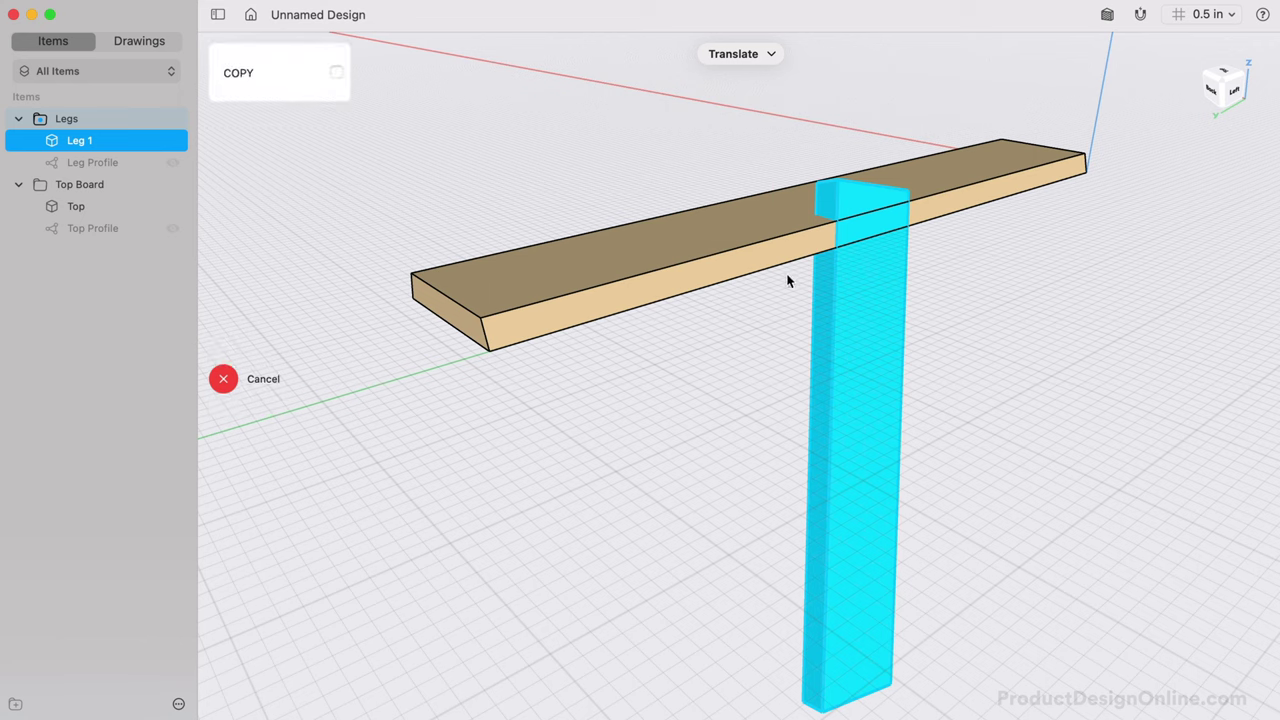
pyautogui.click(835, 236)
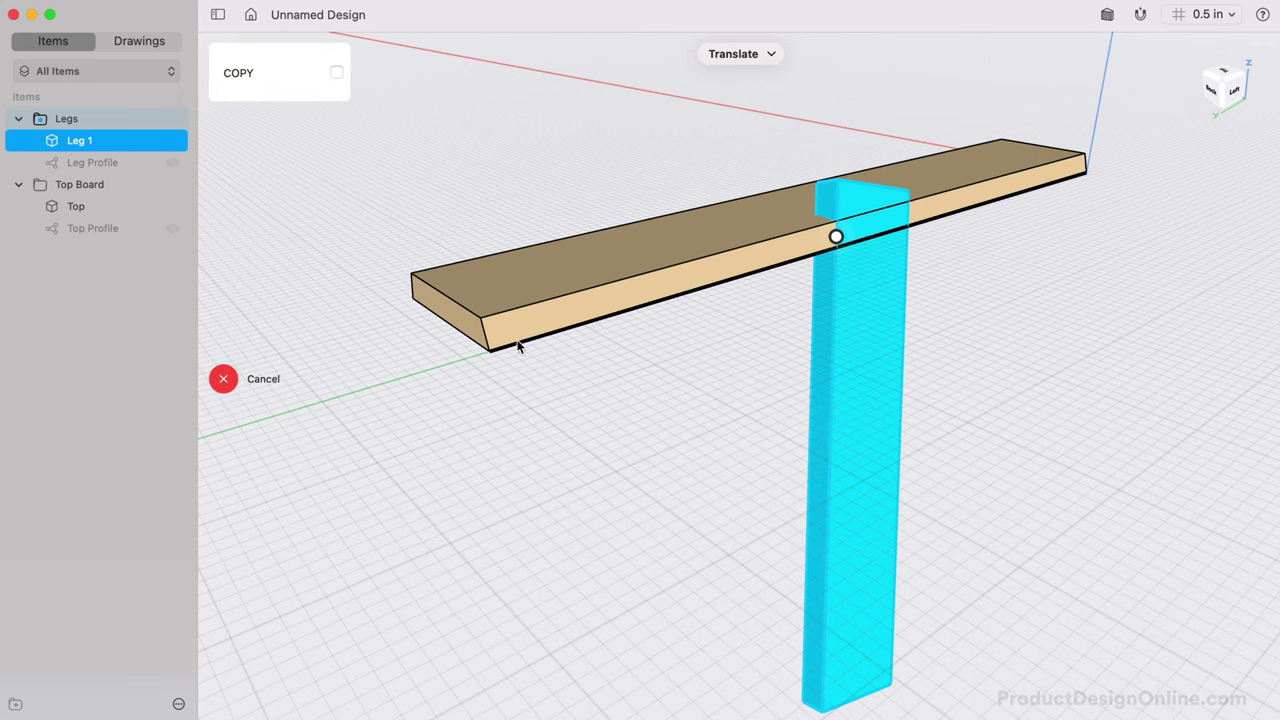
pyautogui.click(484, 336)
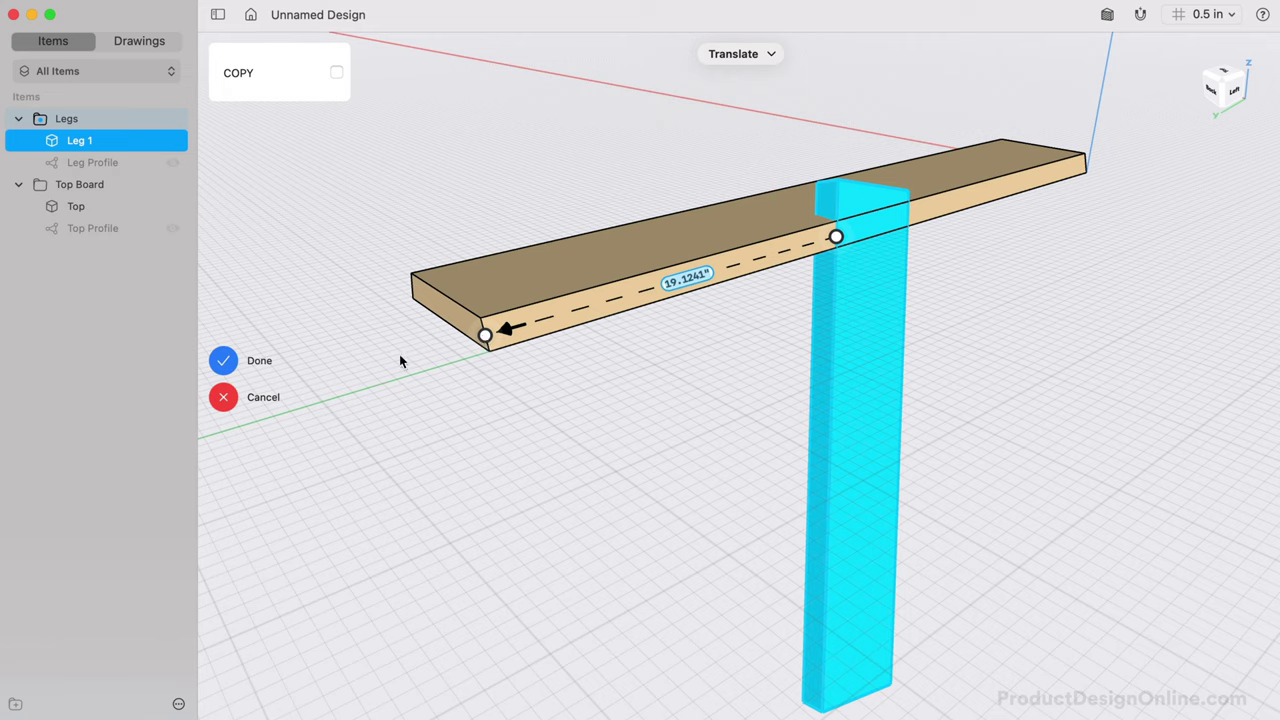
pyautogui.click(222, 360)
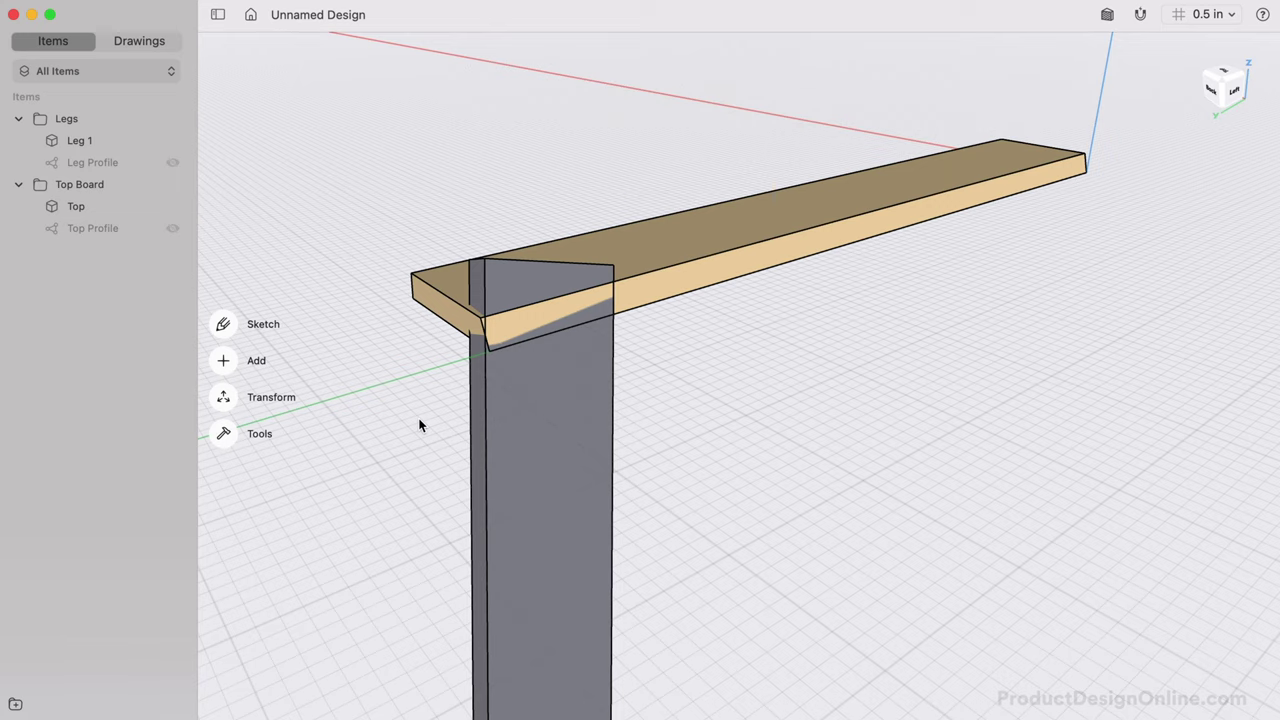
# Step: Move Leg 1 6 inches inward from the board's end, parallel to the board's length
pyautogui.hscroll(5, 419, 425)
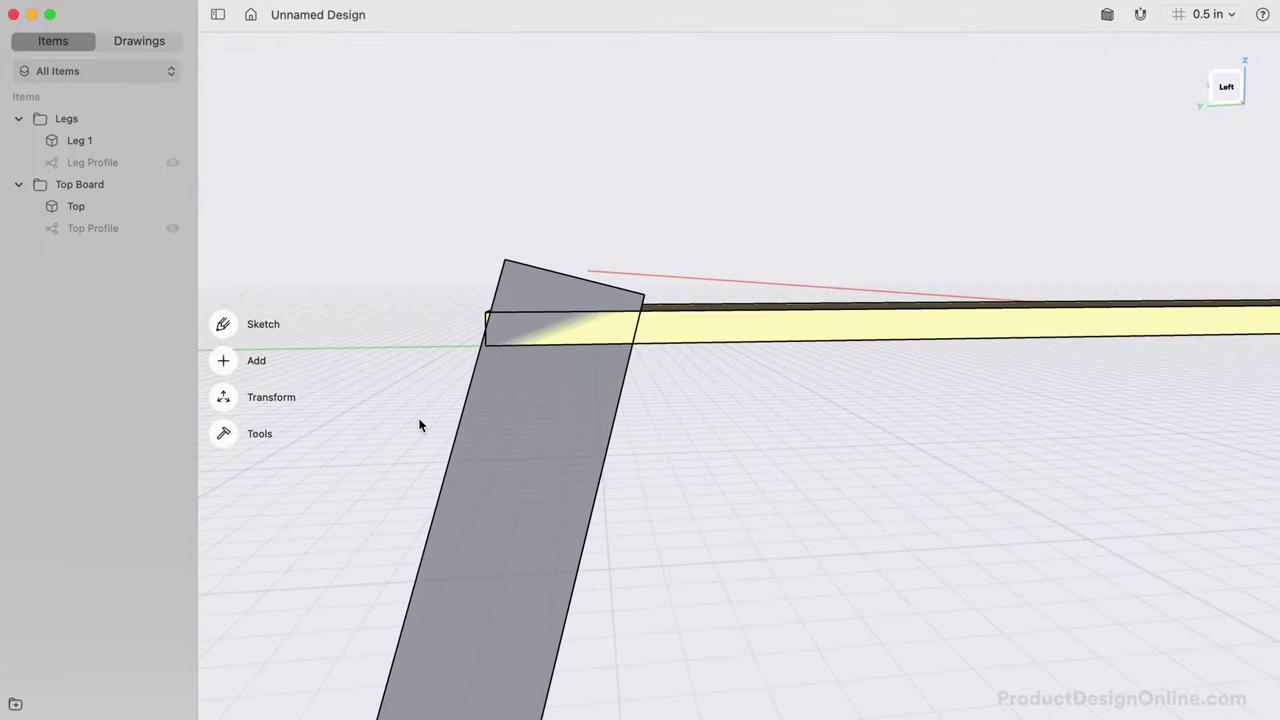
pyautogui.scroll(2, 419, 426)
pyautogui.scroll(-2, 419, 425)
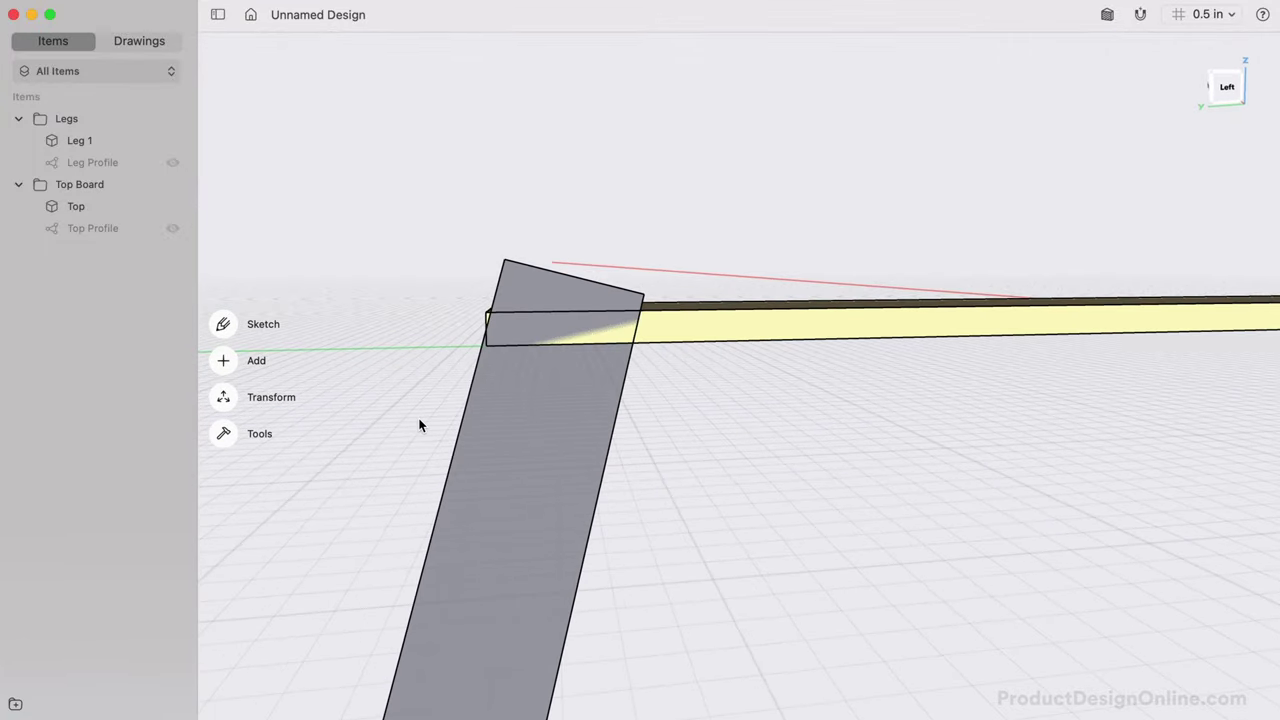
pyautogui.click(527, 432)
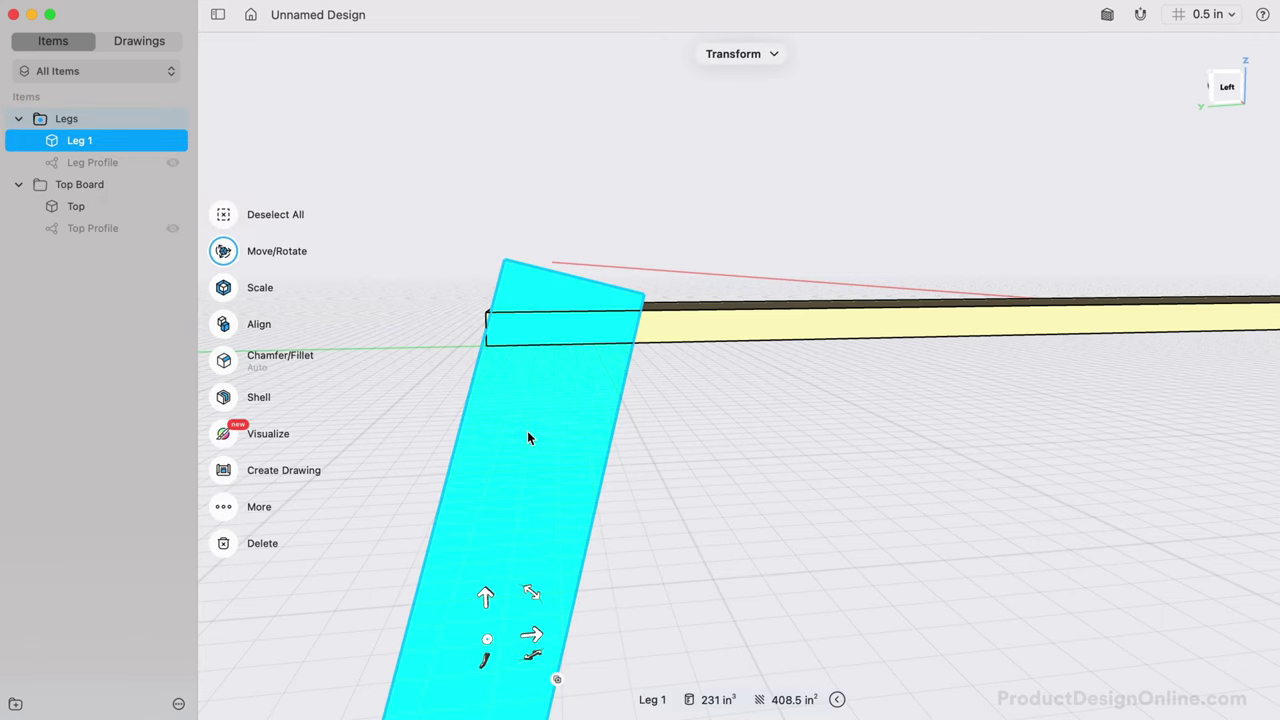
pyautogui.moveTo(533, 634); pyautogui.dragTo(688, 636)
pyautogui.write('6')
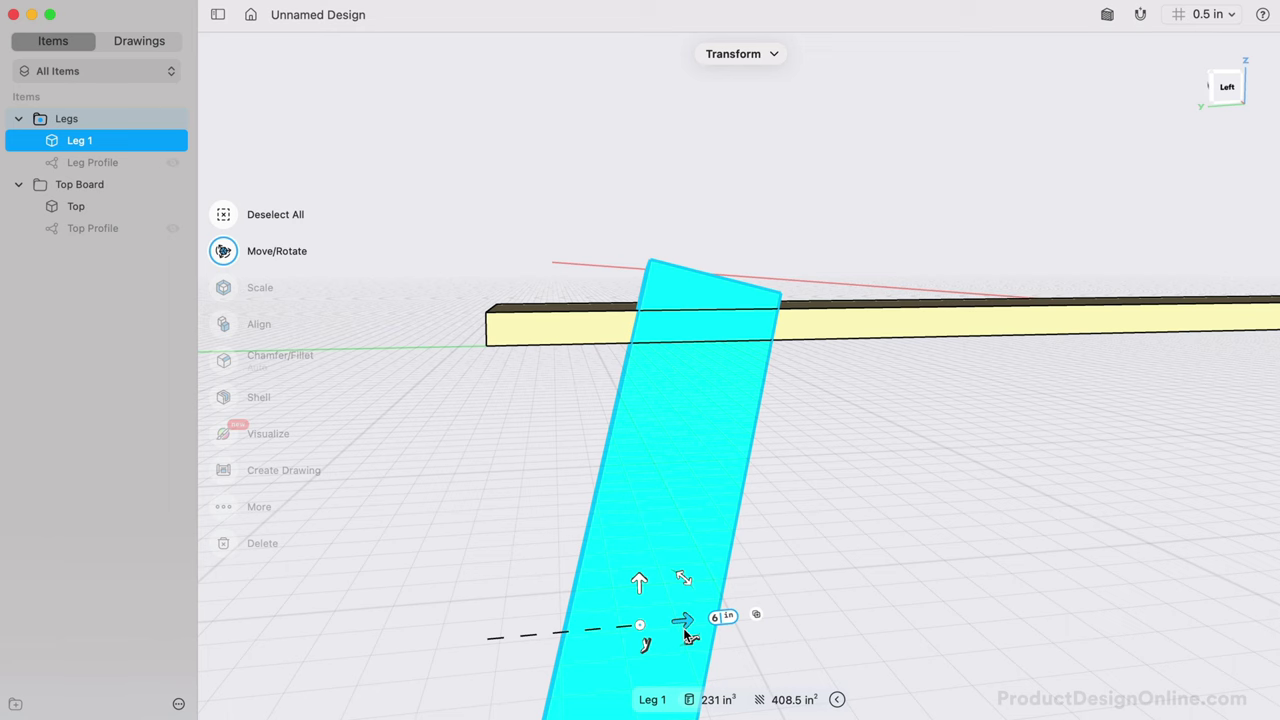
pyautogui.press('Return')
pyautogui.press('Escape')
# Step: Add a midplane construction plane between the two end faces of the top board
pyautogui.hscroll(-5, 544, 507)
pyautogui.scroll(-4, 544, 508)
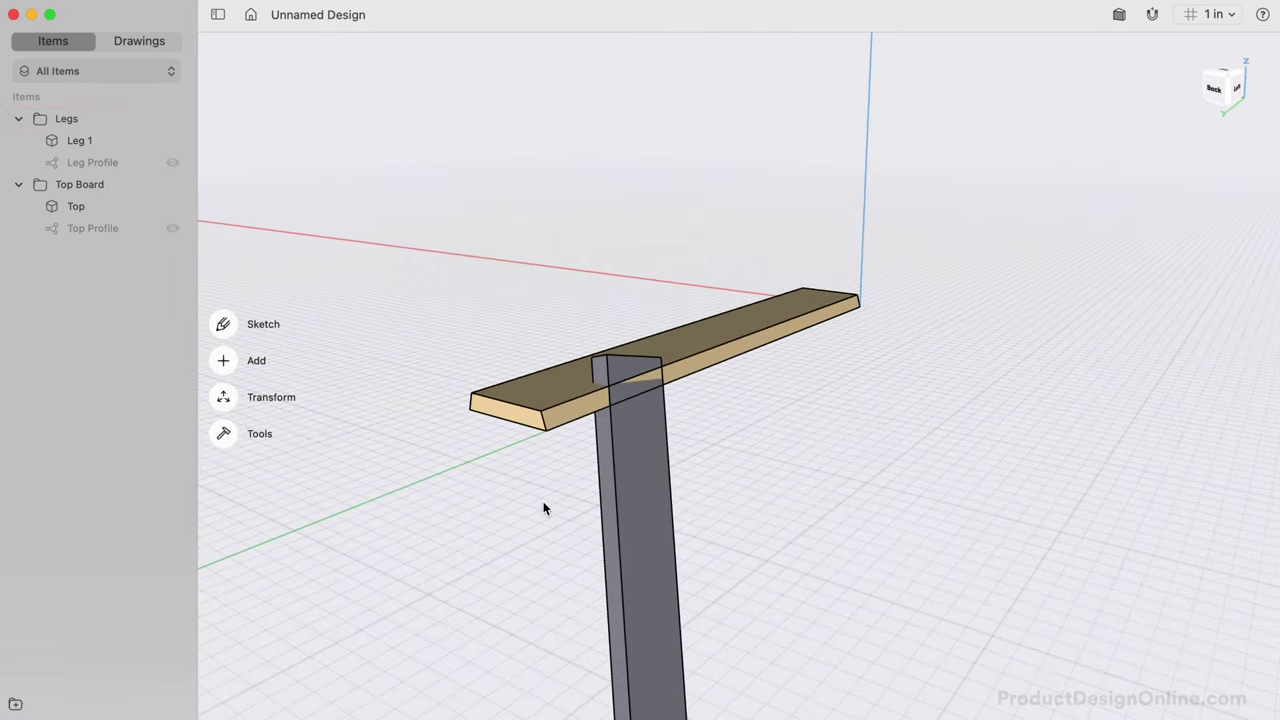
pyautogui.scroll(-4, 544, 508)
pyautogui.scroll(2, 543, 508)
pyautogui.scroll(5, 544, 508)
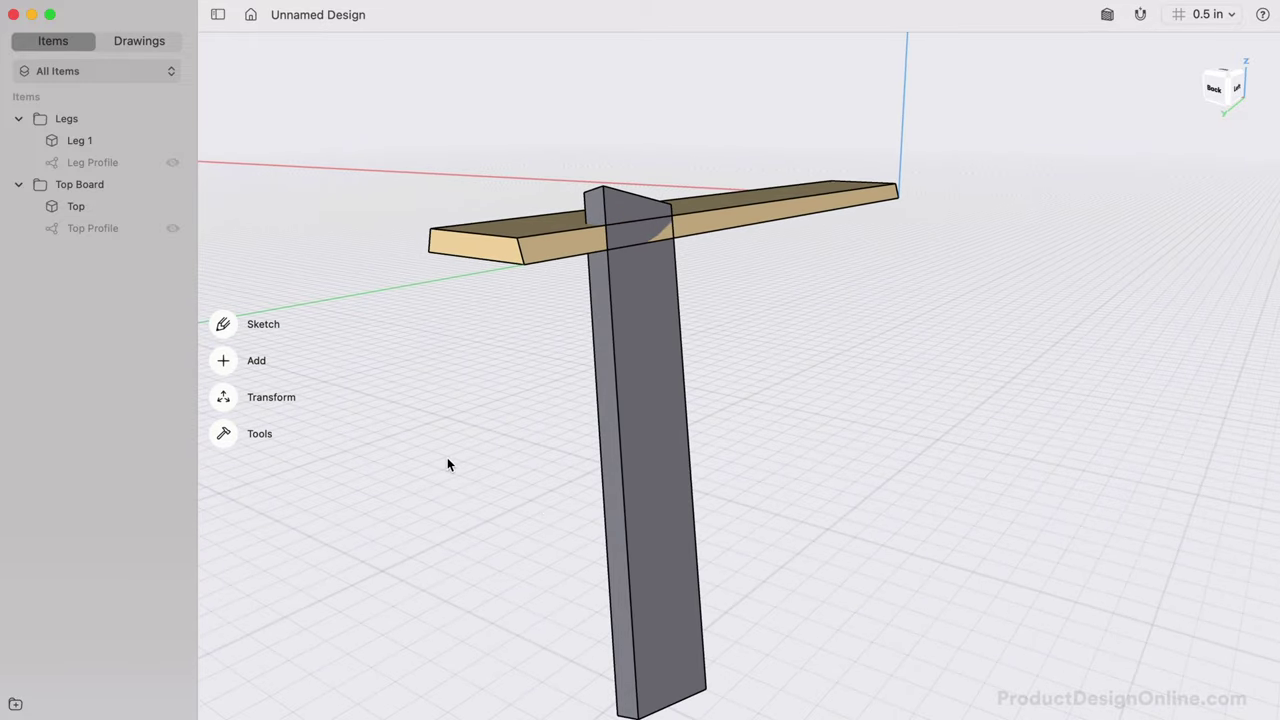
pyautogui.click(223, 360)
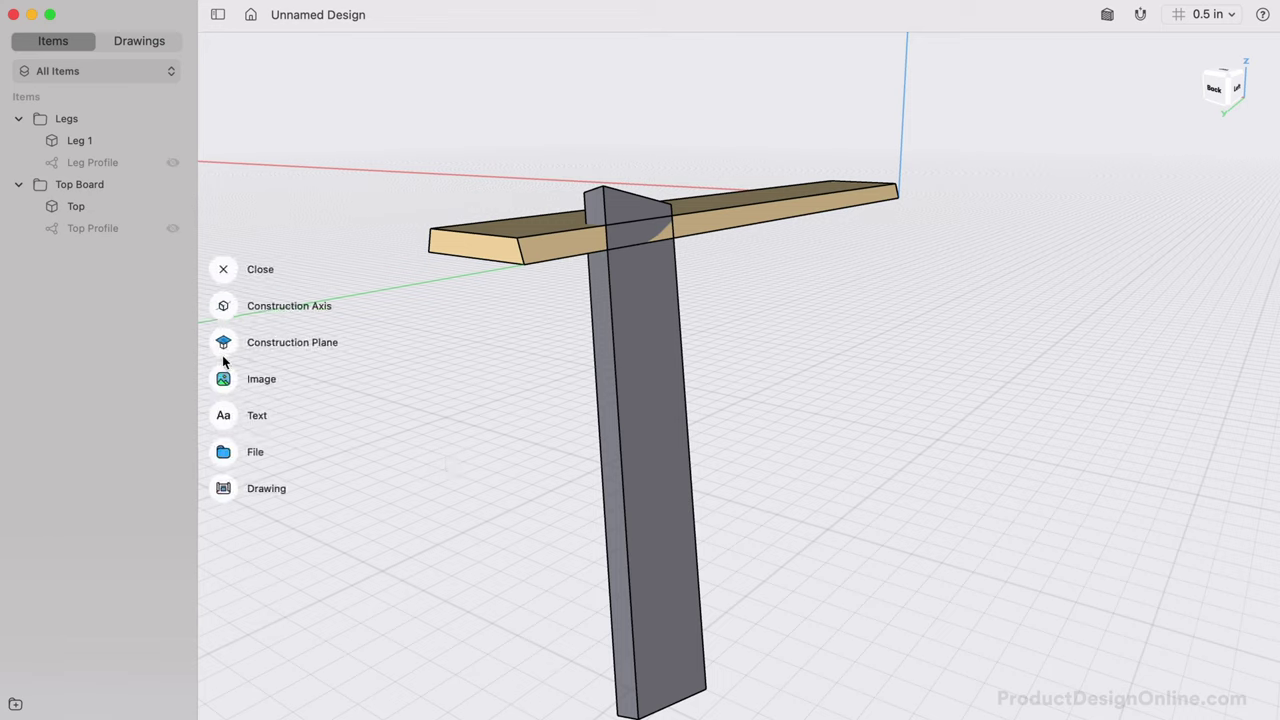
pyautogui.click(222, 345)
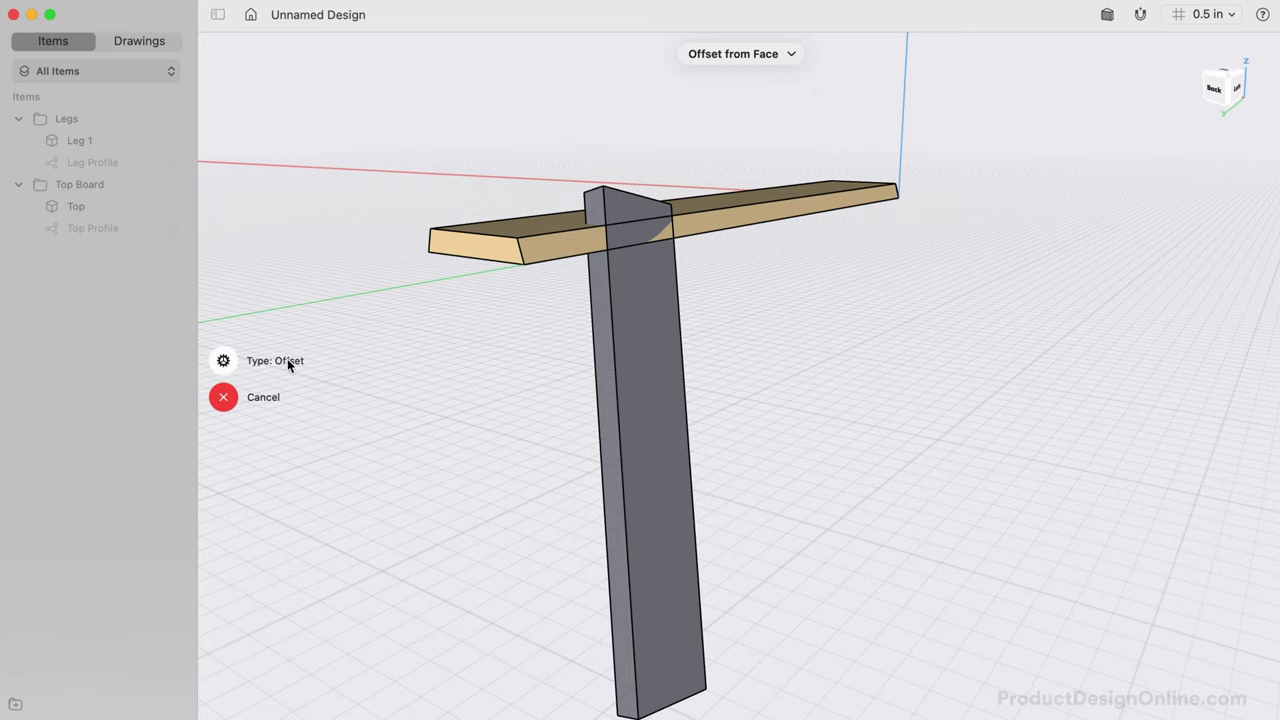
pyautogui.click(288, 360)
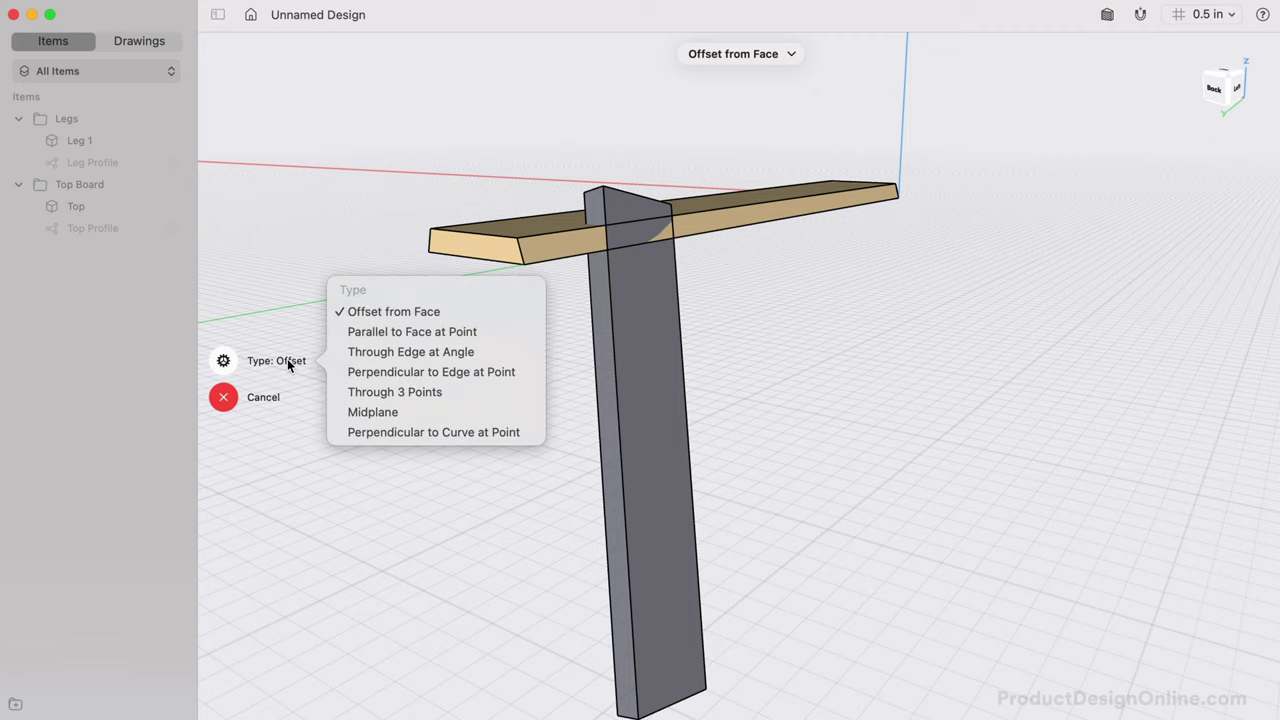
pyautogui.click(452, 413)
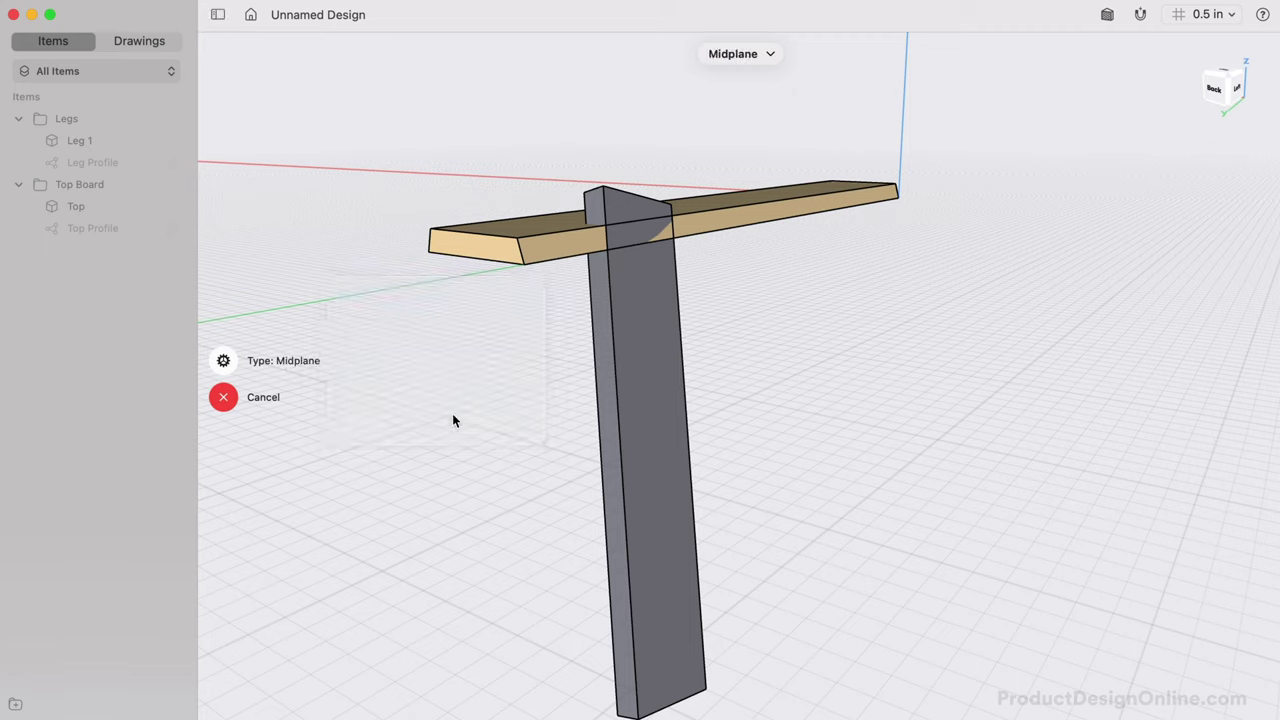
pyautogui.click(466, 294)
pyautogui.hscroll(5, 758, 350)
pyautogui.hscroll(5, 758, 346)
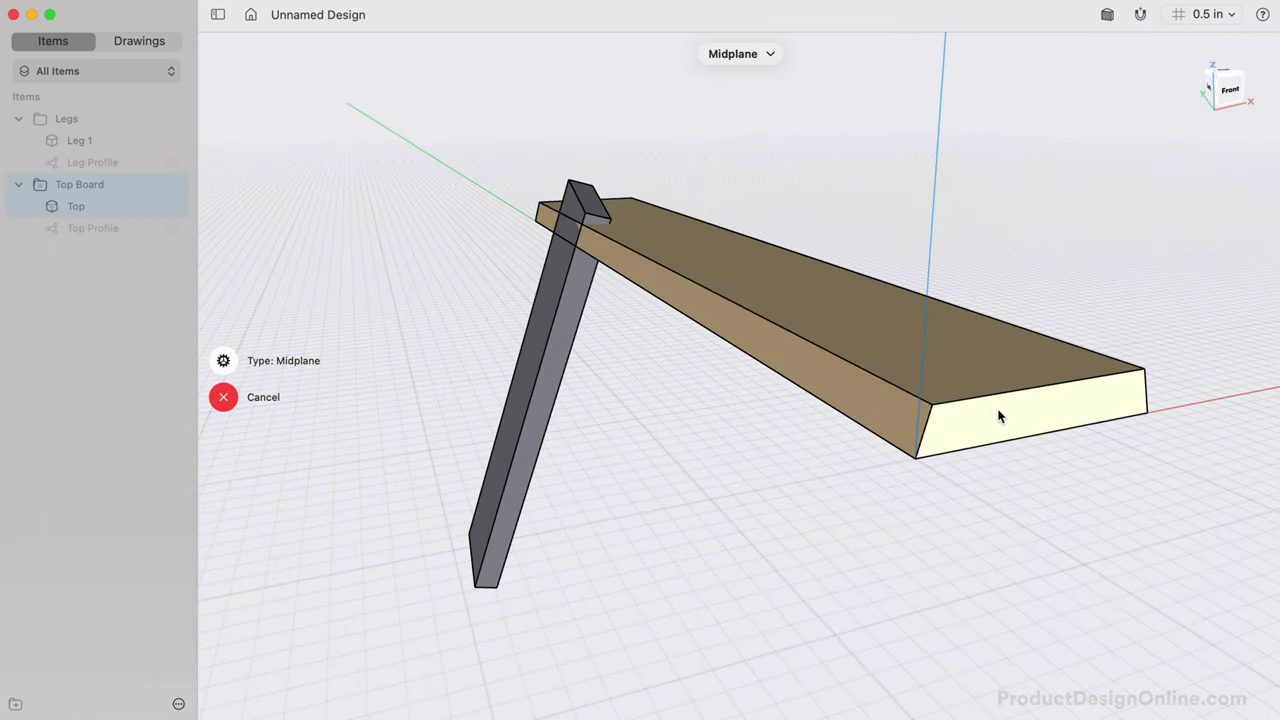
pyautogui.click(1002, 416)
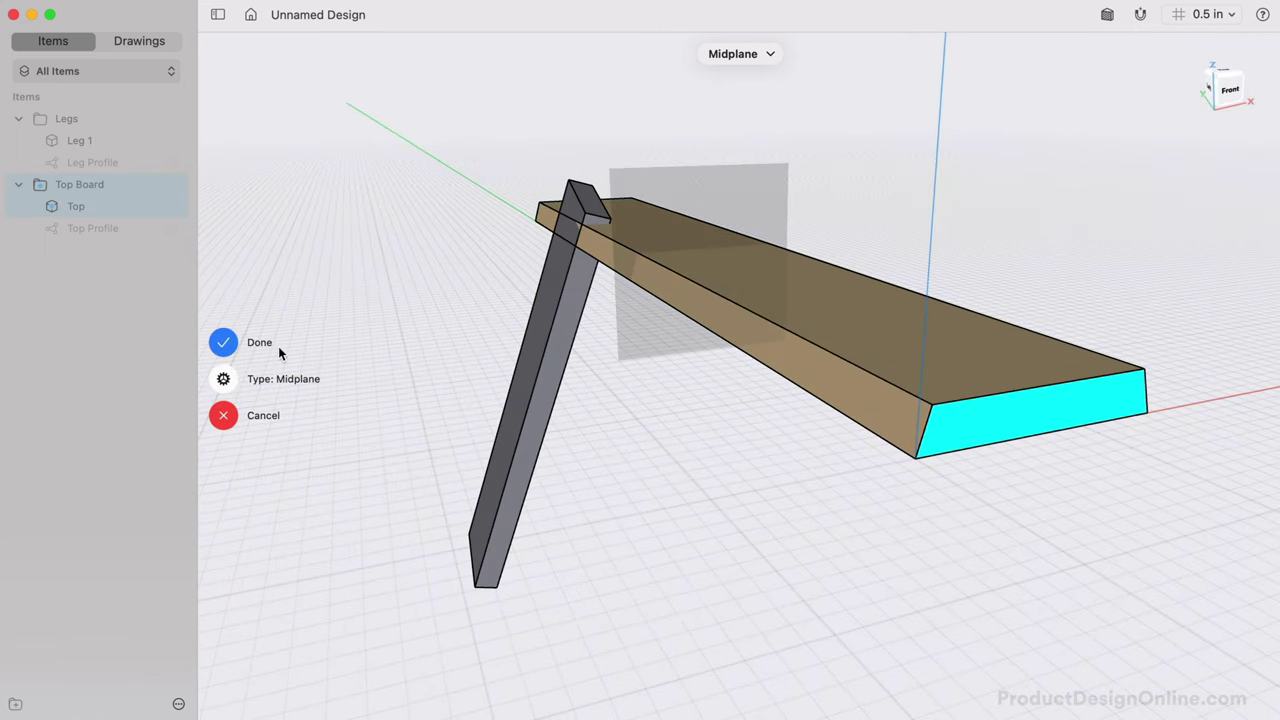
pyautogui.click(258, 345)
# Step: Add a second midplane construction plane between the two long beveled side faces of the top board
pyautogui.click(224, 362)
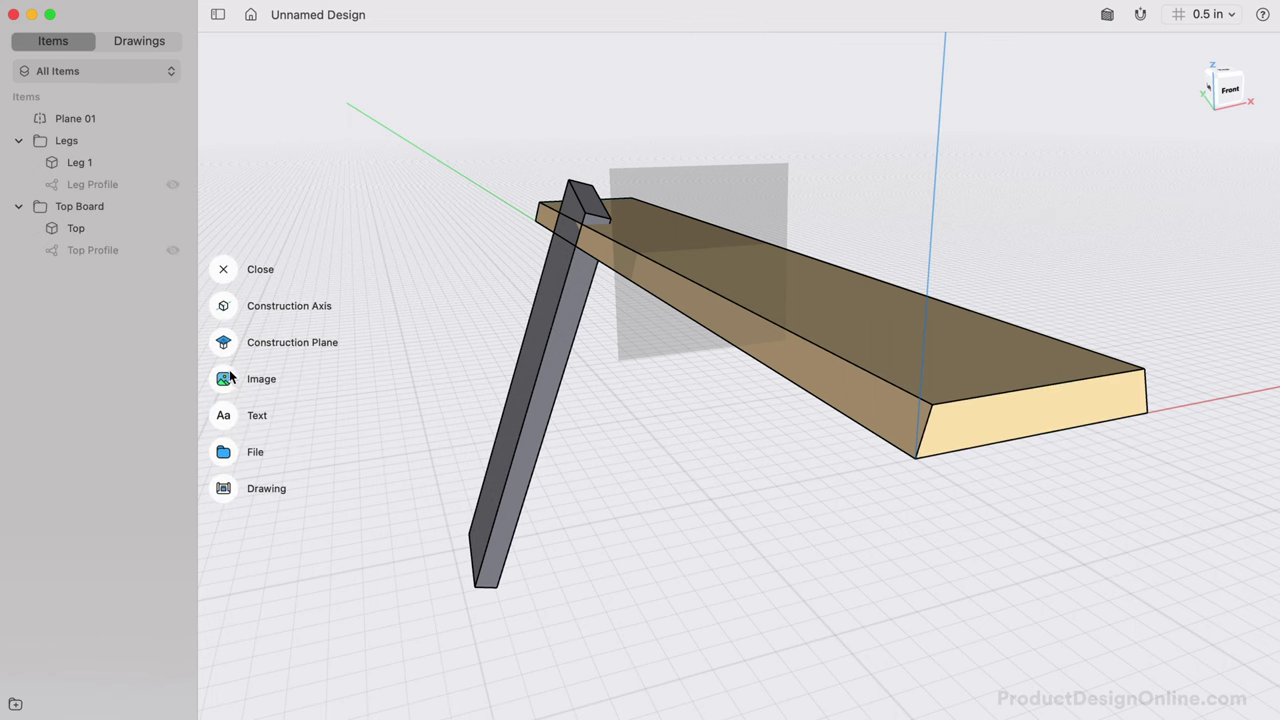
pyautogui.click(217, 347)
pyautogui.click(557, 312)
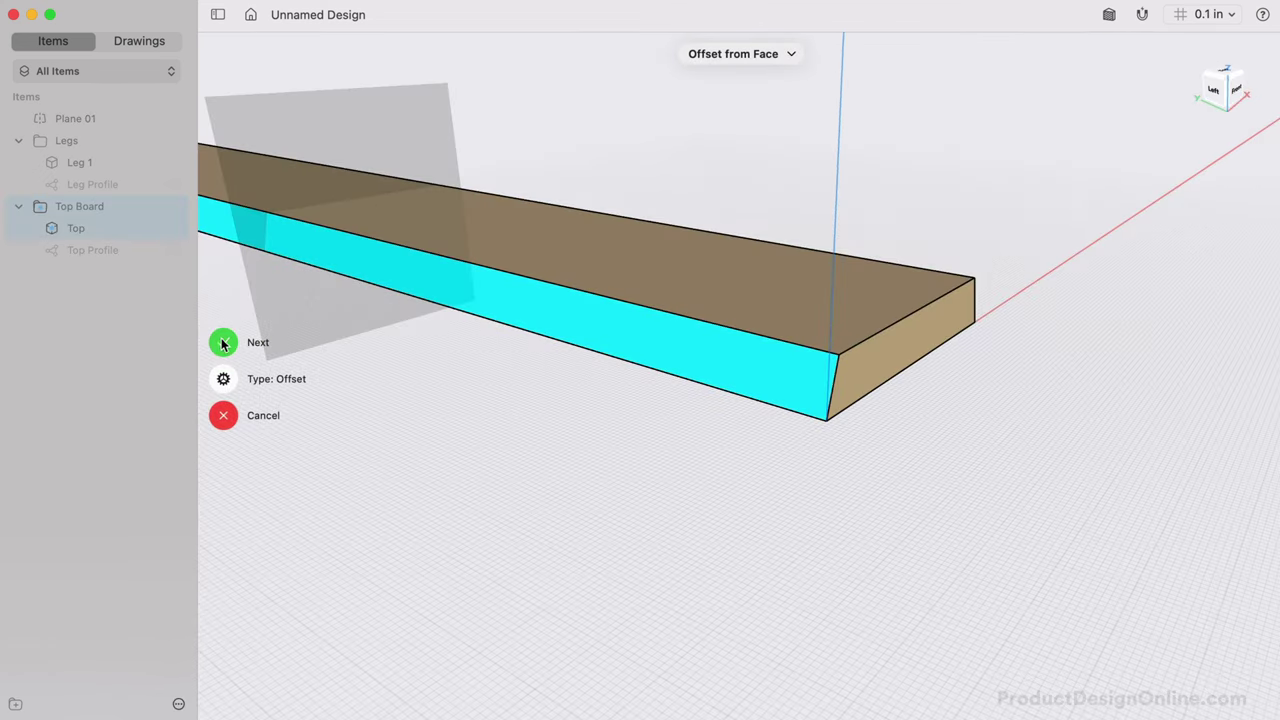
pyautogui.click(284, 385)
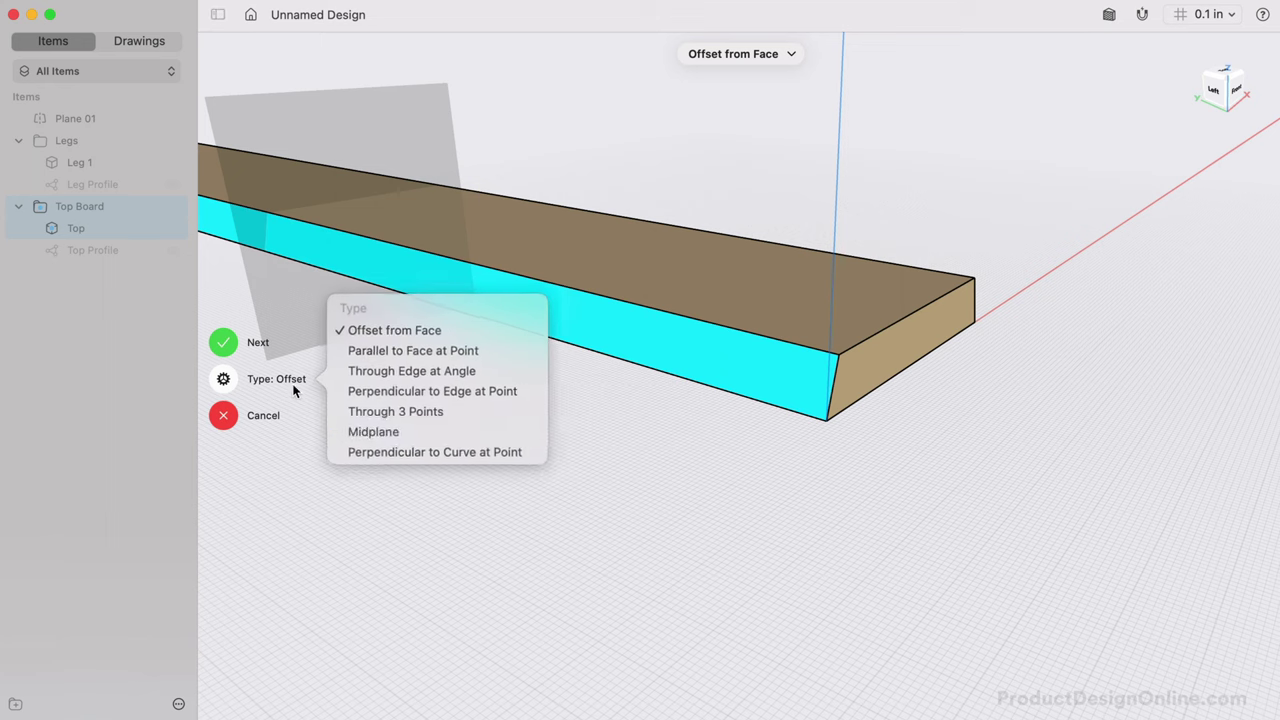
pyautogui.click(398, 430)
pyautogui.hscroll(10, 651, 380)
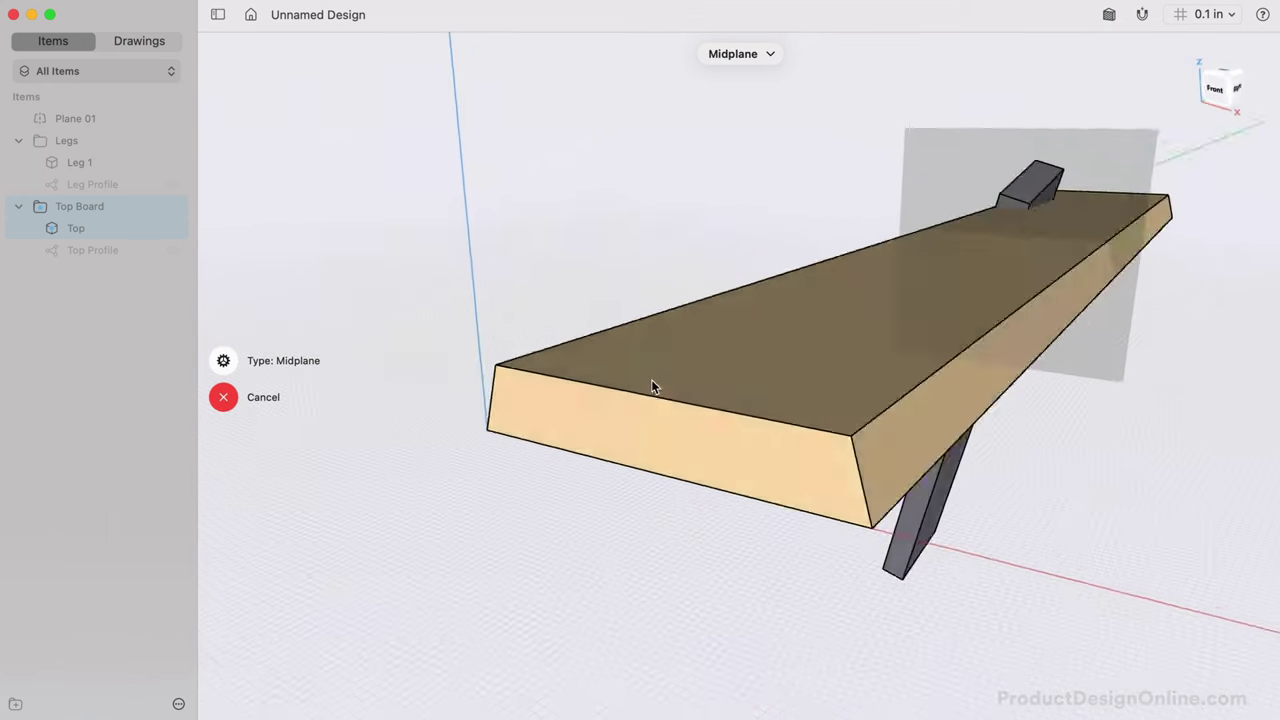
pyautogui.click(849, 394)
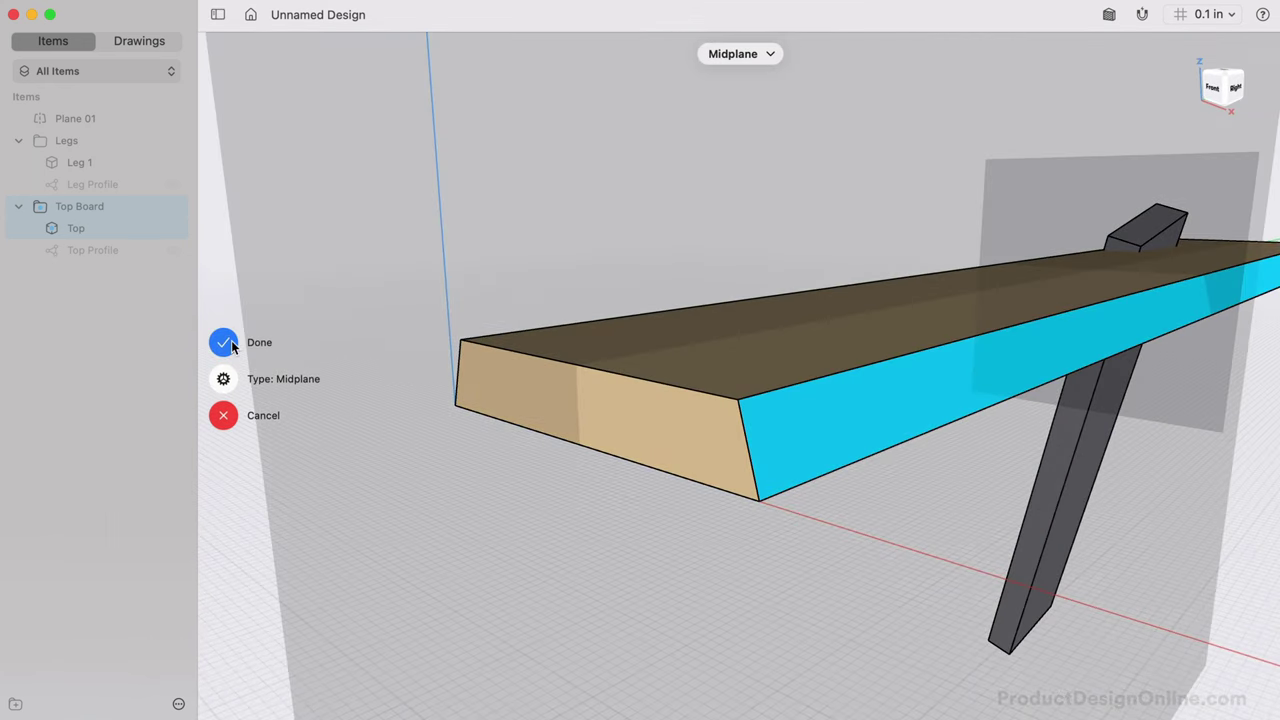
pyautogui.click(226, 340)
# Step: Rename Plane 01 as Width and Plane 02 as Length
pyautogui.hscroll(-10, 466, 462)
pyautogui.rightClick(135, 139)
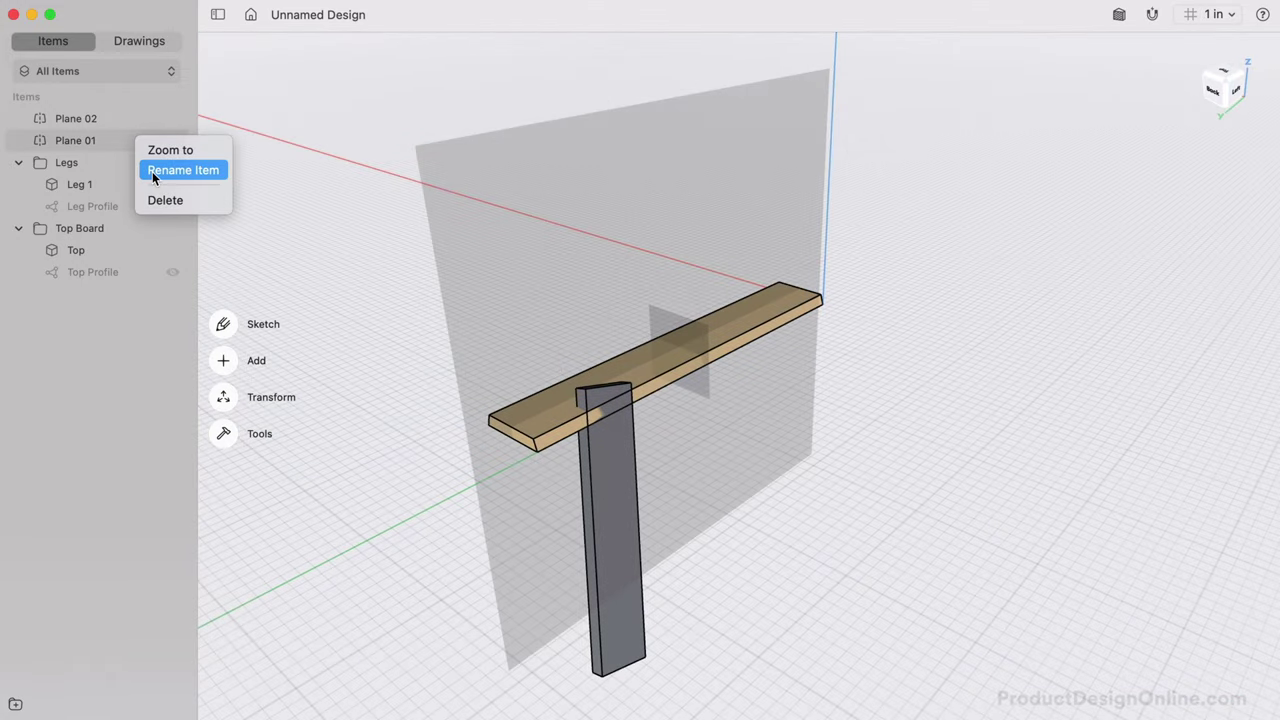
pyautogui.click(170, 171)
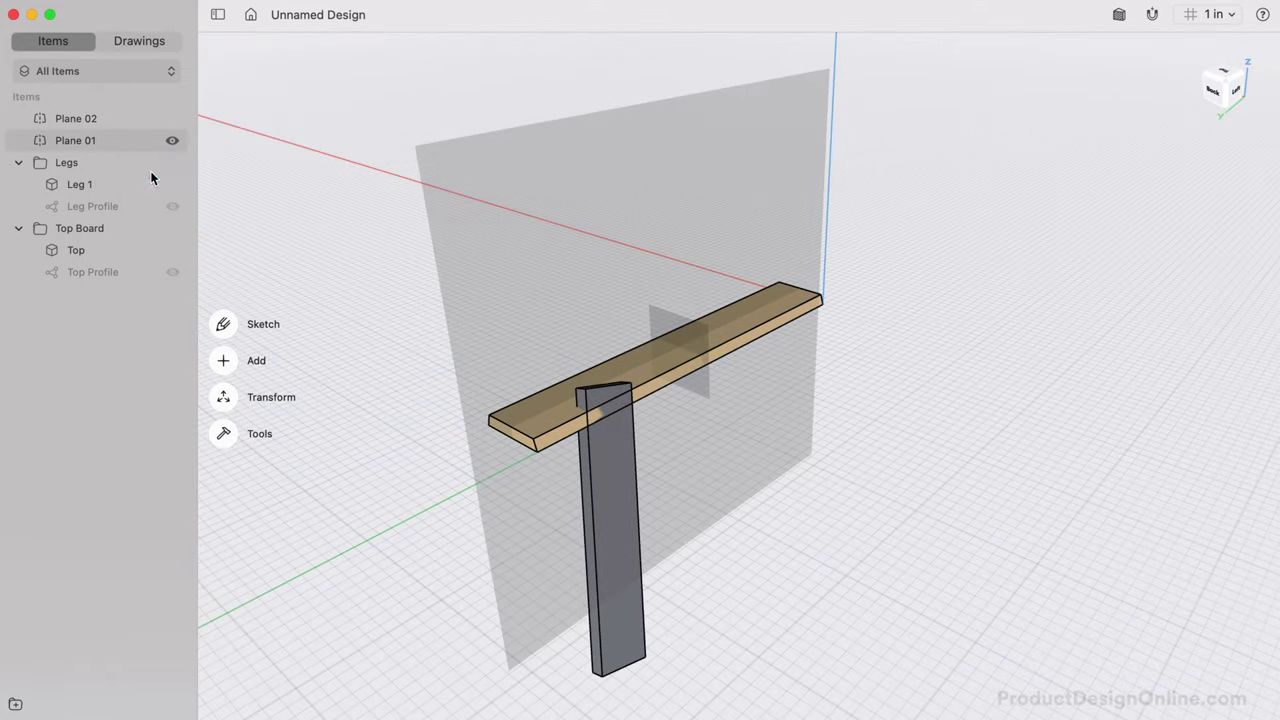
pyautogui.write('Width')
pyautogui.rightClick(128, 118)
pyautogui.click(158, 135)
pyautogui.write('Length')
# Step: Move the Length and Width planes into the Legs folder and clear the selection
pyautogui.click(74, 138)
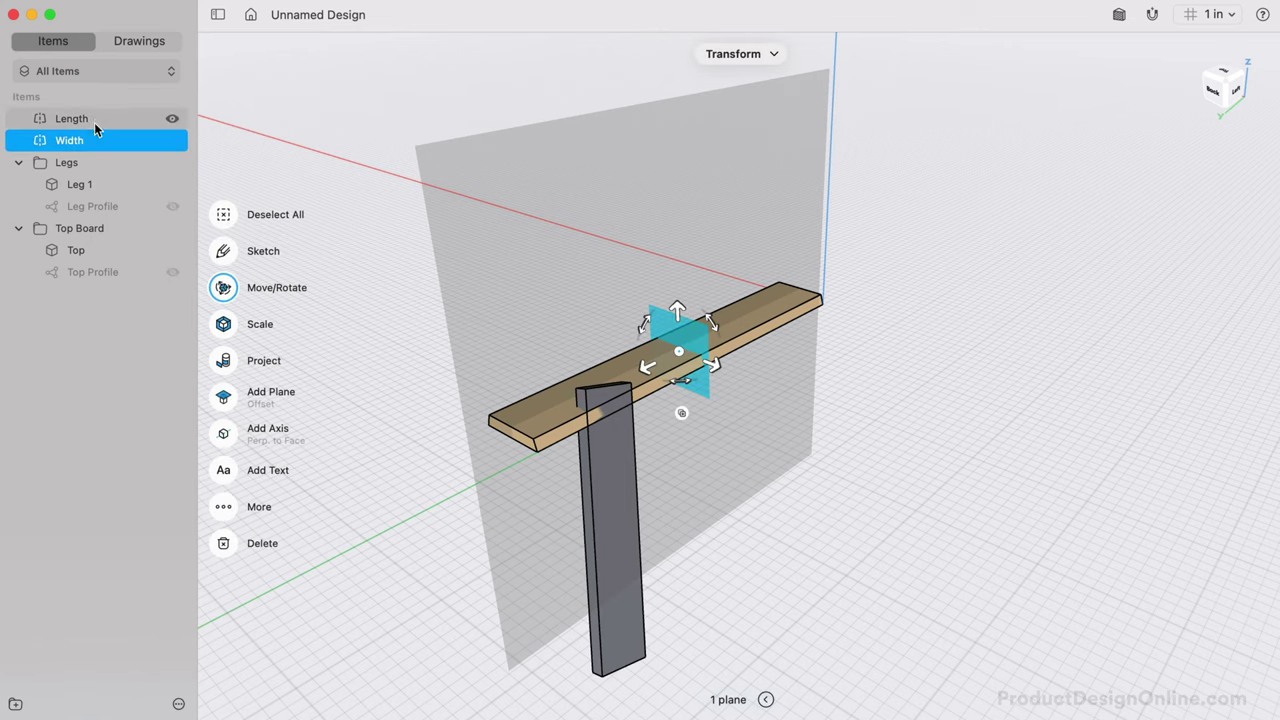
pyautogui.click(94, 118)
pyautogui.moveTo(91, 145); pyautogui.dragTo(91, 165)
pyautogui.click(300, 236)
# Step: Mirror Leg 1 across the Width plane to the board's other end, keeping the original
pyautogui.click(222, 399)
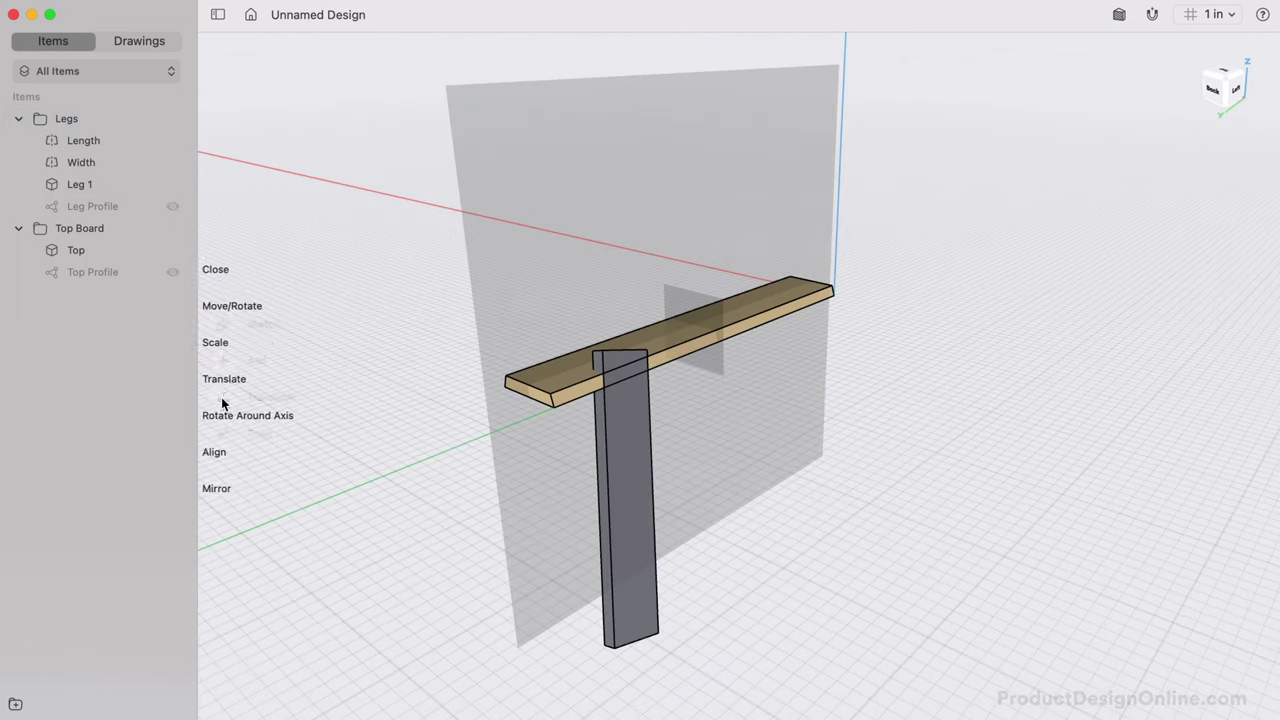
pyautogui.click(225, 488)
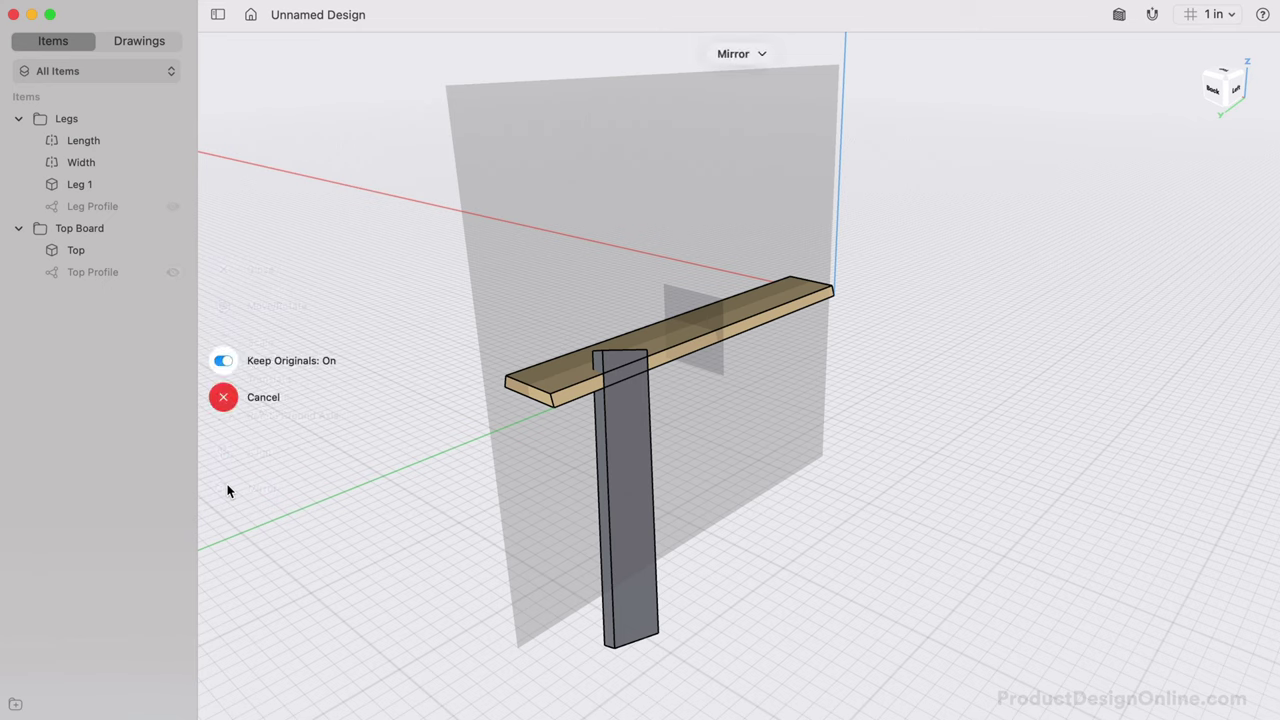
pyautogui.click(623, 460)
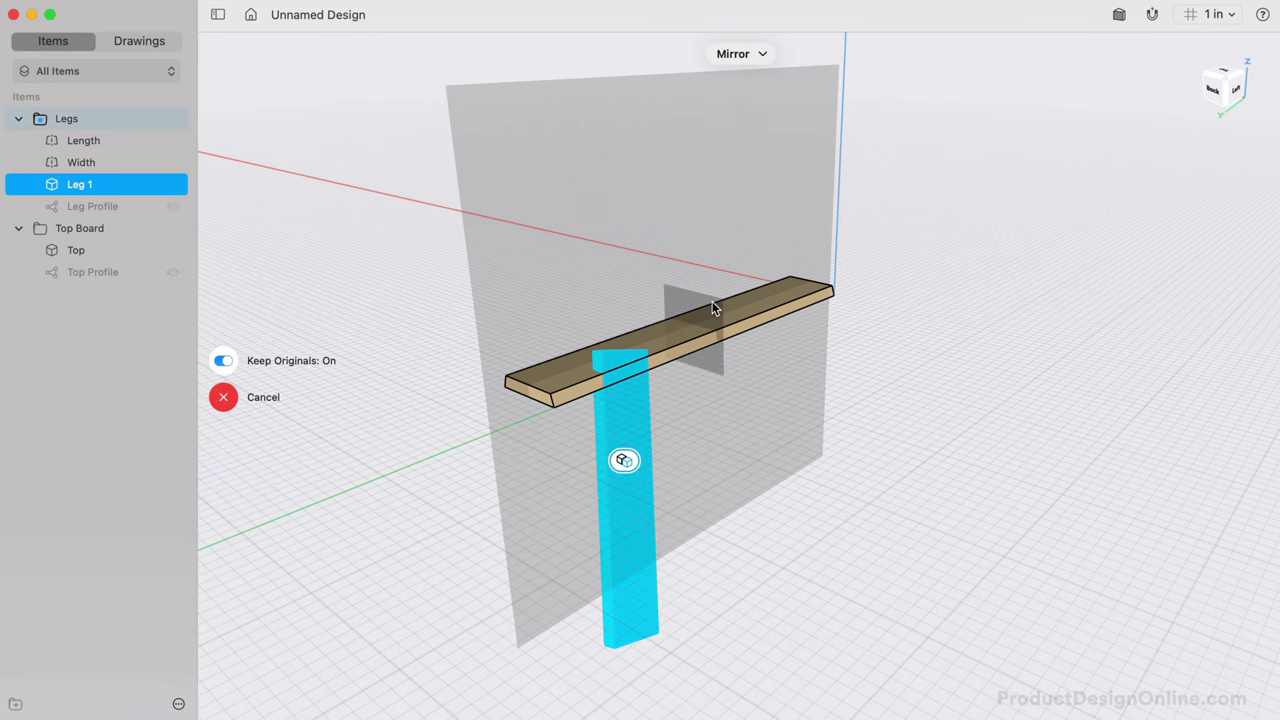
pyautogui.click(712, 301)
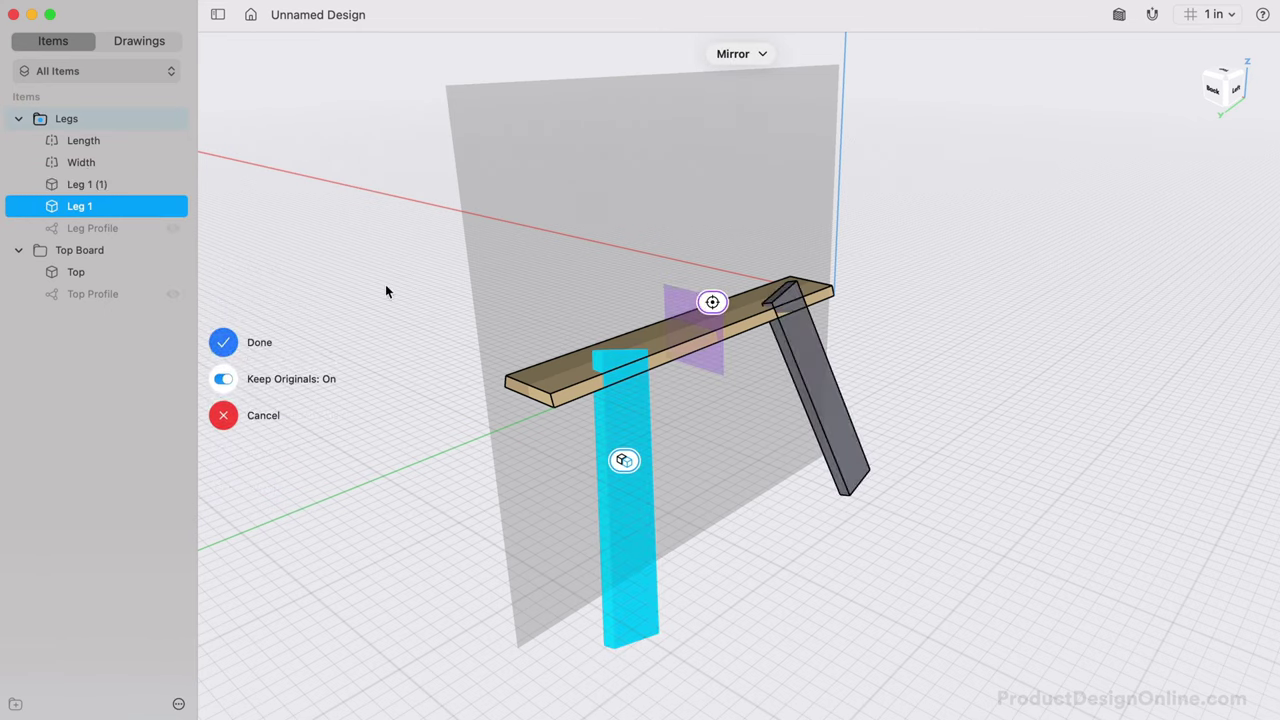
pyautogui.click(221, 343)
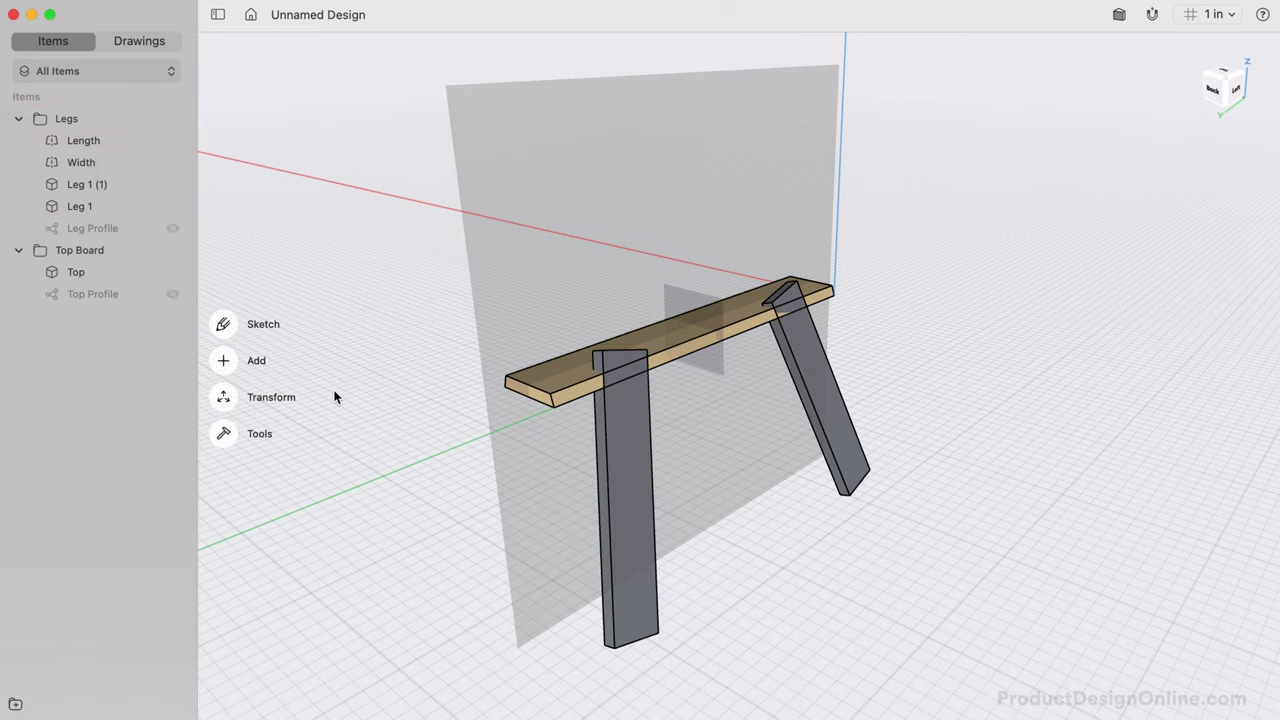
# Step: Mirror both legs across the Length plane with the originals kept, and hide the Length and Width planes
pyautogui.write('mir')
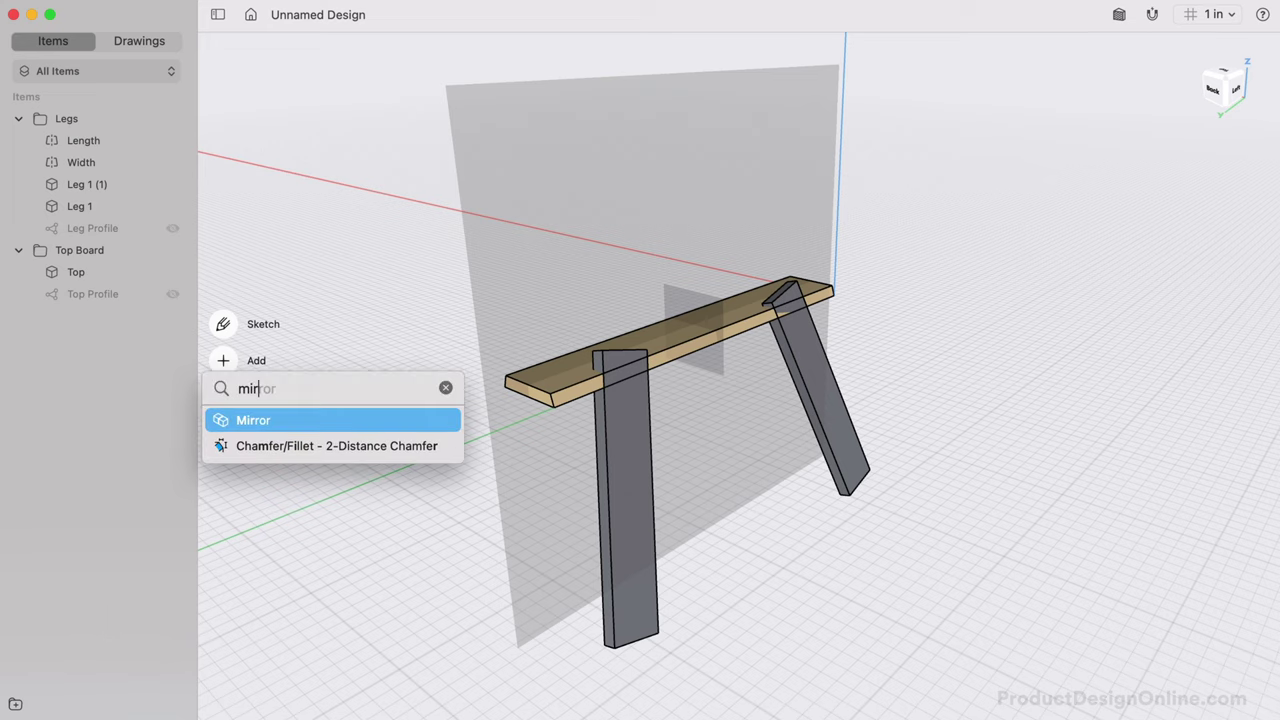
pyautogui.press('Return')
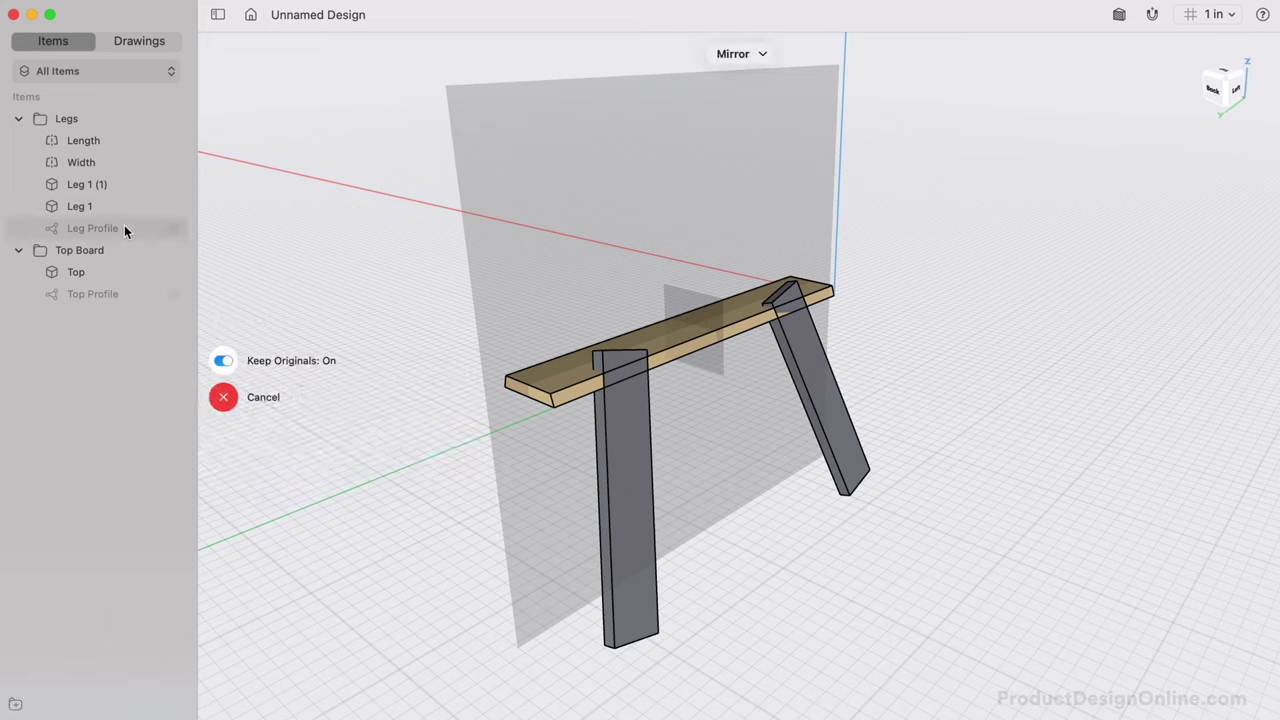
pyautogui.click(118, 208)
pyautogui.click(119, 186)
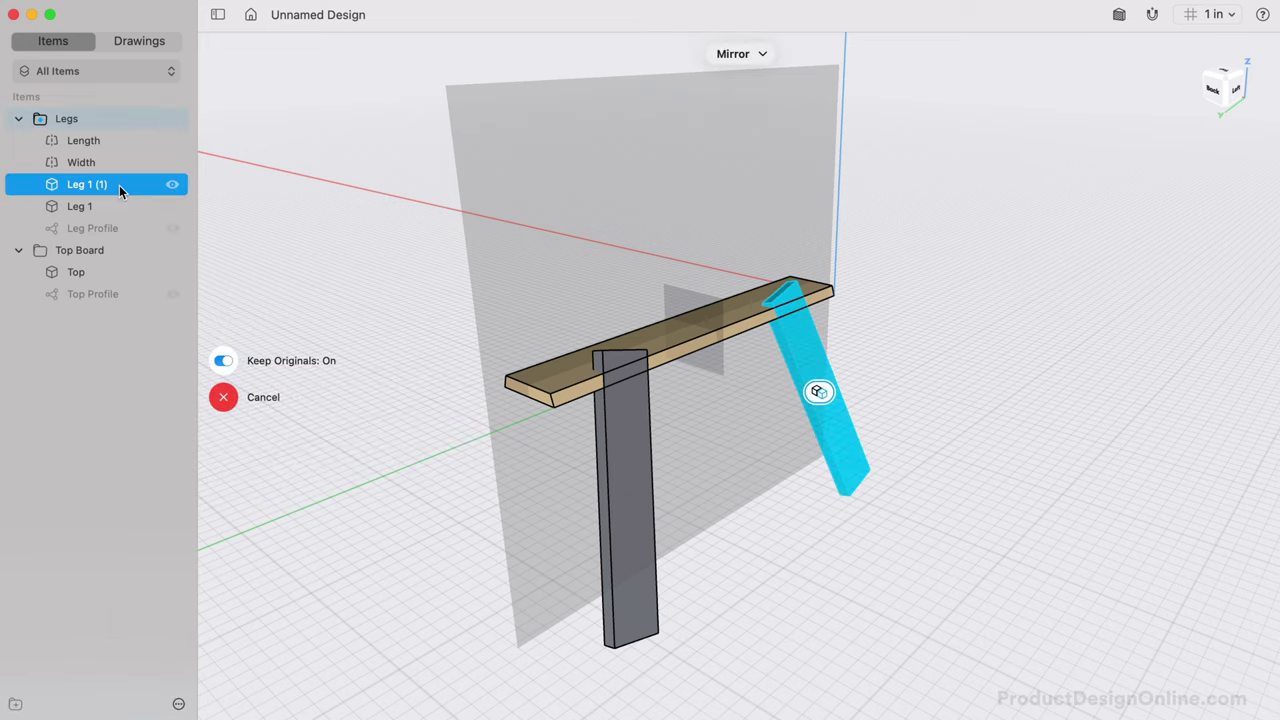
pyautogui.click(135, 207)
pyautogui.keyDown('shift'); pyautogui.click(130, 186); pyautogui.keyUp('shift')
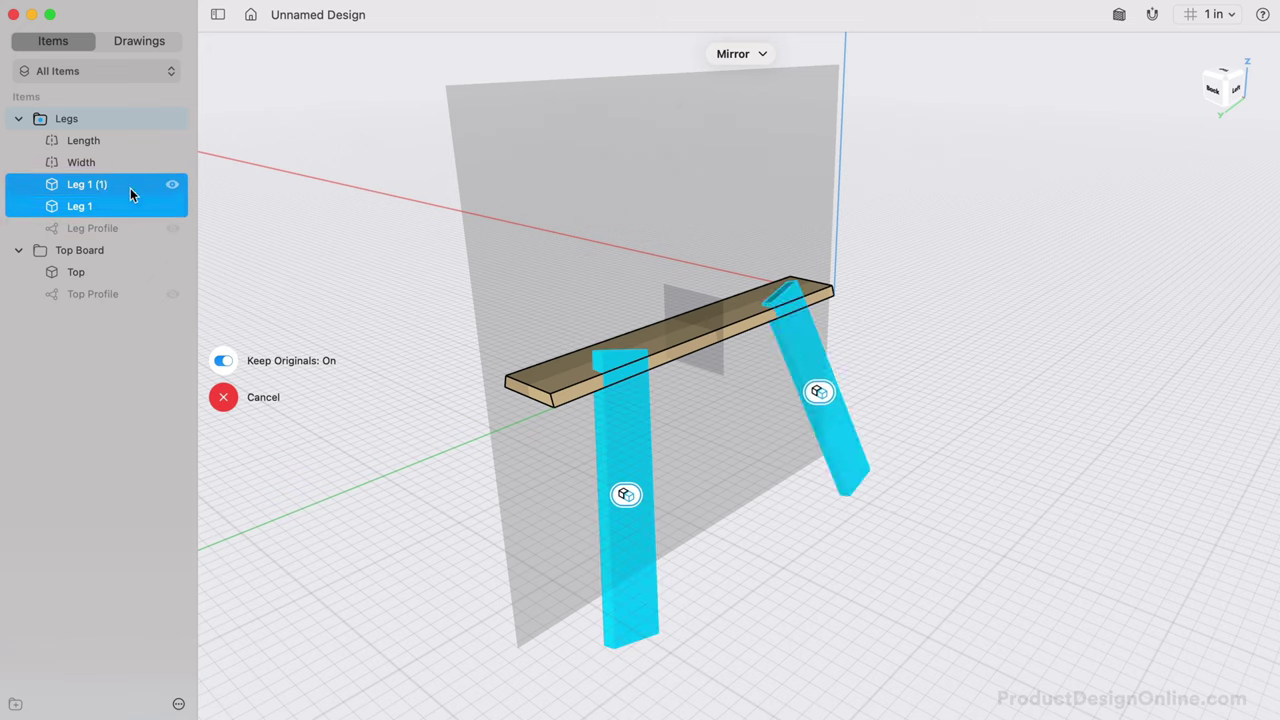
pyautogui.click(523, 298)
pyautogui.click(256, 343)
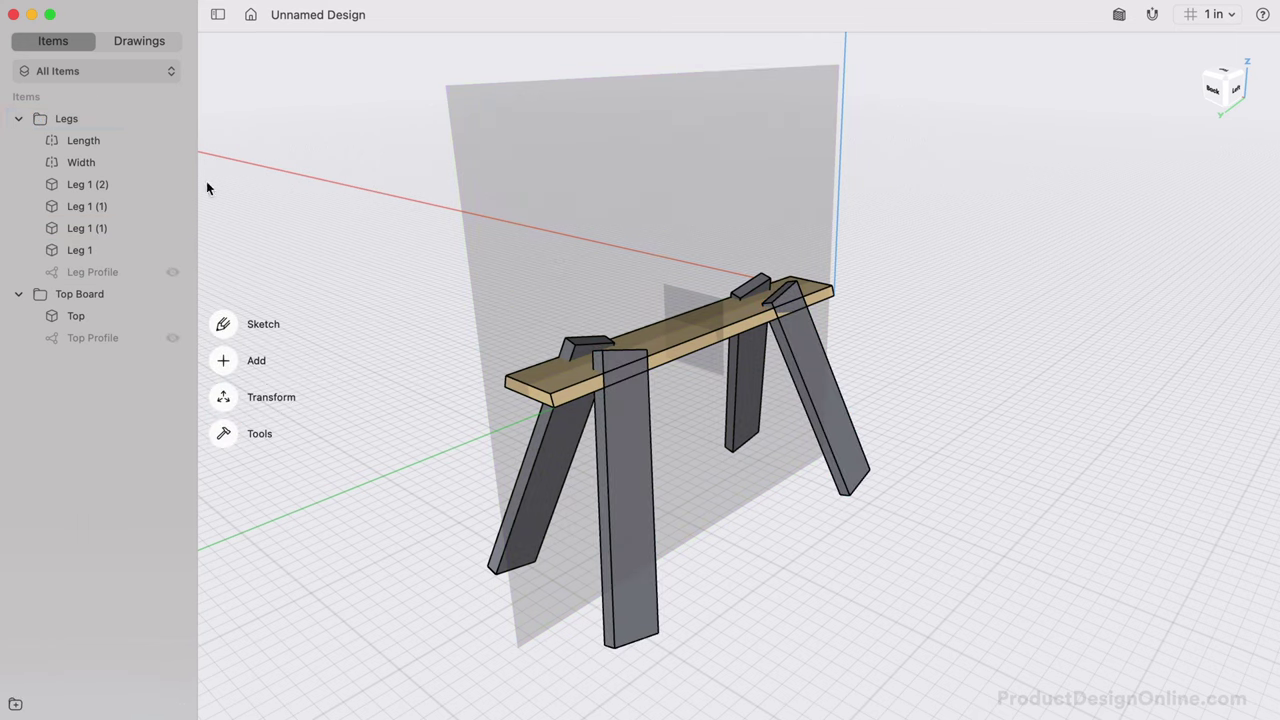
pyautogui.click(172, 162)
pyautogui.click(171, 142)
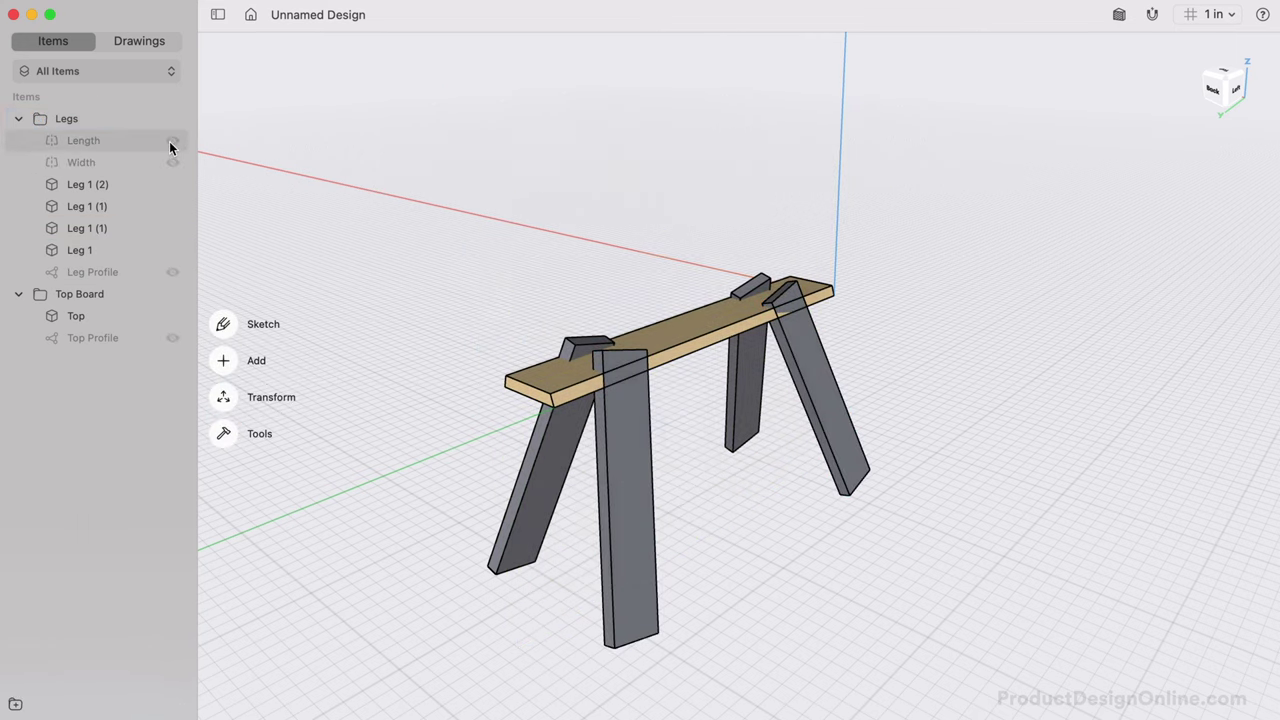
# Step: Rename the Leg 1 (1) body listed directly above Leg 1 as Leg 2
pyautogui.rightClick(112, 230)
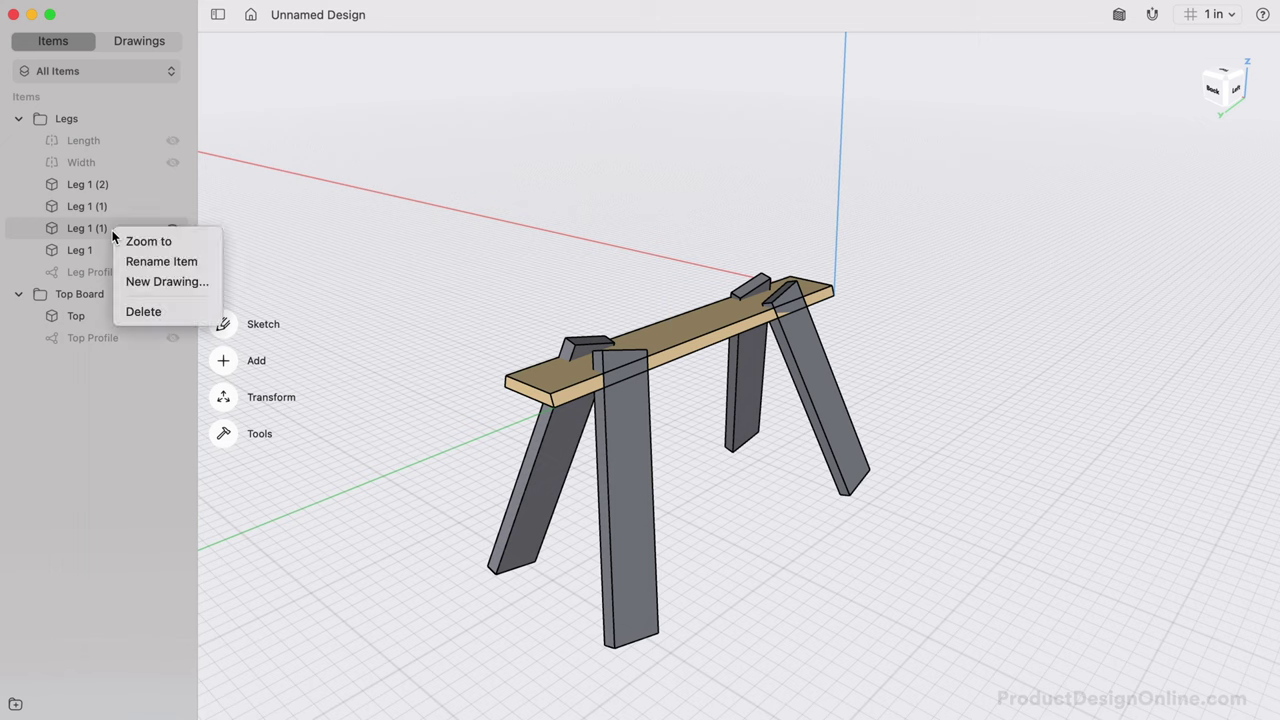
pyautogui.click(157, 261)
pyautogui.press('Escape')
pyautogui.rightClick(122, 205)
pyautogui.click(107, 229)
pyautogui.rightClick(107, 229)
pyautogui.click(135, 258)
pyautogui.write('Leg 2')
pyautogui.press('Return')
# Step: Rename the remaining Leg 1 (1) body as Leg 3 and Leg 1 (2) as Leg 4
pyautogui.rightClick(108, 204)
pyautogui.click(140, 231)
pyautogui.write('Leg 3')
pyautogui.press('Return')
pyautogui.rightClick(125, 184)
pyautogui.click(145, 212)
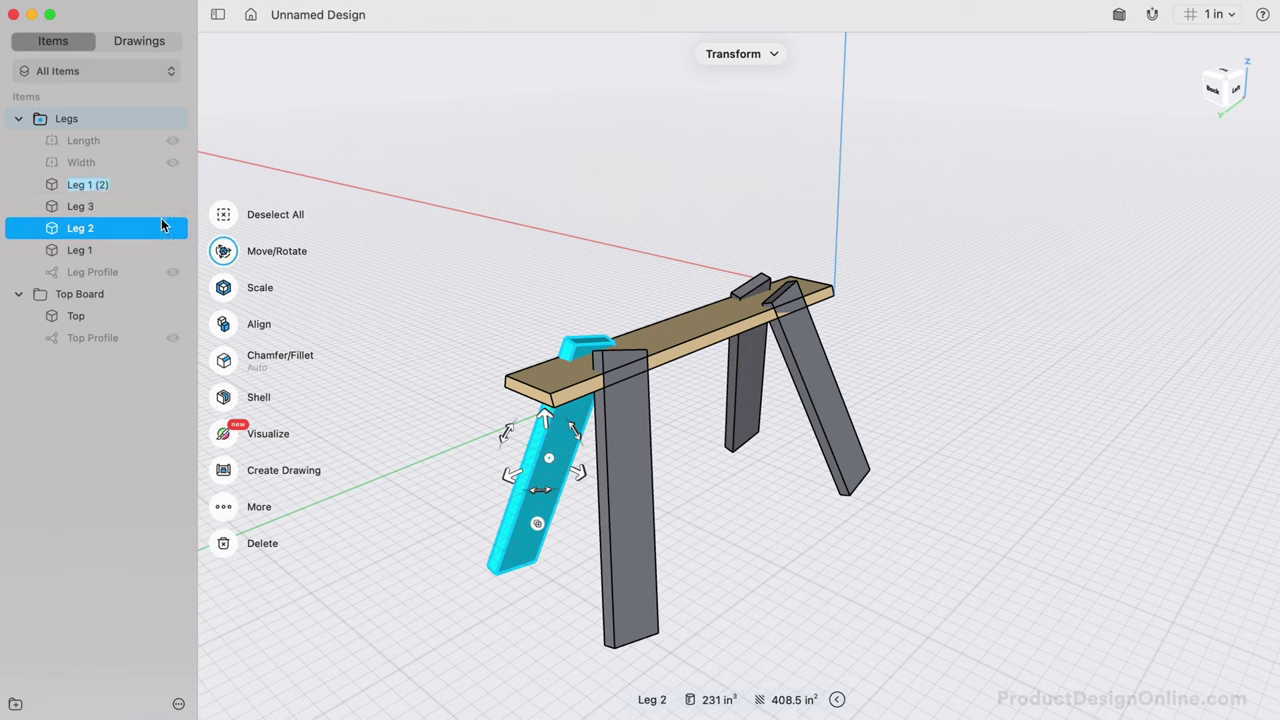
pyautogui.write('Lg')
pyautogui.write('eg 4')
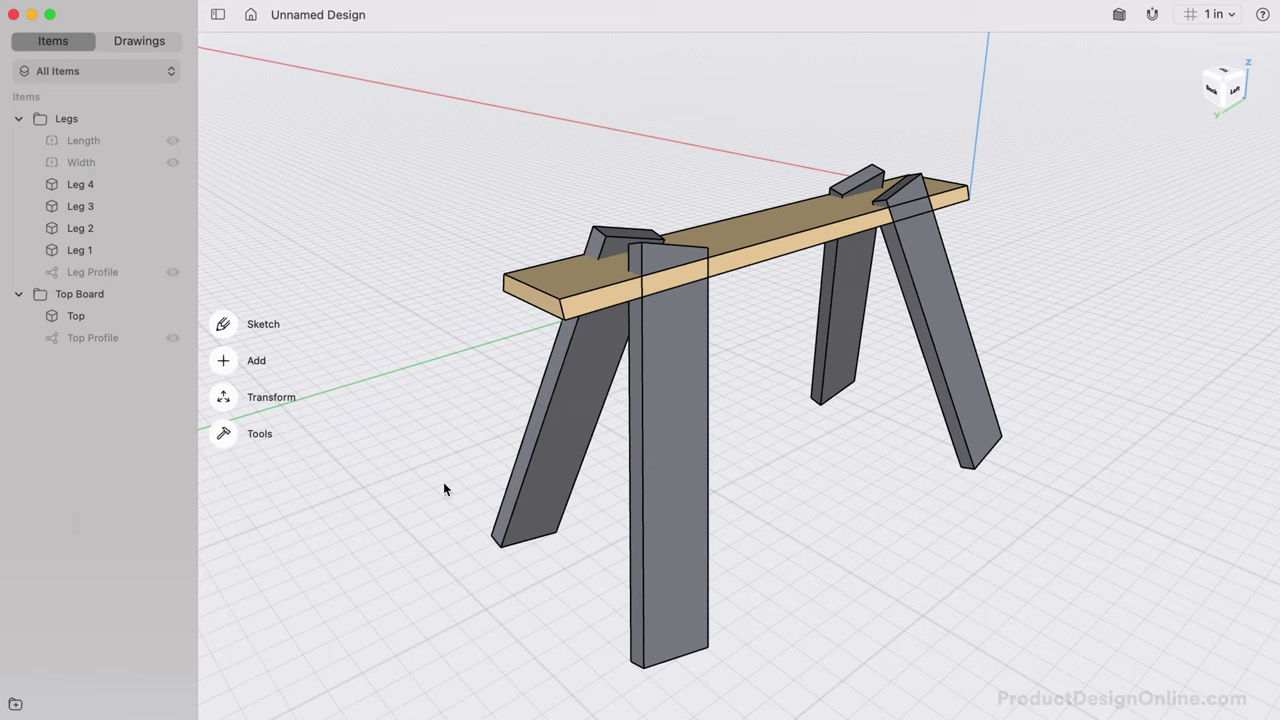
# Step: Split all four leg bodies with the top board's upper face using Split Body, with Keep Originals off
pyautogui.click(224, 434)
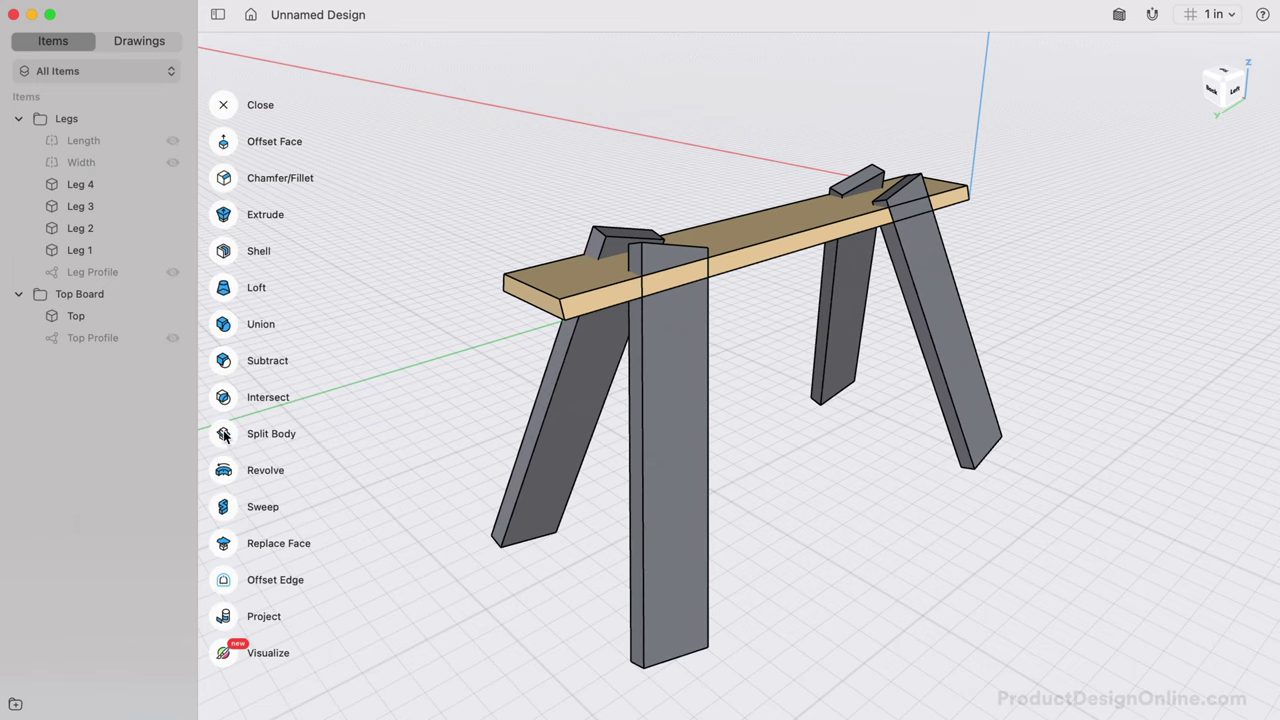
pyautogui.click(224, 434)
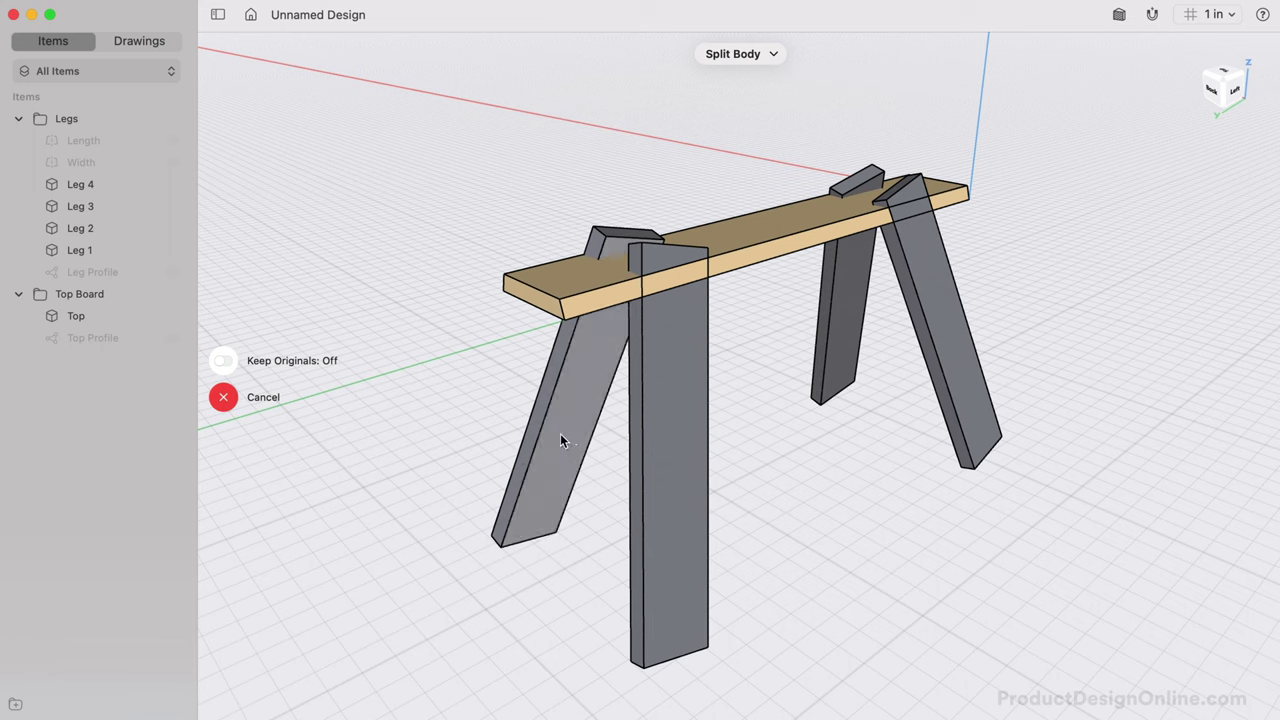
pyautogui.click(667, 428)
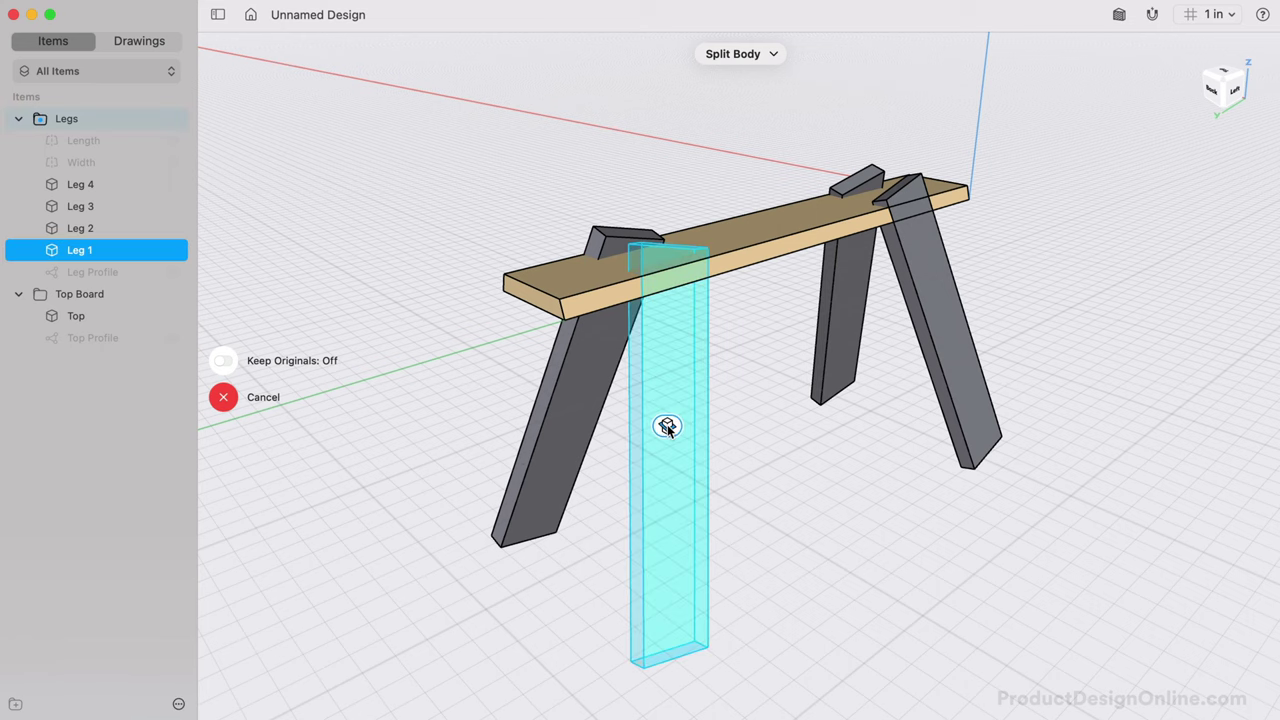
pyautogui.click(590, 397)
pyautogui.click(860, 286)
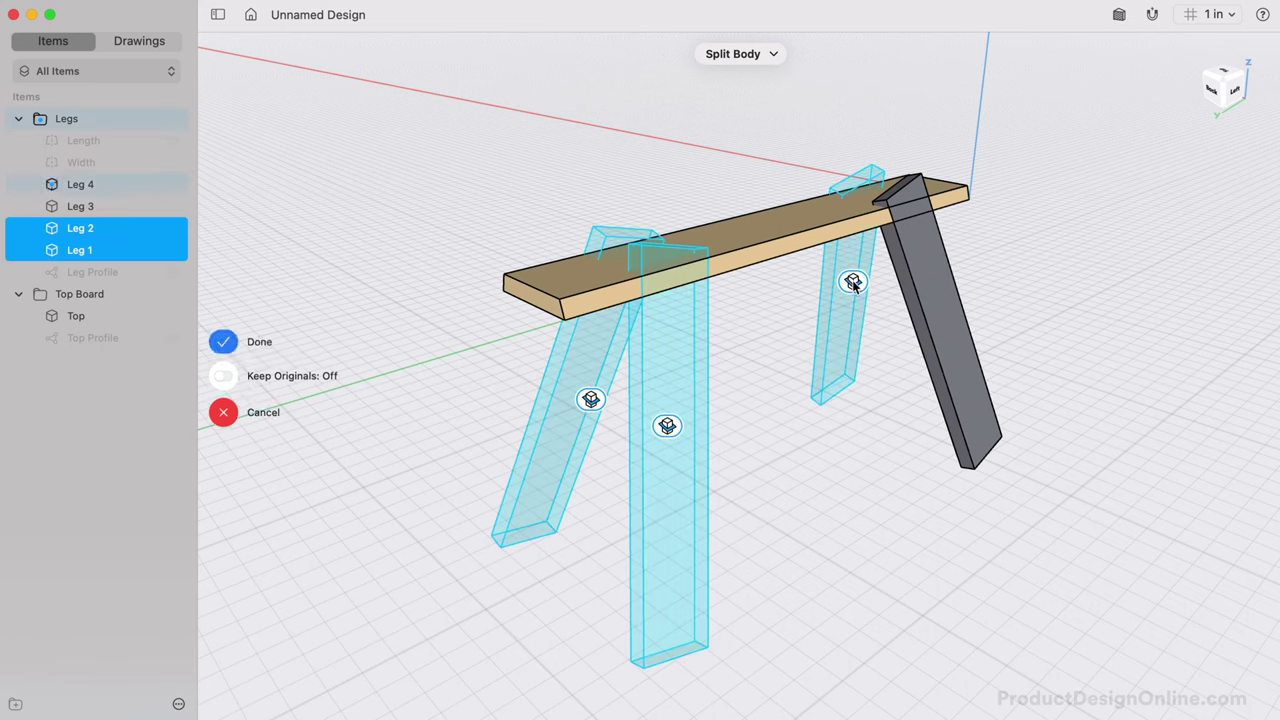
pyautogui.click(923, 280)
pyautogui.hscroll(5, 857, 436)
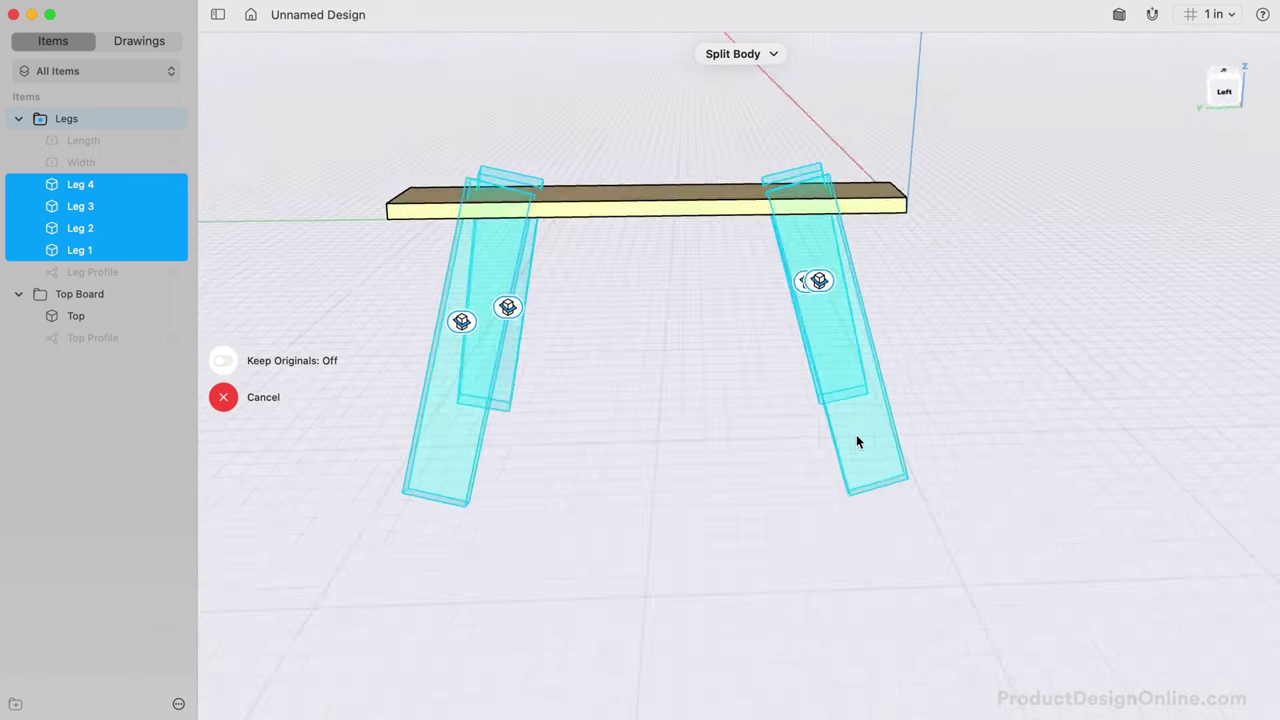
pyautogui.scroll(5, 857, 436)
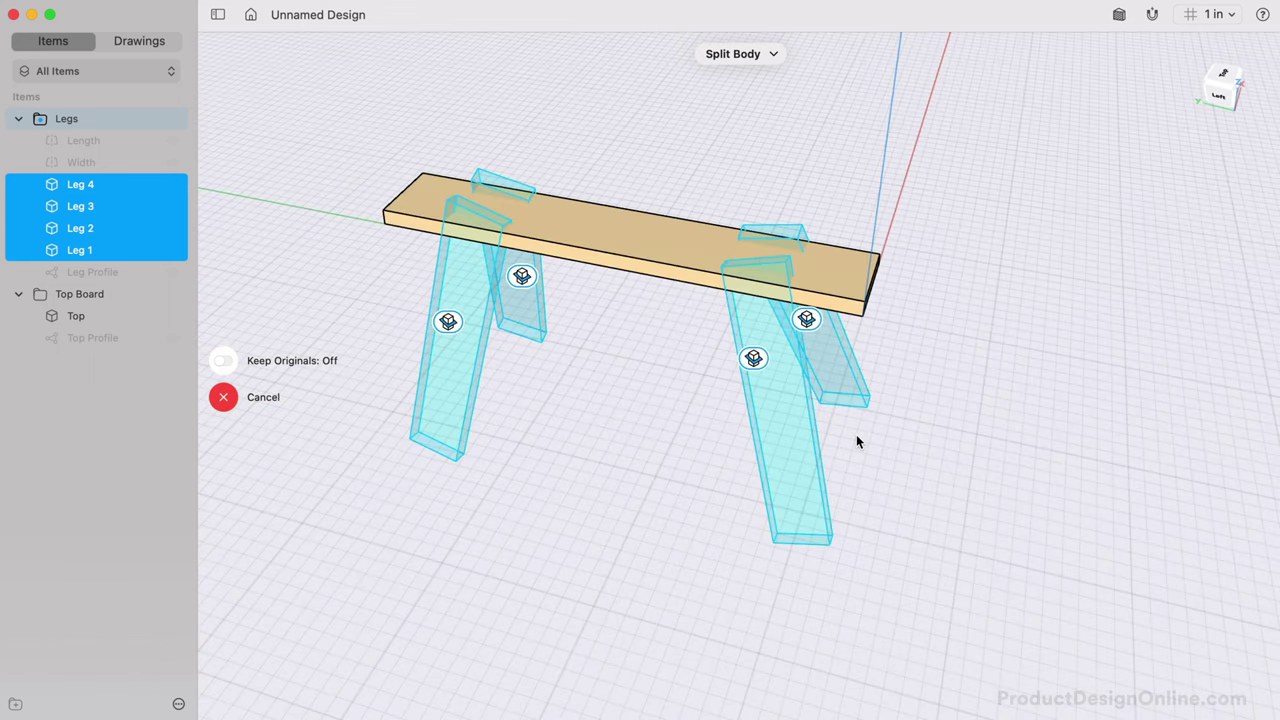
pyautogui.click(686, 248)
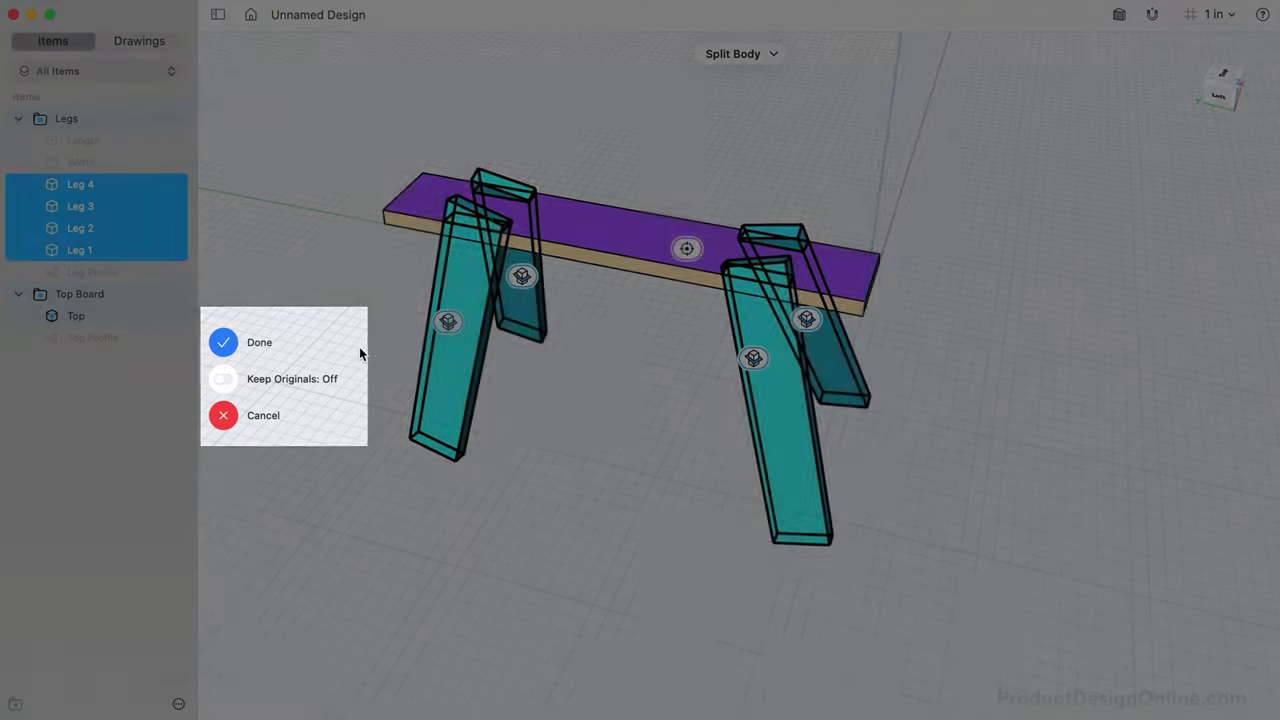
pyautogui.hscroll(-3, 360, 348)
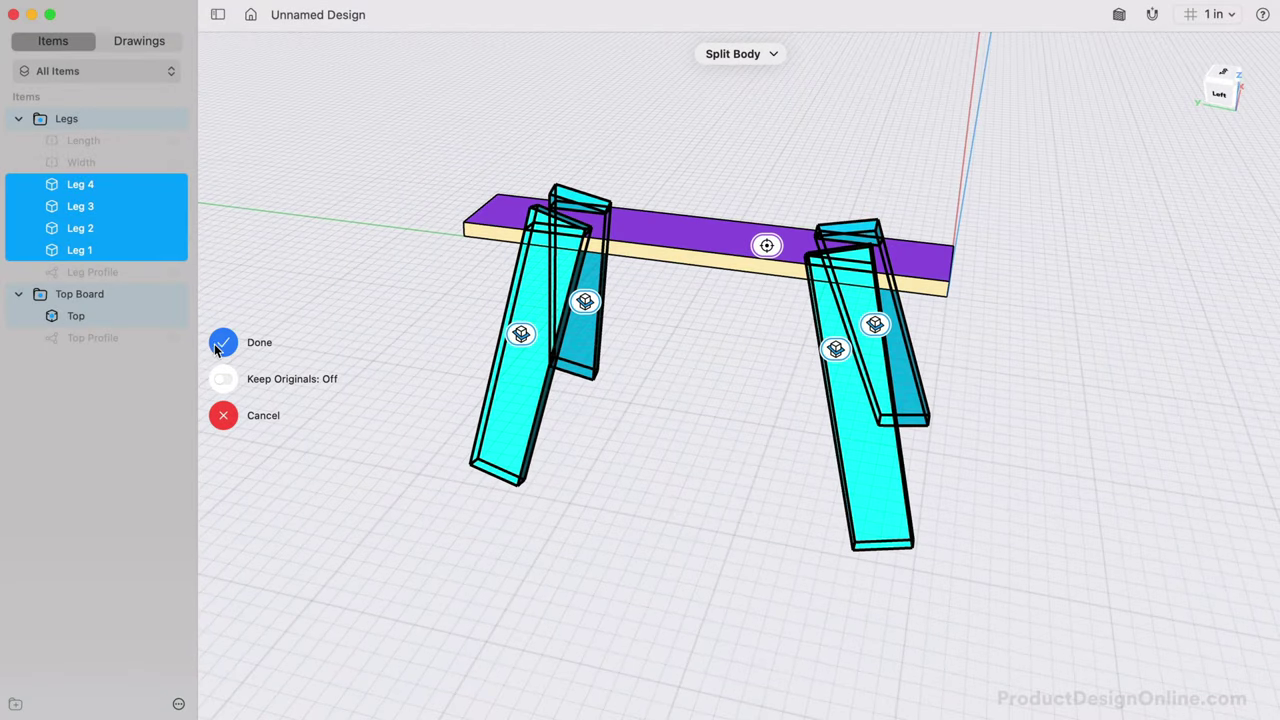
pyautogui.click(223, 343)
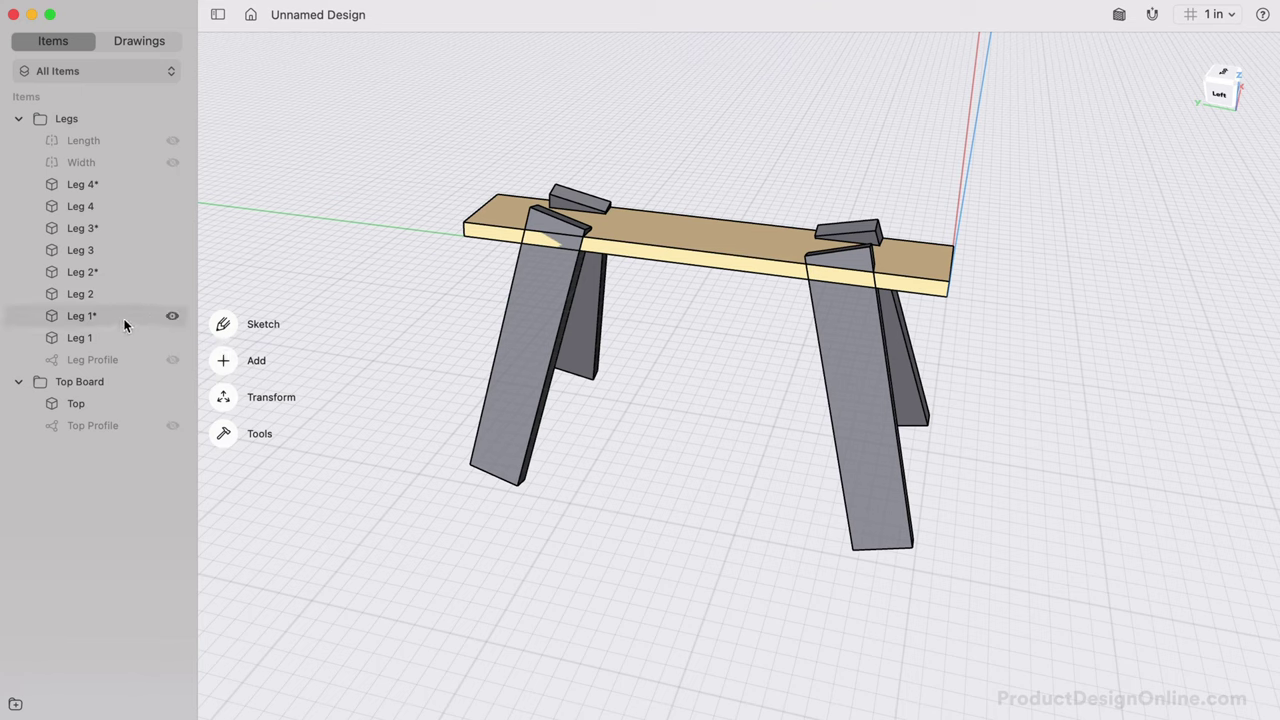
# Step: Delete the four cut-off leg pieces above the board: Leg 1, Leg 2, Leg 3 and Leg 4
pyautogui.click(123, 318)
pyautogui.click(136, 337)
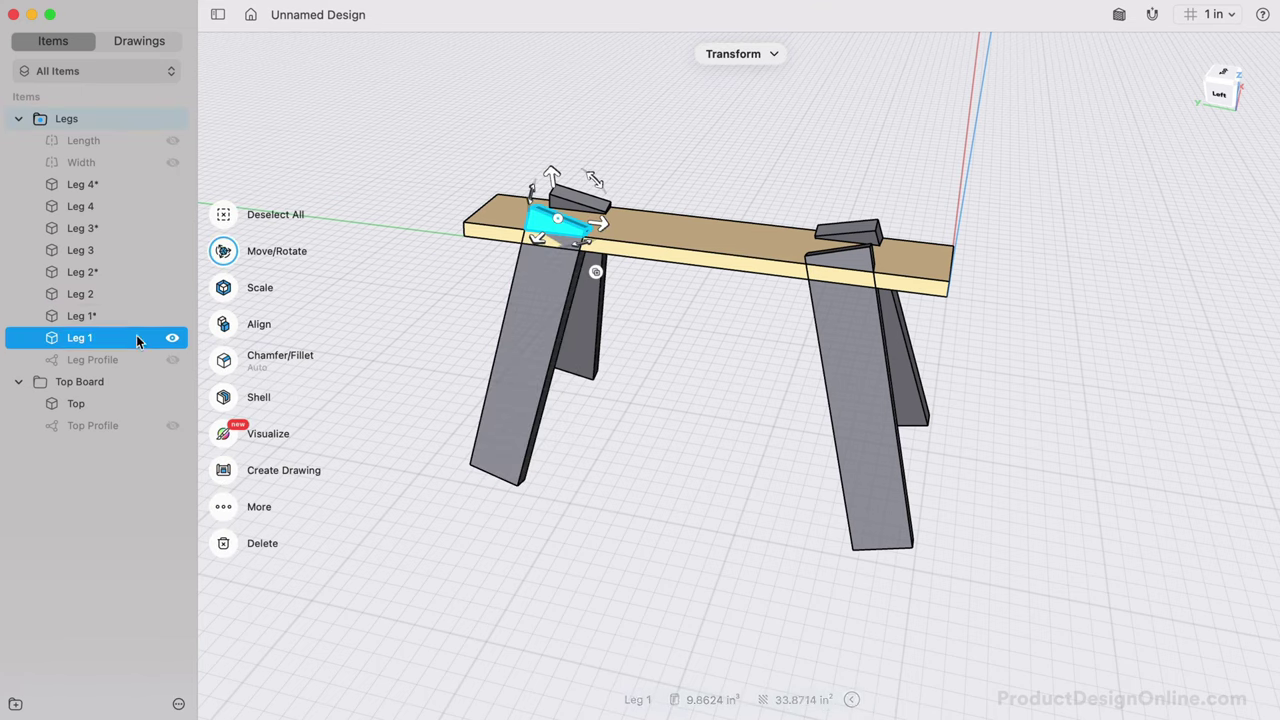
pyautogui.keyDown('super'); pyautogui.click(112, 290); pyautogui.keyUp('super')
pyautogui.keyDown('super'); pyautogui.click(108, 250); pyautogui.keyUp('super')
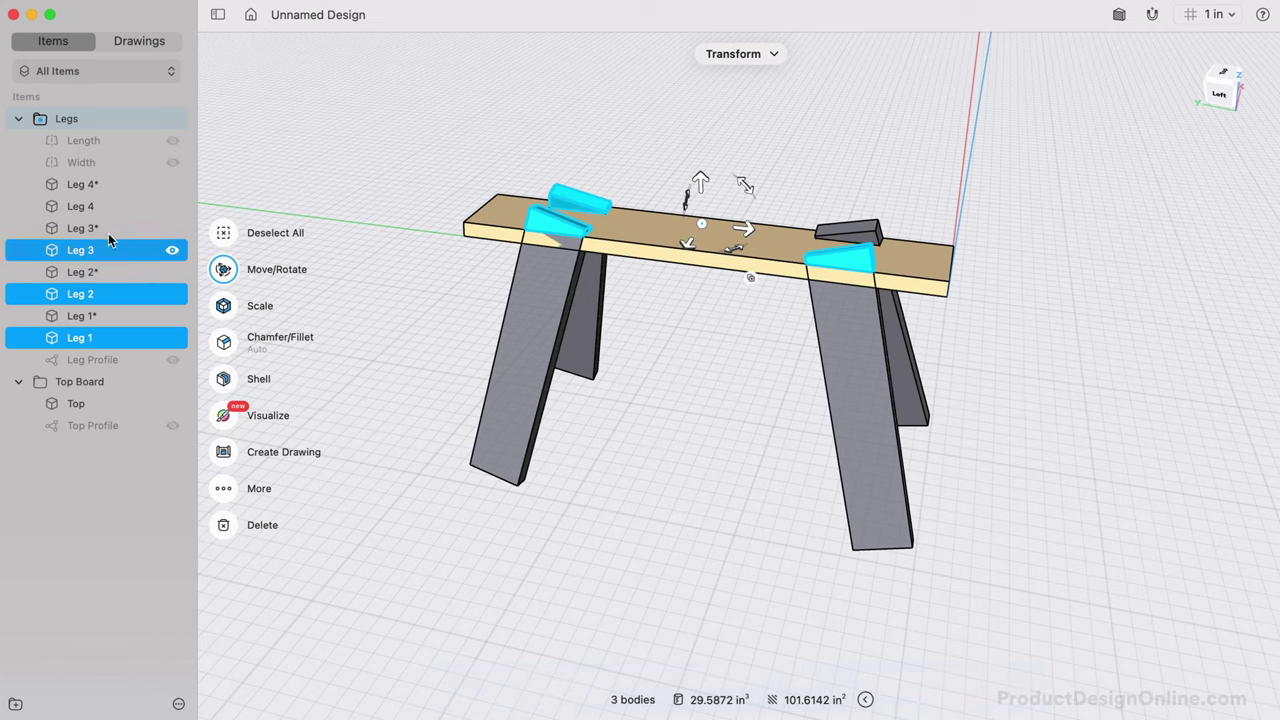
pyautogui.keyDown('super'); pyautogui.click(115, 207); pyautogui.keyUp('super')
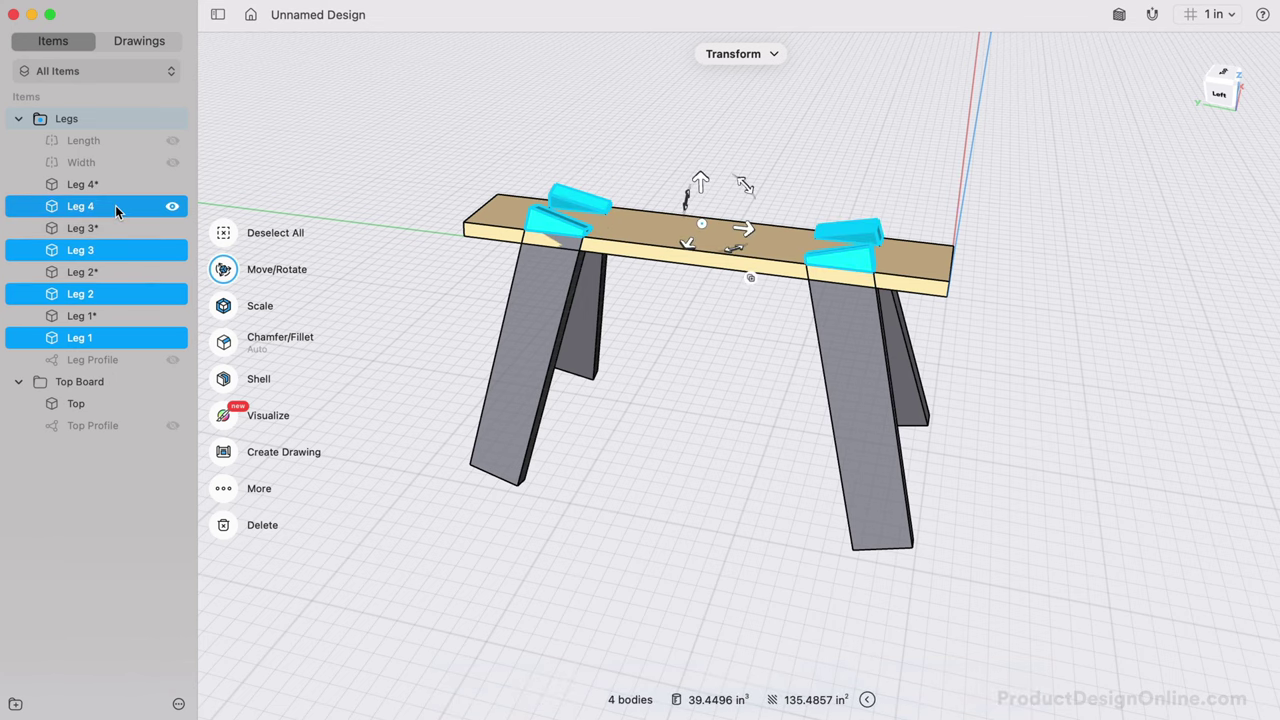
pyautogui.press('Delete')
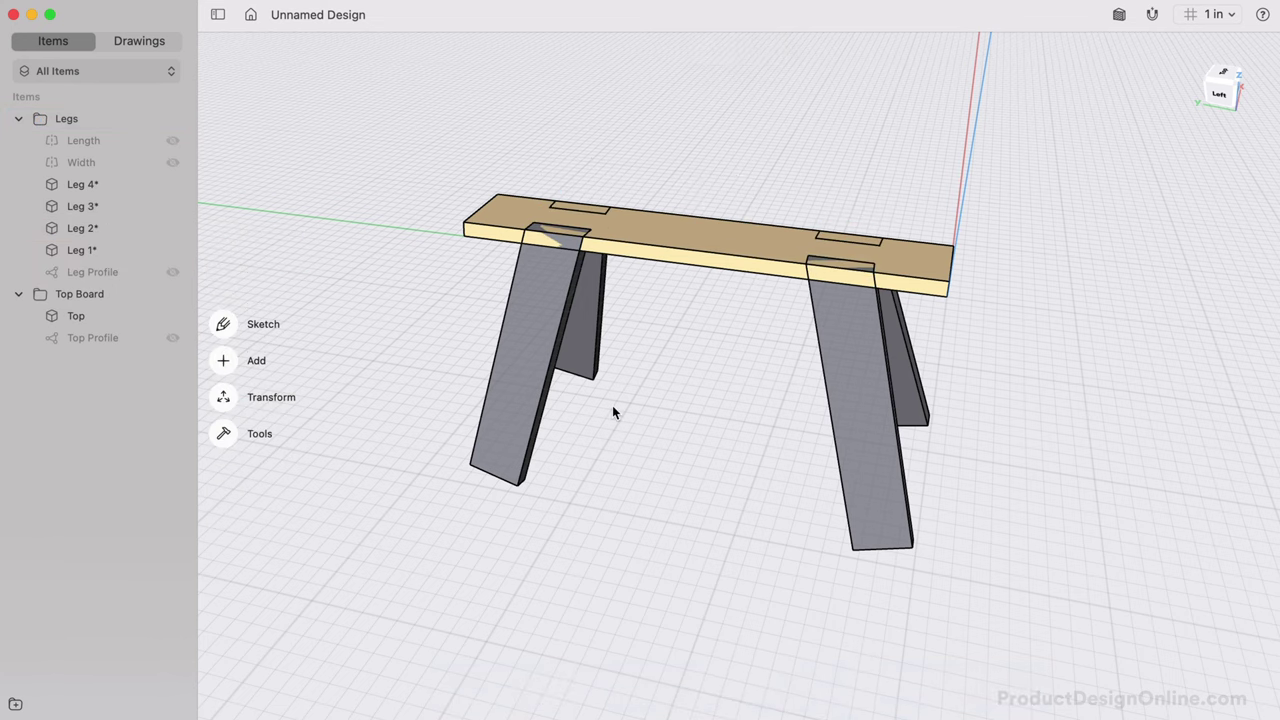
# Step: Subtract the four leg bodies from the Top board, keeping the originals of the removed bodies
pyautogui.hscroll(-5, 613, 411)
pyautogui.keyDown('shift'); pyautogui.scroll(2, 668, 240); pyautogui.keyUp('shift')
pyautogui.scroll(5, 668, 240)
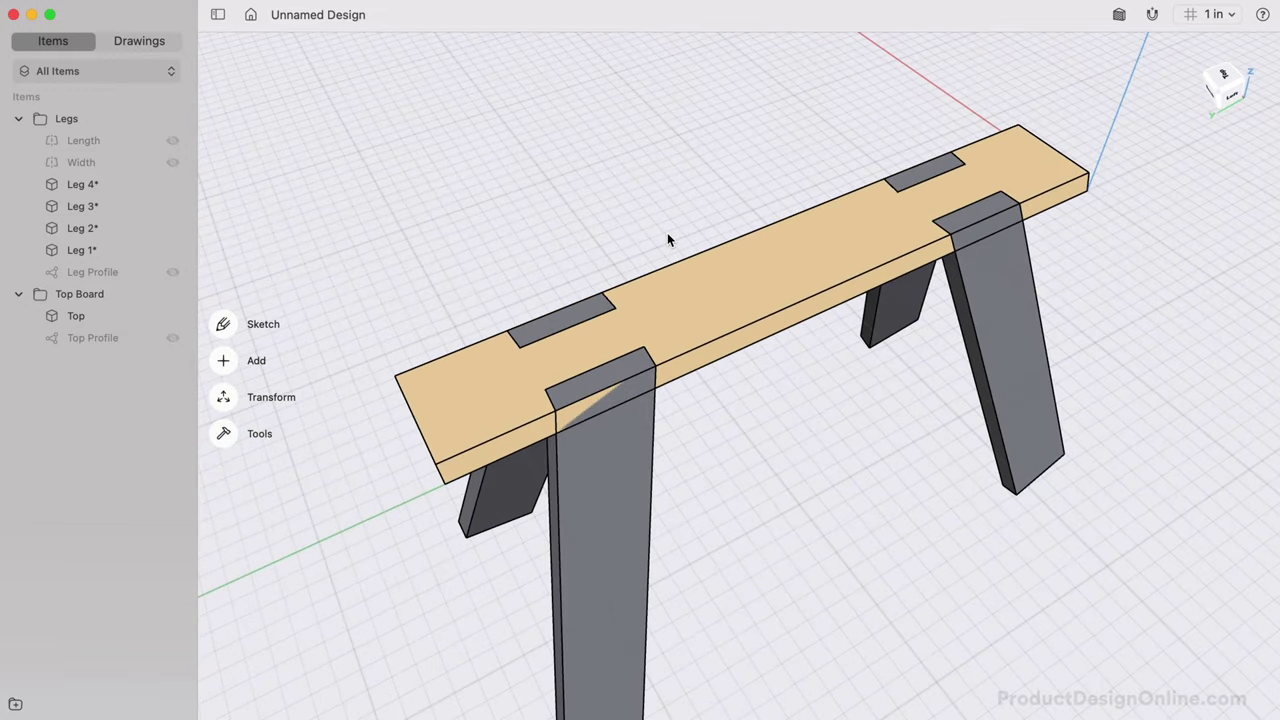
pyautogui.scroll(10, 667, 238)
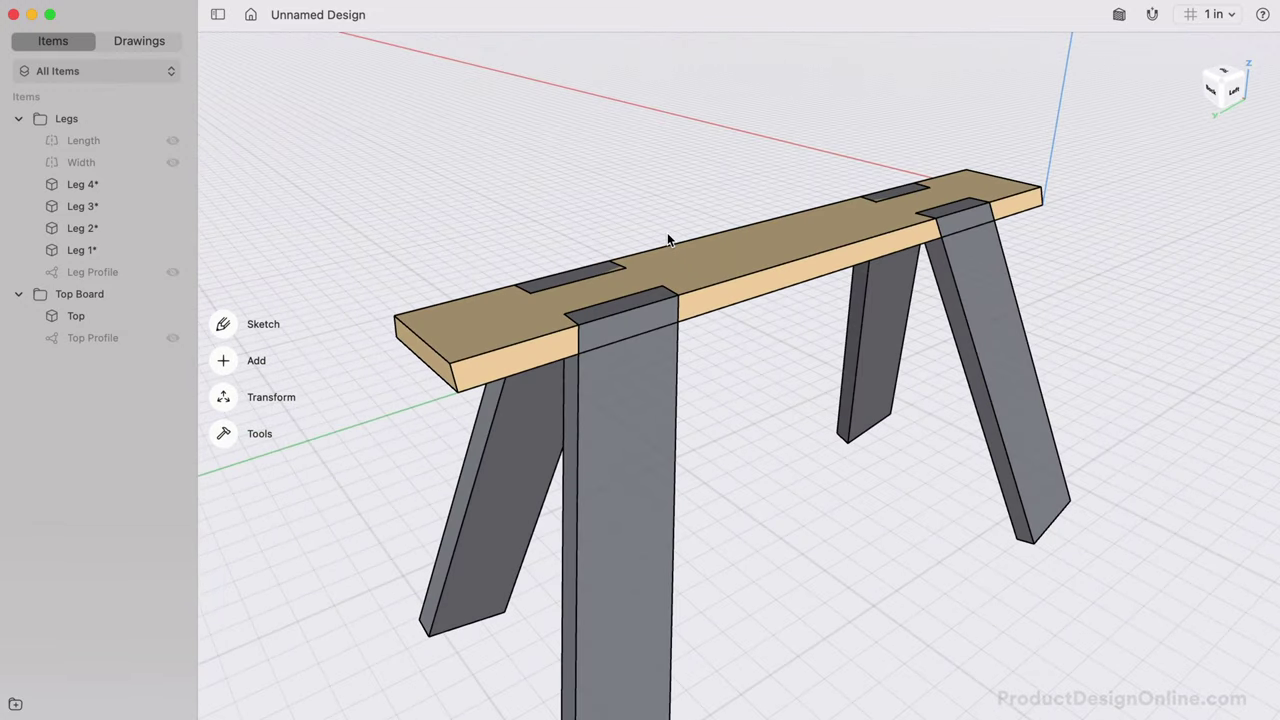
pyautogui.click(222, 436)
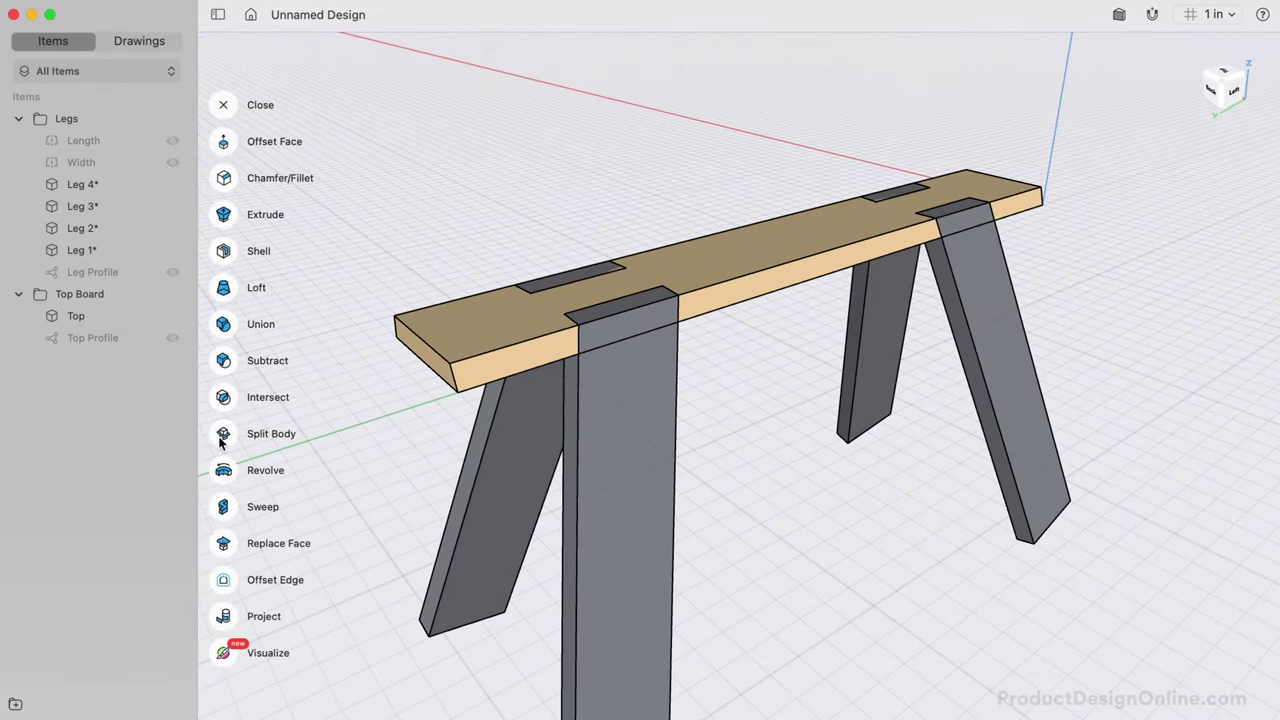
pyautogui.click(223, 361)
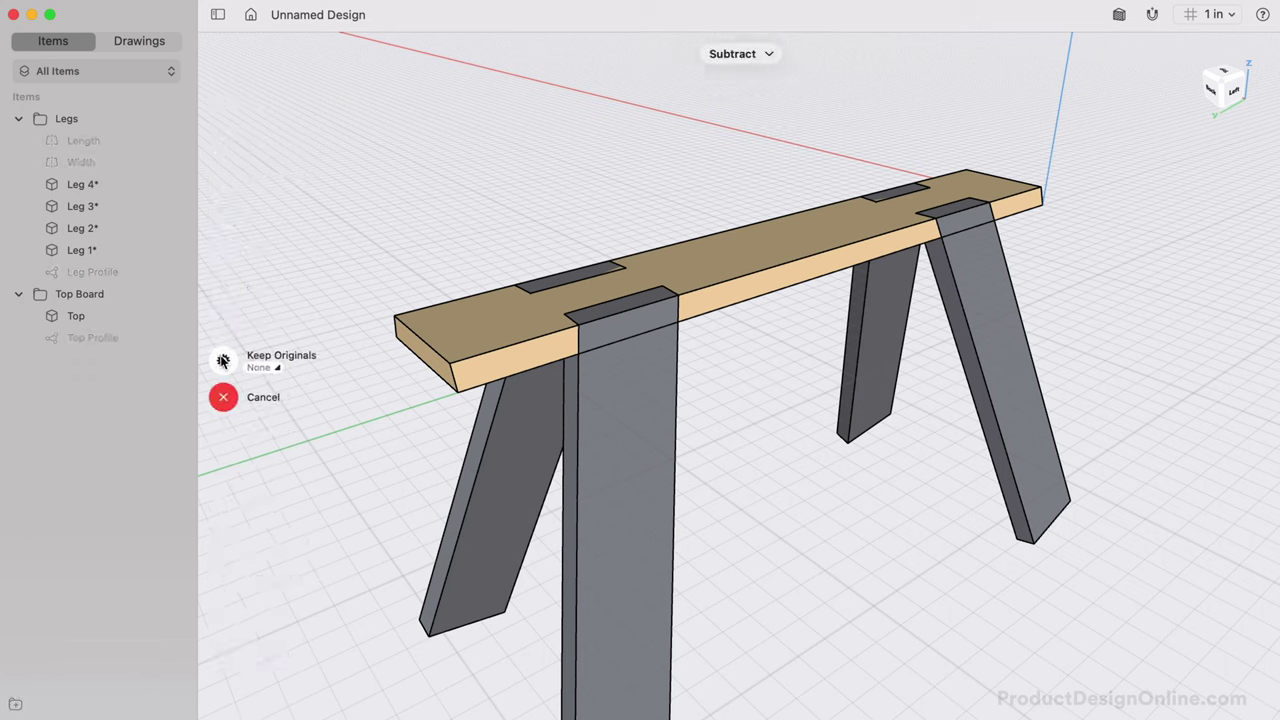
pyautogui.click(467, 333)
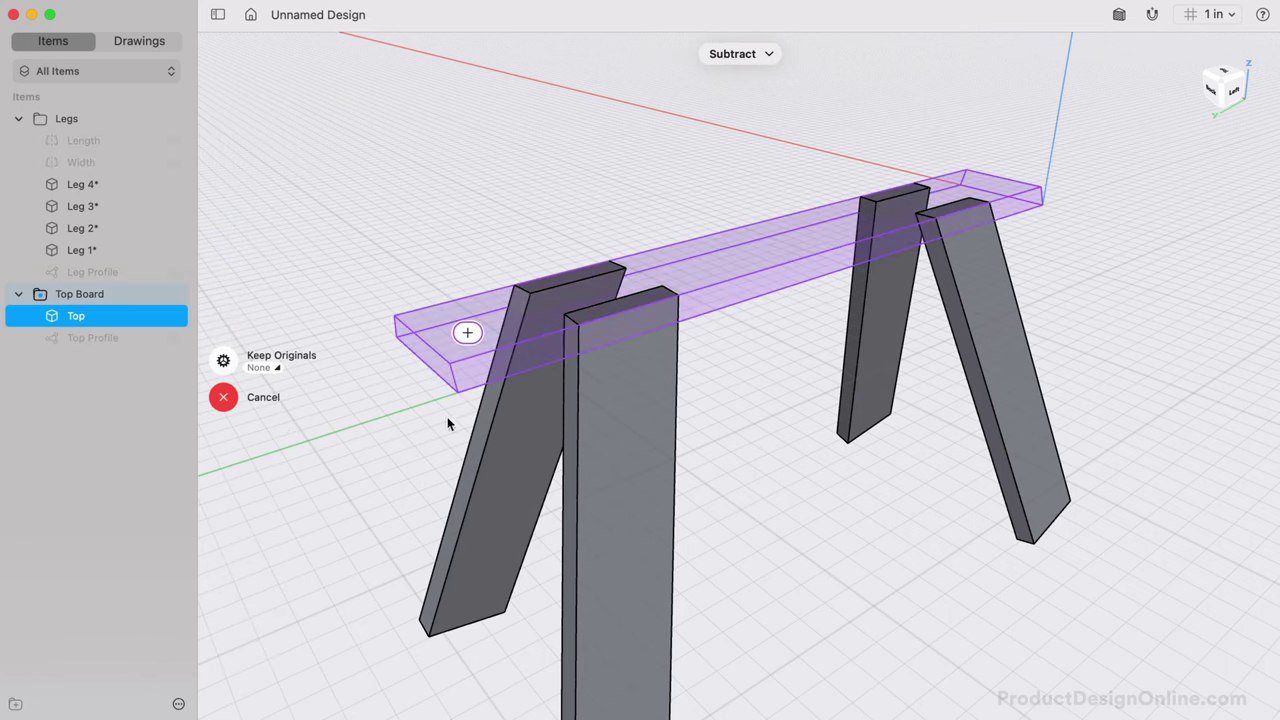
pyautogui.click(600, 518)
pyautogui.click(518, 465)
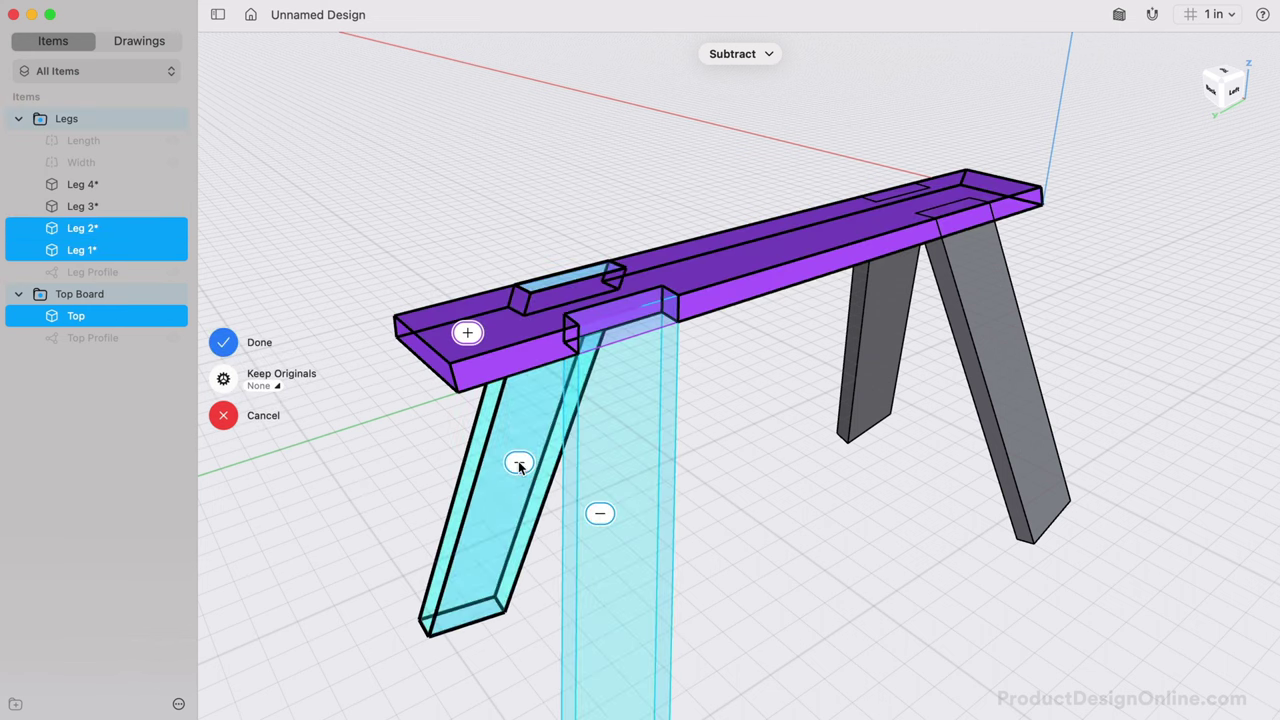
pyautogui.click(972, 347)
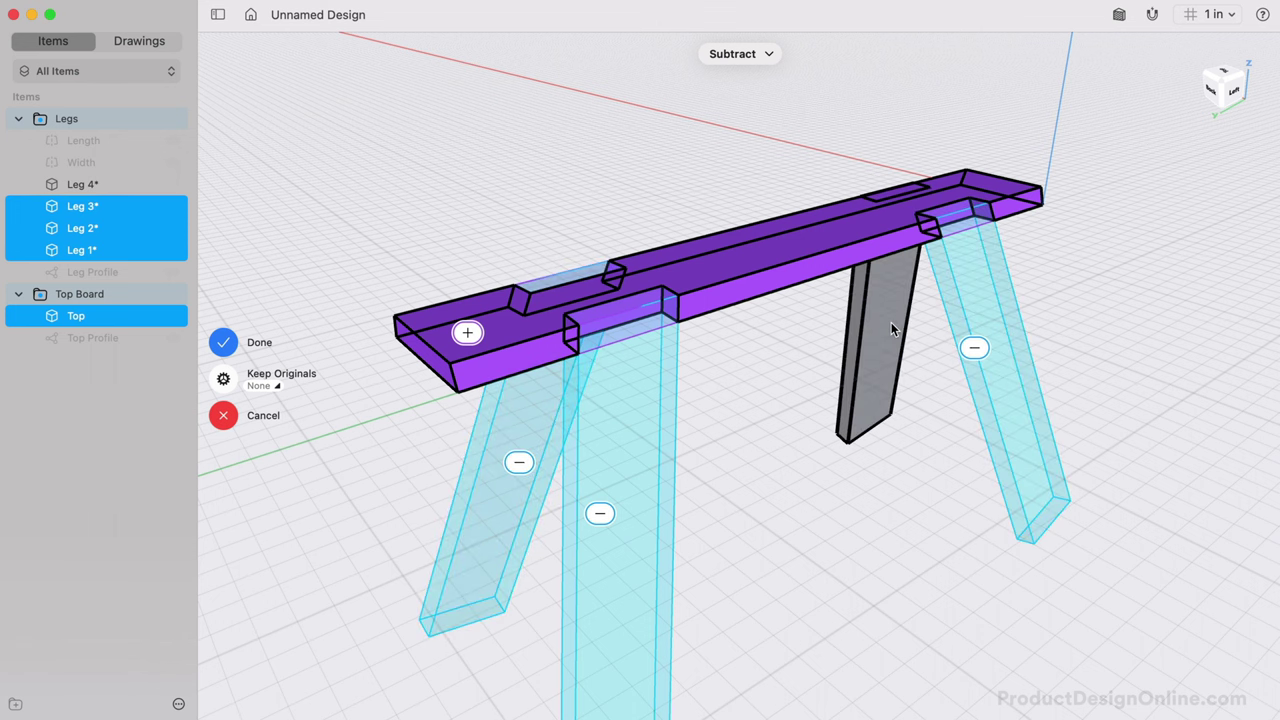
pyautogui.click(891, 322)
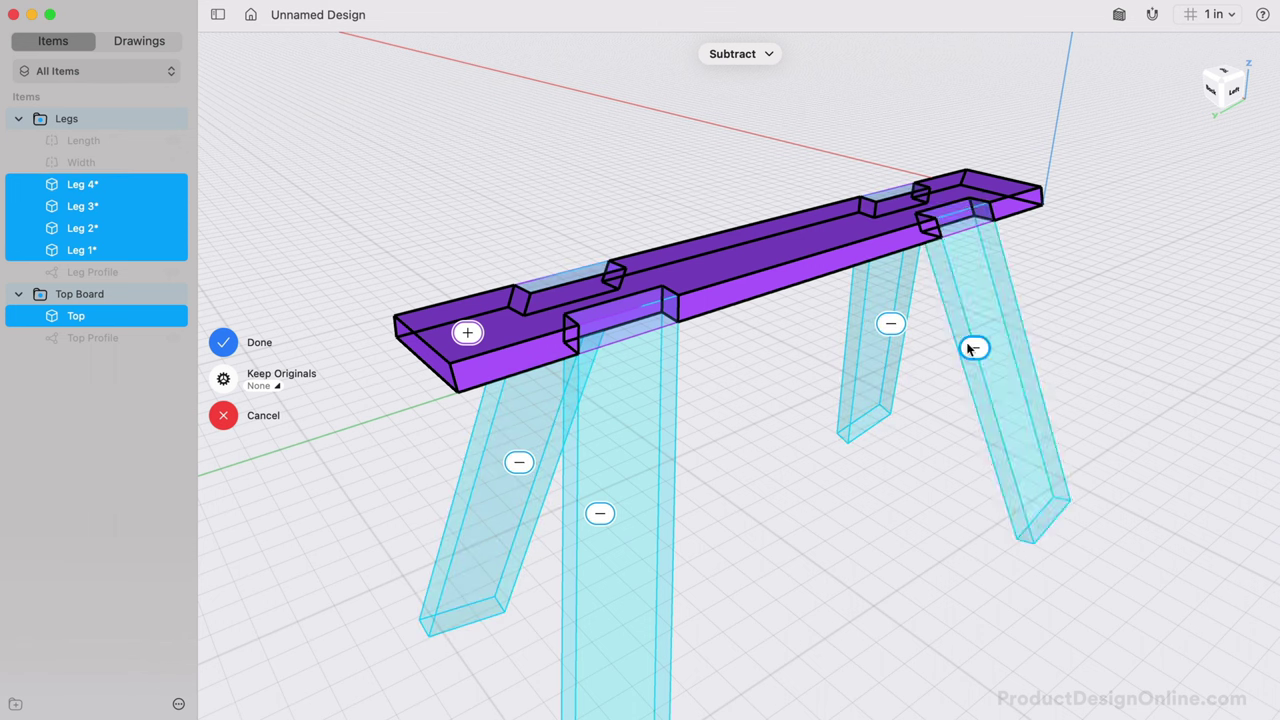
pyautogui.scroll(-3, 594, 448)
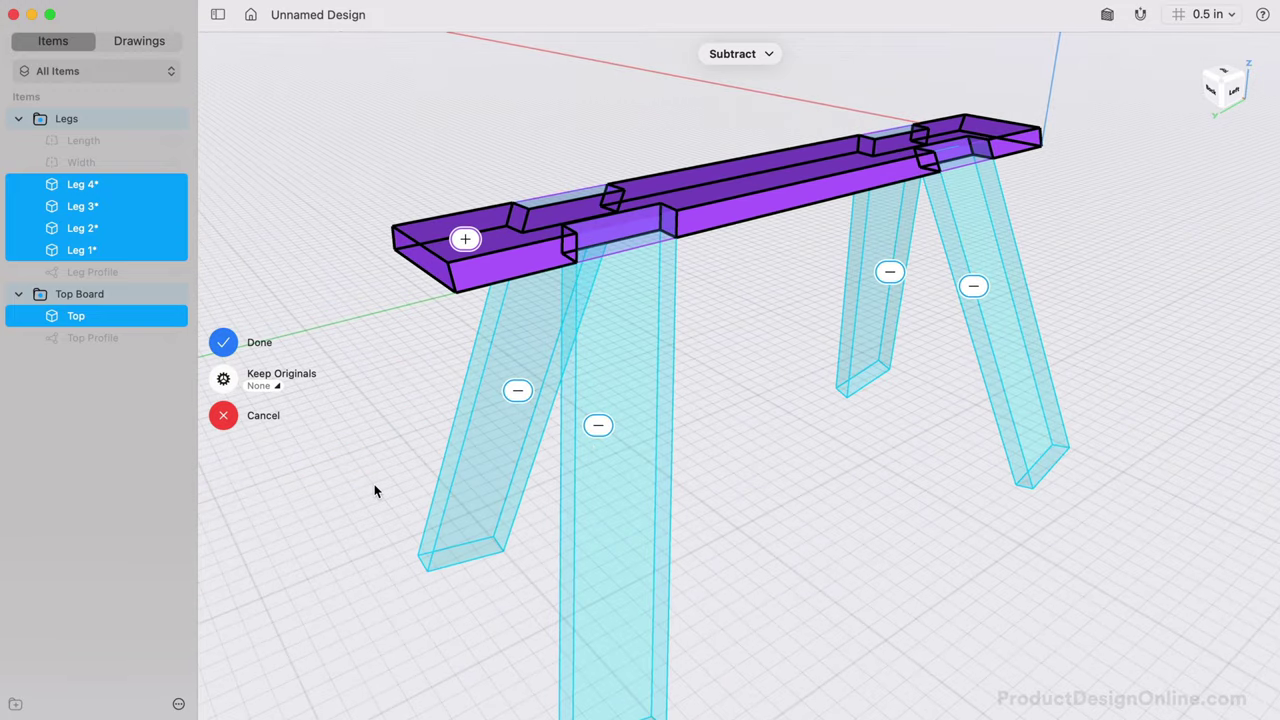
pyautogui.click(274, 386)
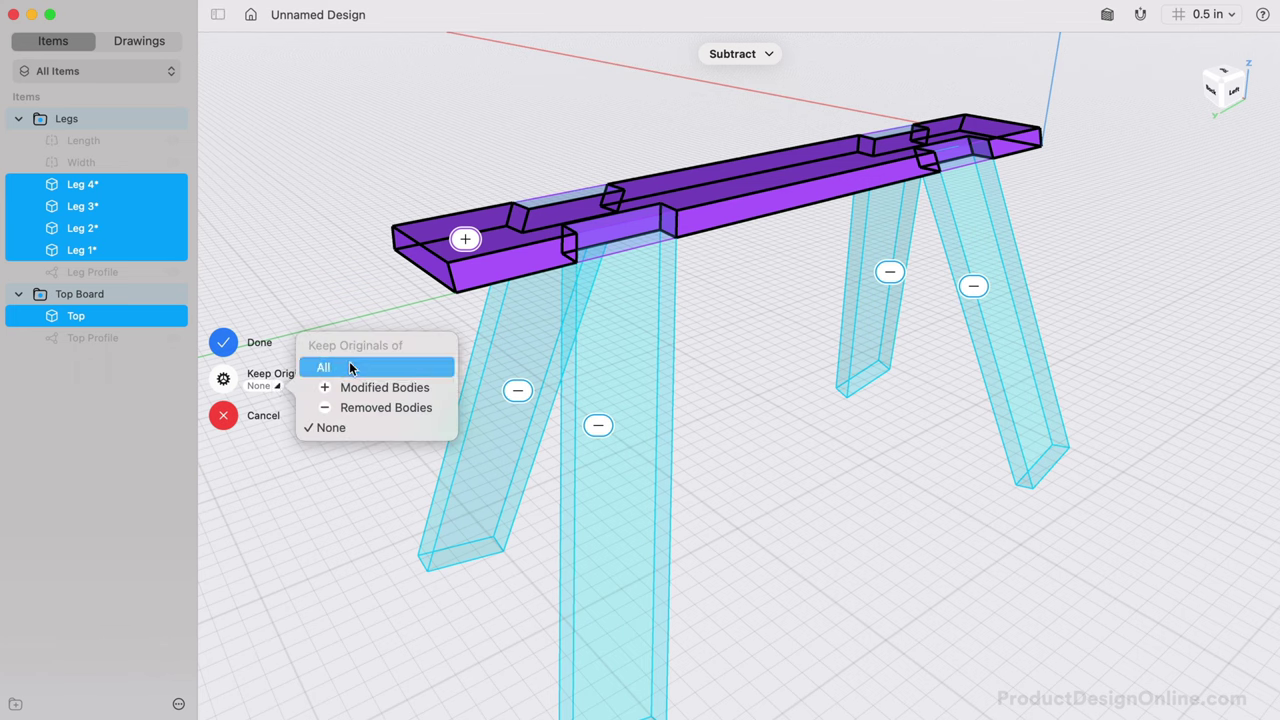
pyautogui.click(440, 413)
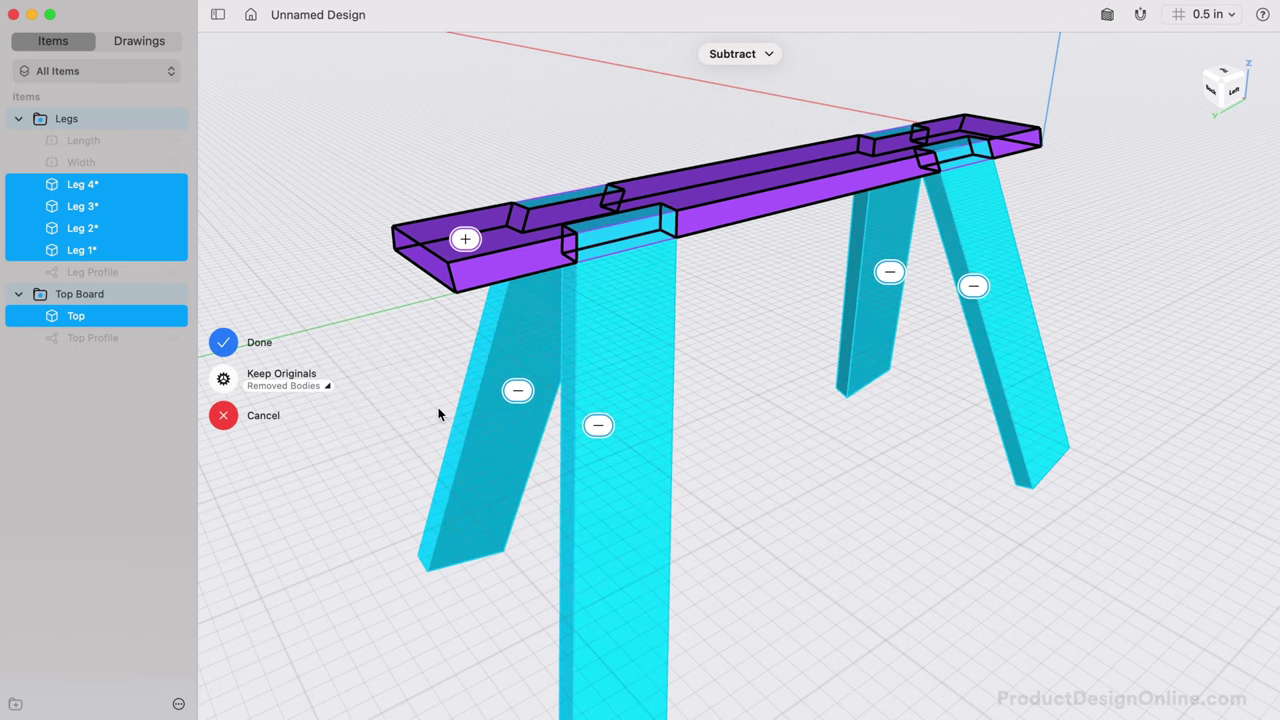
pyautogui.click(225, 347)
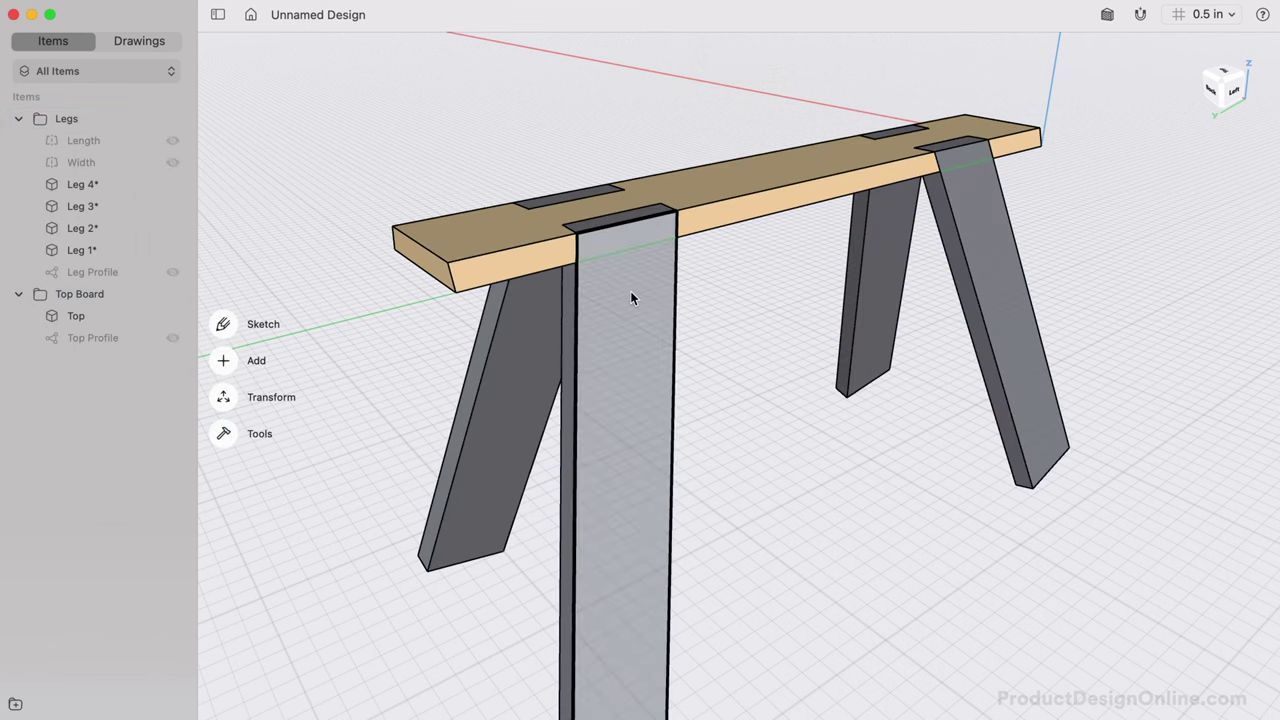
# Step: Examine the board's notch by hiding and reshowing Leg 1*, and inspect the legs' lower ends from below
pyautogui.hscroll(-5, 631, 298)
pyautogui.hscroll(5, 631, 298)
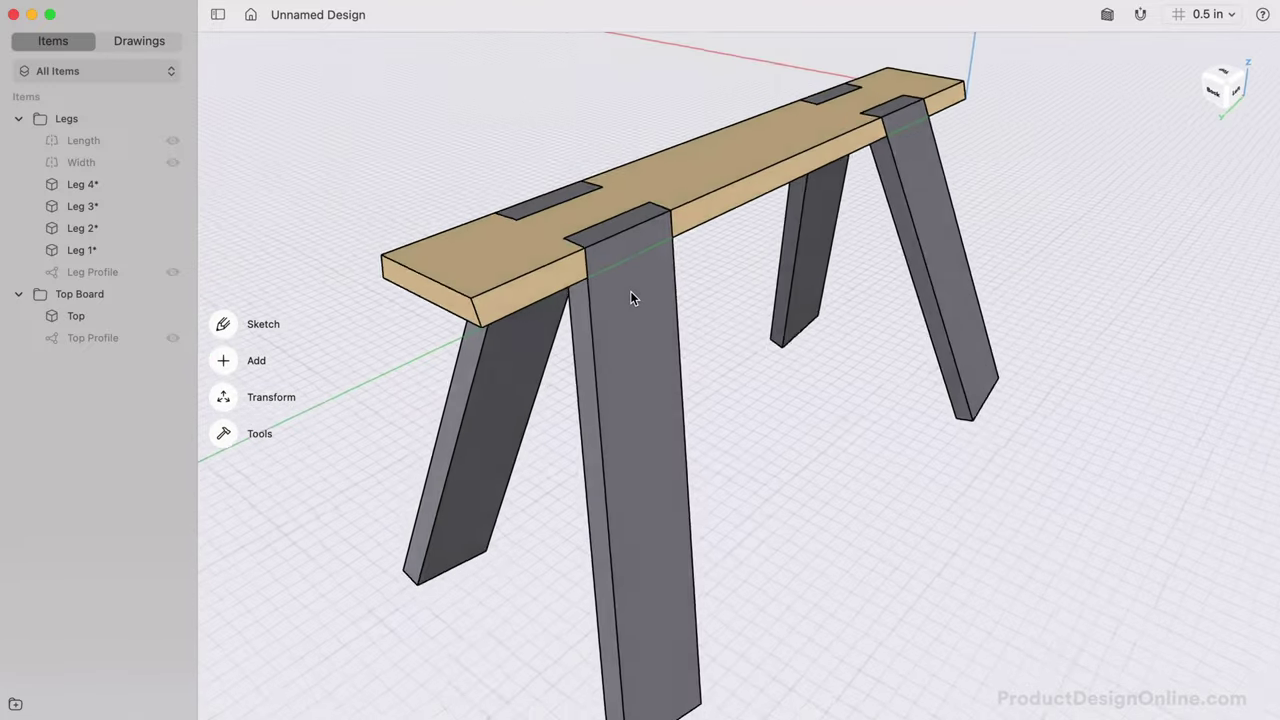
pyautogui.scroll(-3, 630, 291)
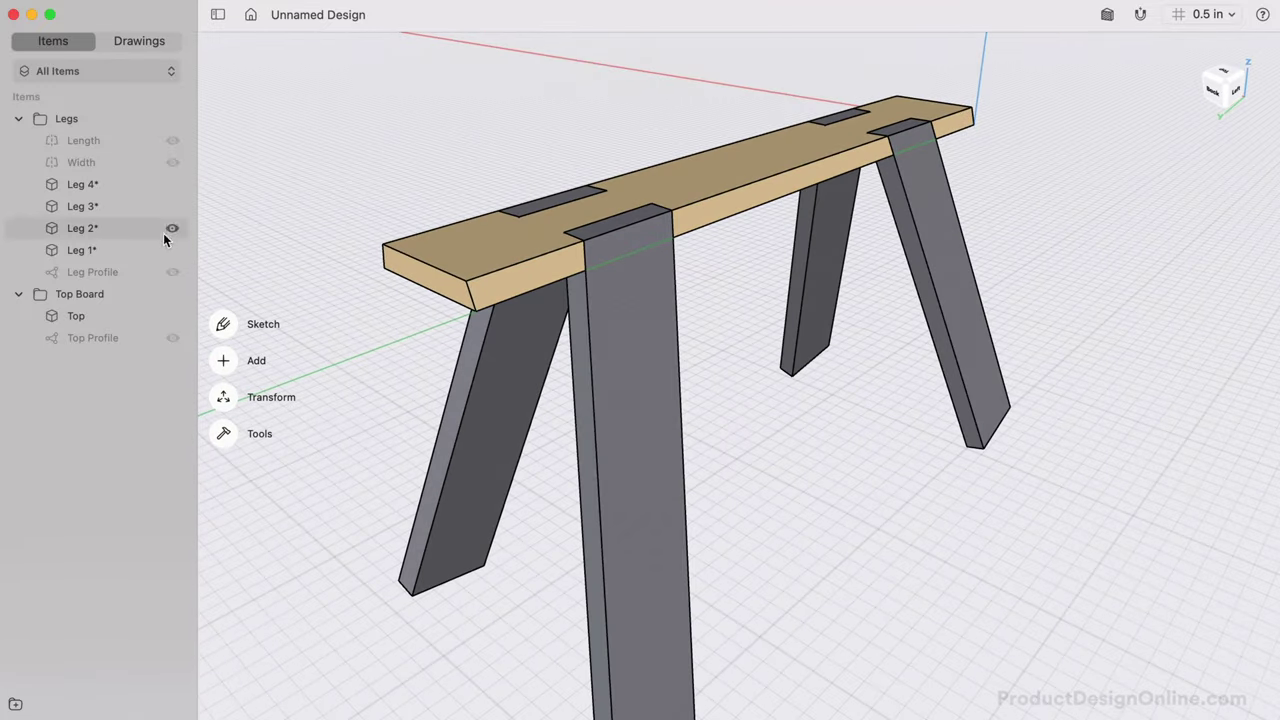
pyautogui.click(172, 250)
pyautogui.click(172, 250)
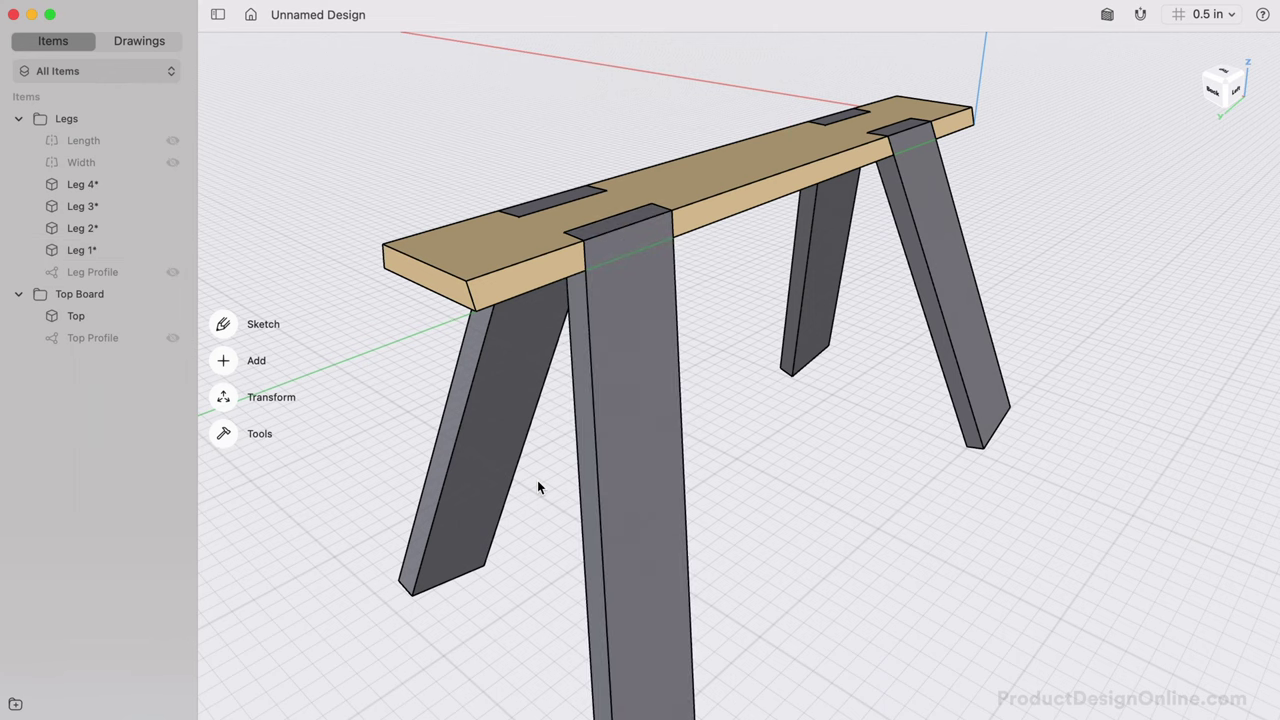
pyautogui.scroll(-2, 537, 487)
pyautogui.scroll(-8, 537, 487)
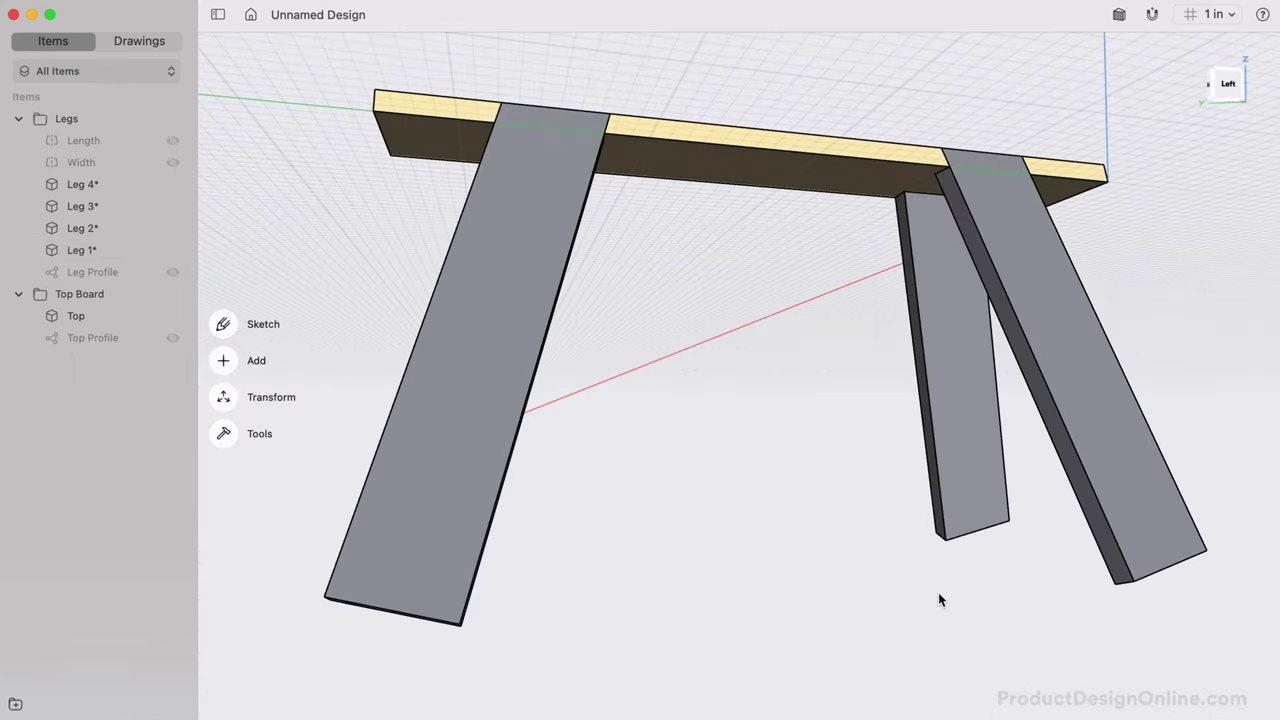
pyautogui.scroll(-4, 938, 592)
pyautogui.scroll(8, 873, 568)
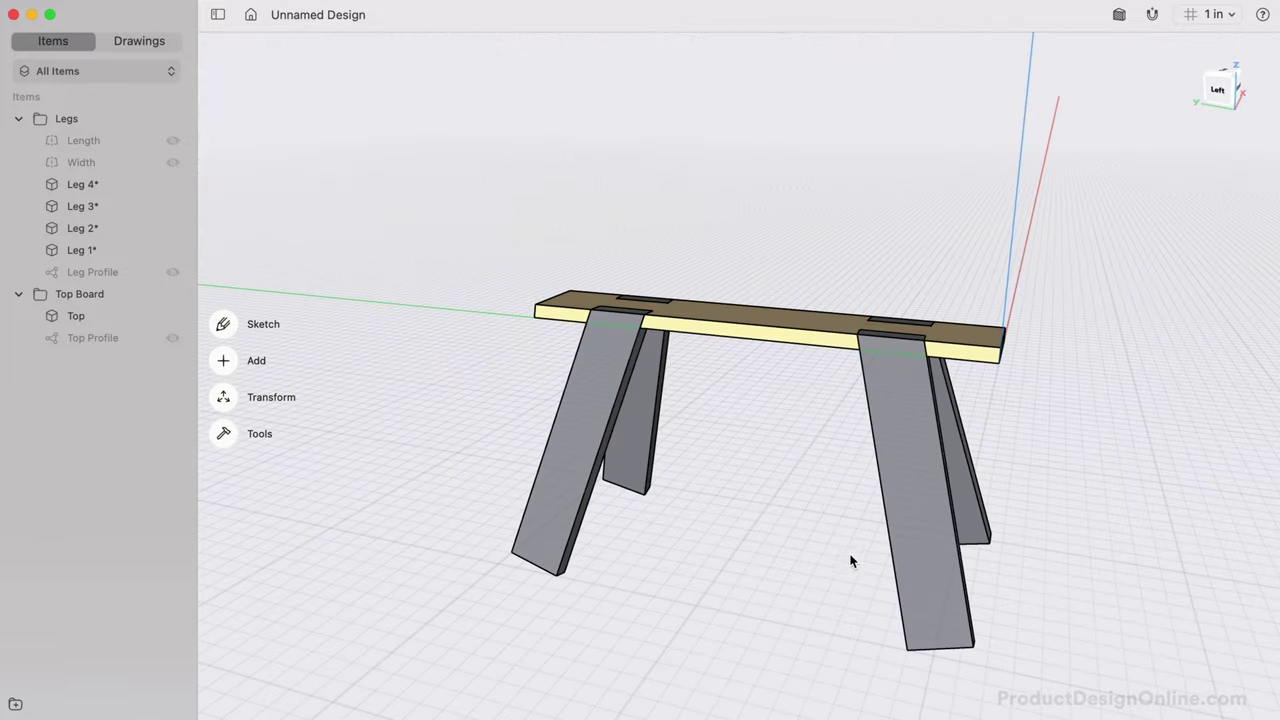
# Step: Add a construction plane offset -26 in from the top board's upper face
pyautogui.keyDown('shift'); pyautogui.scroll(-5, 824, 531); pyautogui.keyUp('shift')
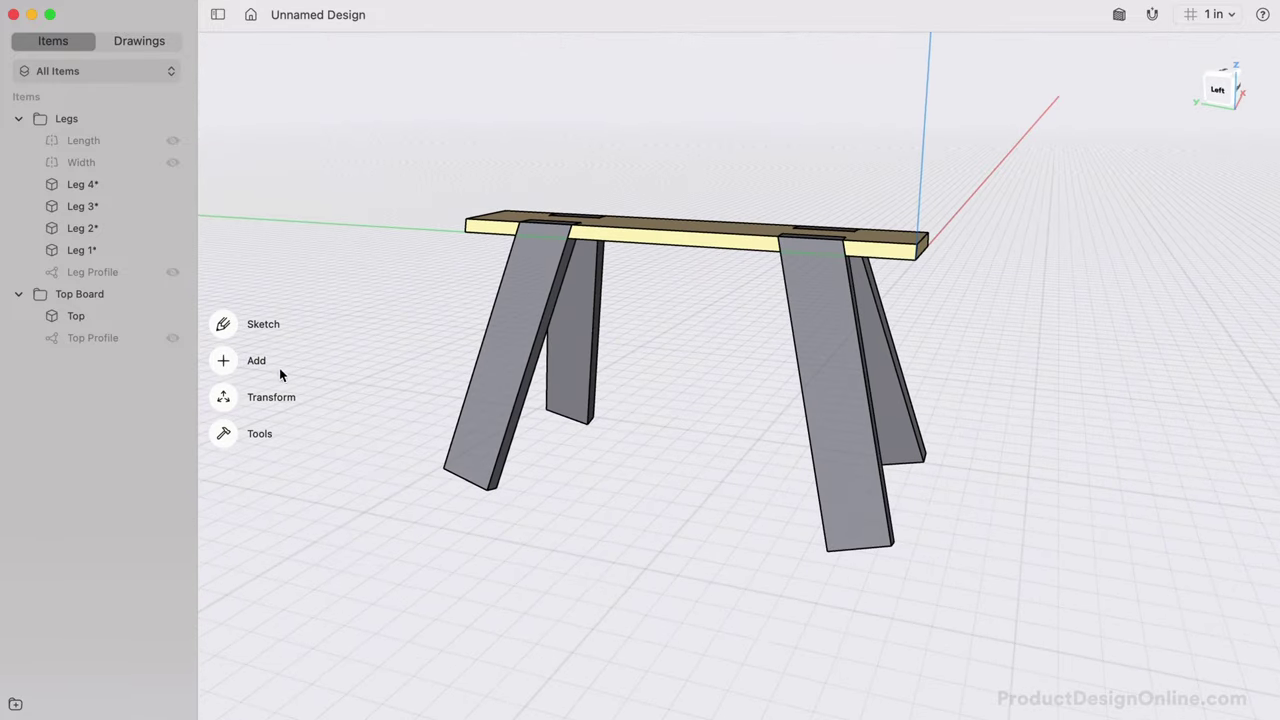
pyautogui.click(224, 361)
pyautogui.click(221, 343)
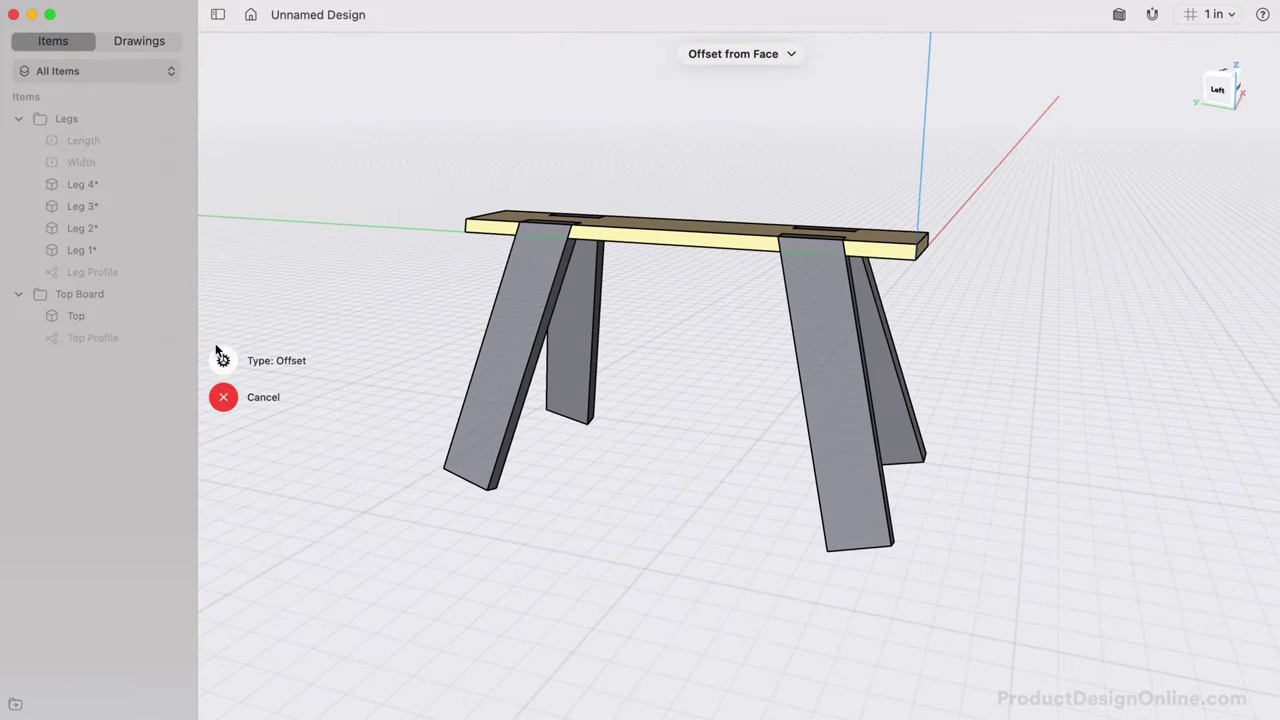
pyautogui.scroll(5, 674, 361)
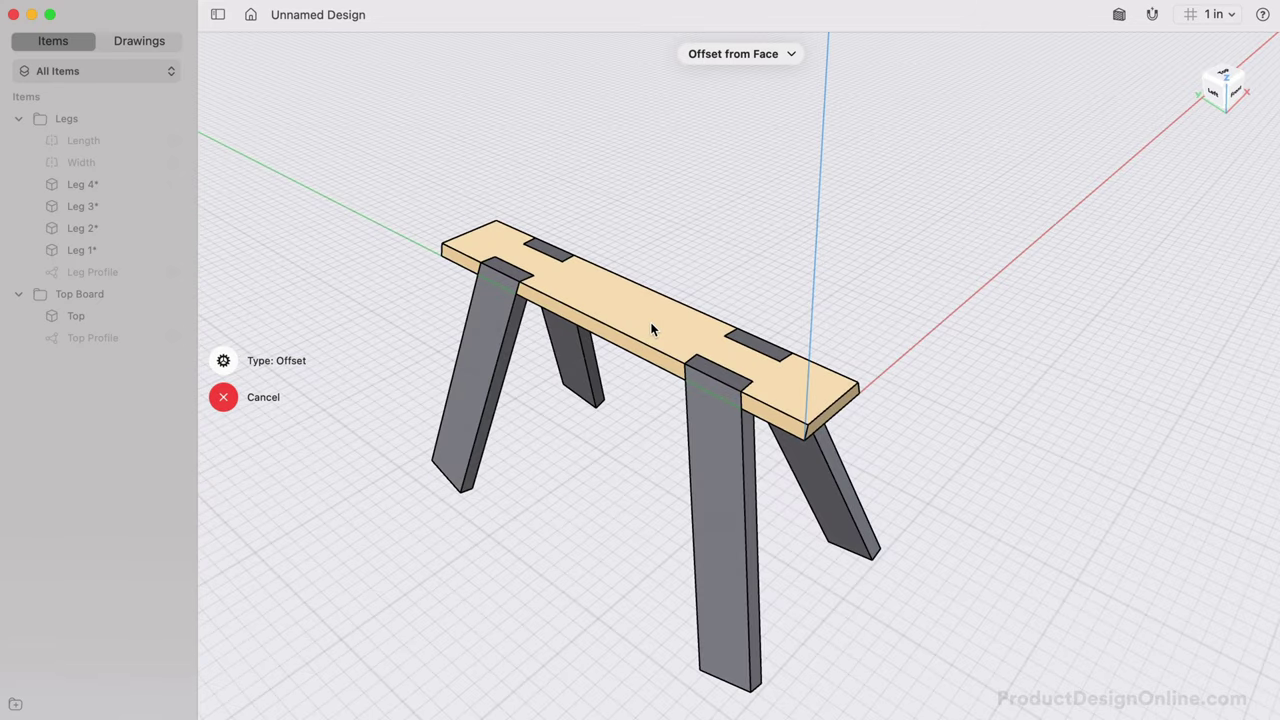
pyautogui.scroll(-5, 651, 322)
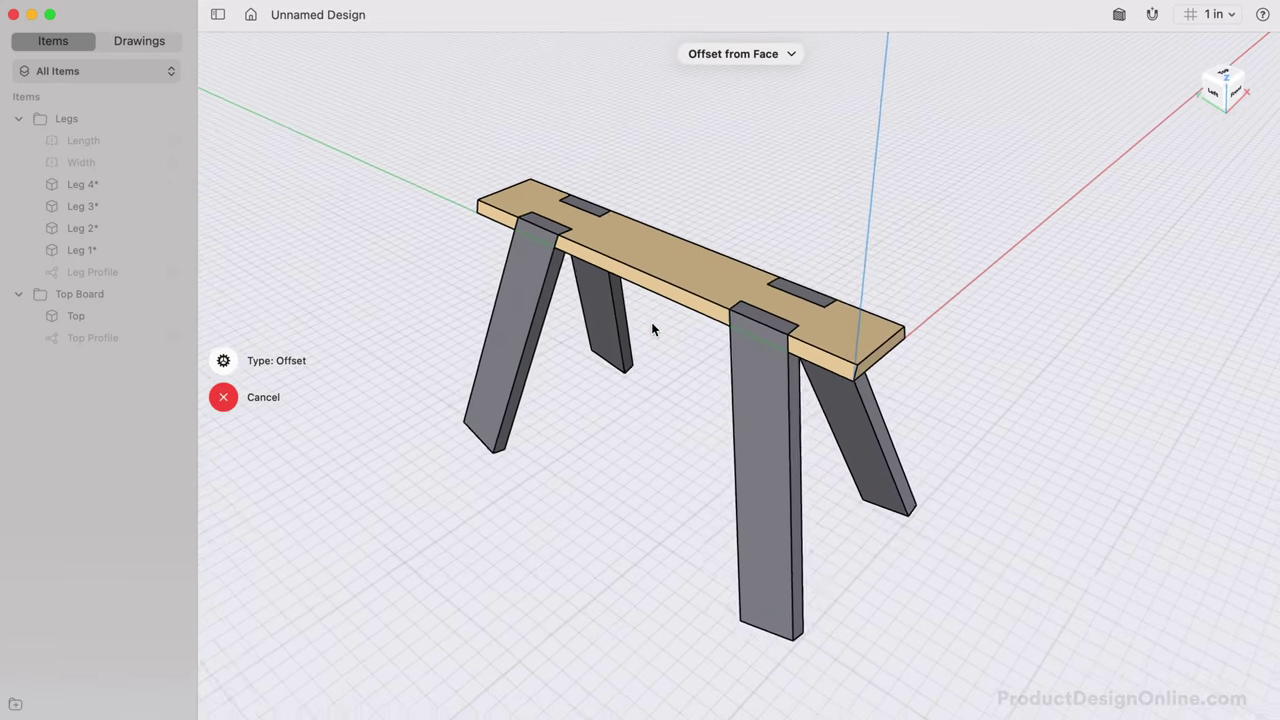
pyautogui.click(691, 258)
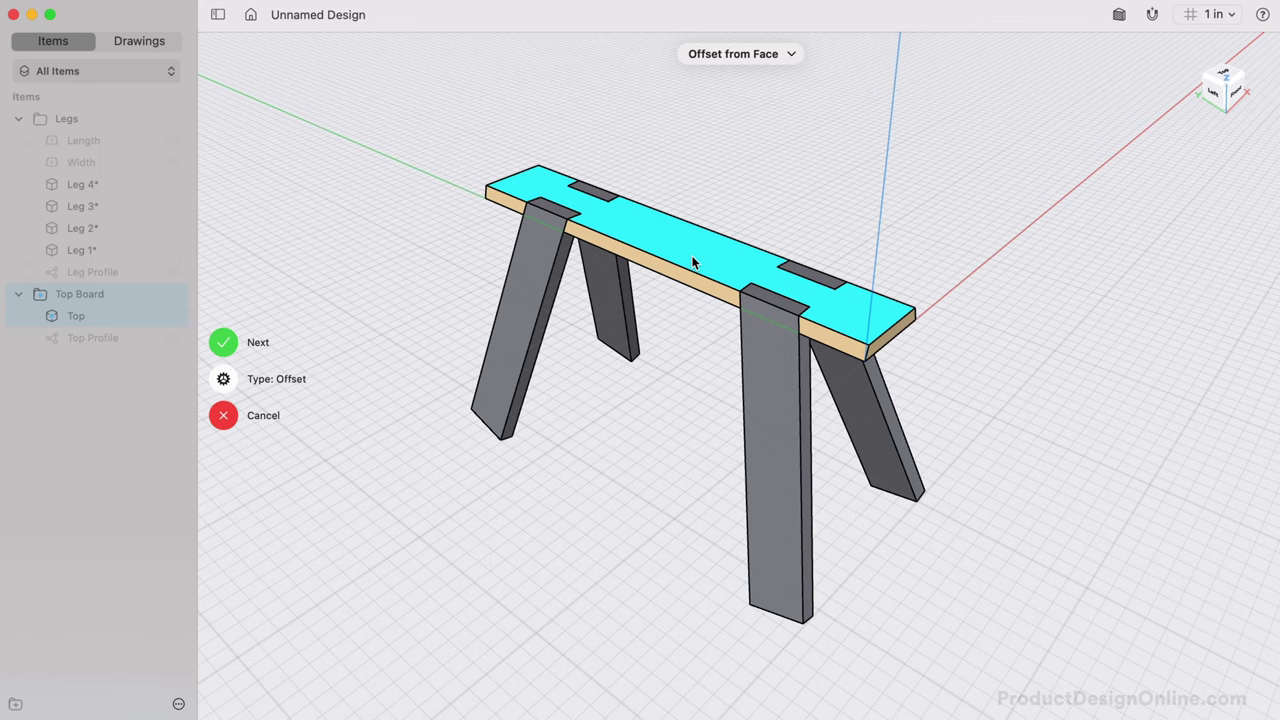
pyautogui.click(224, 343)
pyautogui.moveTo(668, 231); pyautogui.dragTo(660, 393)
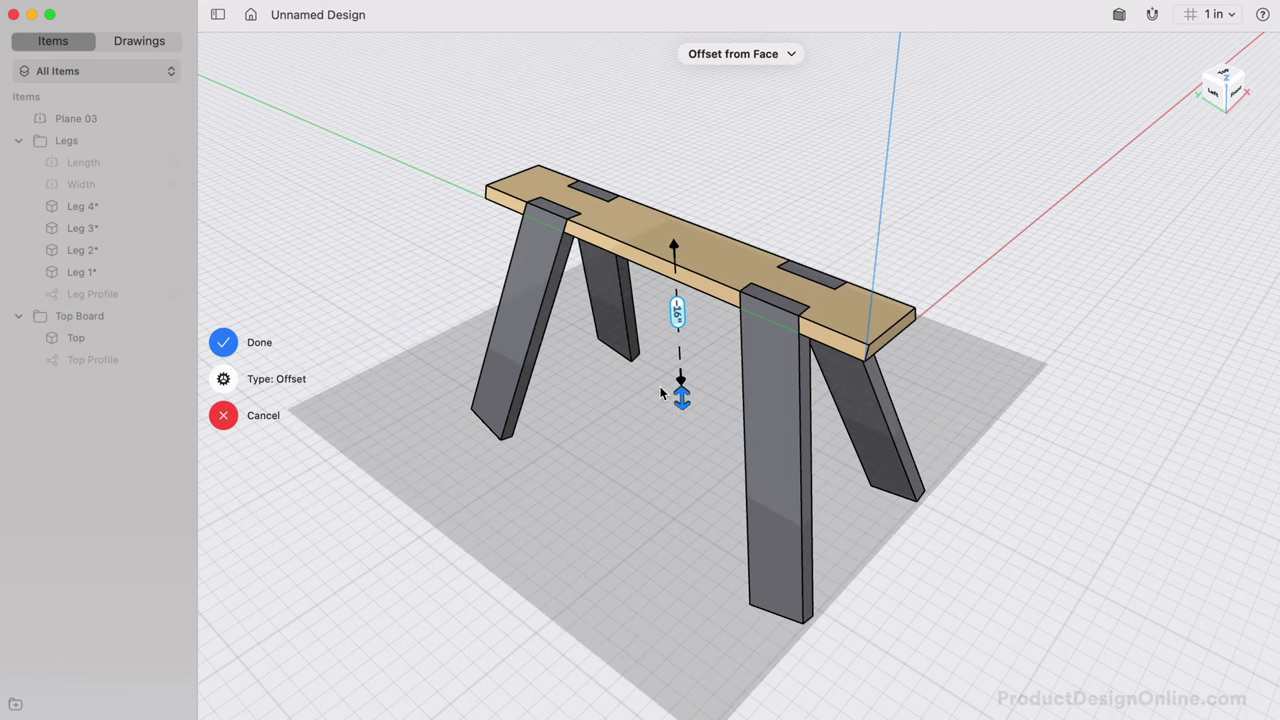
pyautogui.write('-26')
pyautogui.press('Return')
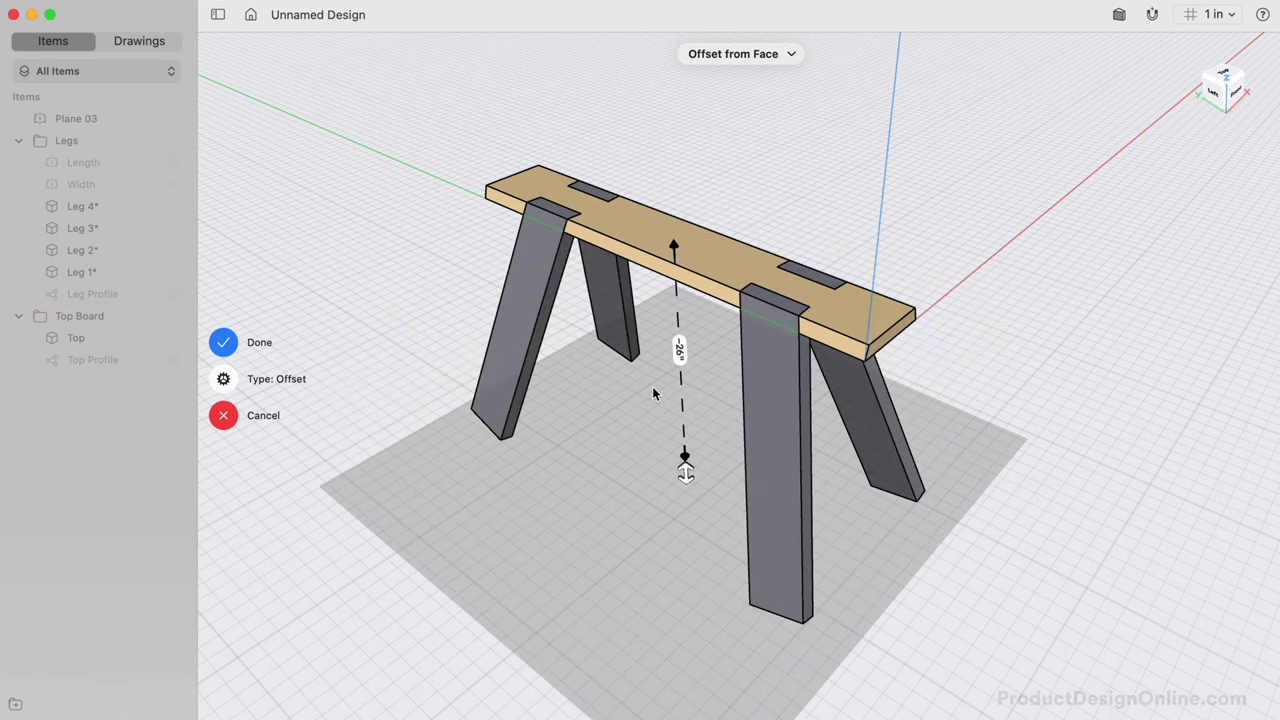
pyautogui.click(224, 342)
# Step: Extend the lower end faces of Leg 3* and a second leg past the new plane with Offset Face
pyautogui.scroll(10, 460, 420)
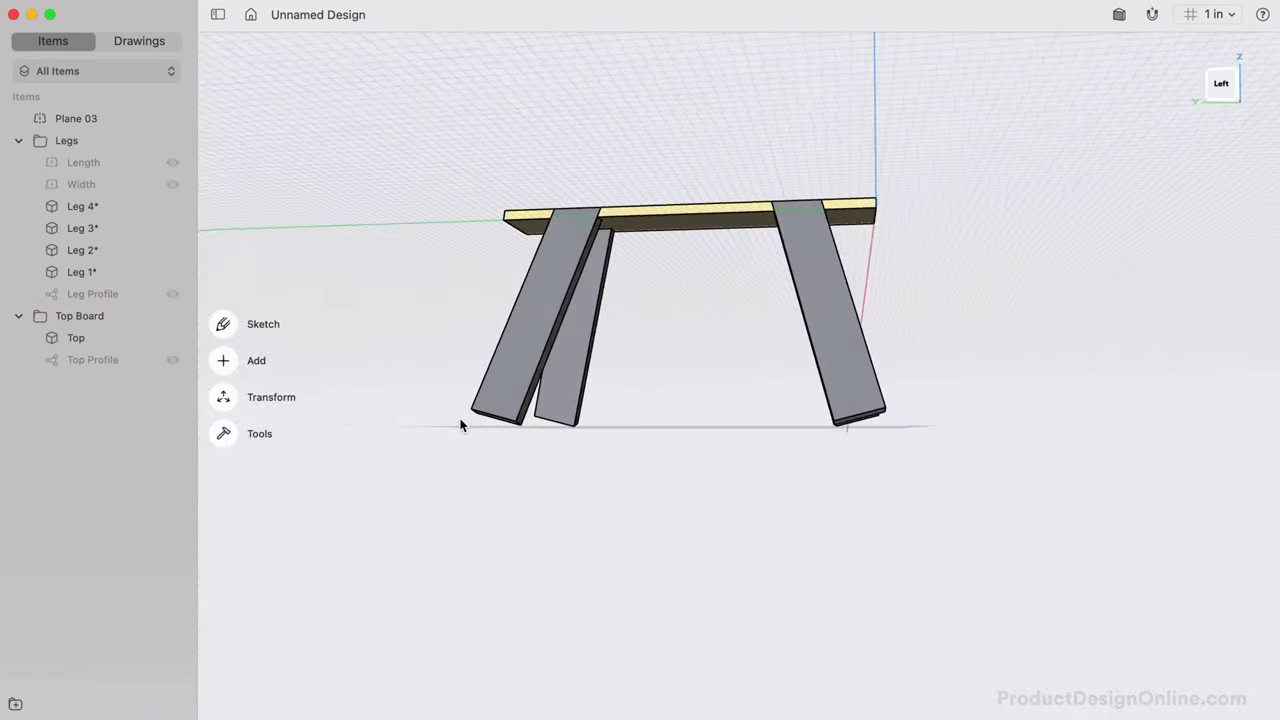
pyautogui.scroll(-5, 460, 425)
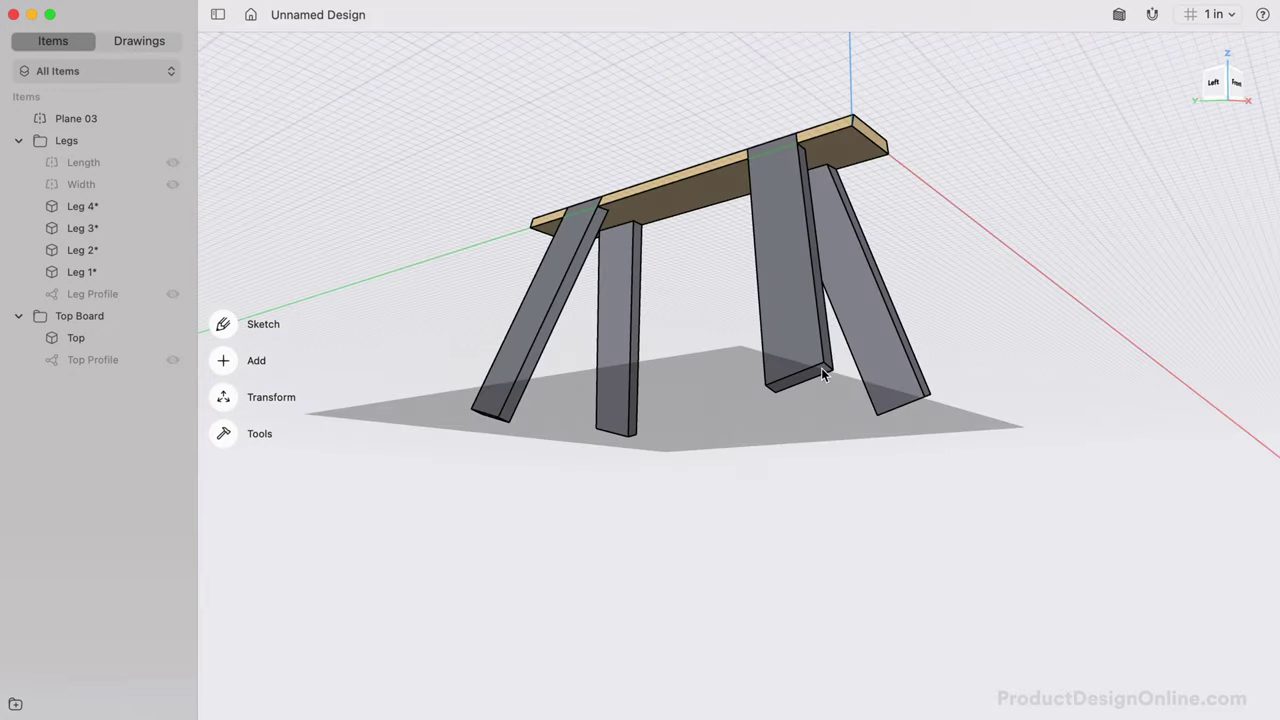
pyautogui.scroll(5, 822, 374)
pyautogui.click(770, 390)
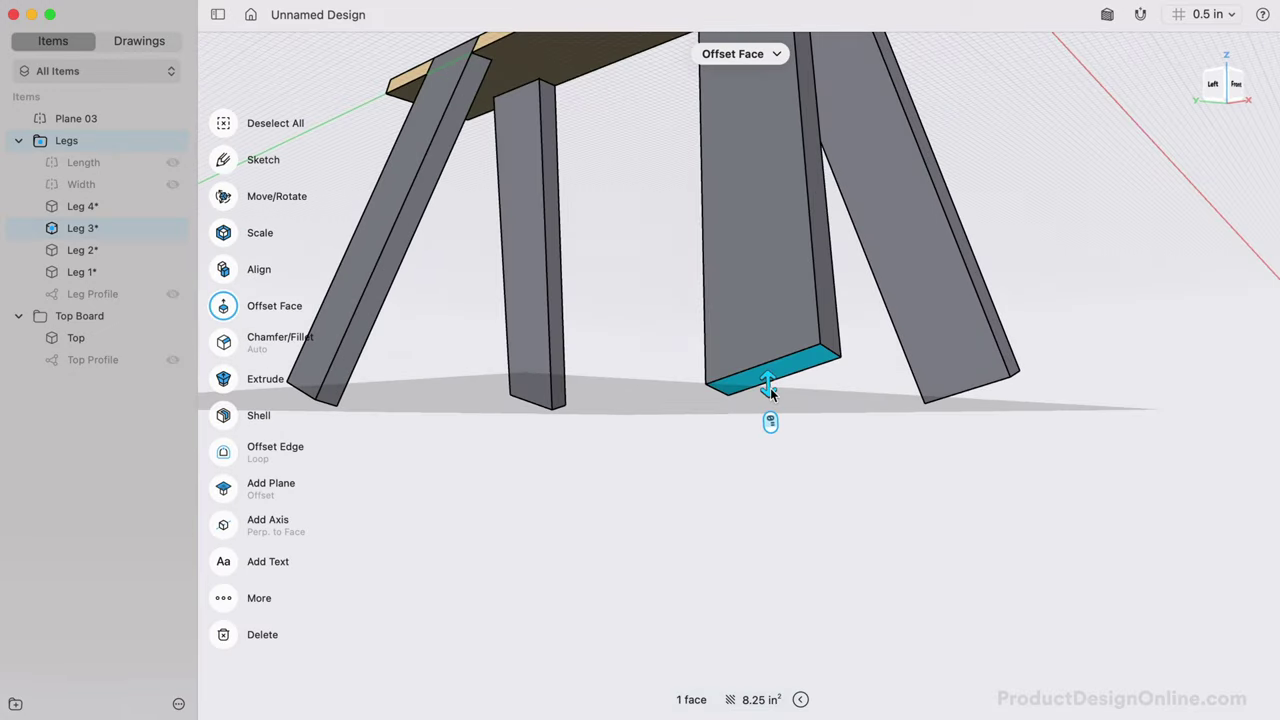
pyautogui.moveTo(770, 392); pyautogui.dragTo(772, 468)
pyautogui.hscroll(10, 966, 500)
pyautogui.click(895, 320)
pyautogui.moveTo(895, 320); pyautogui.dragTo(903, 451)
pyautogui.click(888, 511)
# Step: Offset the bottom face of Leg 2* outward about 3.5 in and extend the last remaining leg past the plane as well
pyautogui.hscroll(10, 887, 511)
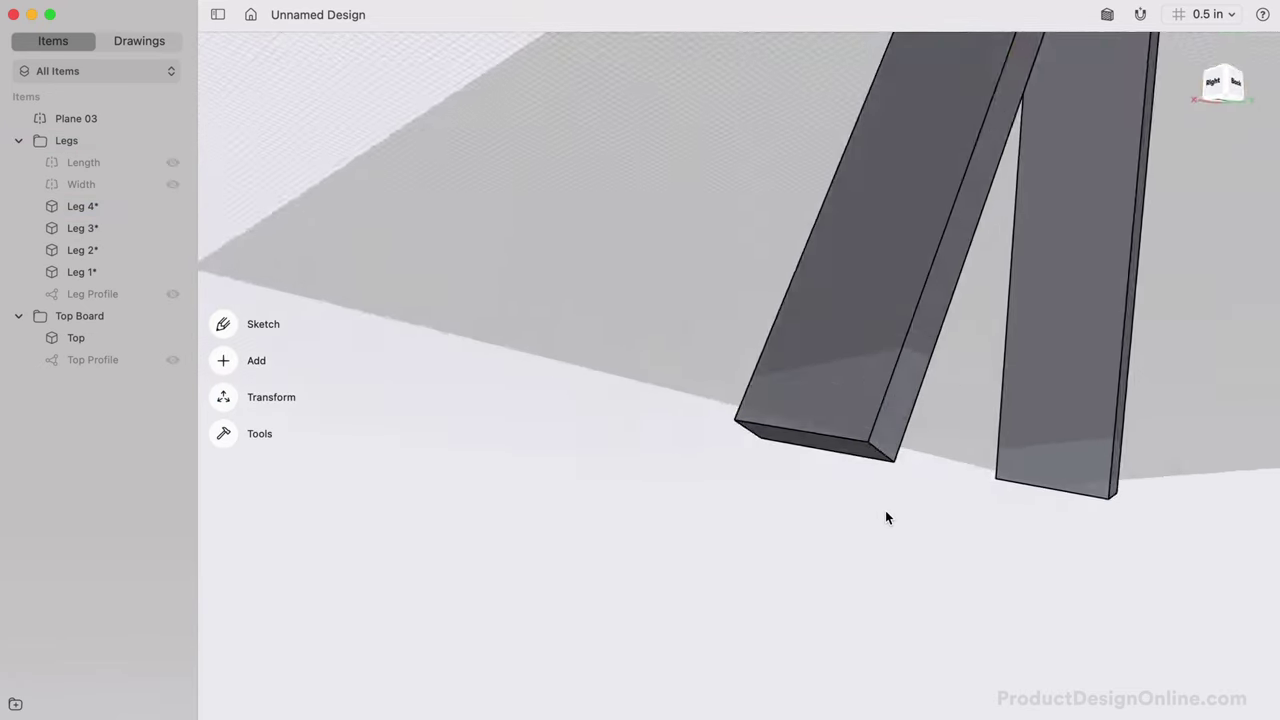
pyautogui.scroll(-5, 885, 512)
pyautogui.scroll(-5, 786, 455)
pyautogui.click(527, 427)
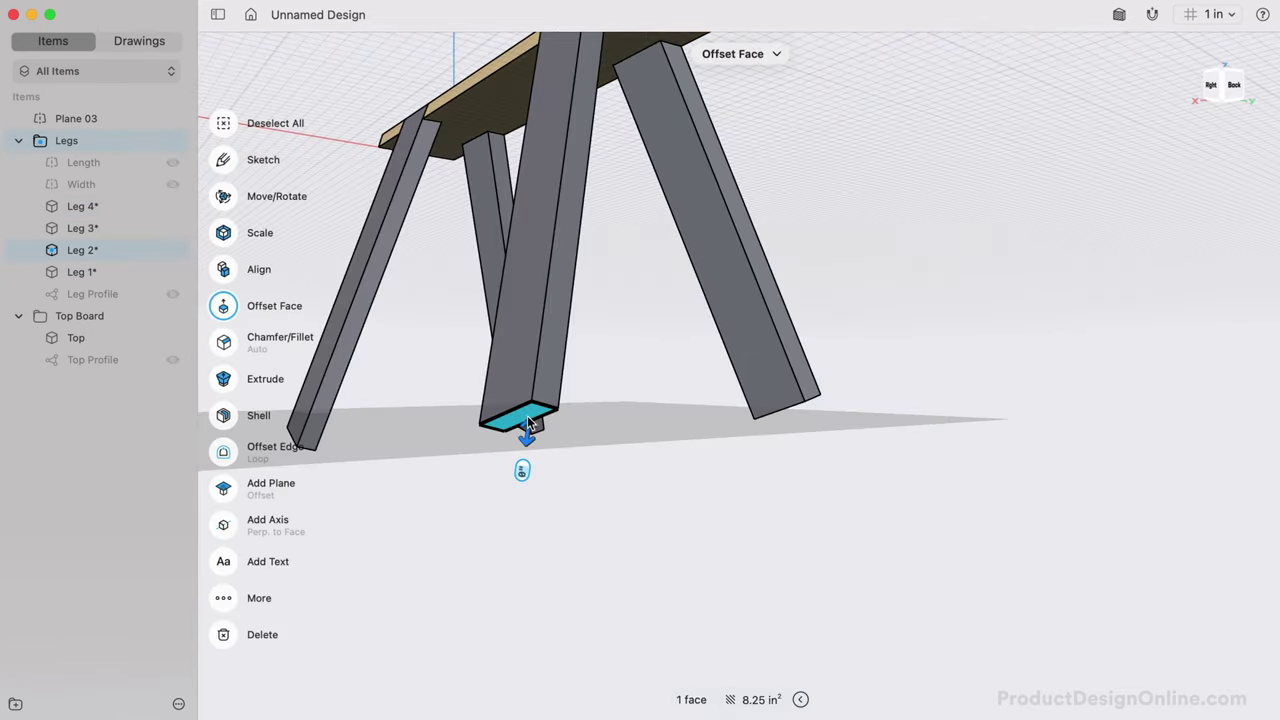
pyautogui.moveTo(527, 430); pyautogui.dragTo(526, 513)
pyautogui.hscroll(-10, 812, 464)
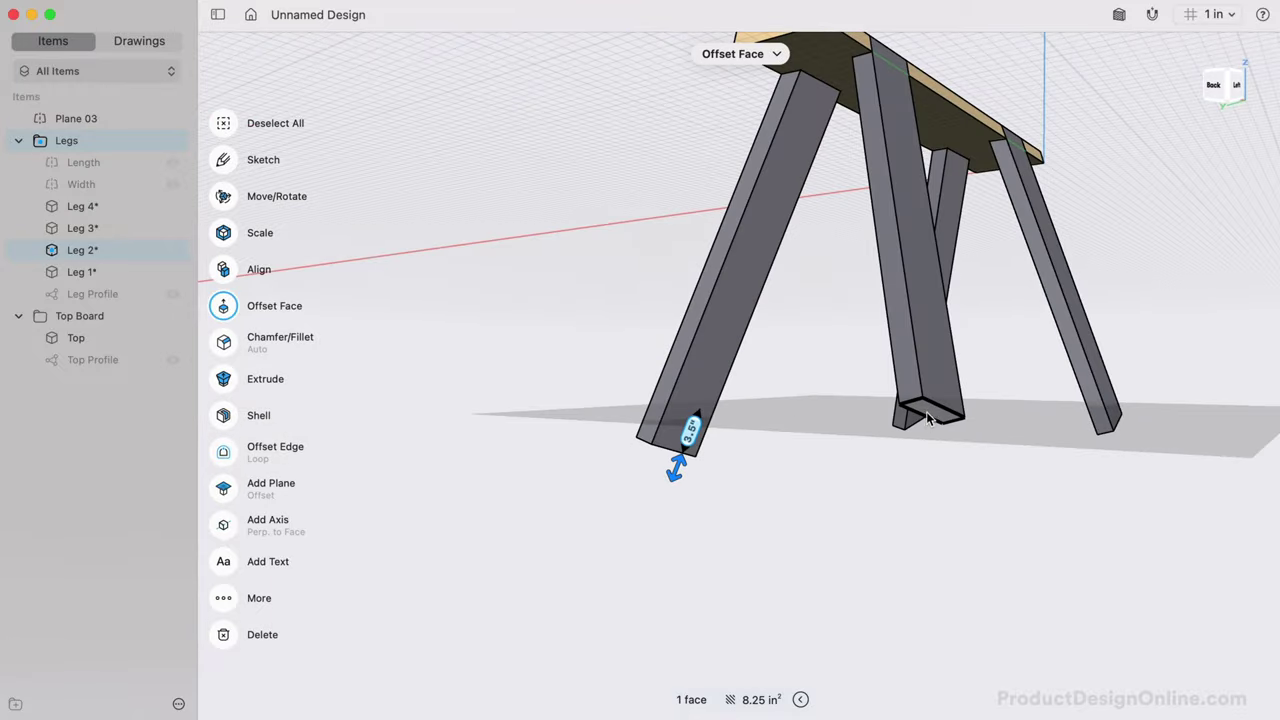
pyautogui.click(928, 418)
pyautogui.moveTo(931, 433); pyautogui.dragTo(934, 490)
# Step: Split all four leg bodies with Plane 03 using Split Body, with Keep Originals off
pyautogui.write('sp')
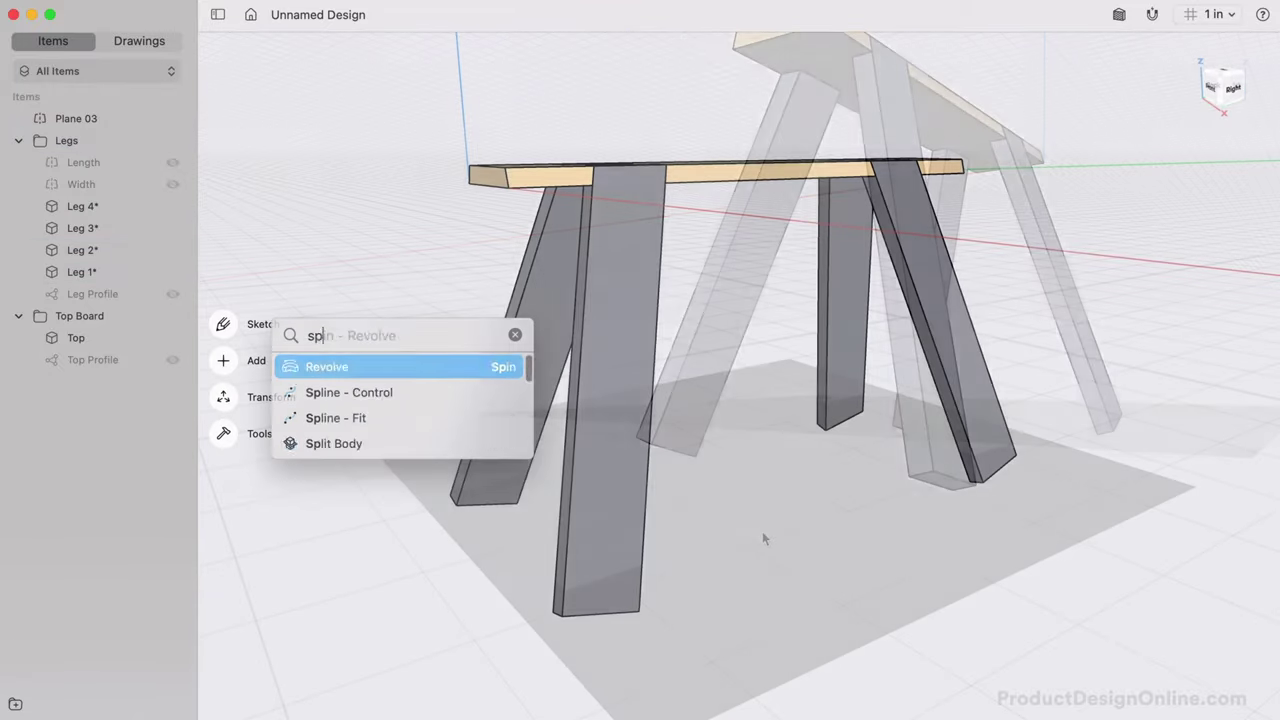
pyautogui.write('lit')
pyautogui.press('Return')
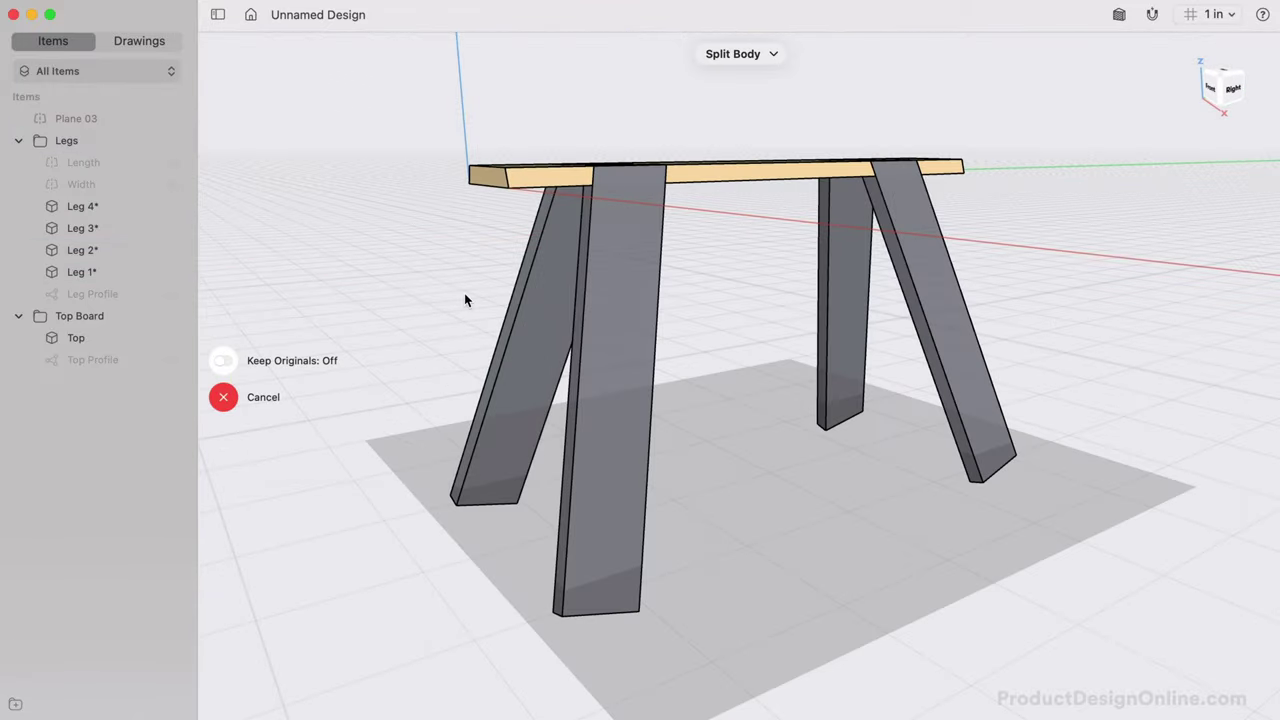
pyautogui.click(534, 294)
pyautogui.click(602, 289)
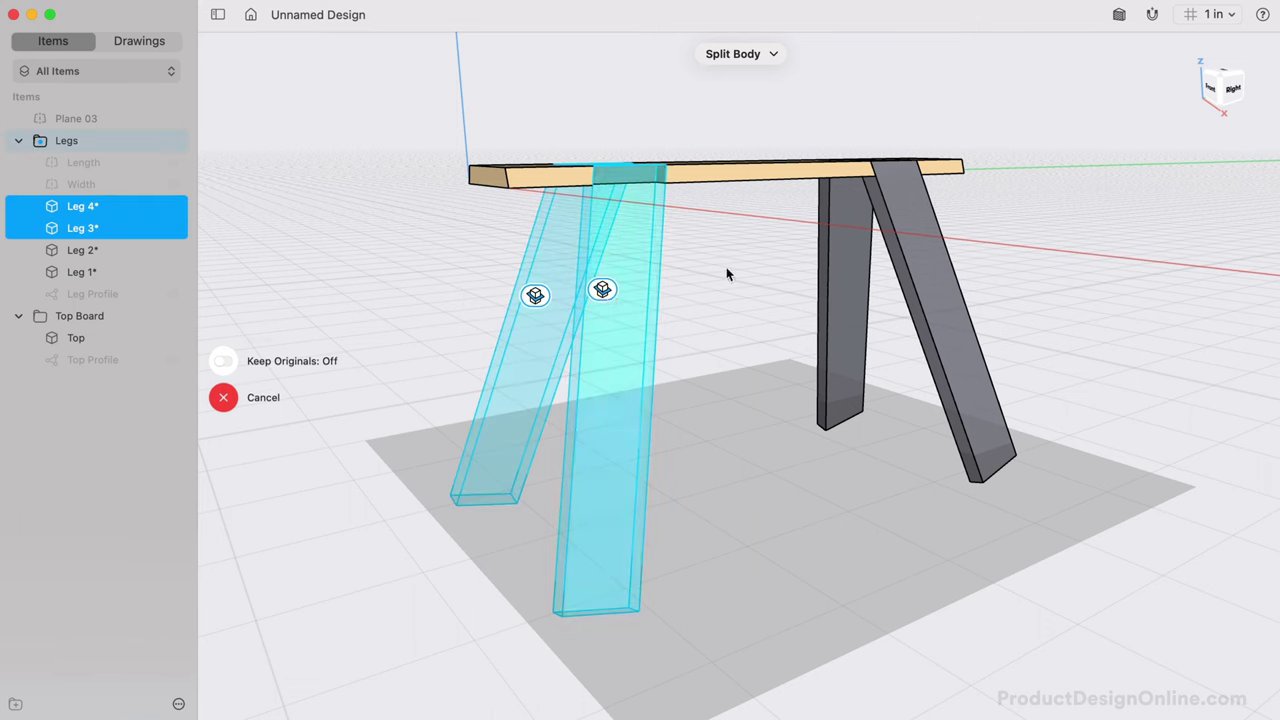
pyautogui.click(851, 253)
pyautogui.click(920, 266)
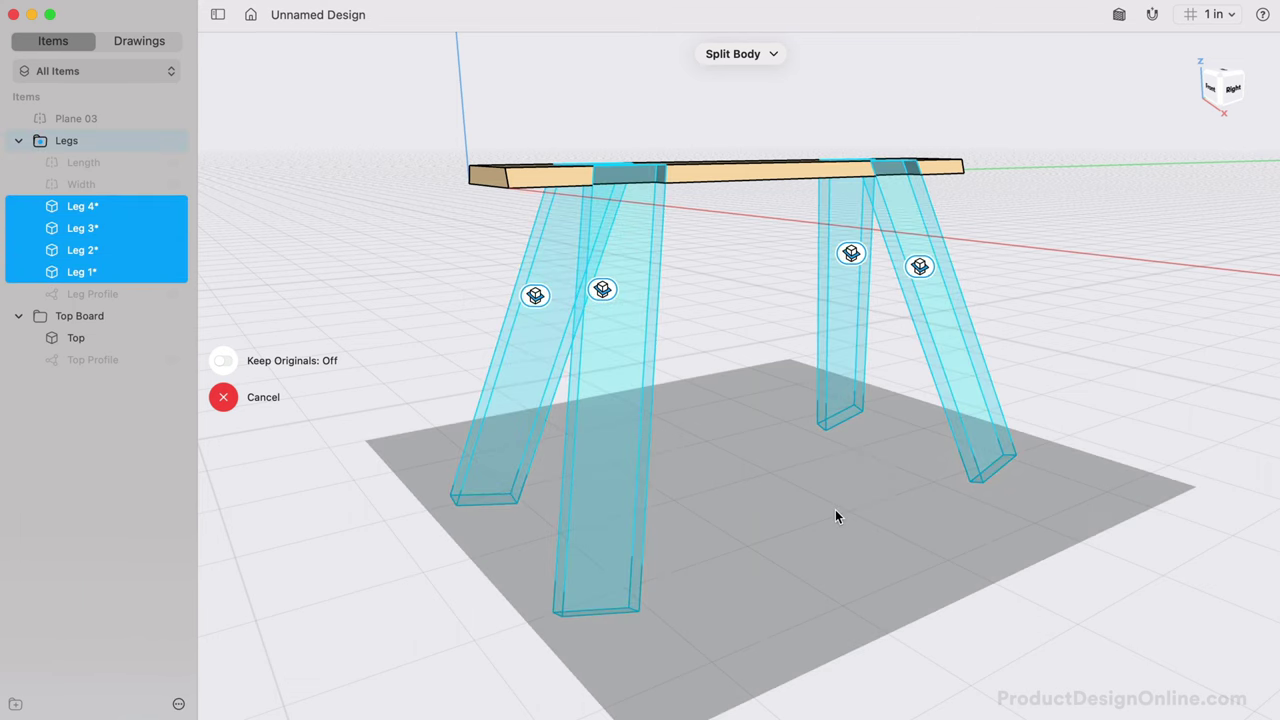
pyautogui.click(835, 514)
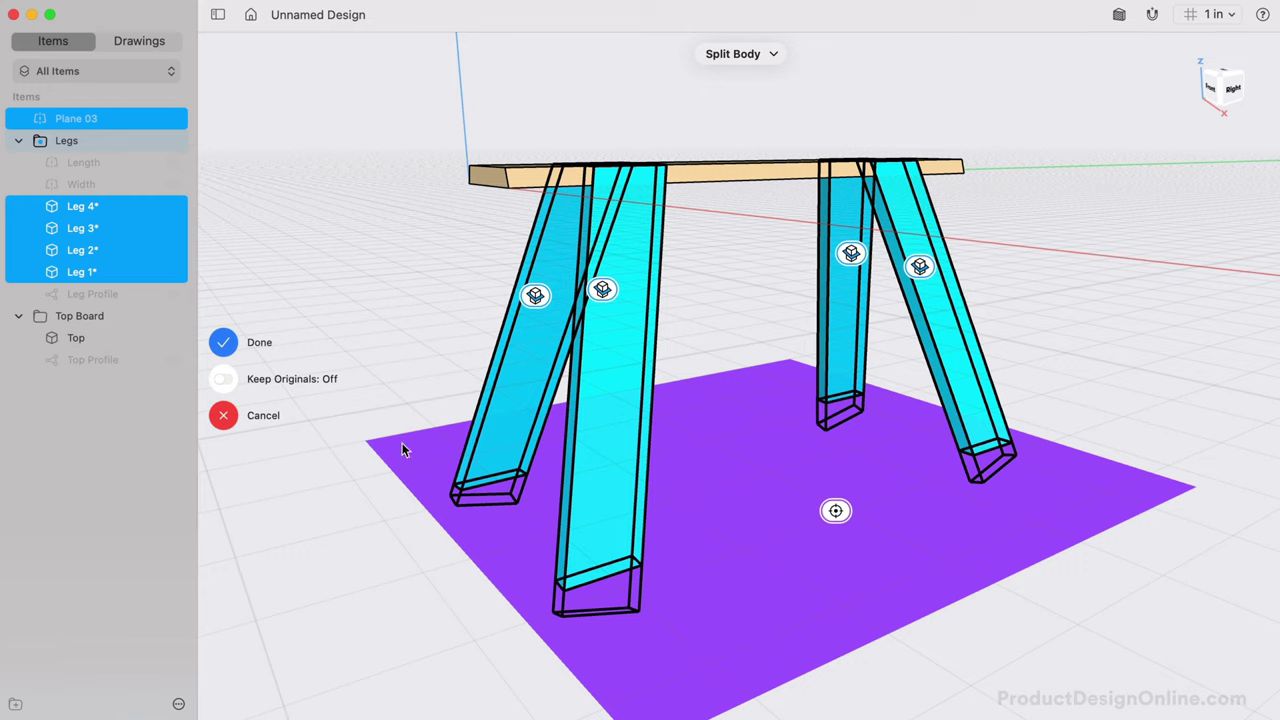
pyautogui.click(228, 341)
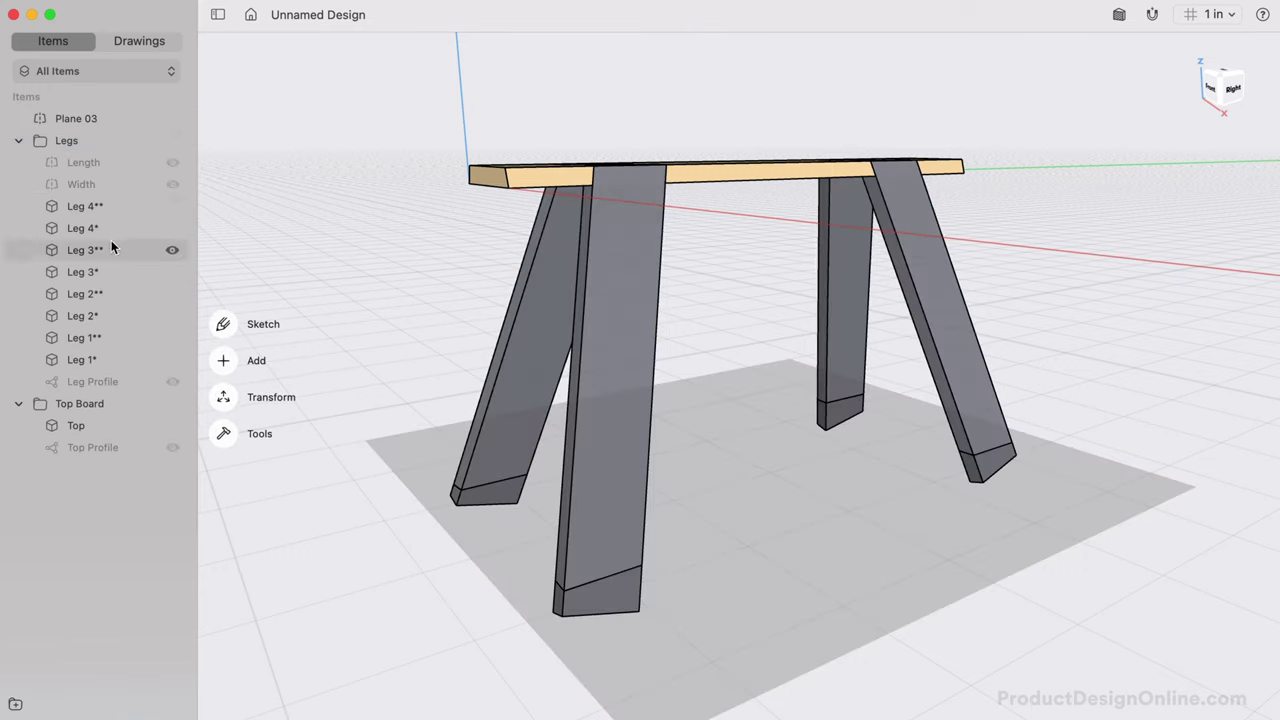
# Step: Delete the four cut-off leg ends below the plane, Leg 1** to Leg 4**, and hide Plane 03
pyautogui.click(92, 207)
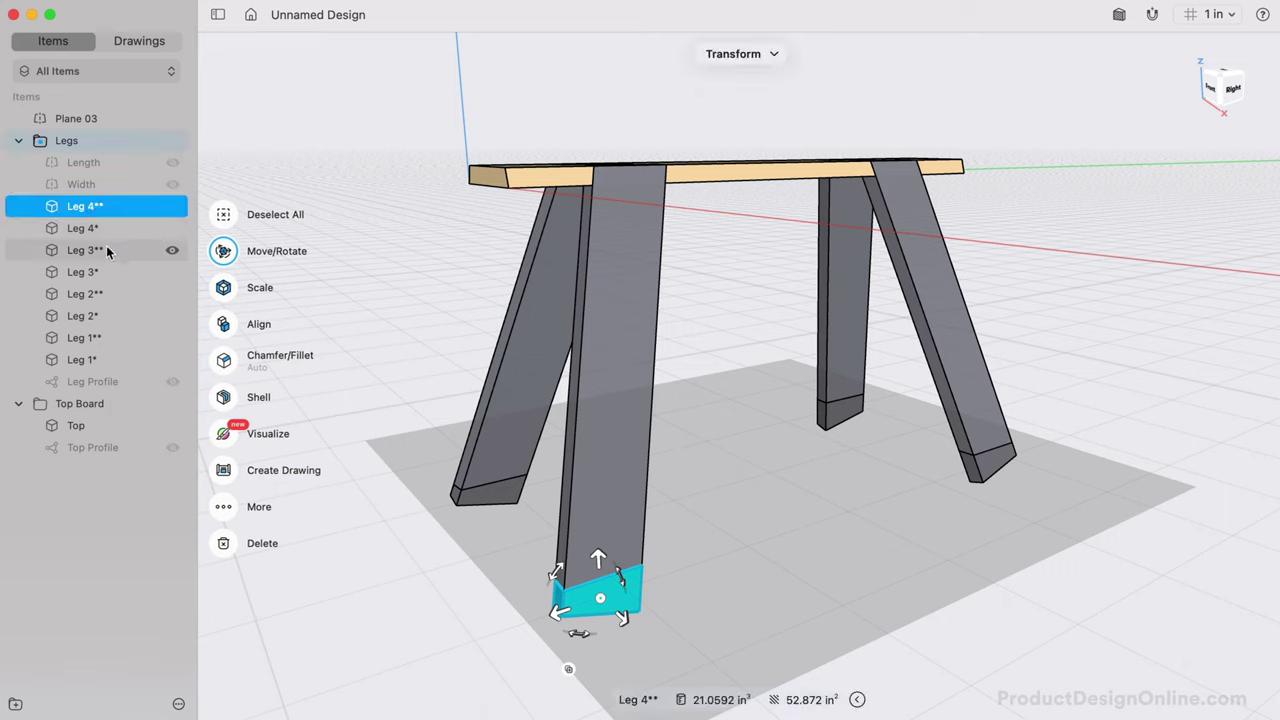
pyautogui.click(106, 250)
pyautogui.click(110, 293)
pyautogui.click(114, 338)
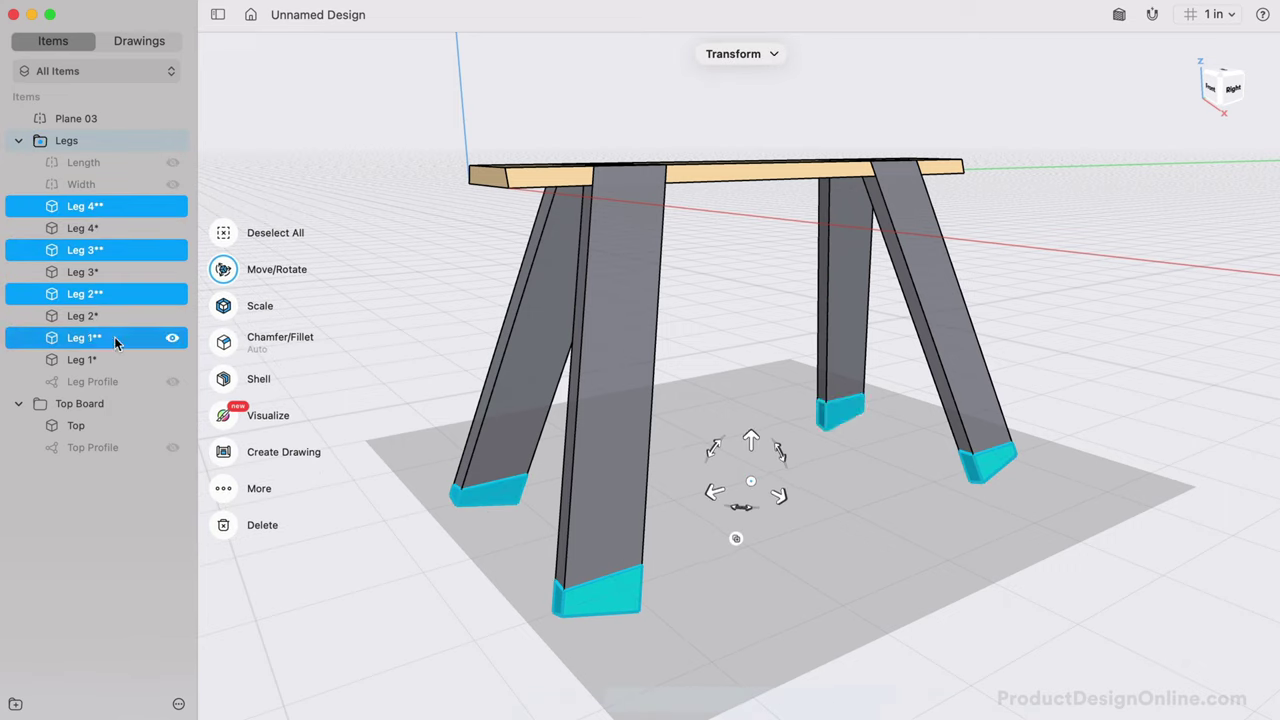
pyautogui.press('Delete')
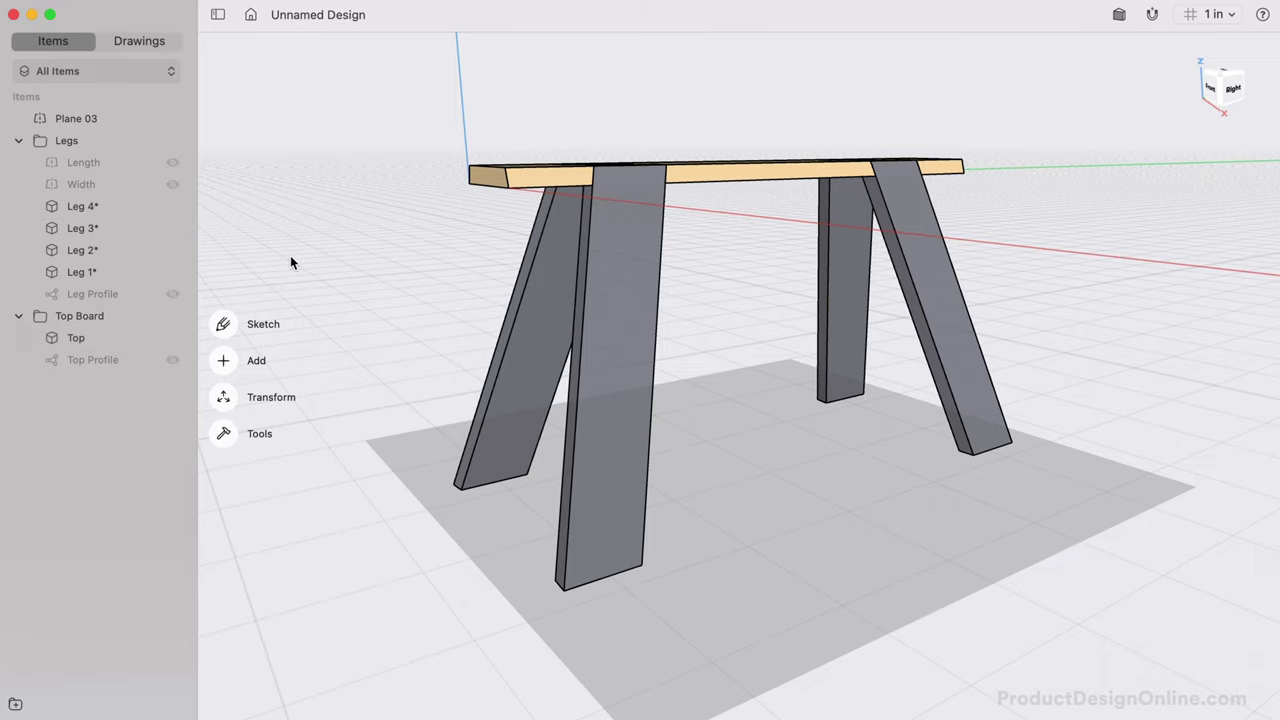
pyautogui.scroll(-5, 378, 304)
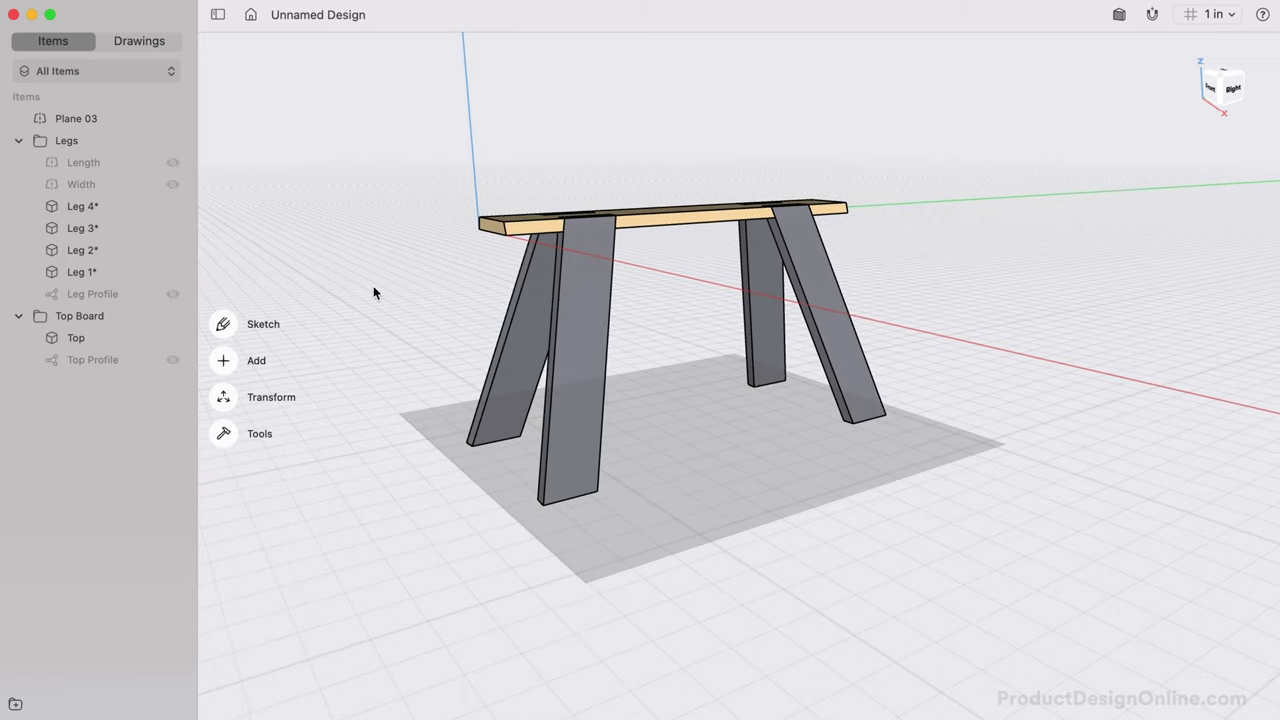
pyautogui.click(172, 119)
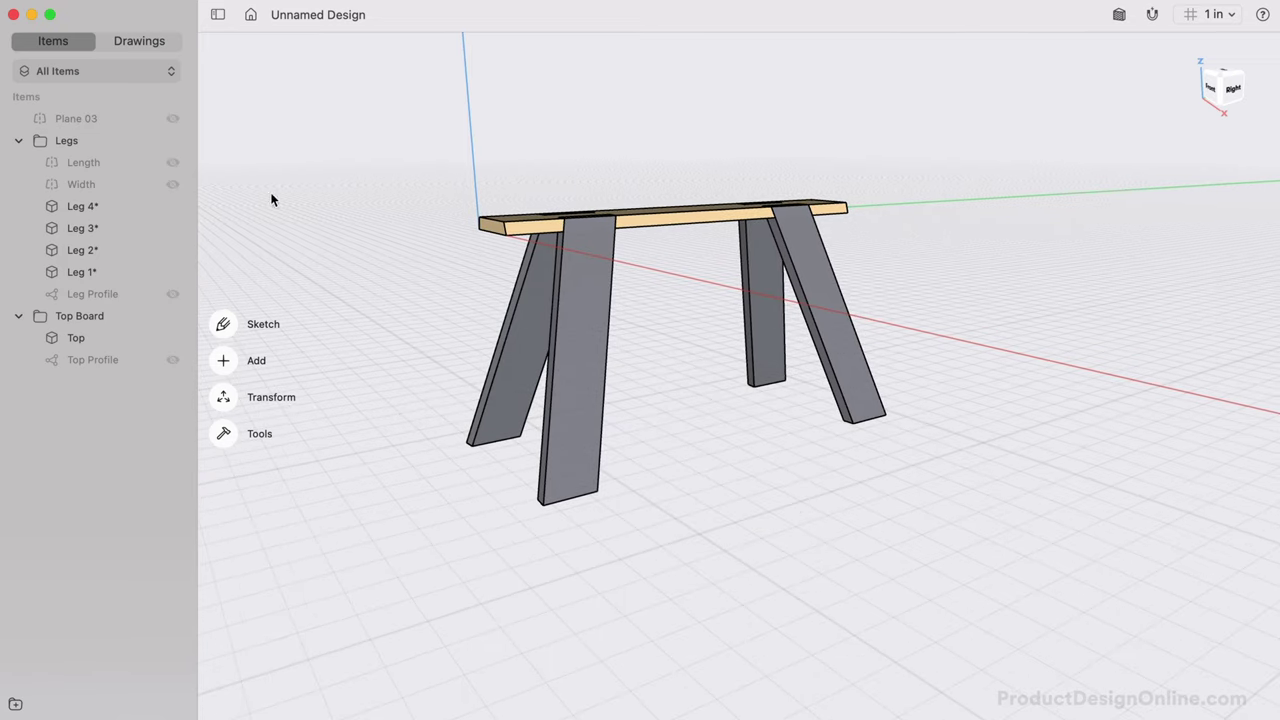
# Step: Sketch a closed four-sided brace outline on a leg's outer face, spanning both legs' outer edges, about 8 in high and 36.3 in along its upper edge
pyautogui.hscroll(5, 364, 316)
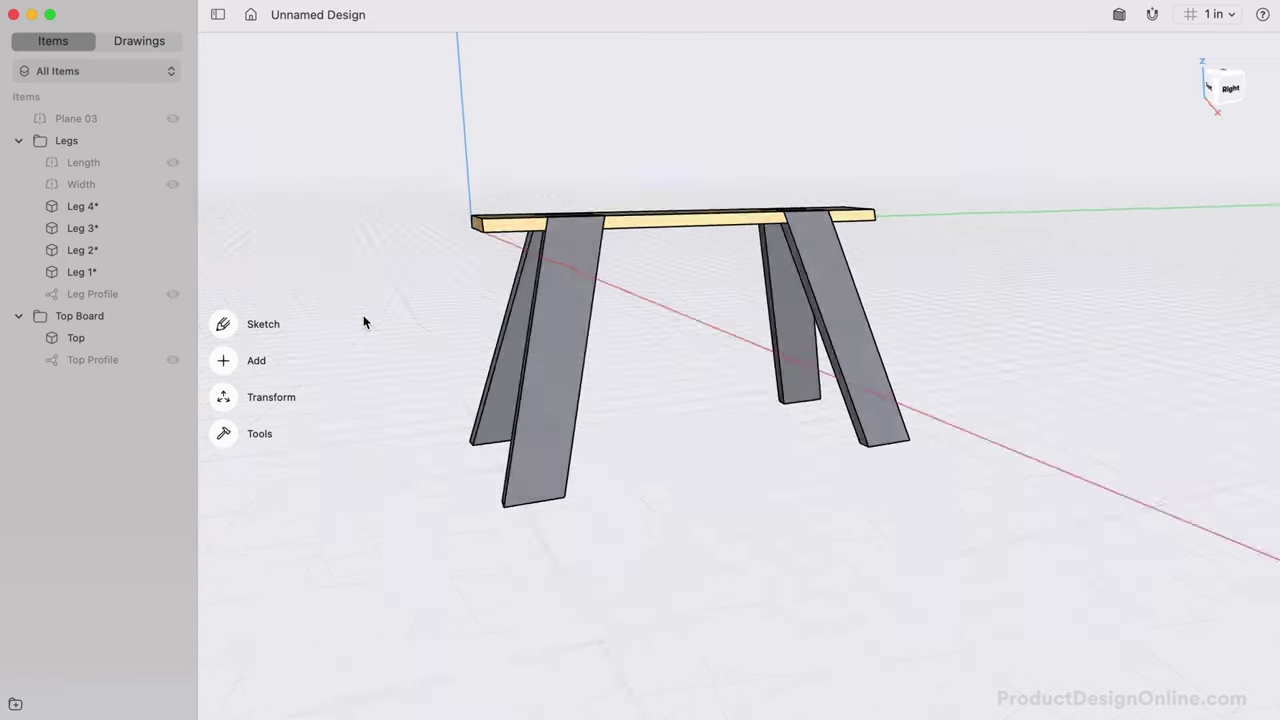
pyautogui.doubleClick(520, 305)
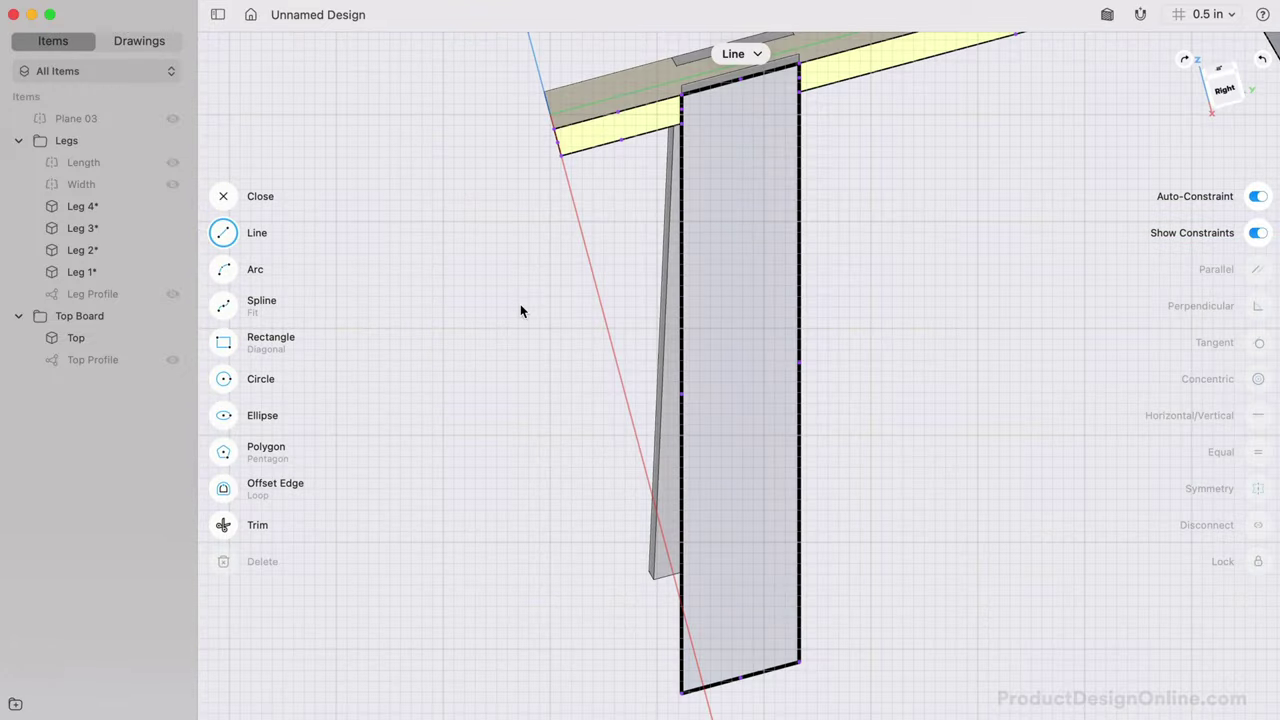
pyautogui.scroll(-3, 520, 305)
pyautogui.hscroll(4, 520, 305)
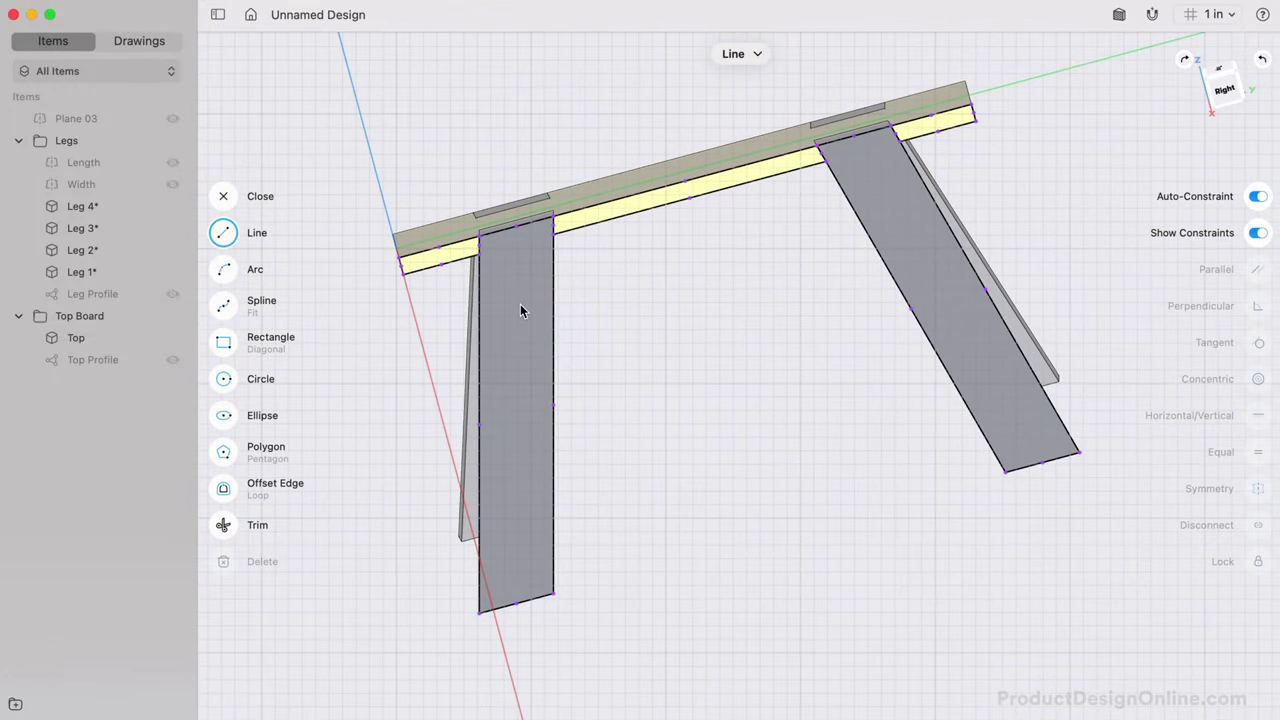
pyautogui.write('l')
pyautogui.click(479, 344)
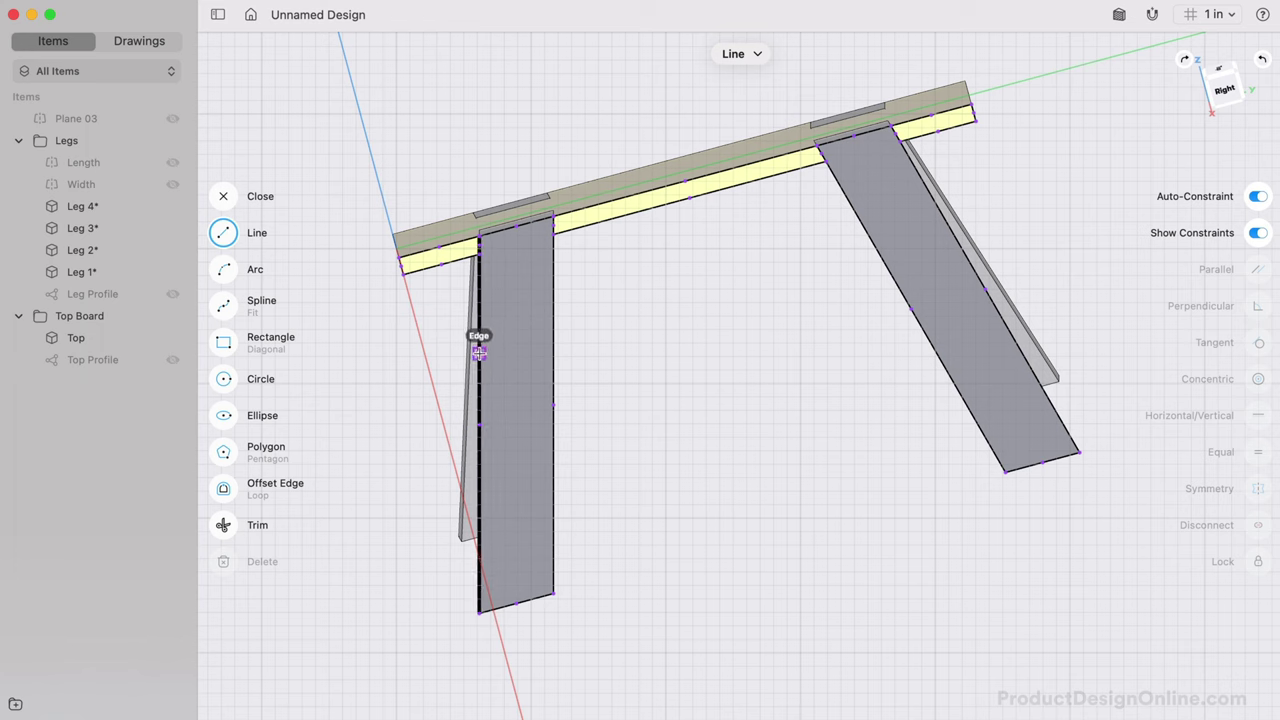
pyautogui.click(479, 354)
pyautogui.click(479, 460)
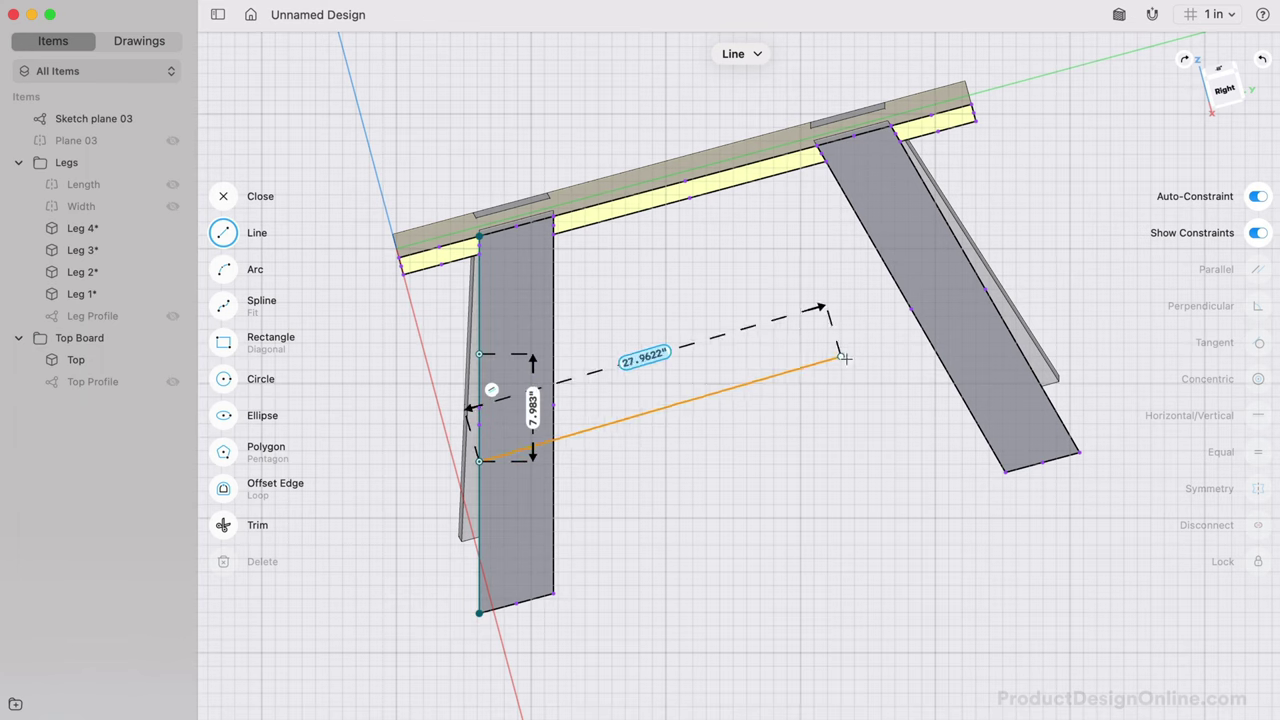
pyautogui.click(998, 316)
pyautogui.click(952, 233)
pyautogui.click(479, 354)
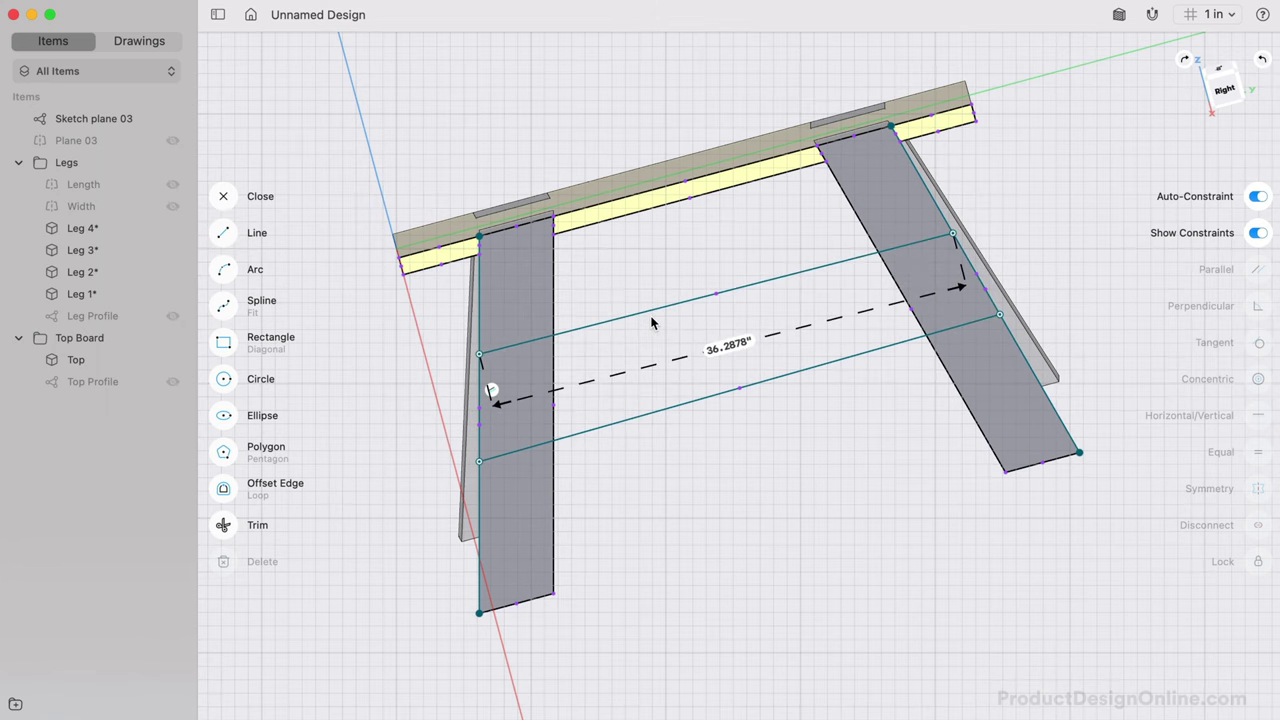
# Step: Apply an Equal constraint to the brace outline's two short end edges along the legs
pyautogui.click(478, 420)
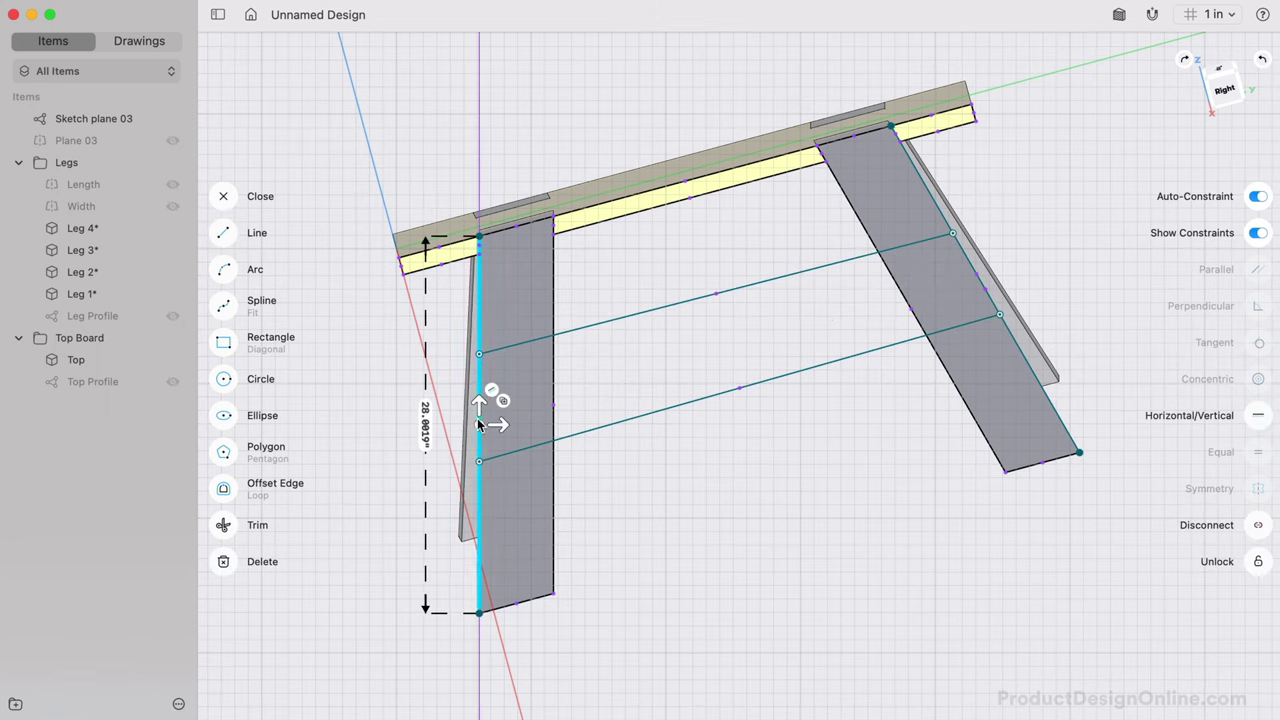
pyautogui.click(466, 452)
pyautogui.click(479, 415)
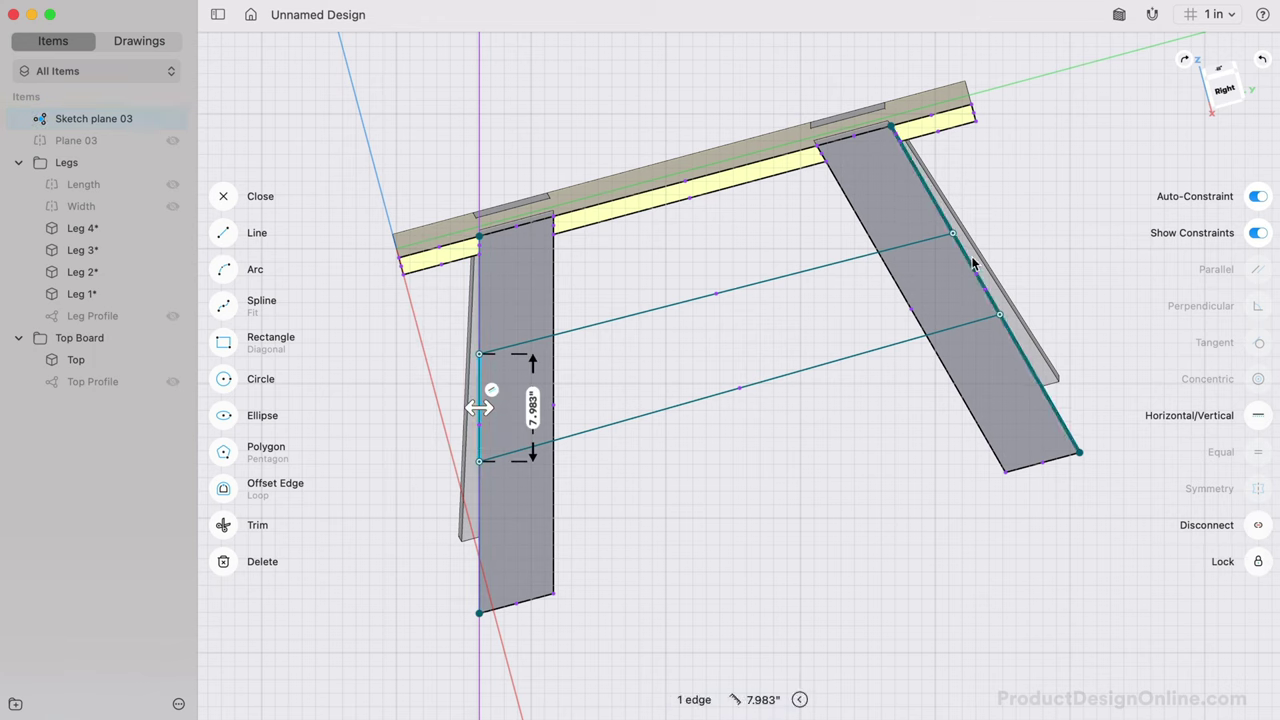
pyautogui.click(980, 287)
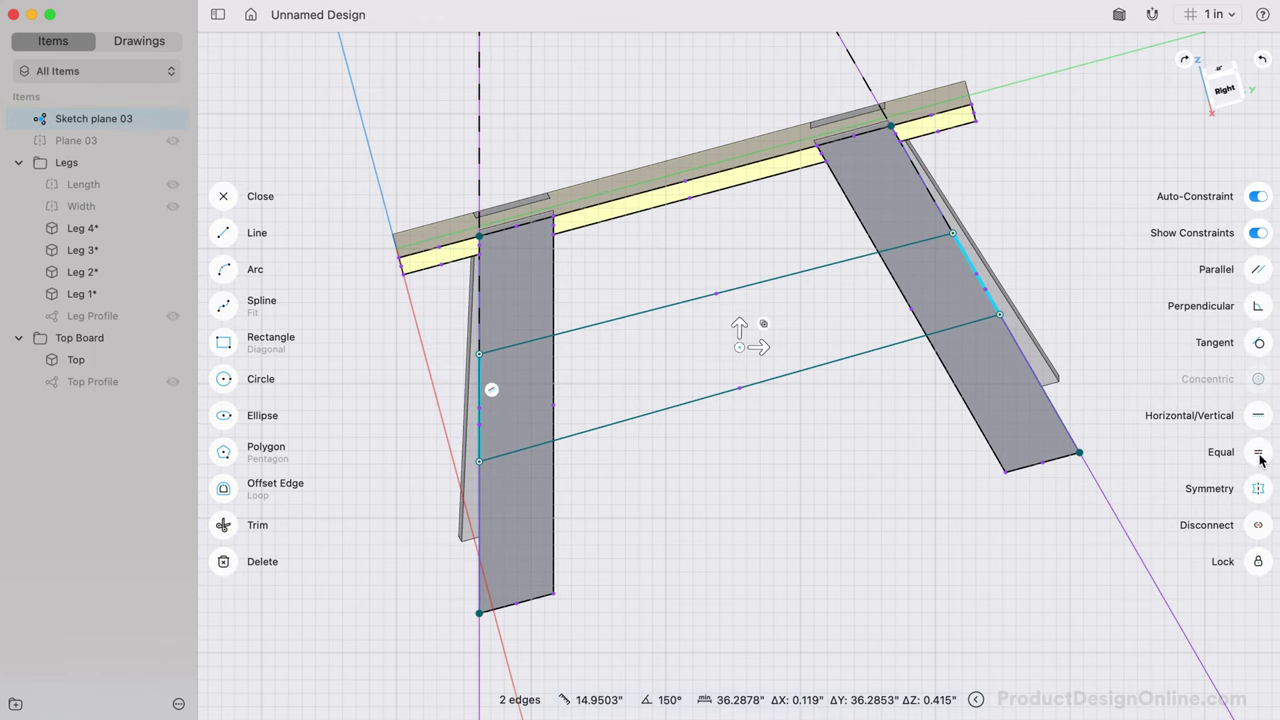
pyautogui.click(1258, 453)
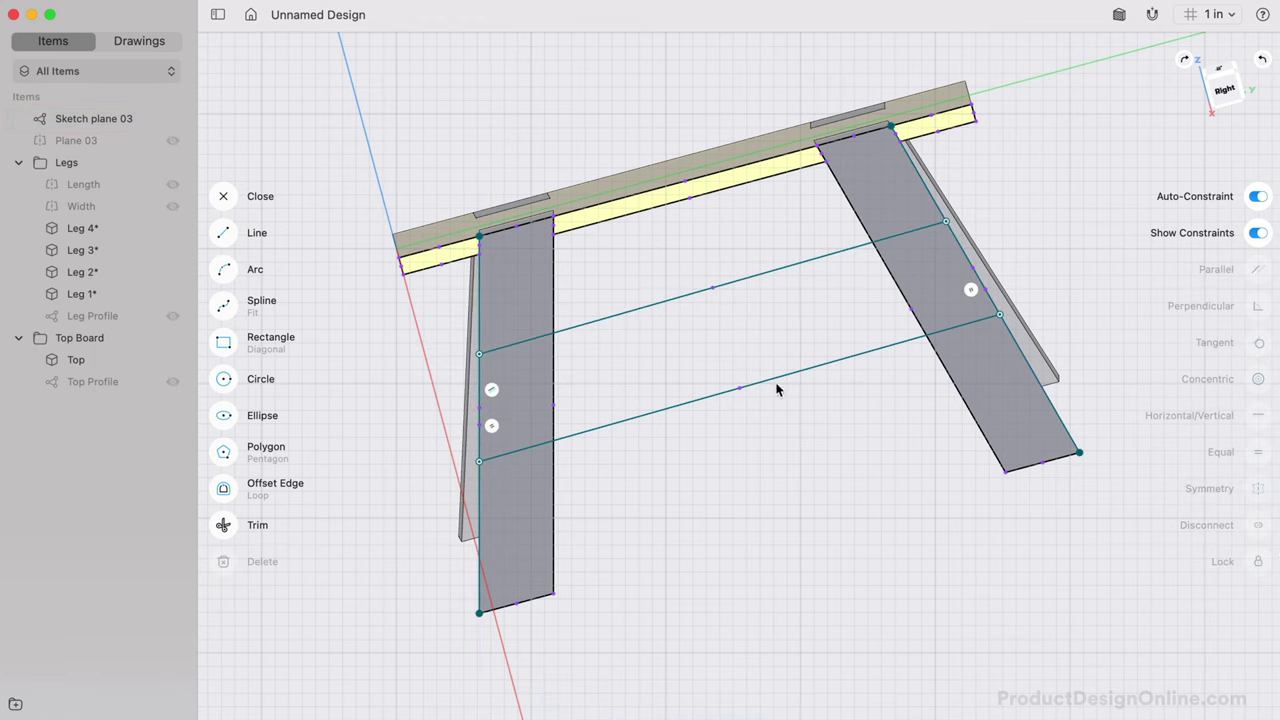
# Step: Apply a Parallel constraint between the brace outline's two long edges
pyautogui.click(740, 387)
pyautogui.click(748, 278)
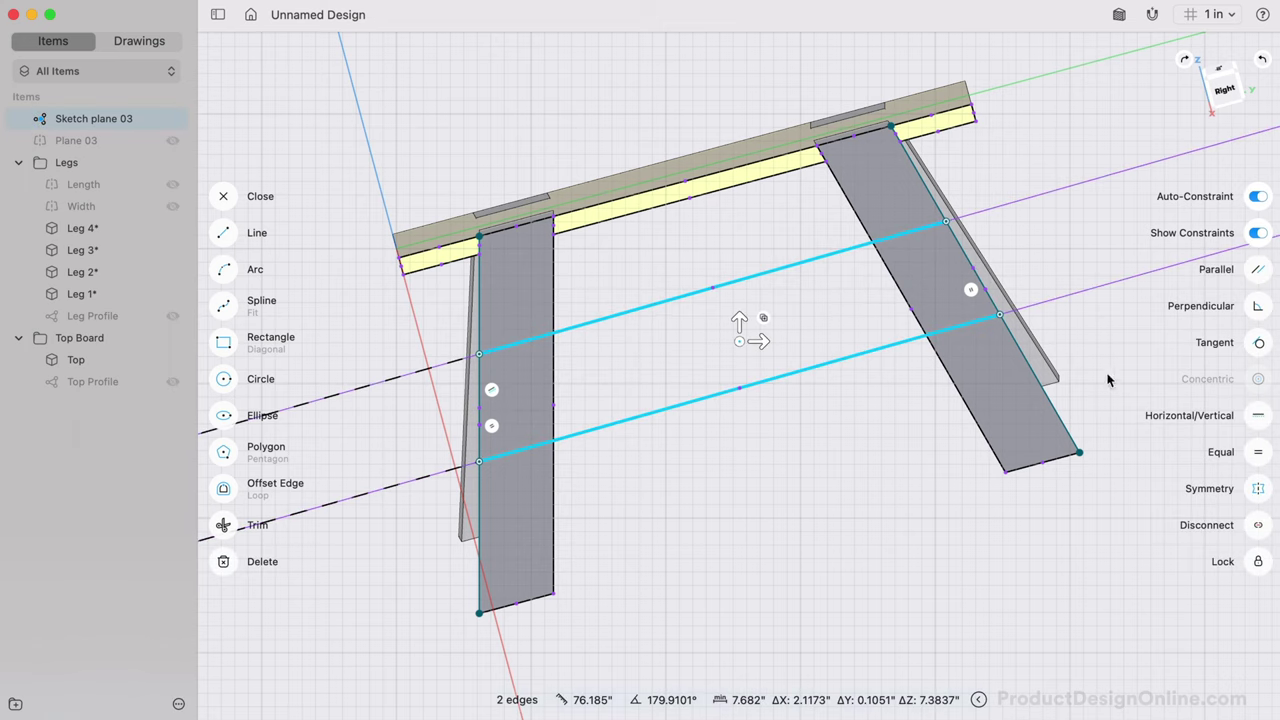
pyautogui.click(1258, 269)
pyautogui.click(811, 485)
# Step: Make the brace outline's upper long edge parallel to the lower edge of the top board
pyautogui.click(749, 278)
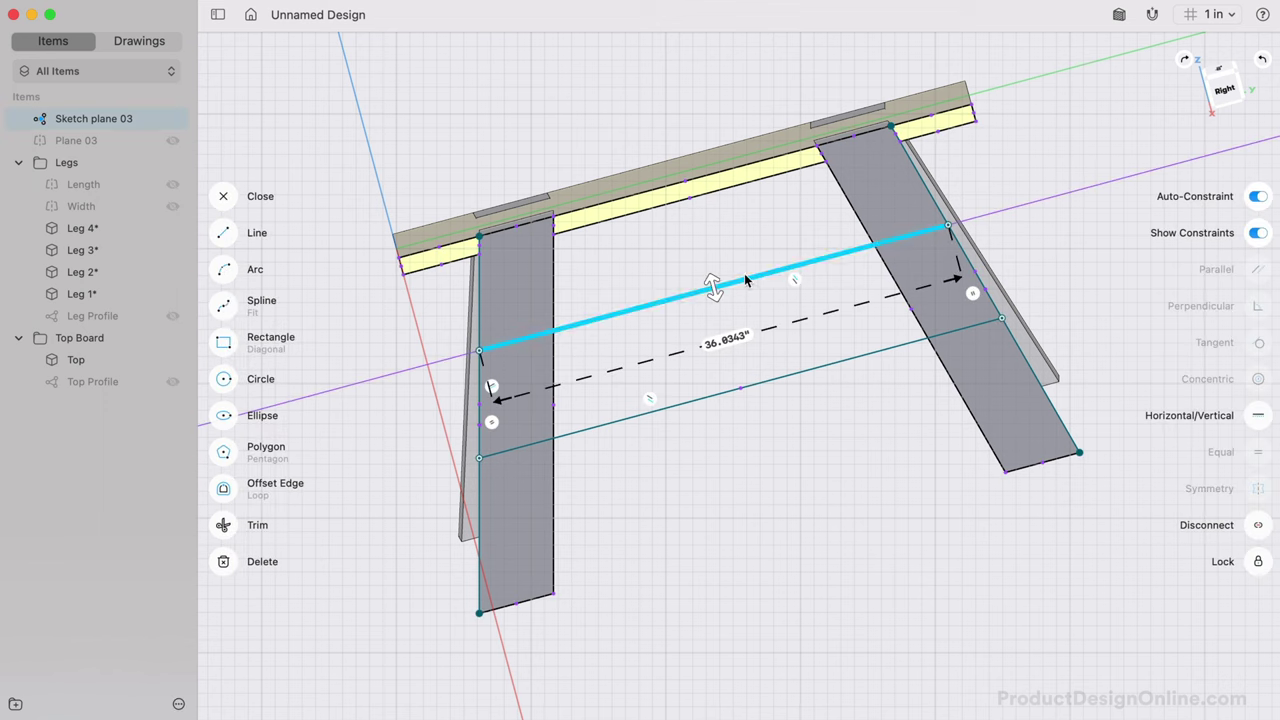
pyautogui.click(710, 194)
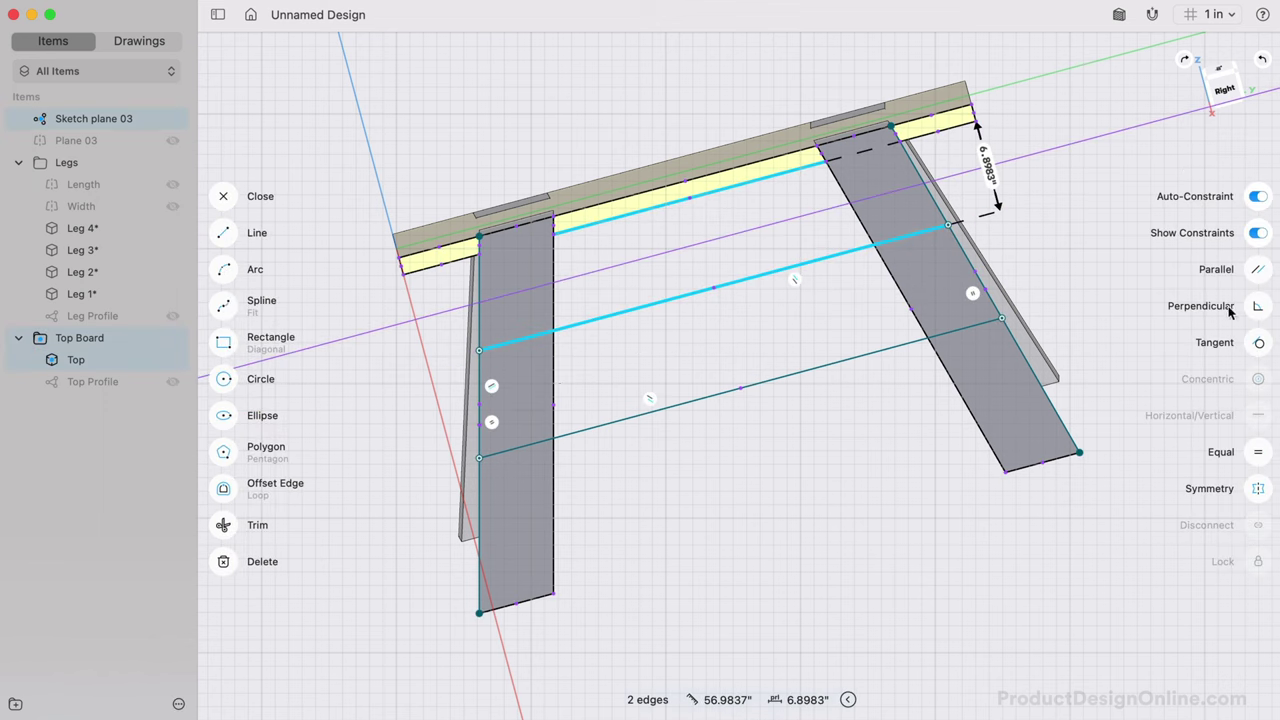
pyautogui.click(1258, 269)
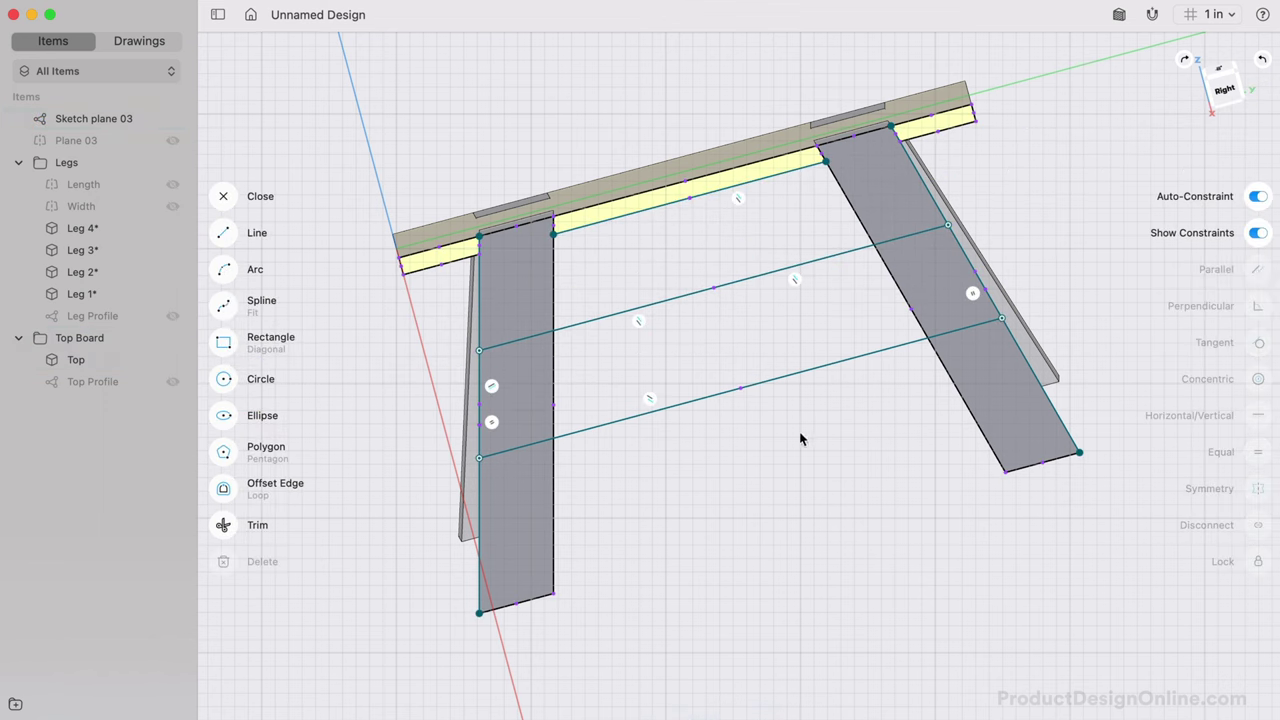
pyautogui.press('Escape')
# Step: Set the distance between the brace outline's two long edges to 5.5 in
pyautogui.click(741, 283)
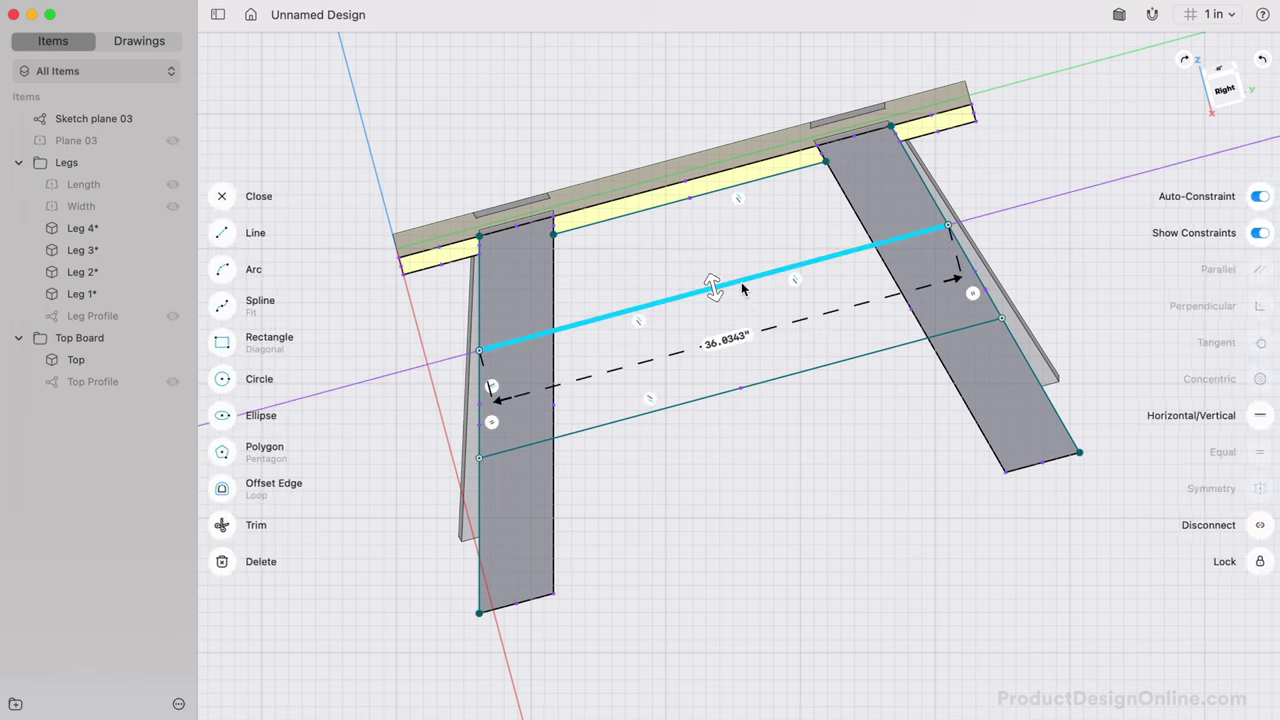
pyautogui.click(789, 376)
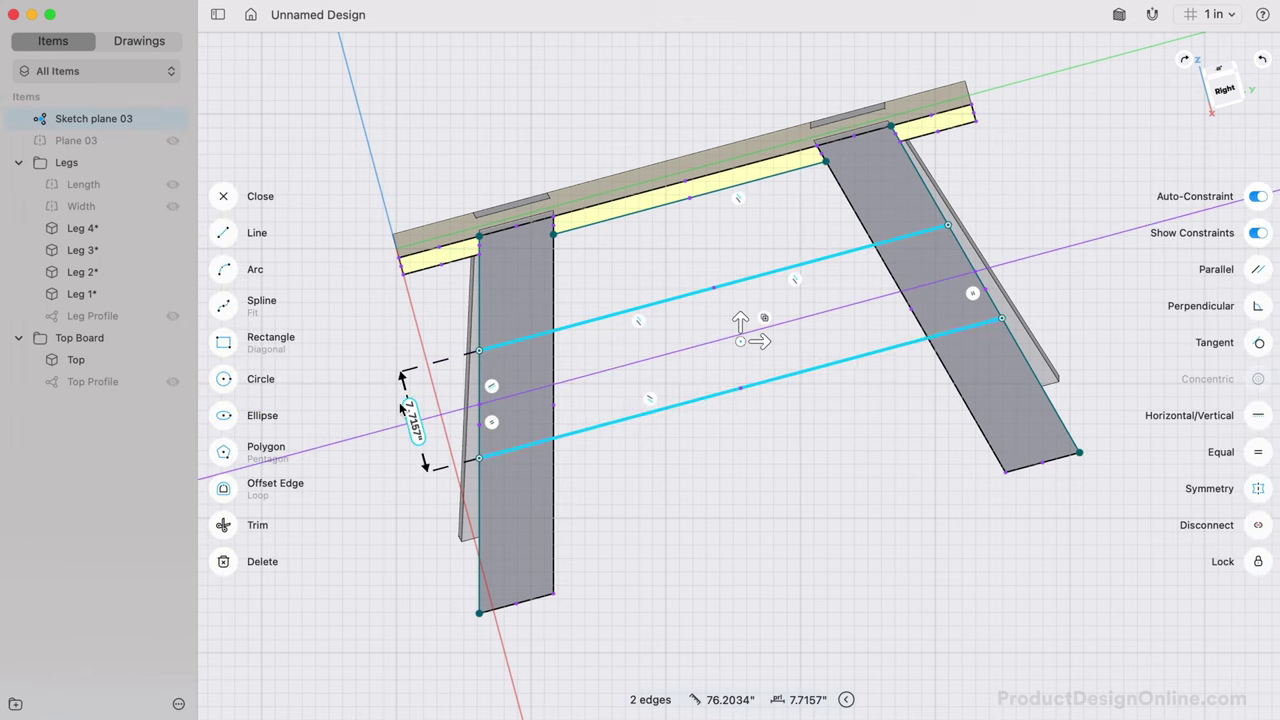
pyautogui.click(412, 420)
pyautogui.click(409, 413)
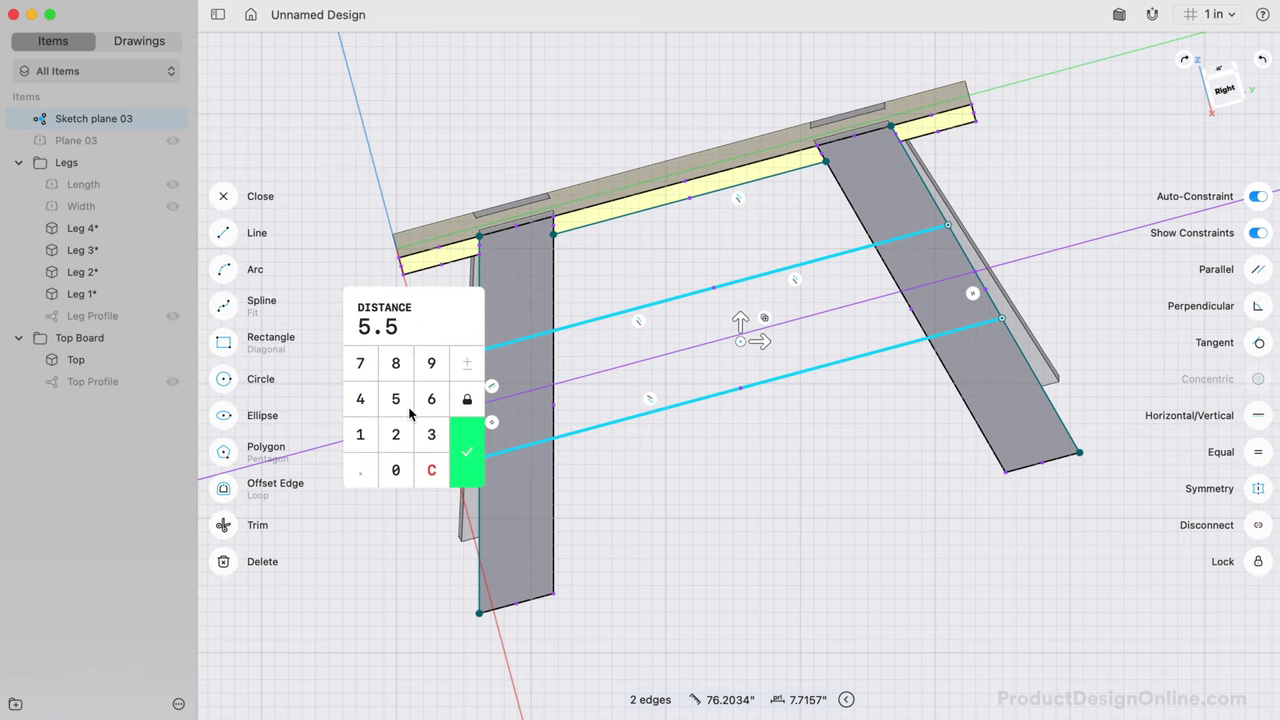
pyautogui.press('Return')
pyautogui.click(641, 458)
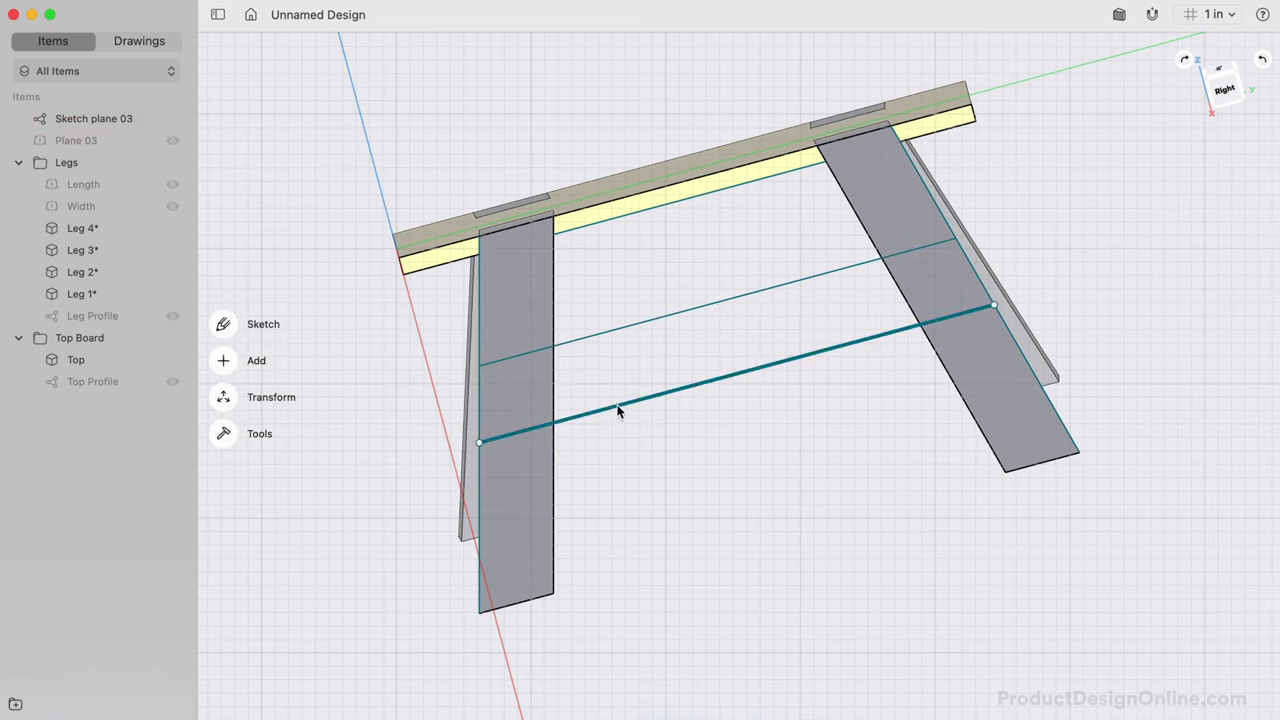
# Step: Set the distance from the brace outline's lower edge to the leg's bottom edge to 12 in
pyautogui.click(617, 410)
pyautogui.click(522, 603)
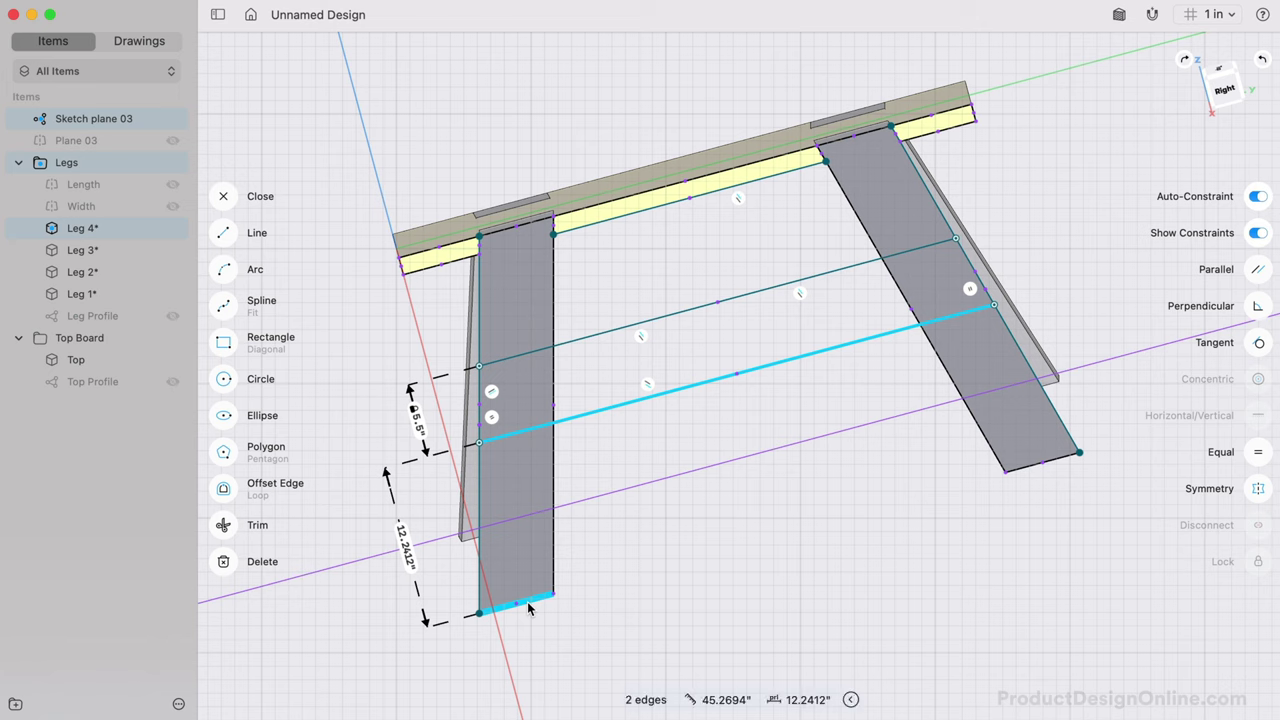
pyautogui.click(405, 545)
pyautogui.click(368, 558)
pyautogui.click(405, 558)
pyautogui.press('Return')
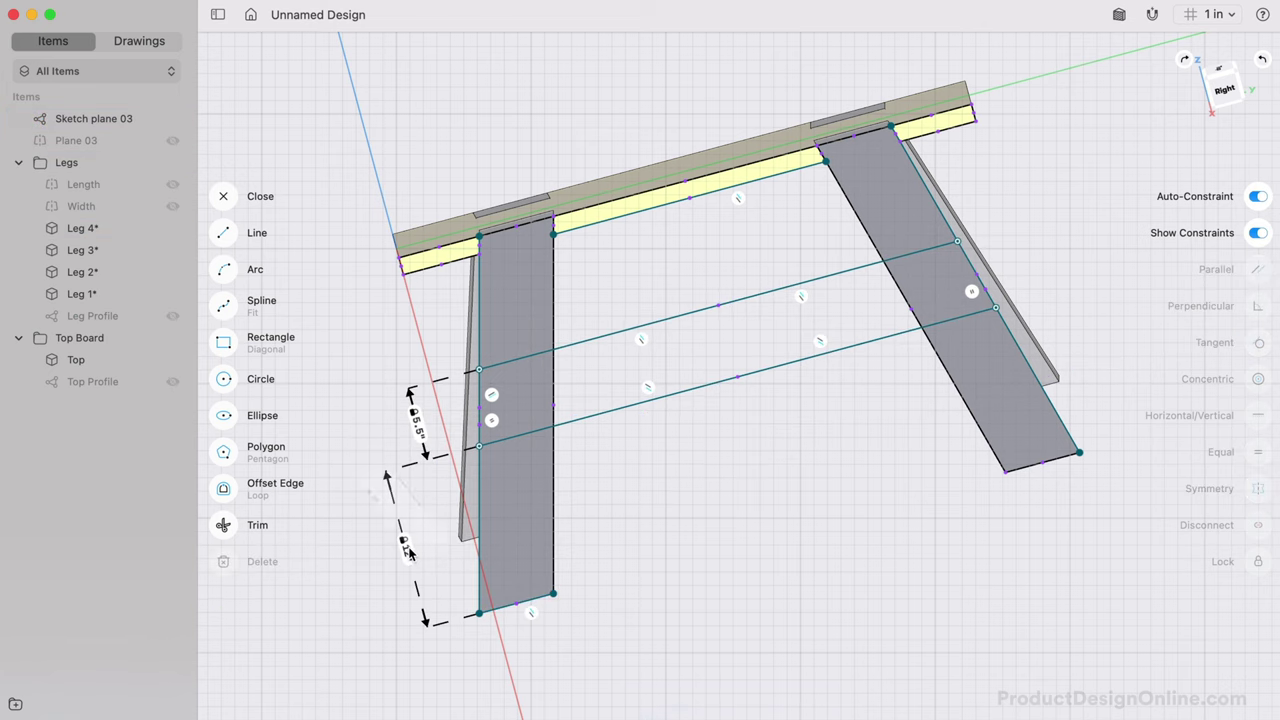
pyautogui.click(637, 546)
# Step: Extrude the brace outline's three regions, between and across both legs, outward by 0.75 in
pyautogui.hscroll(5, 689, 537)
pyautogui.scroll(-3, 689, 538)
pyautogui.click(690, 510)
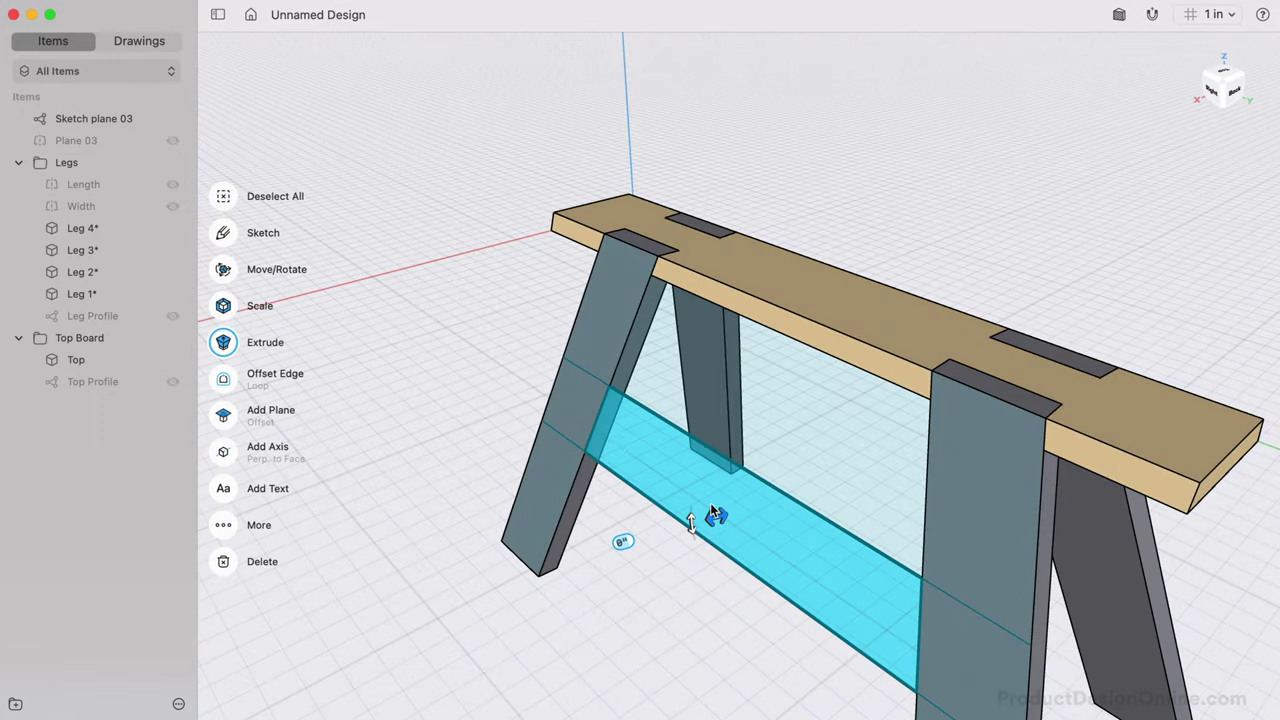
pyautogui.click(572, 418)
pyautogui.click(982, 640)
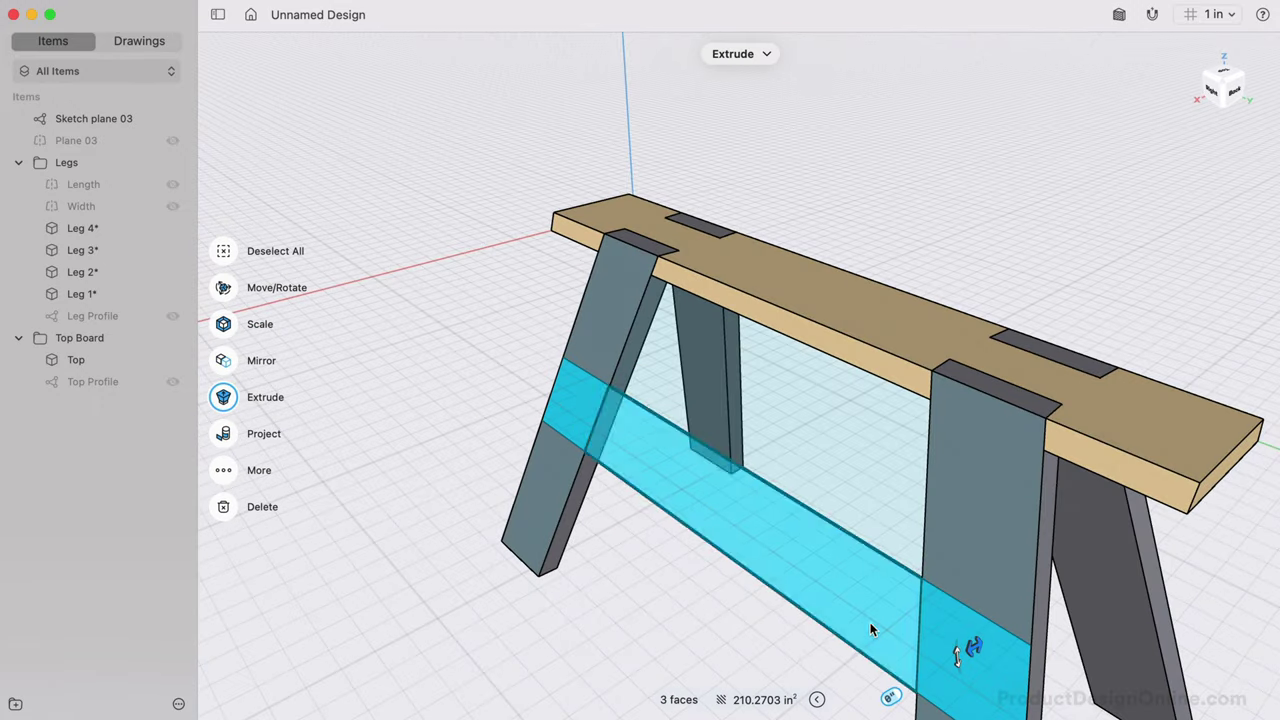
pyautogui.moveTo(957, 643); pyautogui.dragTo(943, 665)
pyautogui.write('.75')
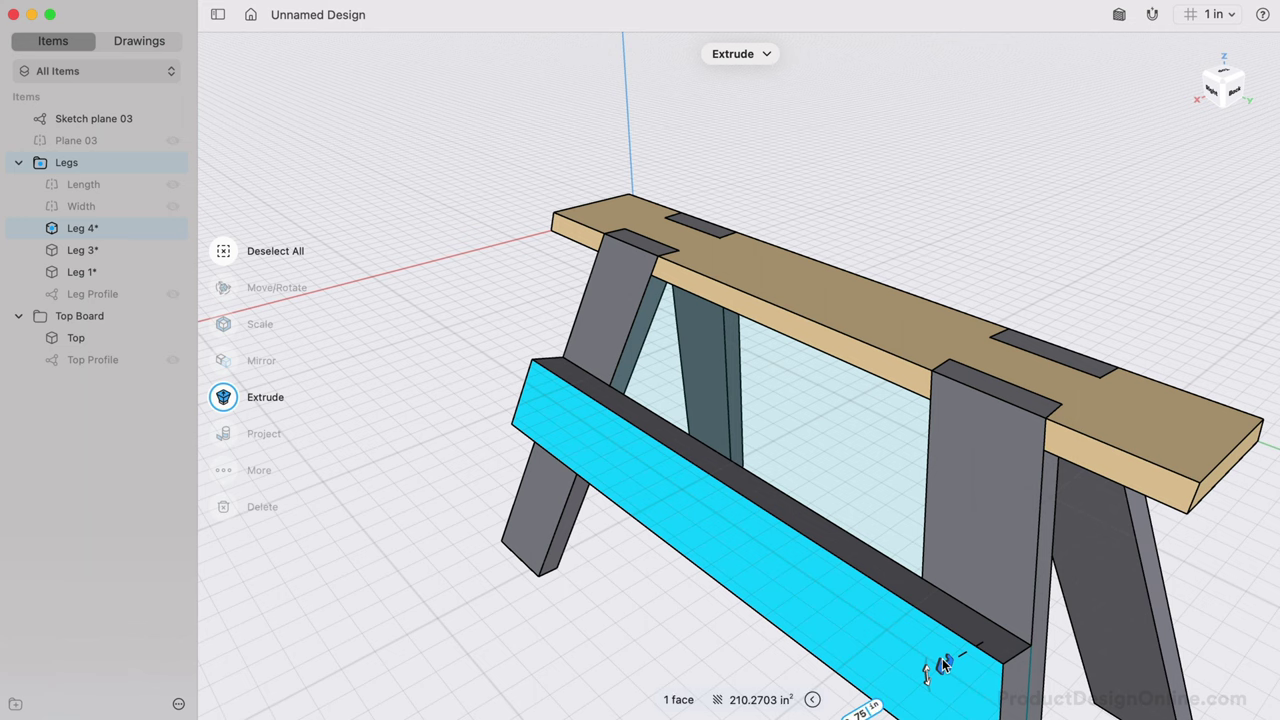
pyautogui.press('Return')
pyautogui.scroll(-5, 785, 543)
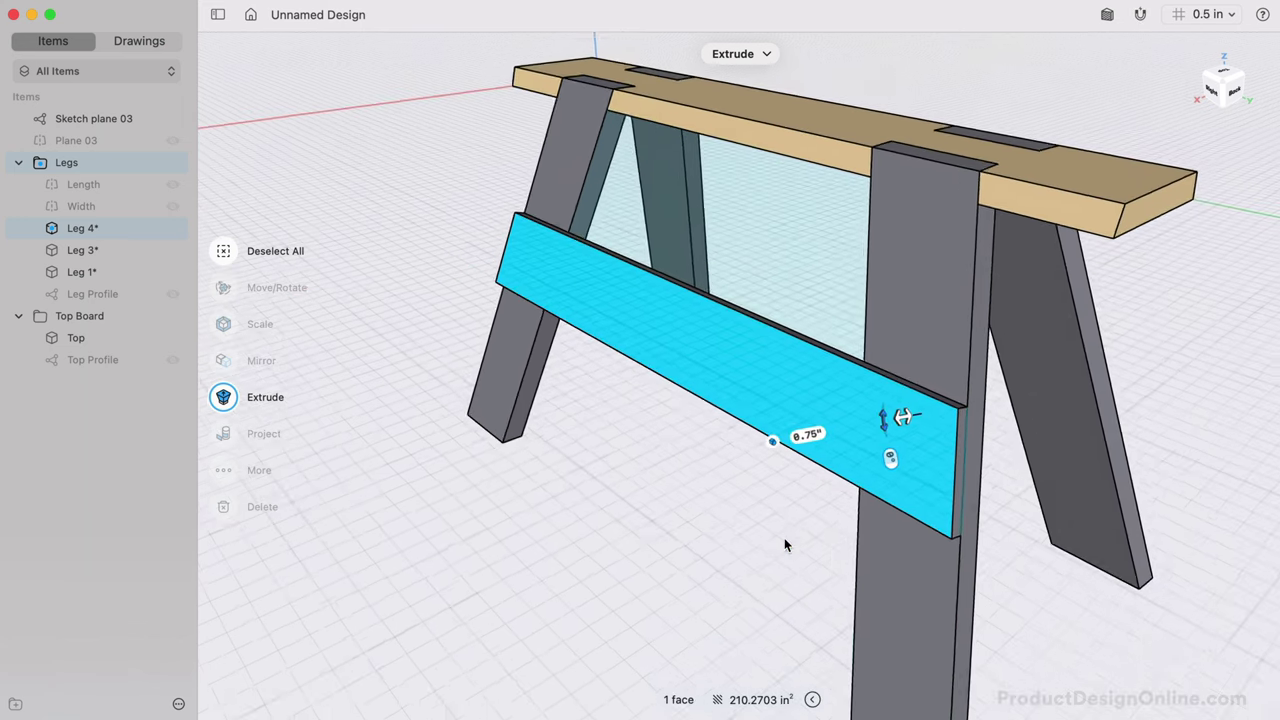
# Step: Change the brace extrusion's result from Union to New Body and check the separate body by toggling its visibility
pyautogui.click(741, 430)
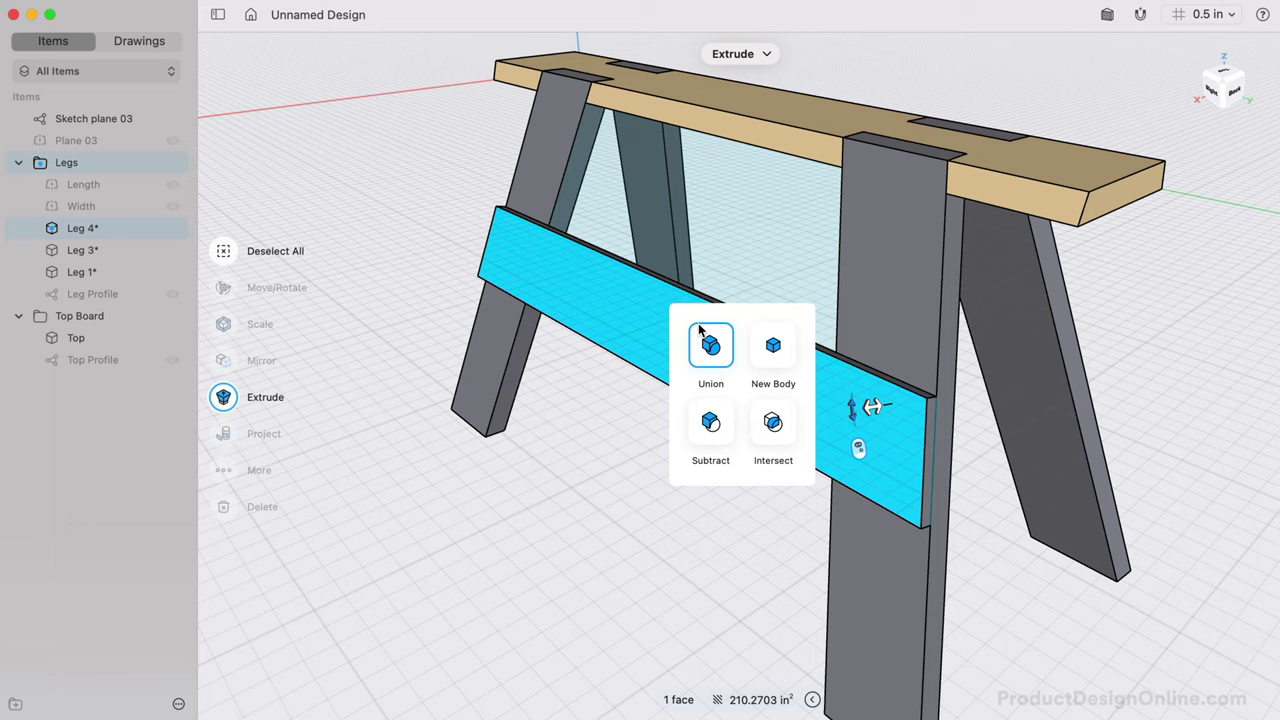
pyautogui.click(765, 340)
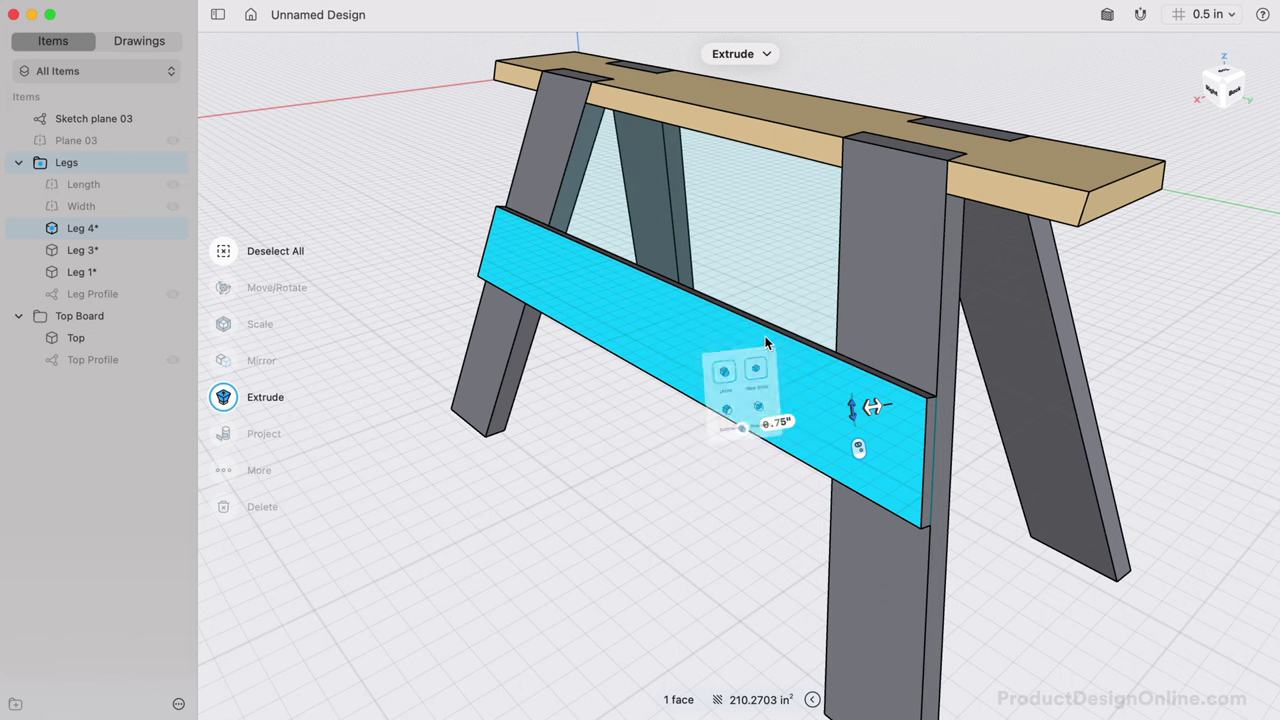
pyautogui.click(537, 464)
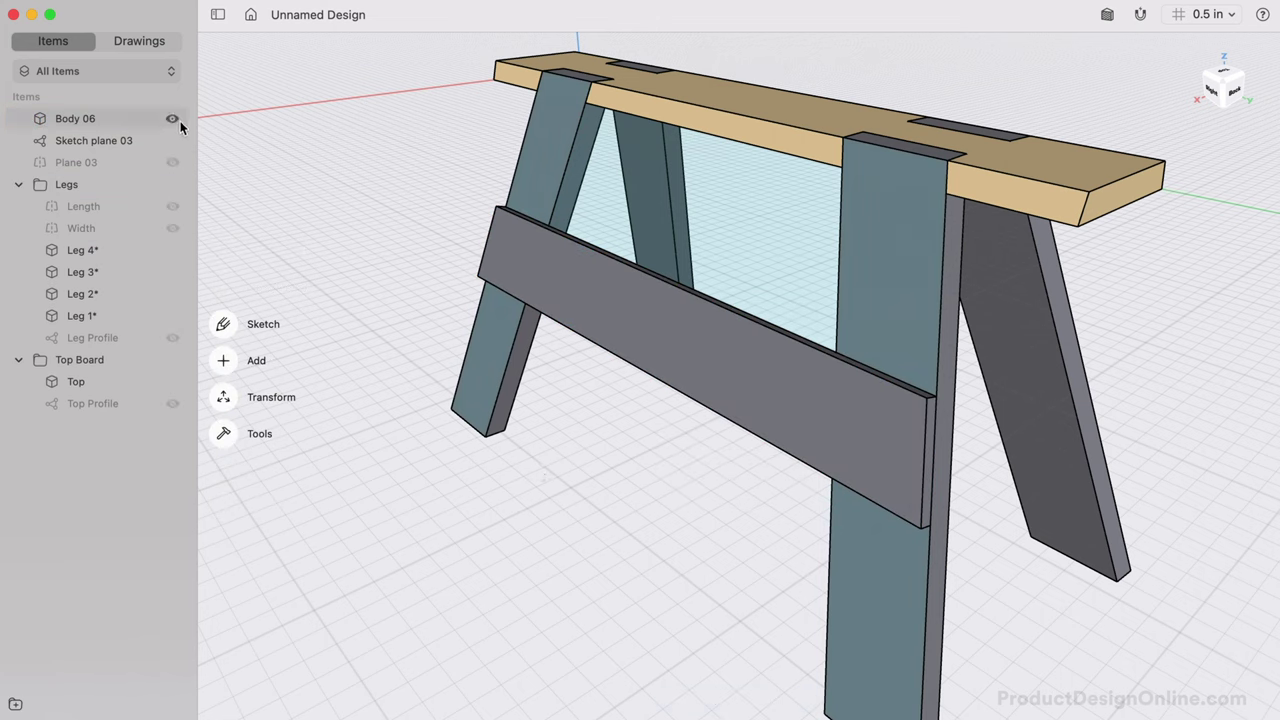
pyautogui.click(174, 119)
pyautogui.click(174, 119)
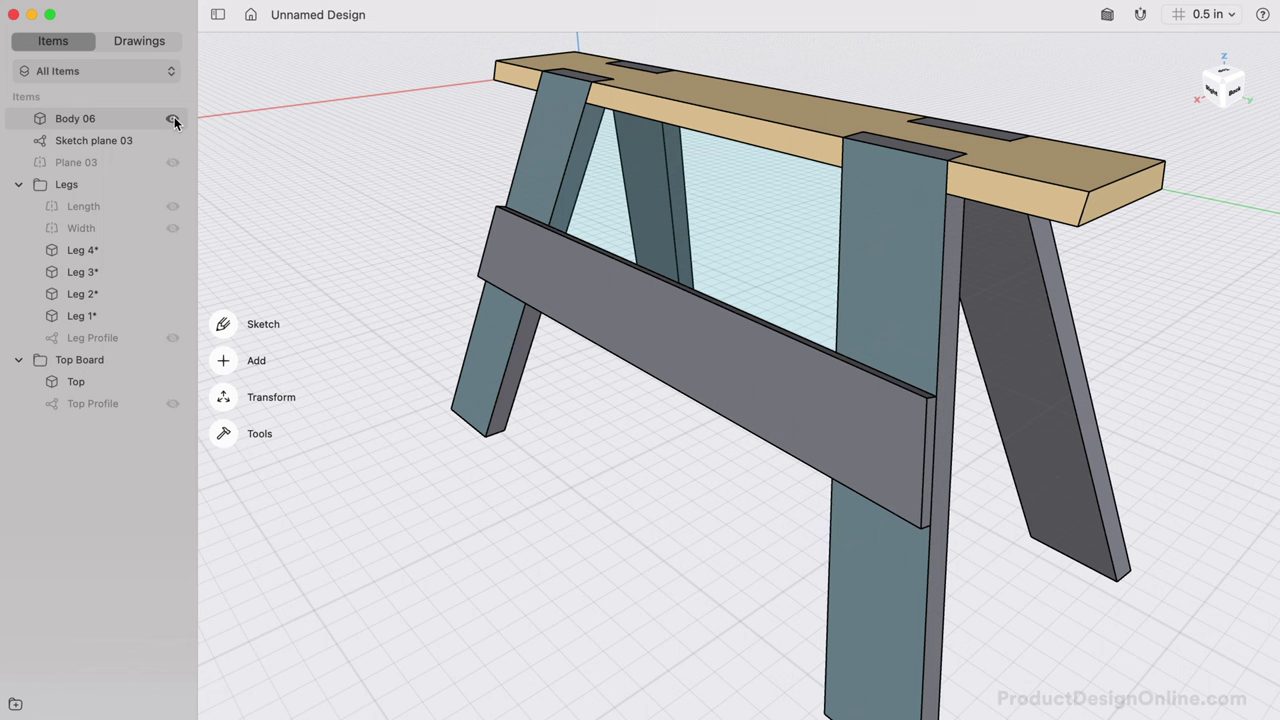
# Step: Move Body 06, Sketch plane 03 and Plane 03 into the Legs folder
pyautogui.click(107, 141)
pyautogui.click(100, 120)
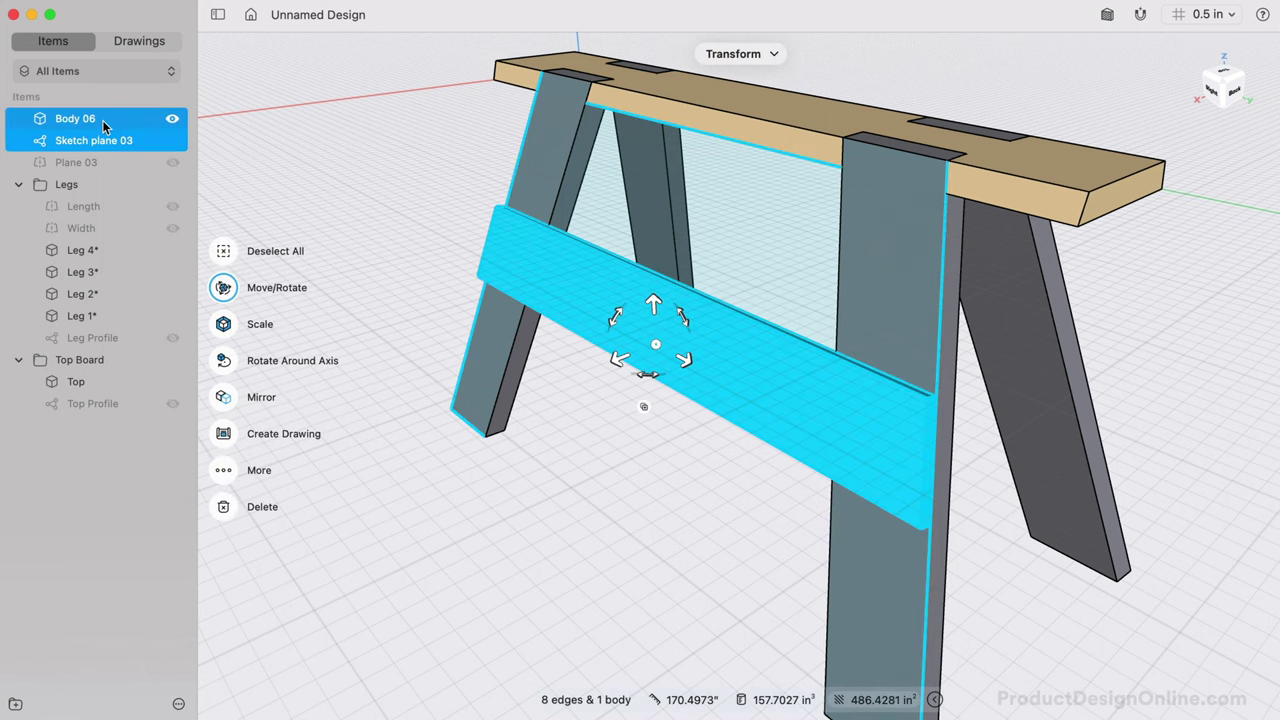
pyautogui.moveTo(100, 120); pyautogui.dragTo(103, 188)
pyautogui.click(77, 118)
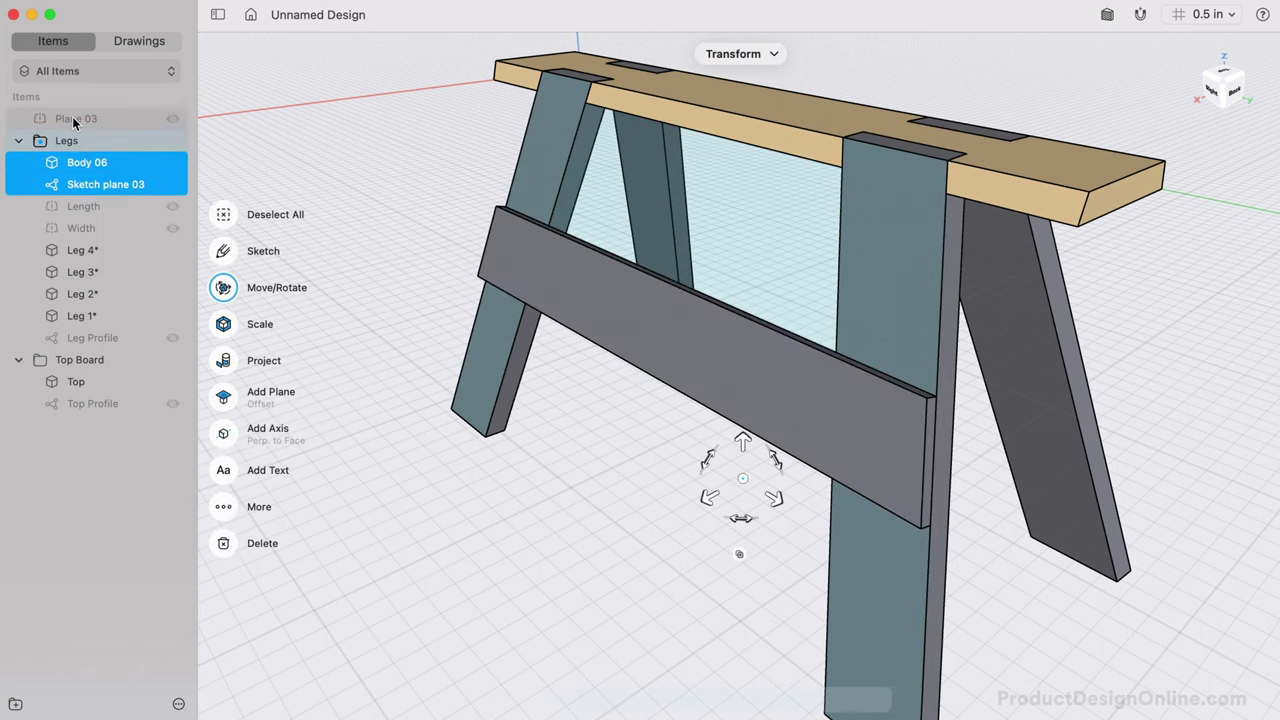
pyautogui.moveTo(78, 120); pyautogui.dragTo(84, 143)
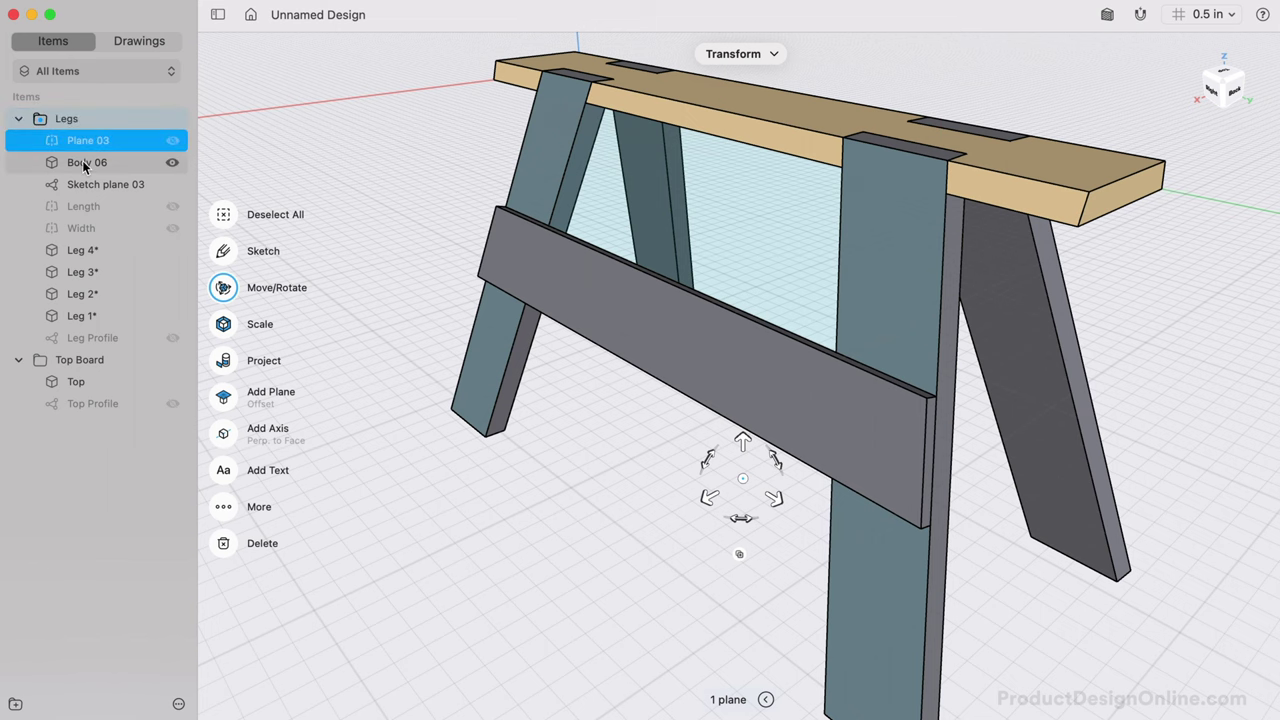
# Step: Rename the brace body, Body 06, to "Side Board"
pyautogui.click(80, 162)
pyautogui.rightClick(82, 164)
pyautogui.click(132, 192)
pyautogui.write('Side Board')
pyautogui.press('Return')
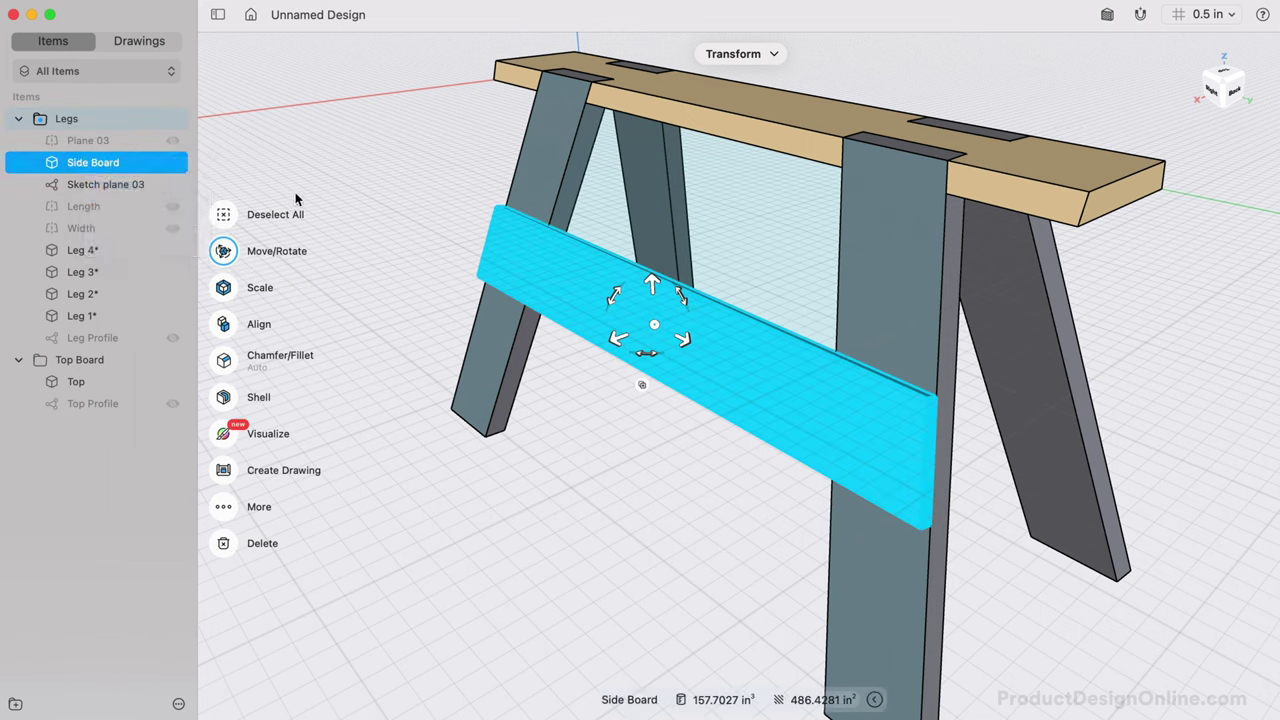
# Step: Show the Length plane and mirror the Side Board body across it with Keep Originals on
pyautogui.click(172, 207)
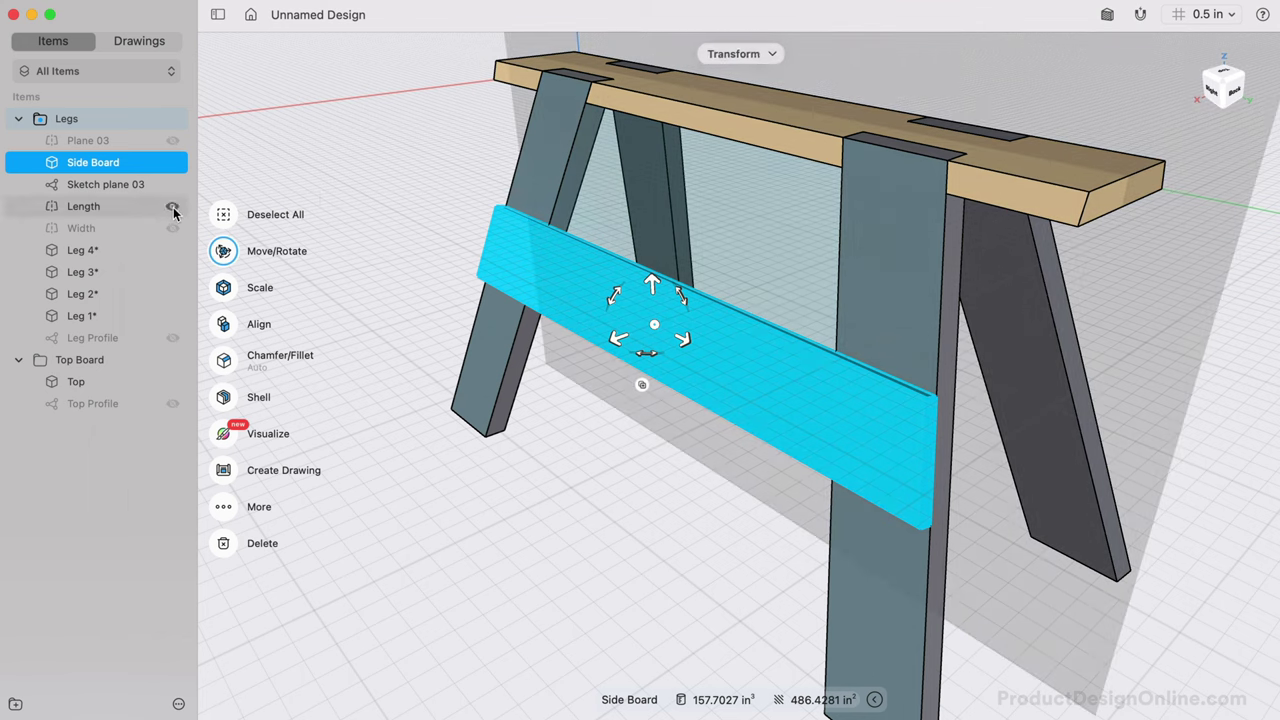
pyautogui.click(417, 389)
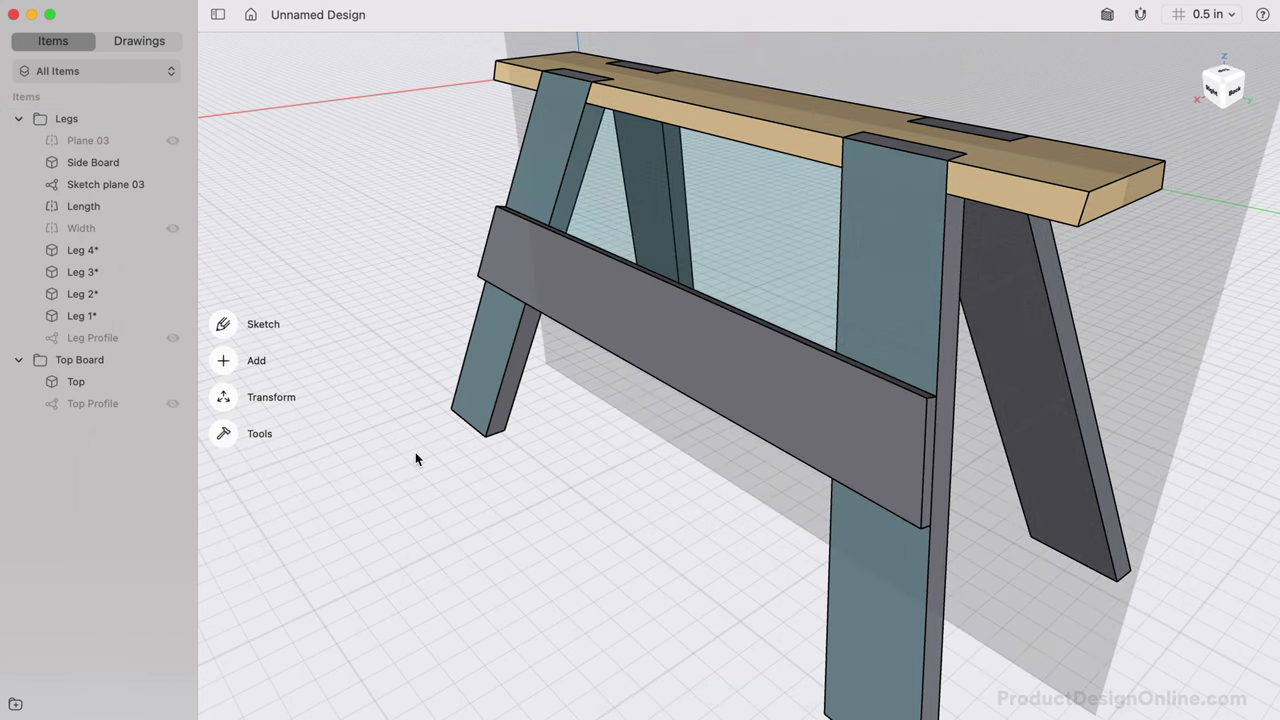
pyautogui.write('mi')
pyautogui.press('Return')
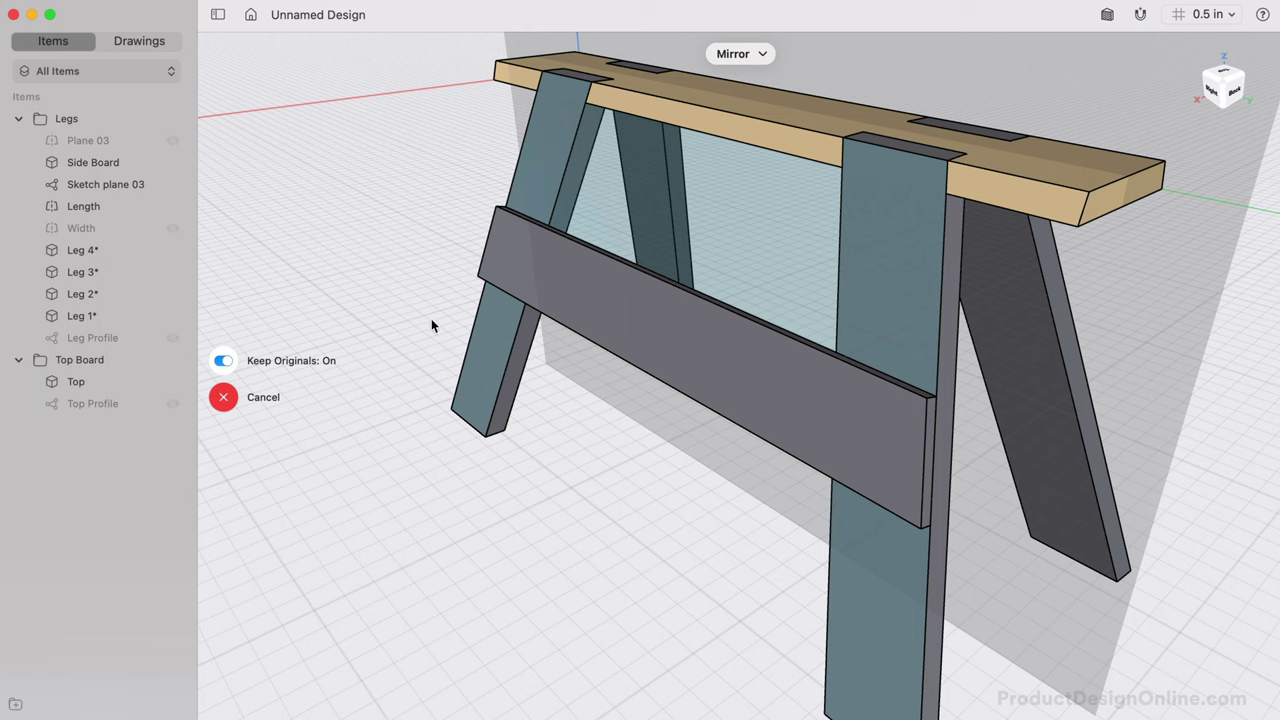
pyautogui.click(518, 278)
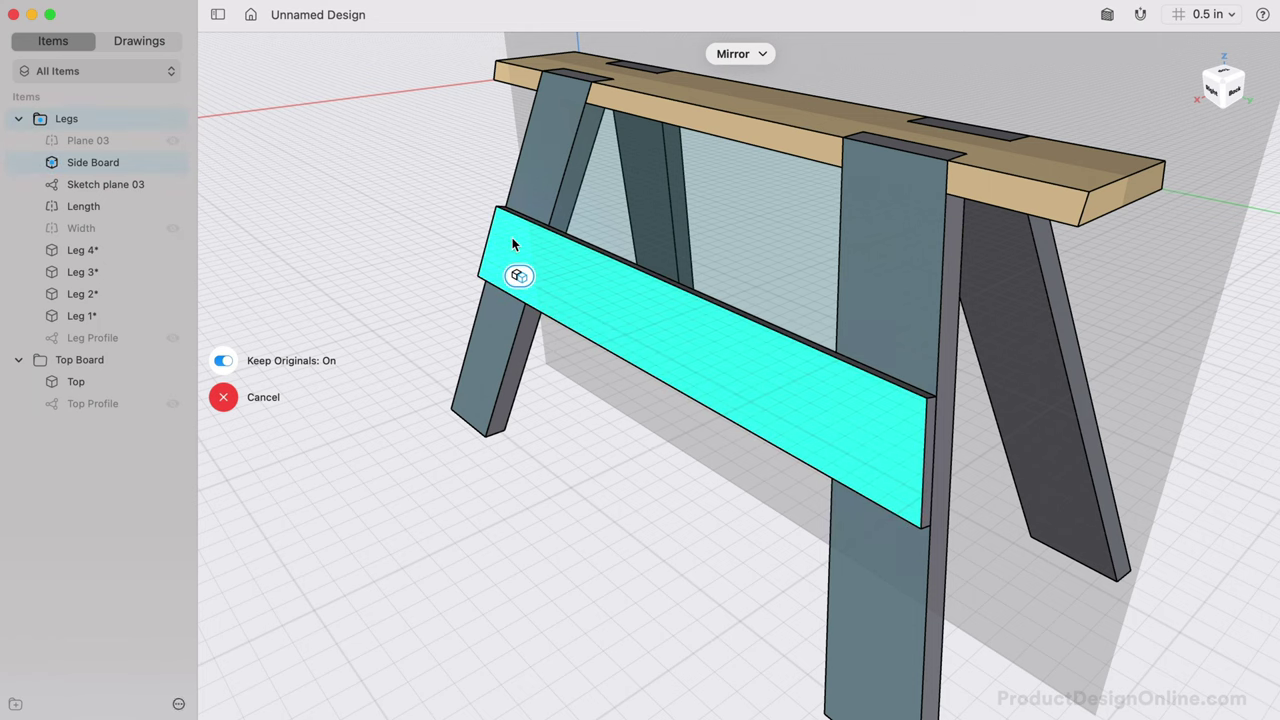
pyautogui.click(513, 240)
pyautogui.click(363, 264)
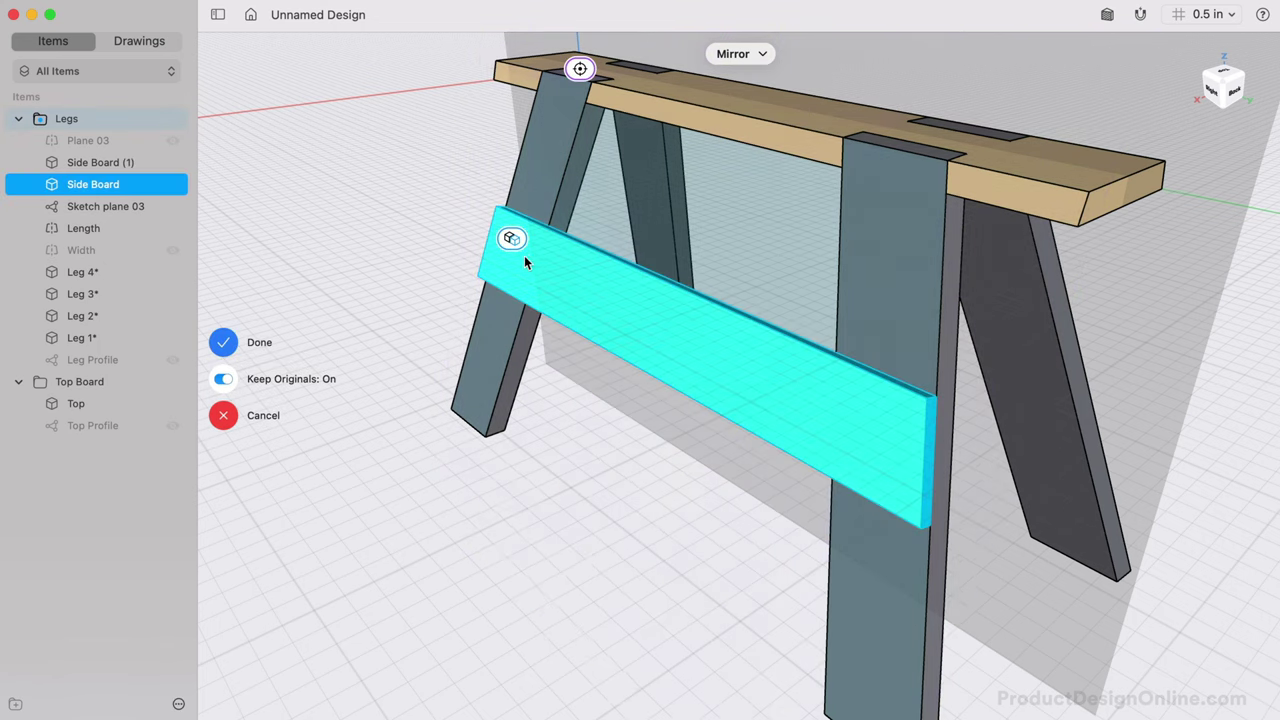
pyautogui.click(907, 89)
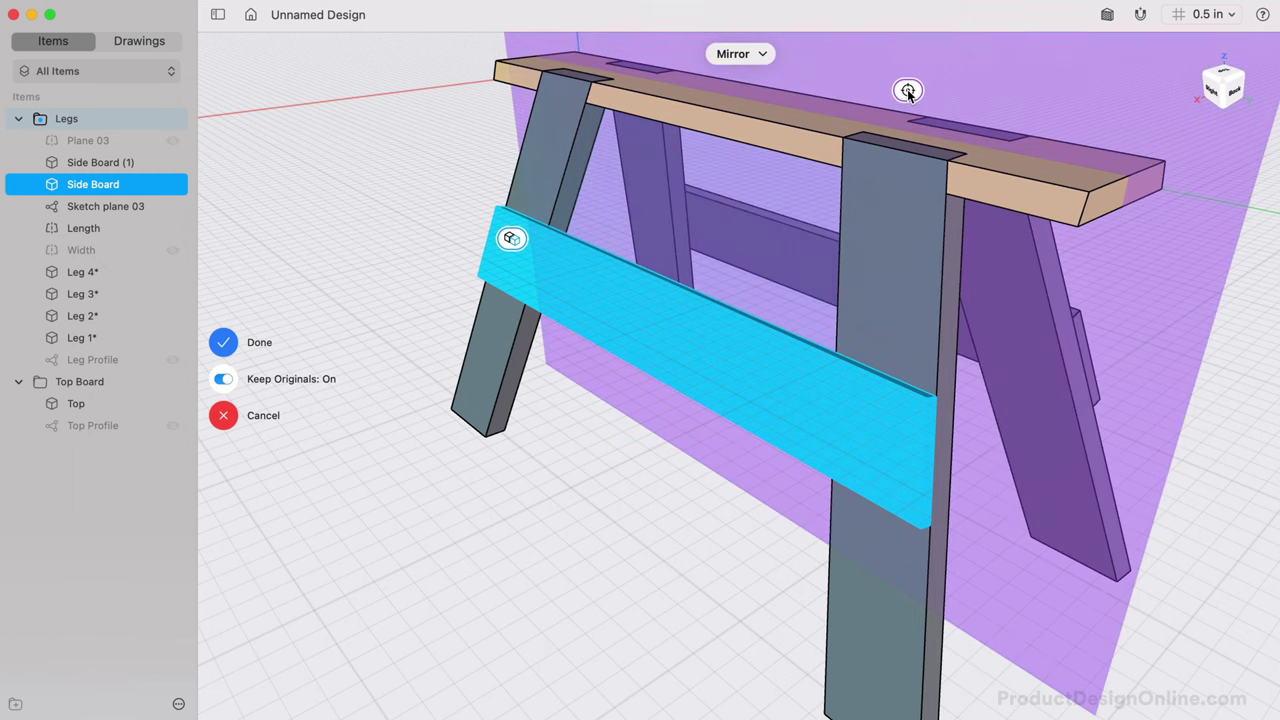
pyautogui.click(223, 342)
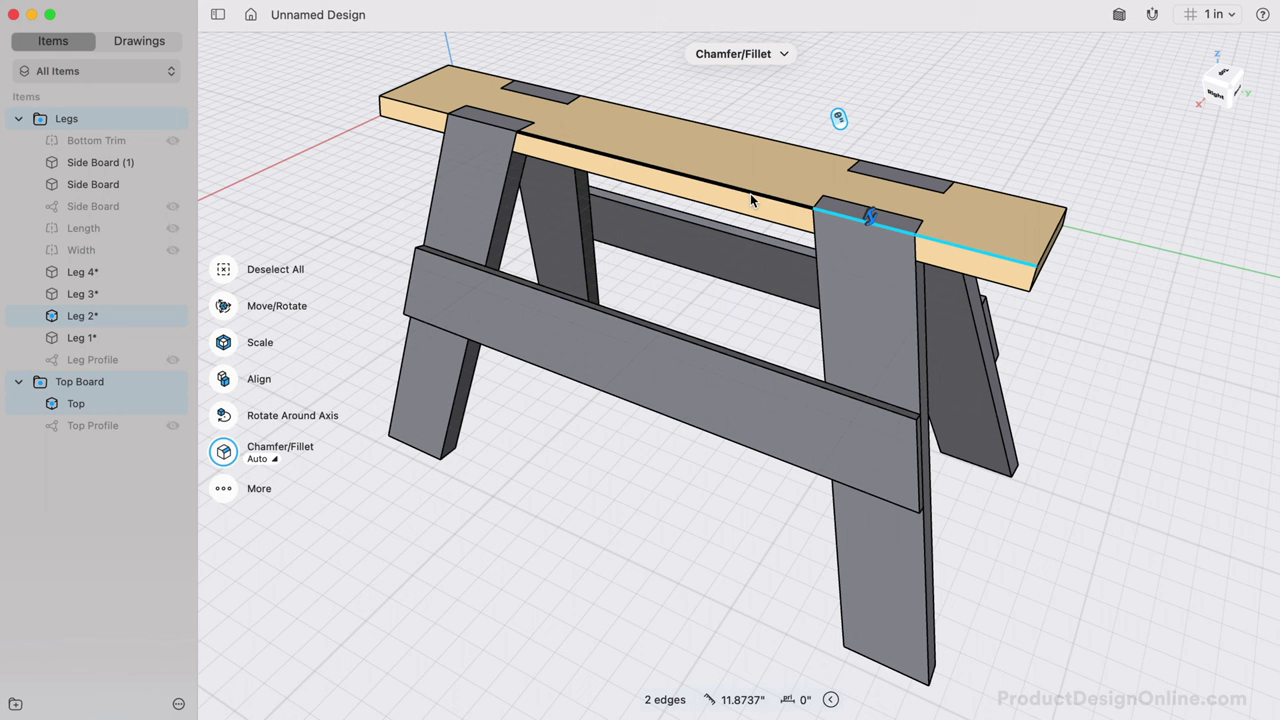
# Step: Fillet all outer upper edges of the top board and the four leg tops with a 0.25 in radius
pyautogui.click(520, 133)
pyautogui.click(410, 97)
pyautogui.click(414, 81)
pyautogui.click(480, 72)
pyautogui.click(540, 87)
pyautogui.click(631, 106)
pyautogui.click(900, 170)
pyautogui.click(989, 189)
pyautogui.click(1049, 239)
pyautogui.scroll(3, 772, 345)
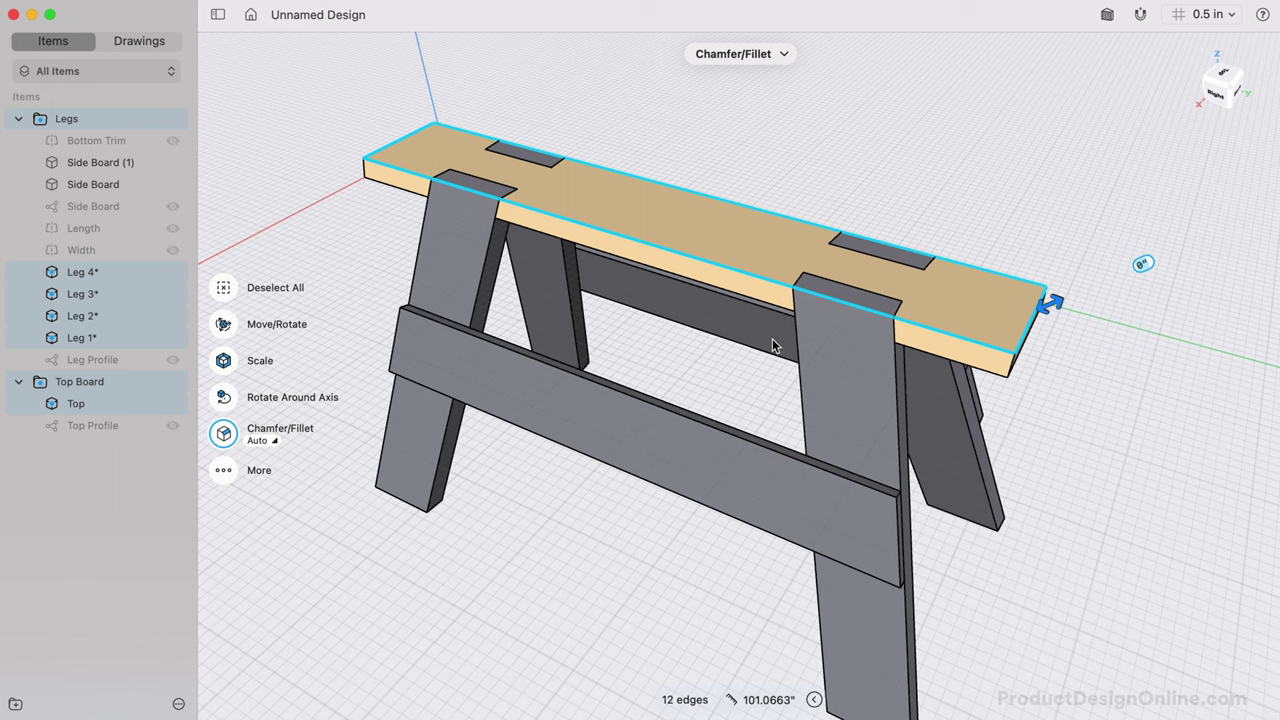
pyautogui.moveTo(1056, 302); pyautogui.dragTo(1068, 301)
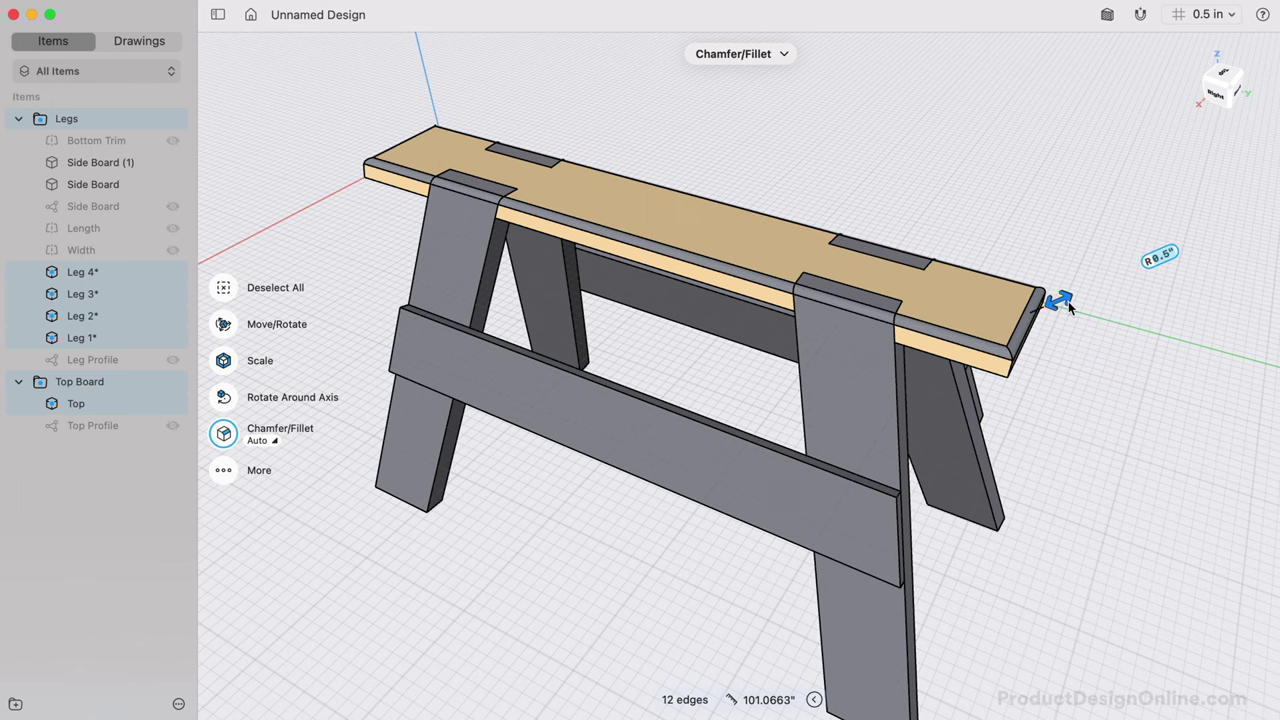
pyautogui.press('Tab')
pyautogui.write('.25')
pyautogui.press('Tab')
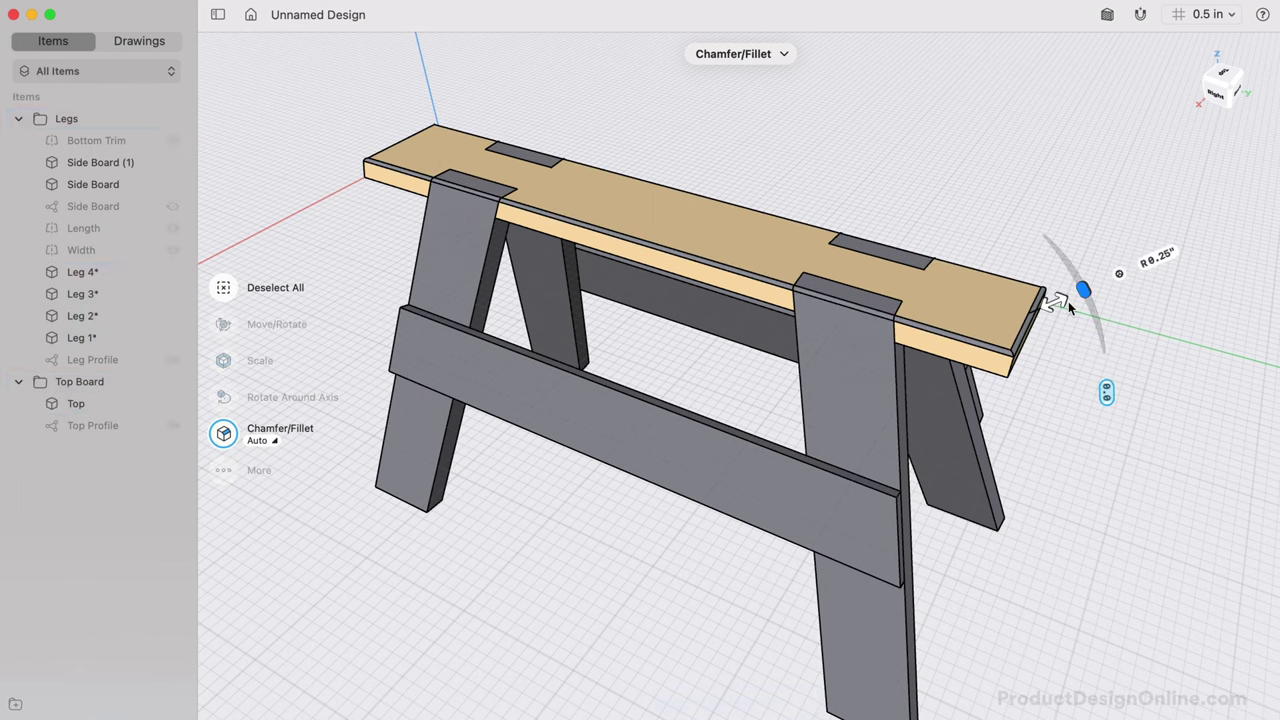
pyautogui.click(1077, 331)
# Step: Open Visualize and apply the Pine Board material to both side boards and all four legs
pyautogui.hscroll(3, 1053, 365)
pyautogui.hscroll(5, 1053, 365)
pyautogui.hscroll(-6, 1053, 365)
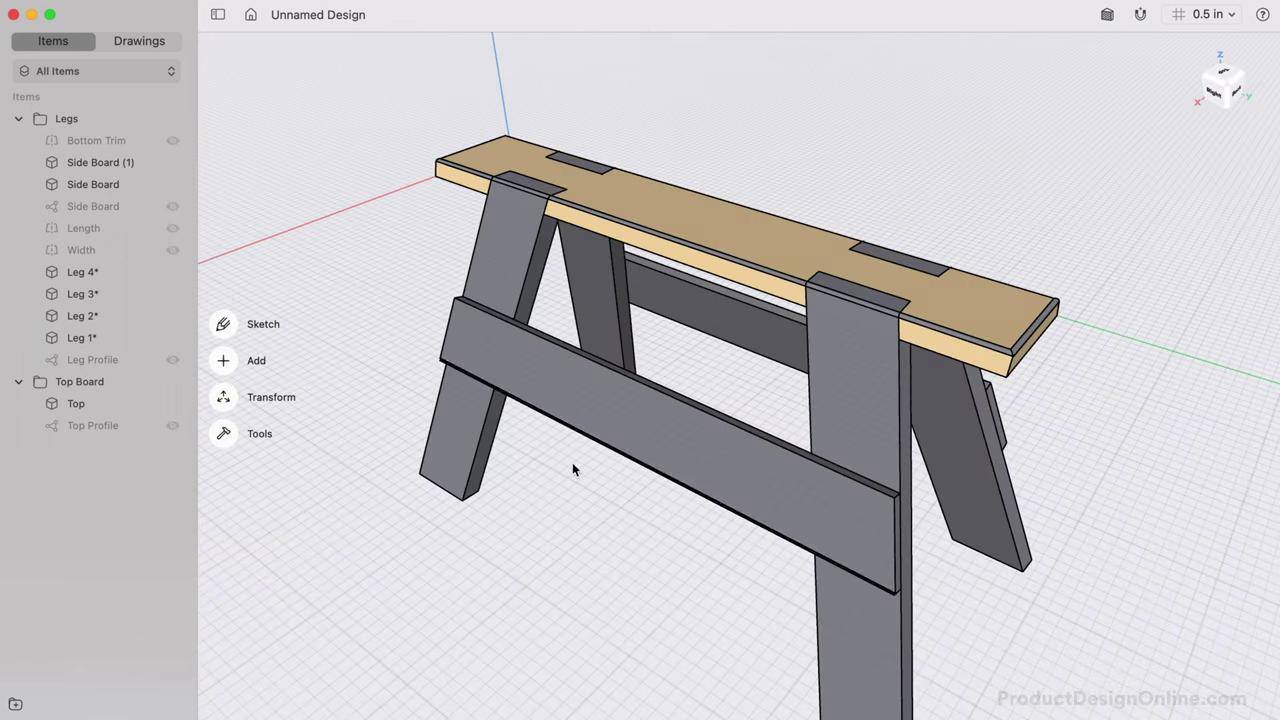
pyautogui.click(223, 433)
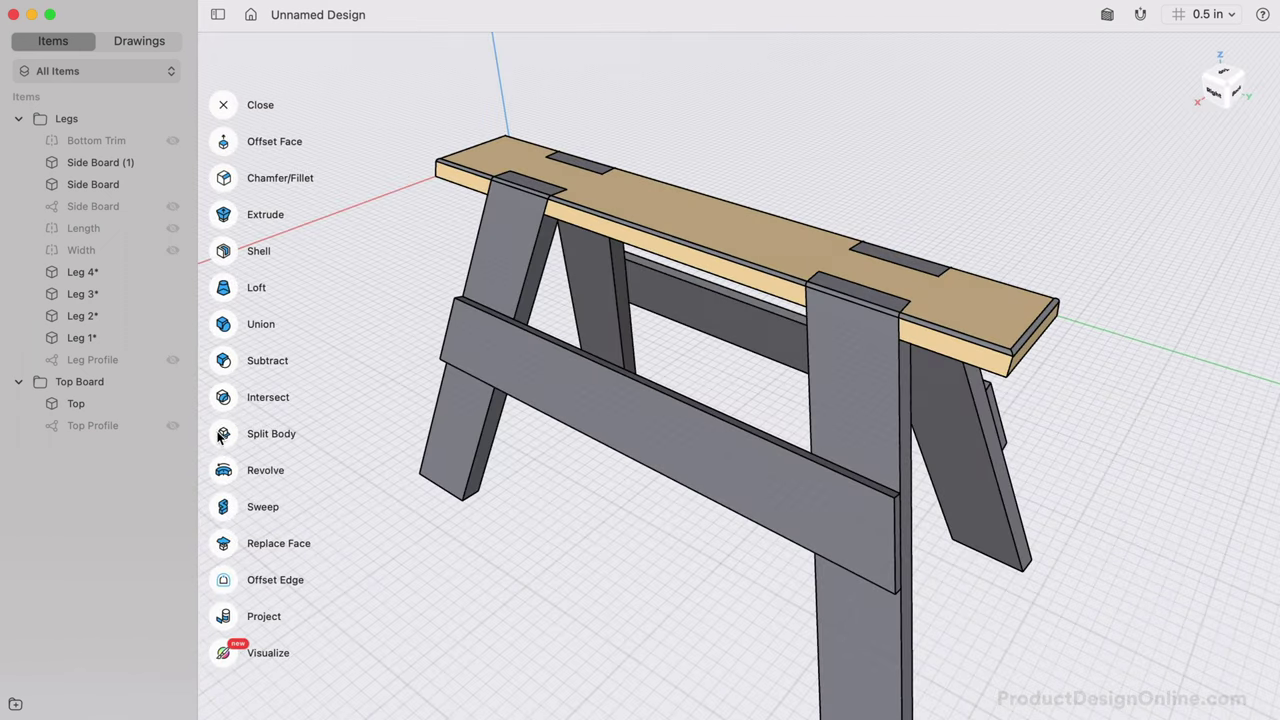
pyautogui.click(223, 653)
pyautogui.scroll(-5, 653, 577)
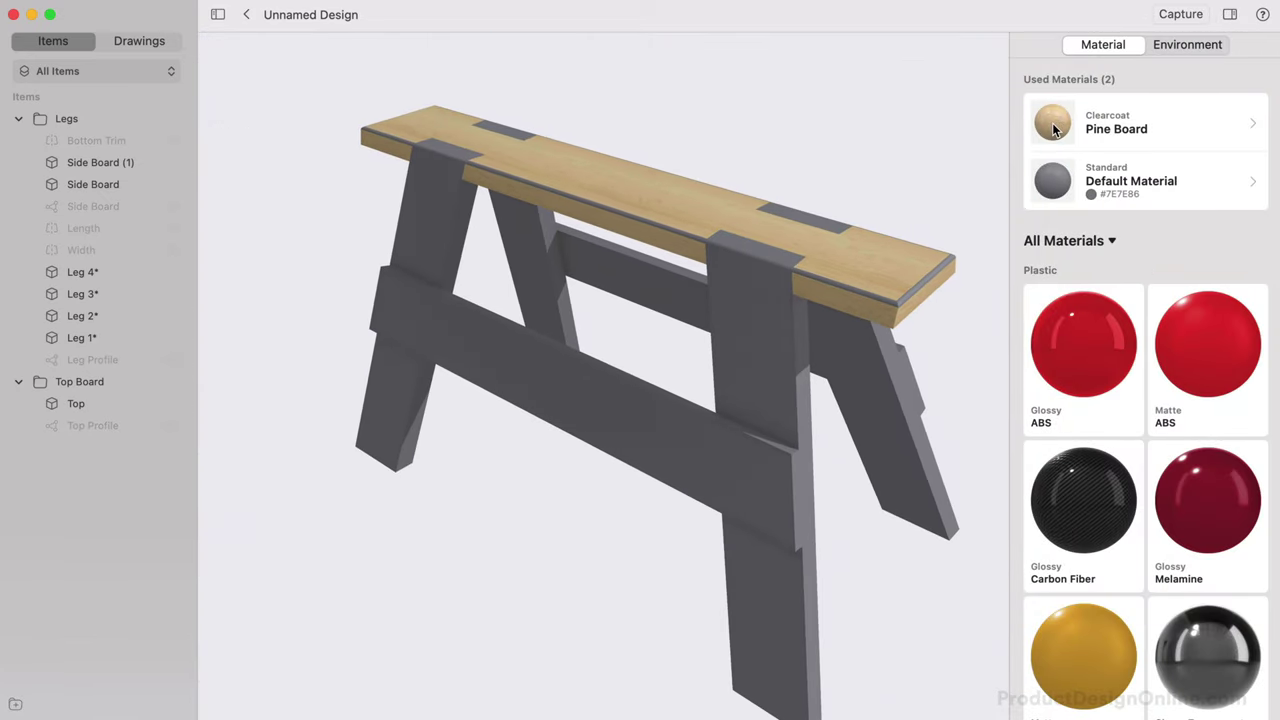
pyautogui.moveTo(1047, 126); pyautogui.dragTo(722, 344)
pyautogui.moveTo(1052, 136); pyautogui.dragTo(821, 229)
pyautogui.moveTo(1072, 122); pyautogui.dragTo(855, 293)
pyautogui.moveTo(1044, 129); pyautogui.dragTo(894, 389)
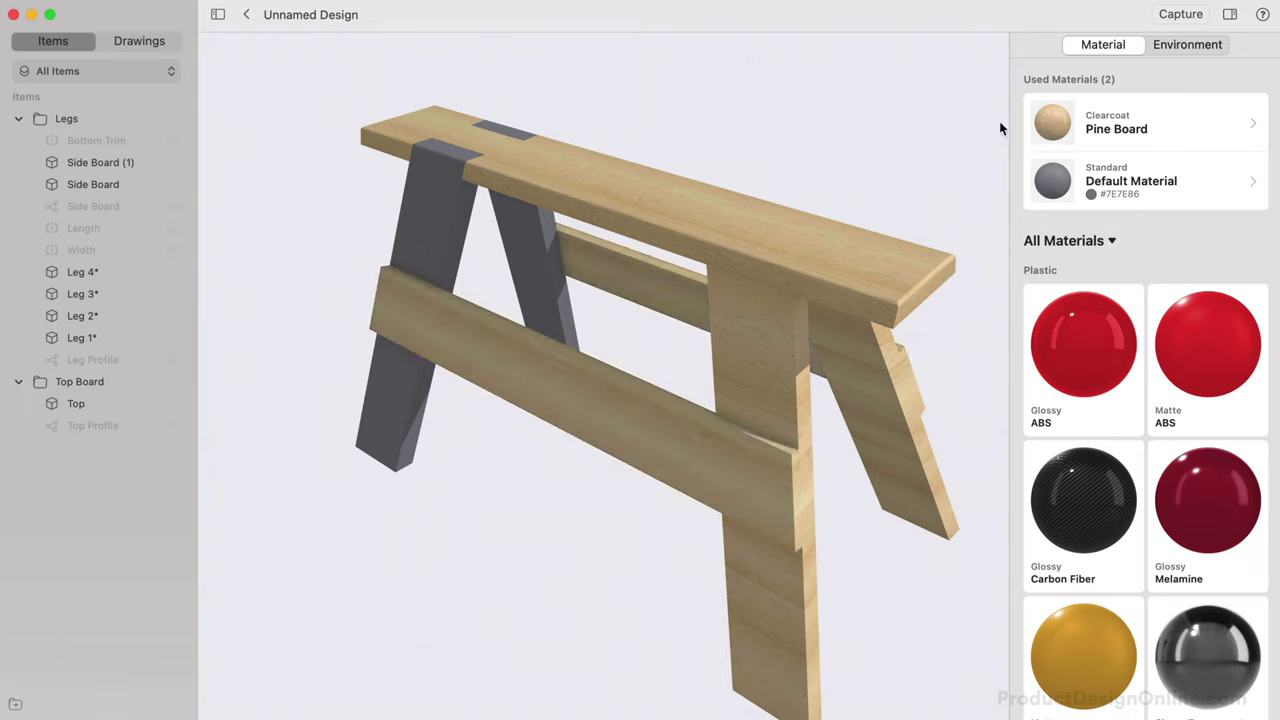
pyautogui.moveTo(1050, 126); pyautogui.dragTo(530, 251)
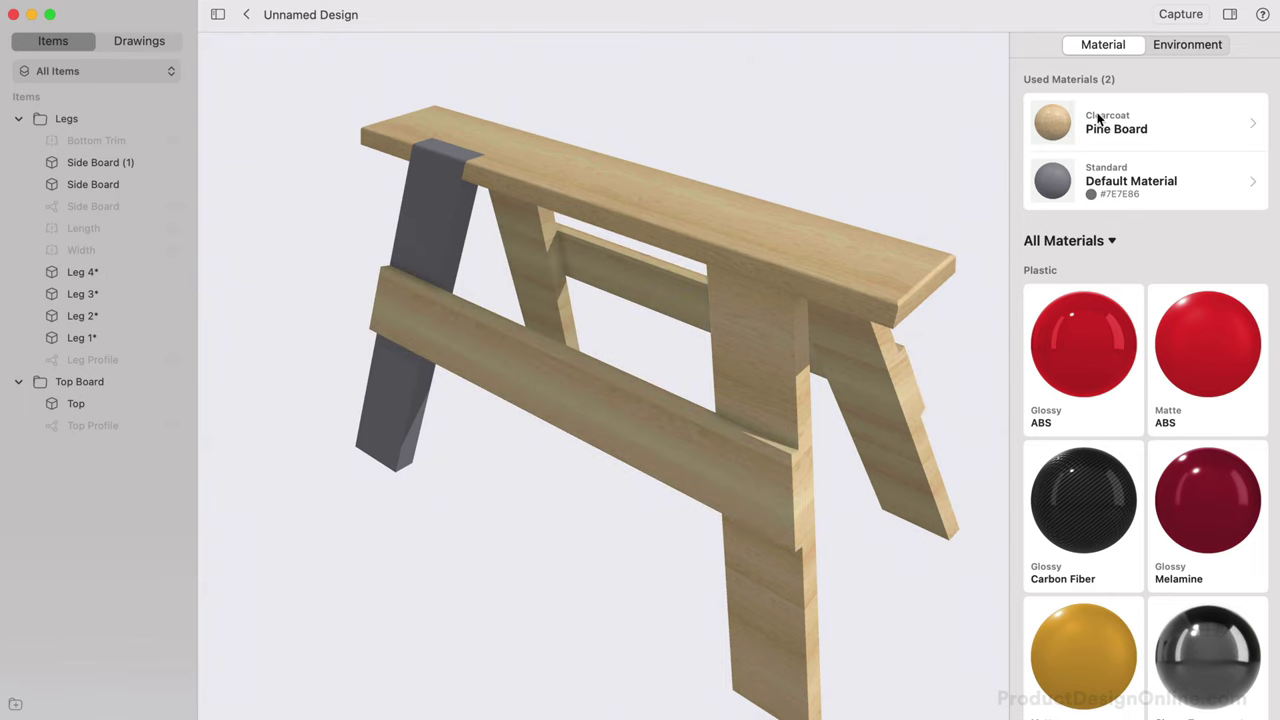
pyautogui.moveTo(1097, 116); pyautogui.dragTo(414, 239)
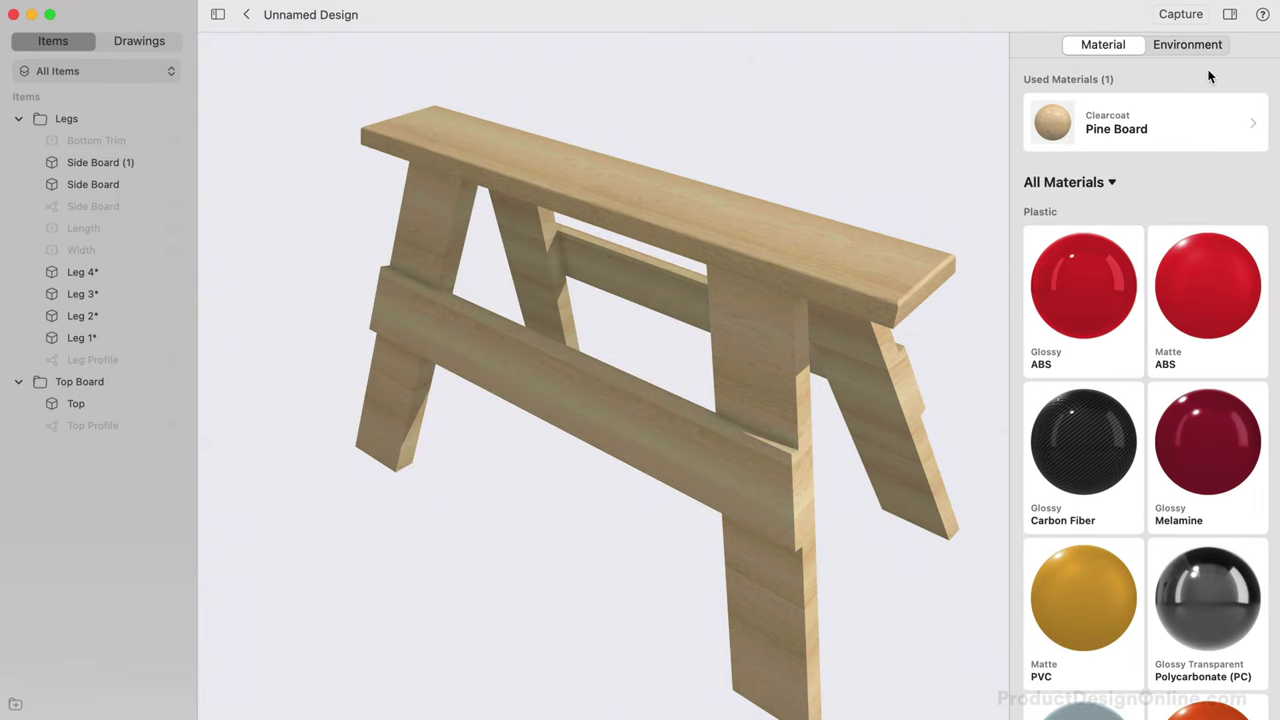
# Step: Return to the designs overview and rename the unnamed sawhorse design, entering "Day #7"
pyautogui.click(1230, 14)
pyautogui.click(246, 14)
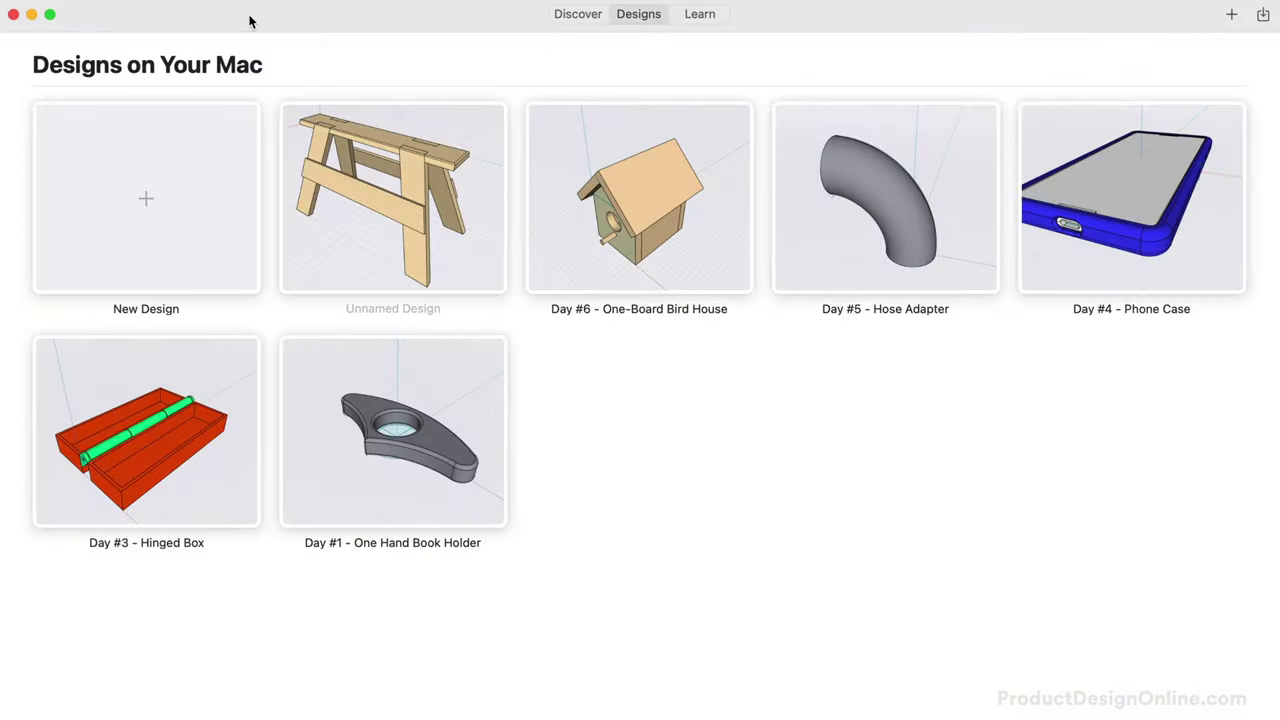
pyautogui.rightClick(371, 257)
pyautogui.click(403, 286)
pyautogui.write('Day #7')
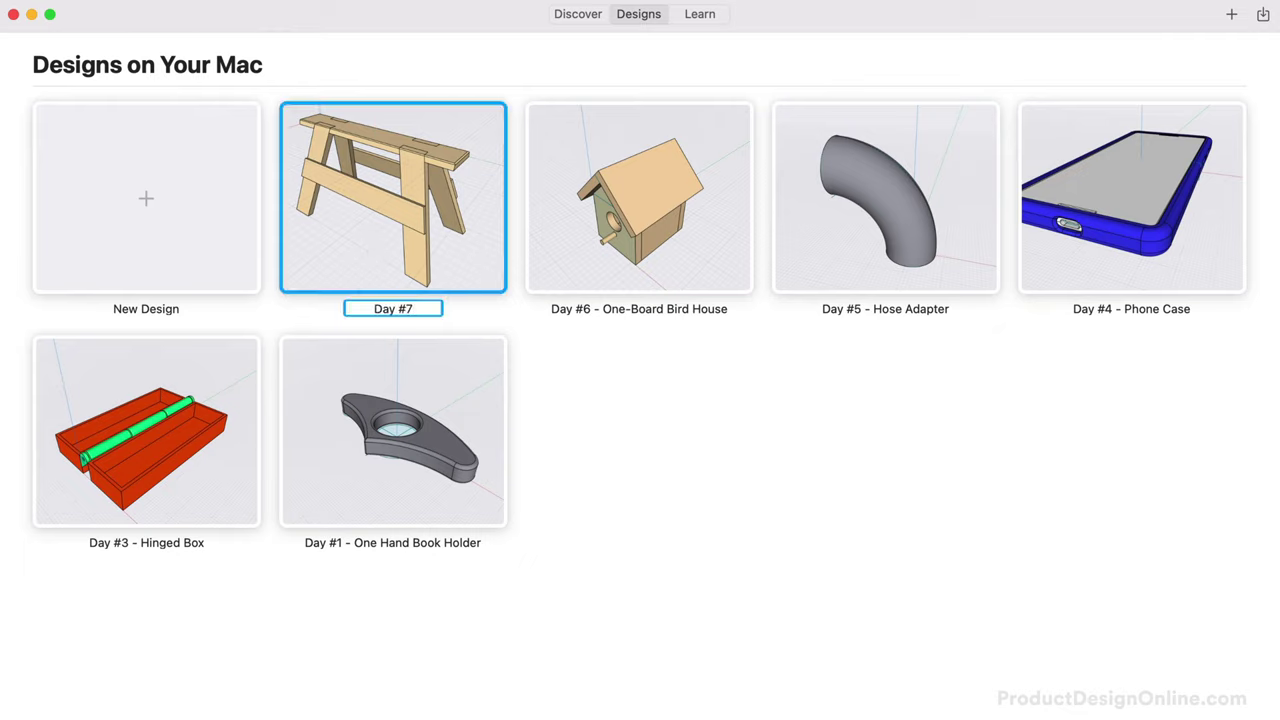